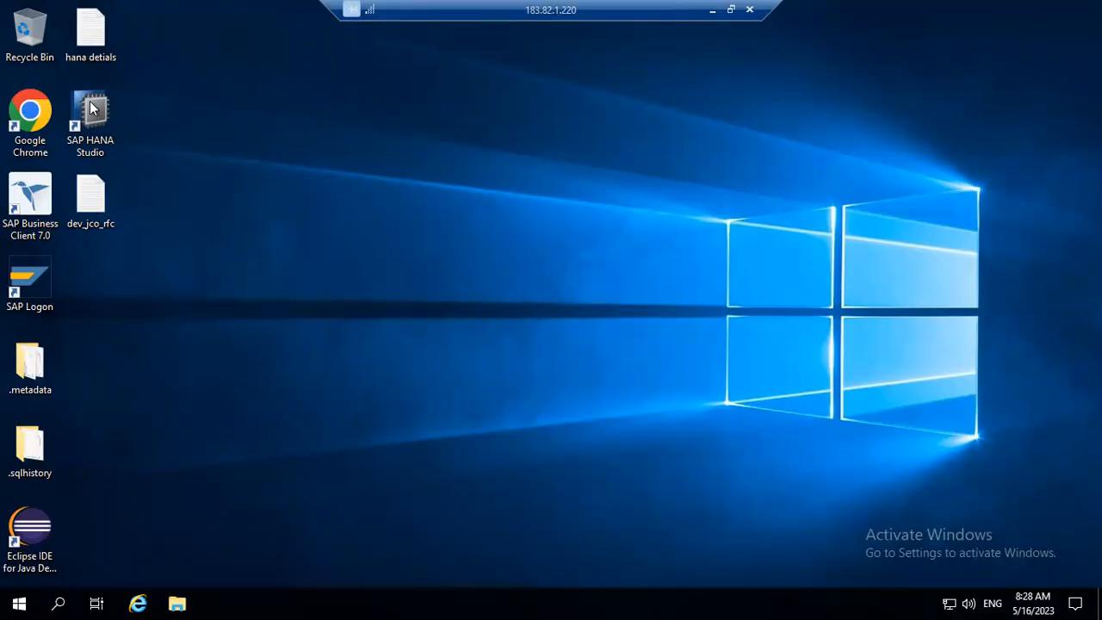
Launch SAP HANA Studio and expand the HDB (BEST) system.
{"action": "left_click", "coordinate": [93, 99]}
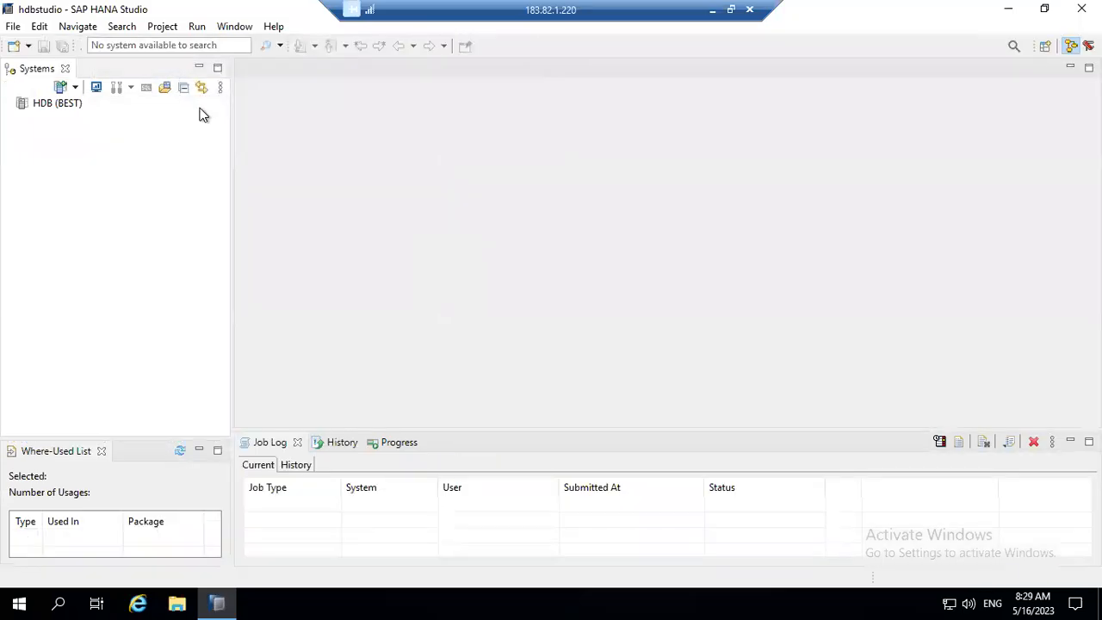
{"action": "double_click", "coordinate": [53, 104]}
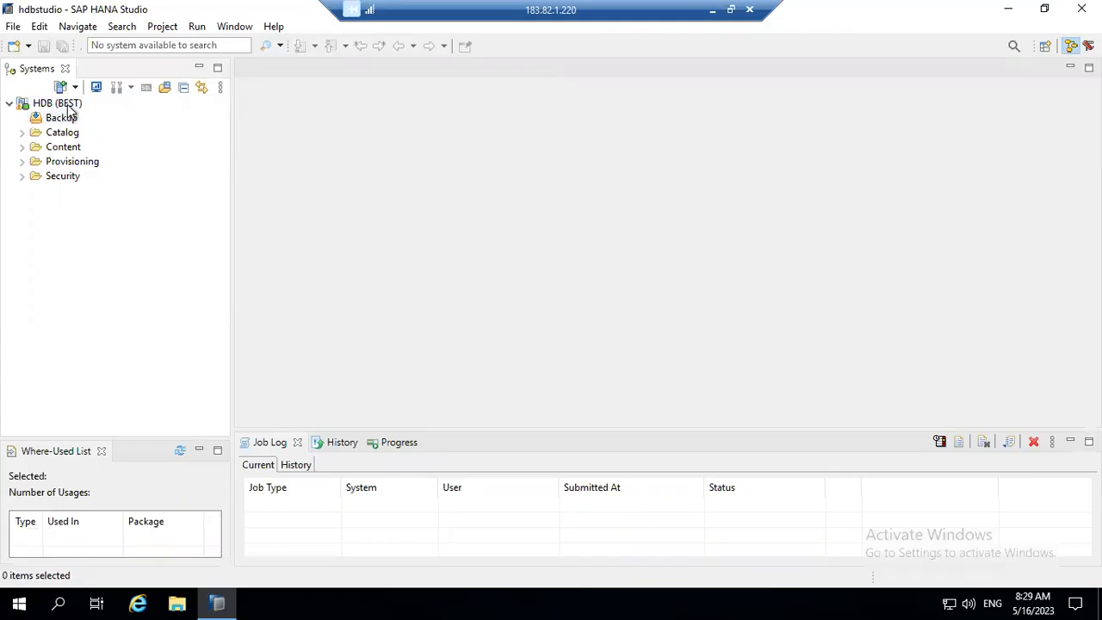
{"action": "mouse_move", "coordinate": [71, 110]}
Expand the MNP_SAP_HANA package within the system's Content folder.
{"action": "left_click", "coordinate": [21, 148]}
{"action": "left_click_drag", "start_coordinate": [226, 234], "coordinate": [229, 282]}
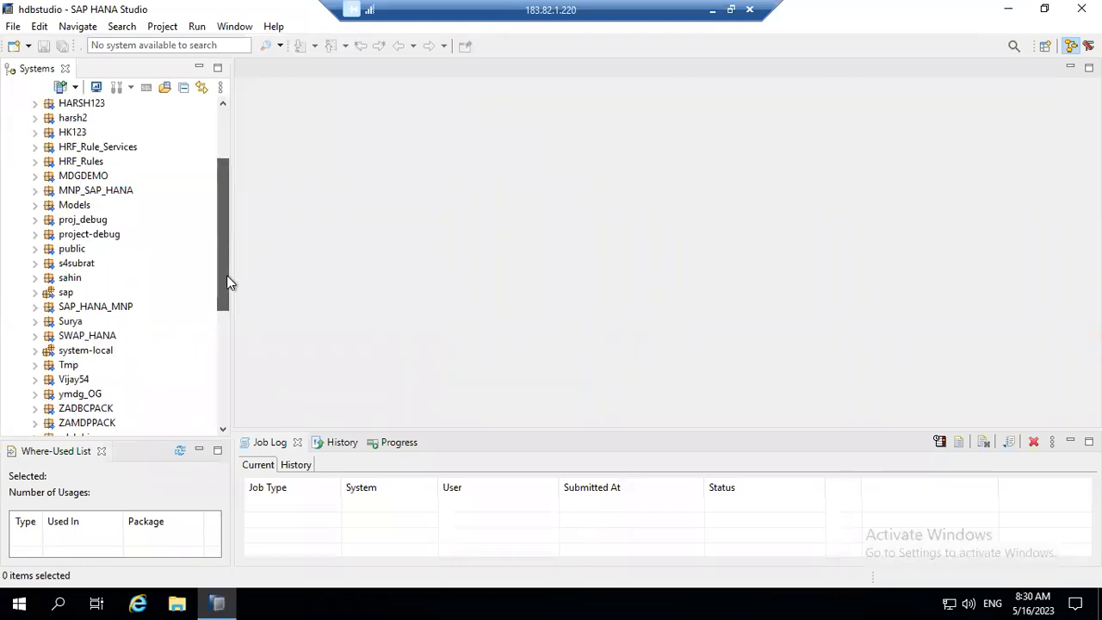
{"action": "left_click", "coordinate": [95, 191]}
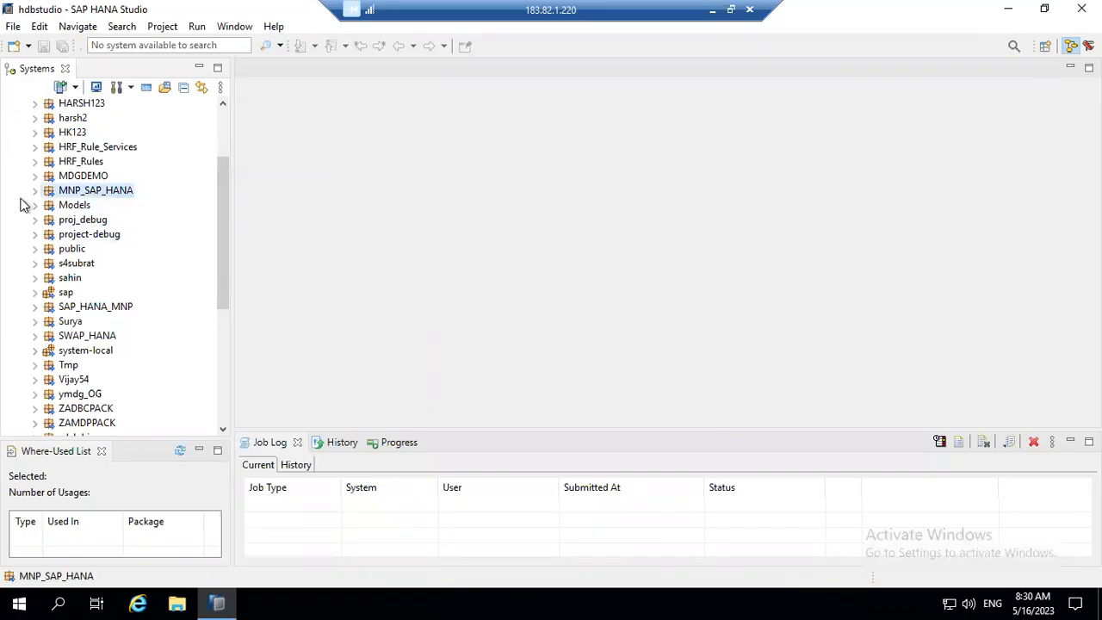
{"action": "left_click", "coordinate": [33, 192]}
{"action": "left_click", "coordinate": [69, 196]}
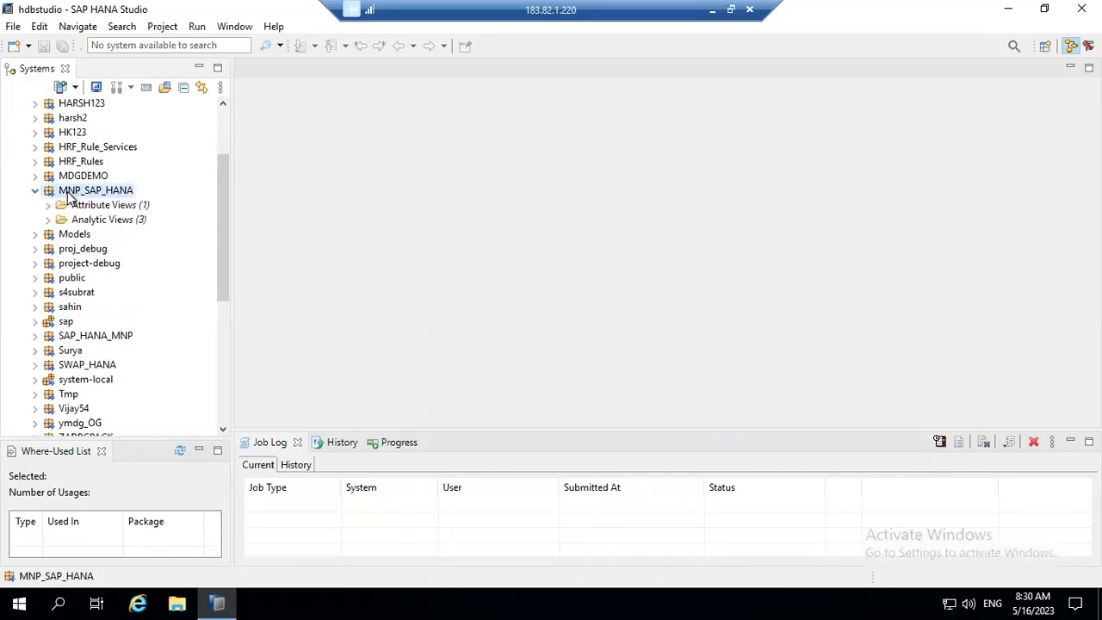
Start a new calculation view in the MNP_SAP_HANA package and name it CV_DEMAND_SUPPLY.
{"action": "right_click", "coordinate": [69, 196]}
{"action": "mouse_move", "coordinate": [108, 205]}
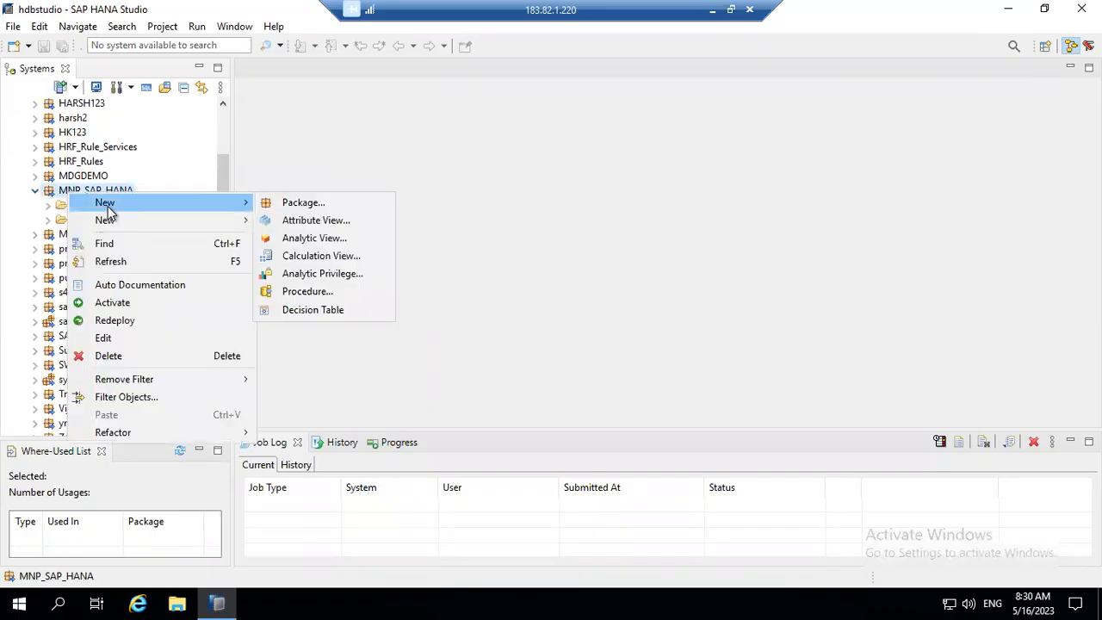
{"action": "left_click", "coordinate": [336, 258]}
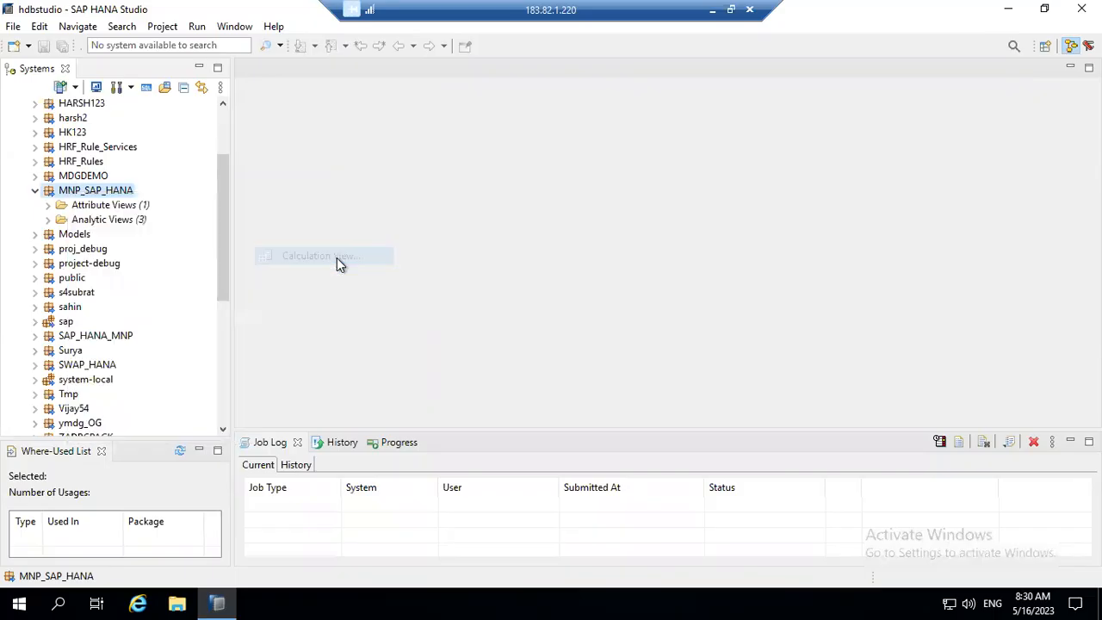
{"action": "type", "text": "CV"}
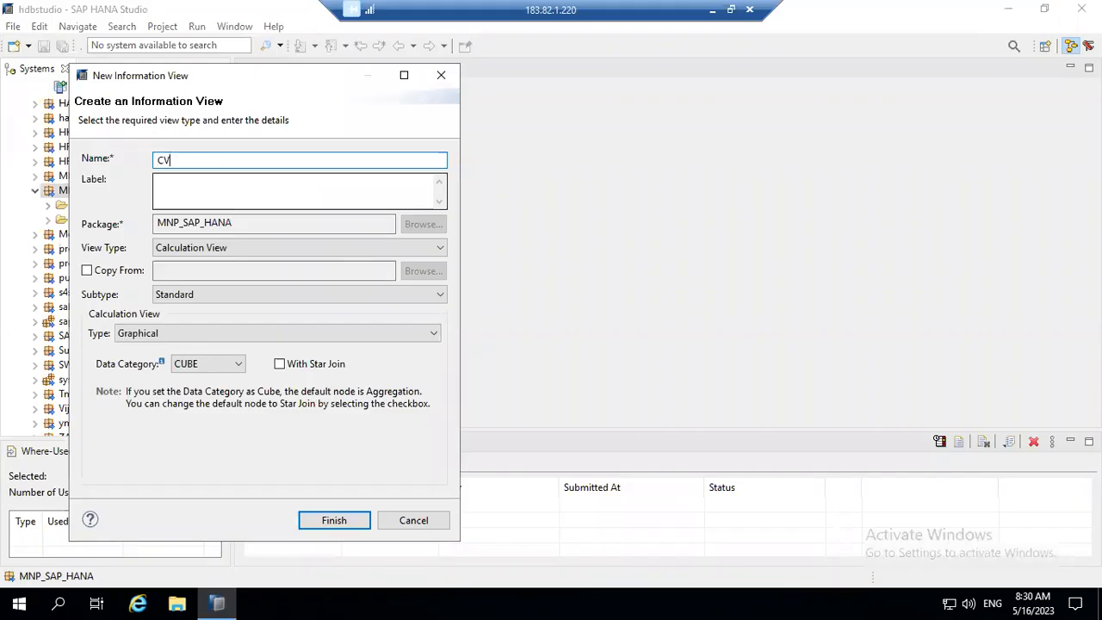
{"action": "type", "text": "_DEMAND"}
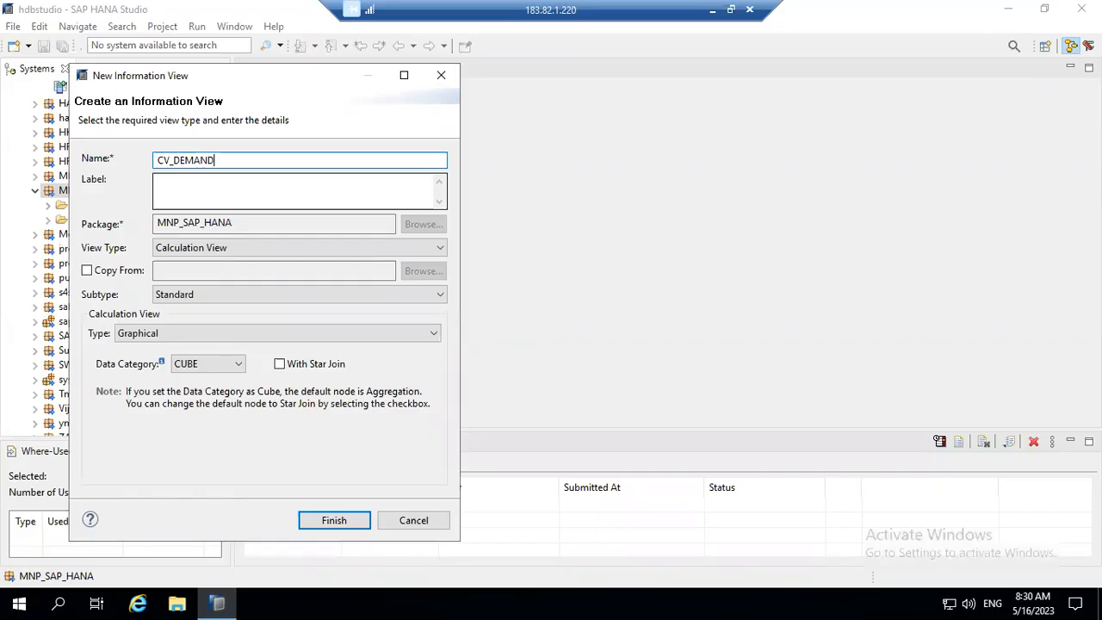
{"action": "type", "text": "_SUPPY"}
{"action": "key", "text": "BackSpace"}
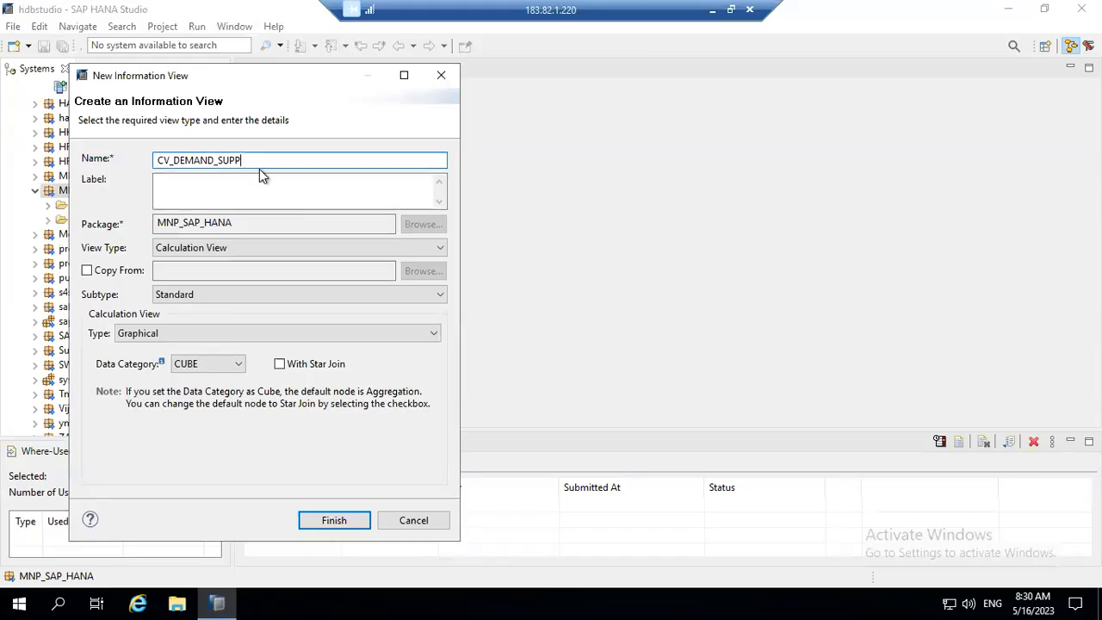
{"action": "type", "text": "LY"}
{"action": "left_click_drag", "start_coordinate": [171, 160], "coordinate": [216, 160]}
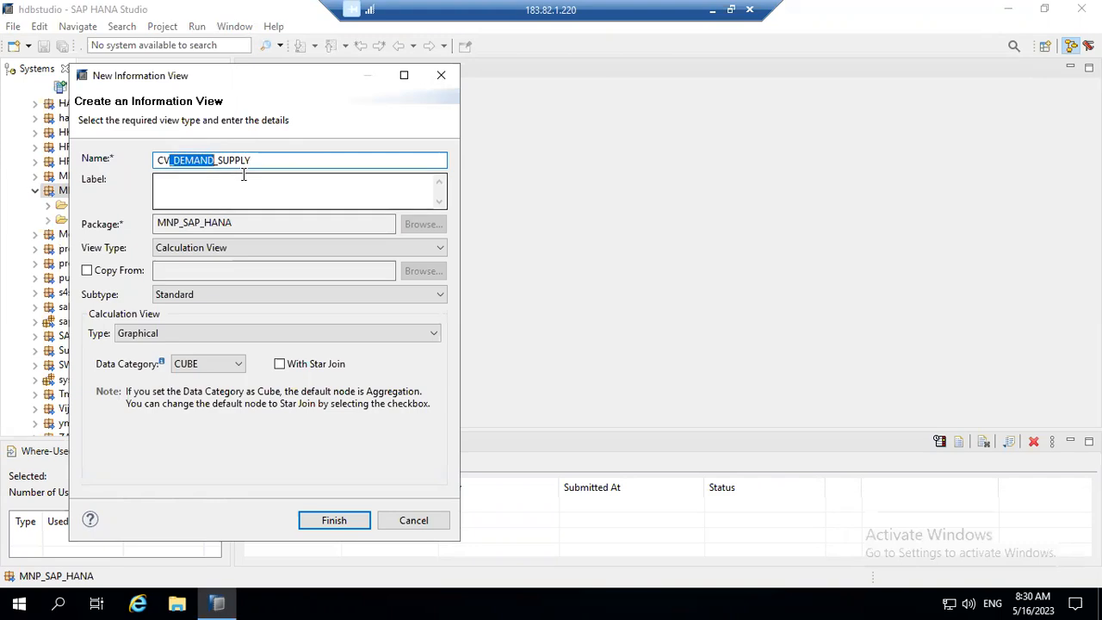
{"action": "left_click_drag", "start_coordinate": [252, 160], "coordinate": [221, 160]}
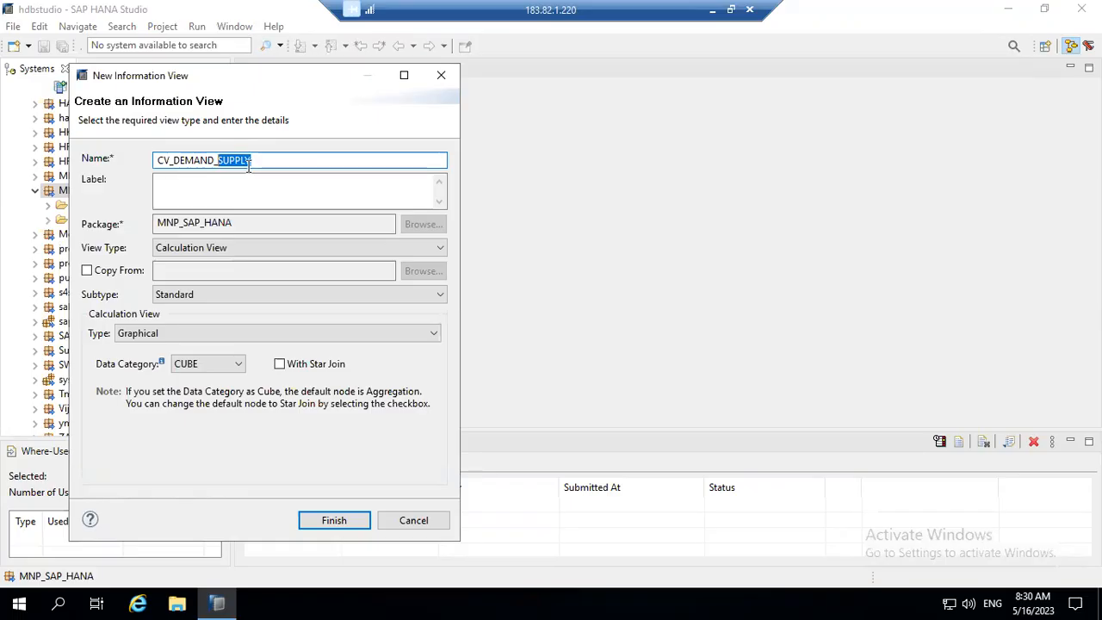
{"action": "left_click_drag", "start_coordinate": [215, 160], "coordinate": [176, 160]}
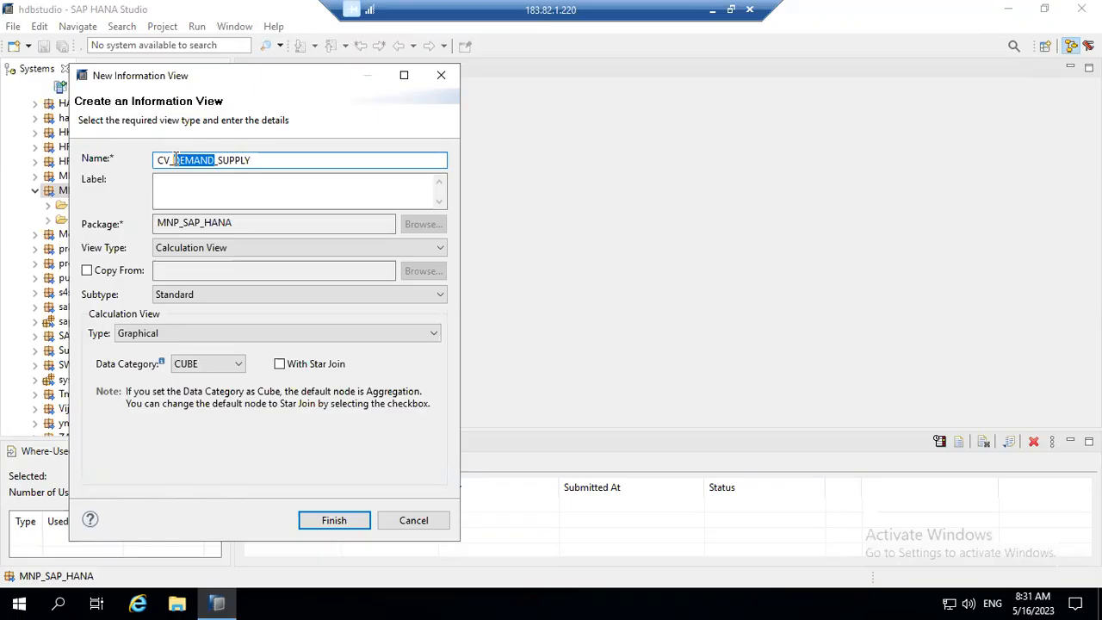
{"action": "left_click_drag", "start_coordinate": [266, 160], "coordinate": [217, 160]}
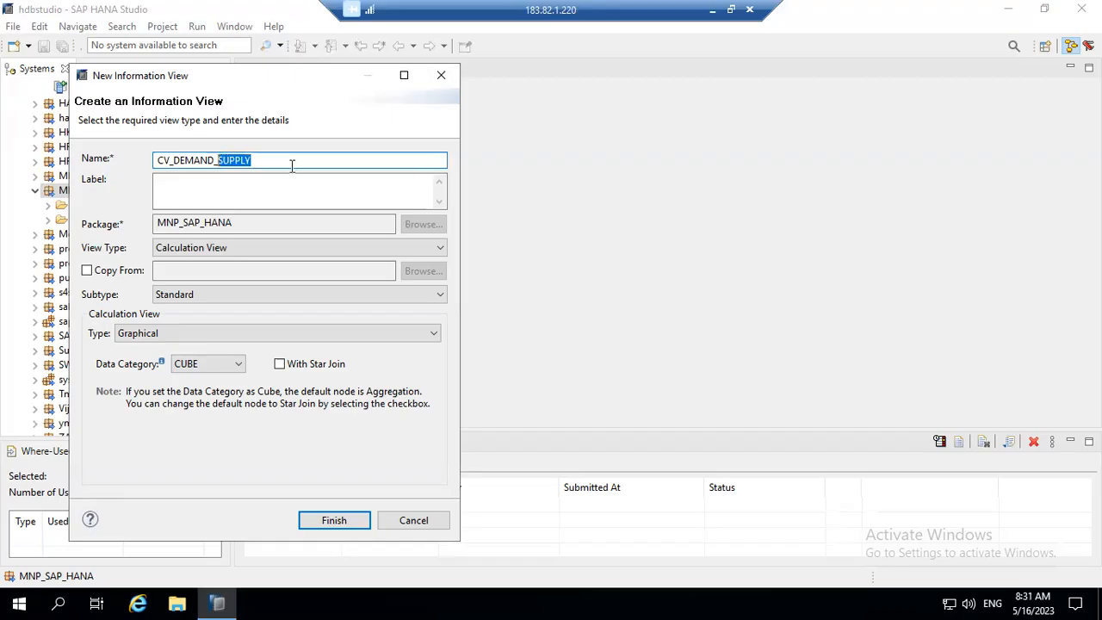
Create the view with the label CV_DEMAND_SUPPLY, the Graphical type and the CUBE data category.
{"action": "key", "text": "Tab"}
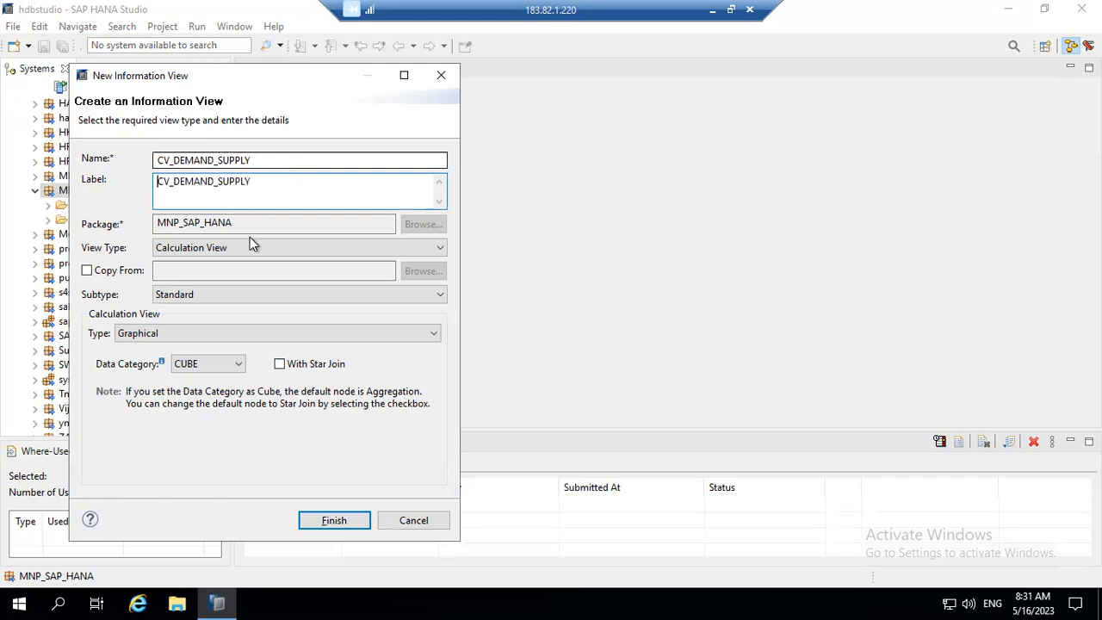
{"action": "left_click", "coordinate": [165, 336]}
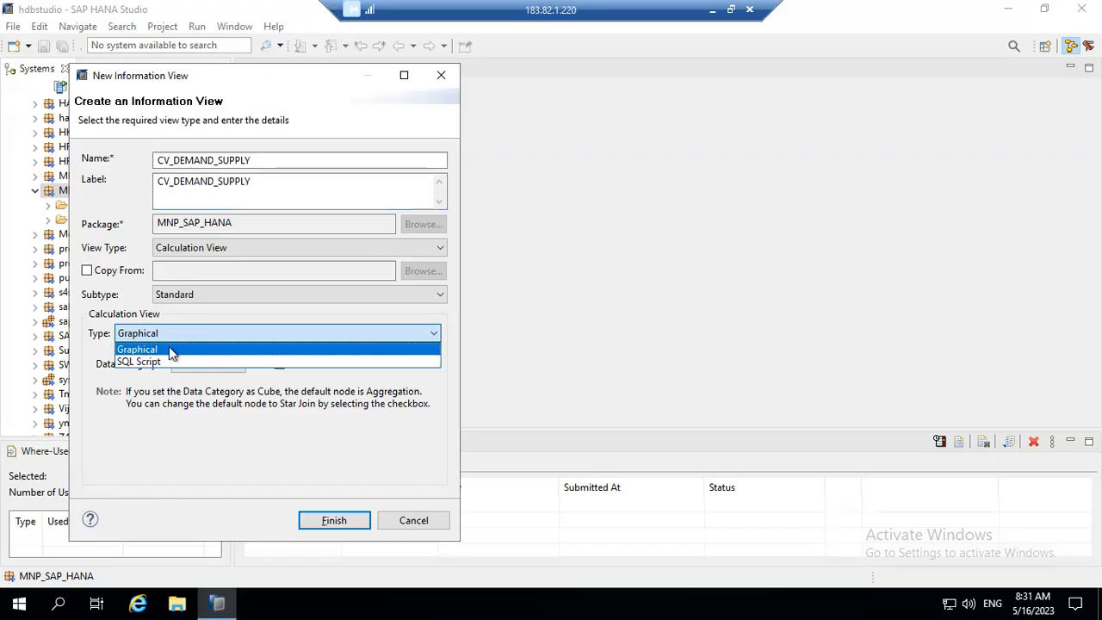
{"action": "left_click", "coordinate": [170, 351]}
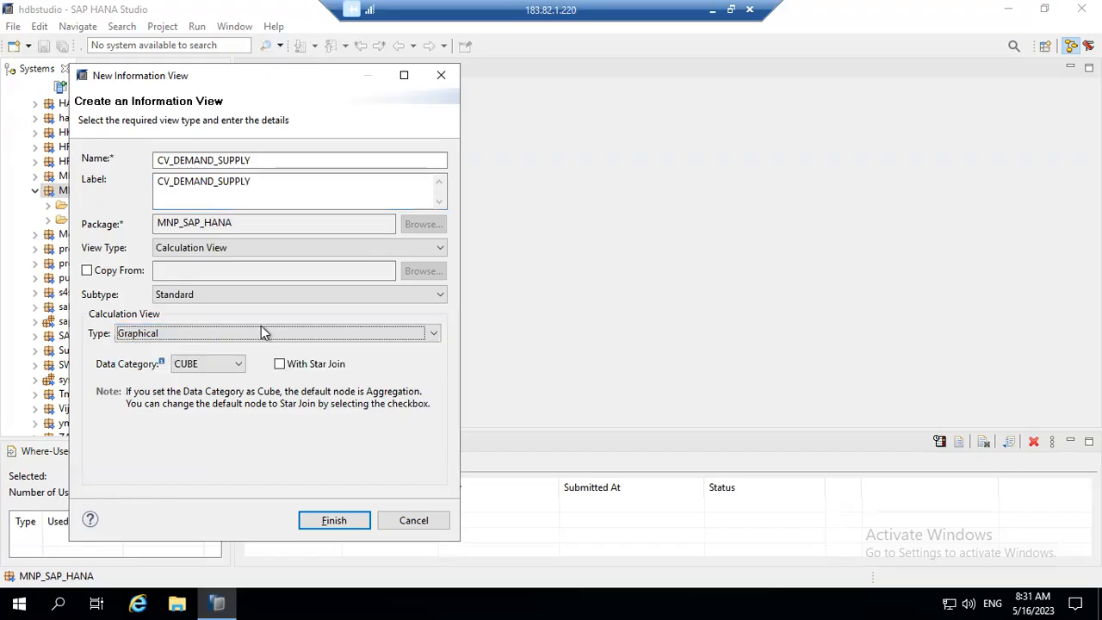
{"action": "left_click", "coordinate": [239, 365]}
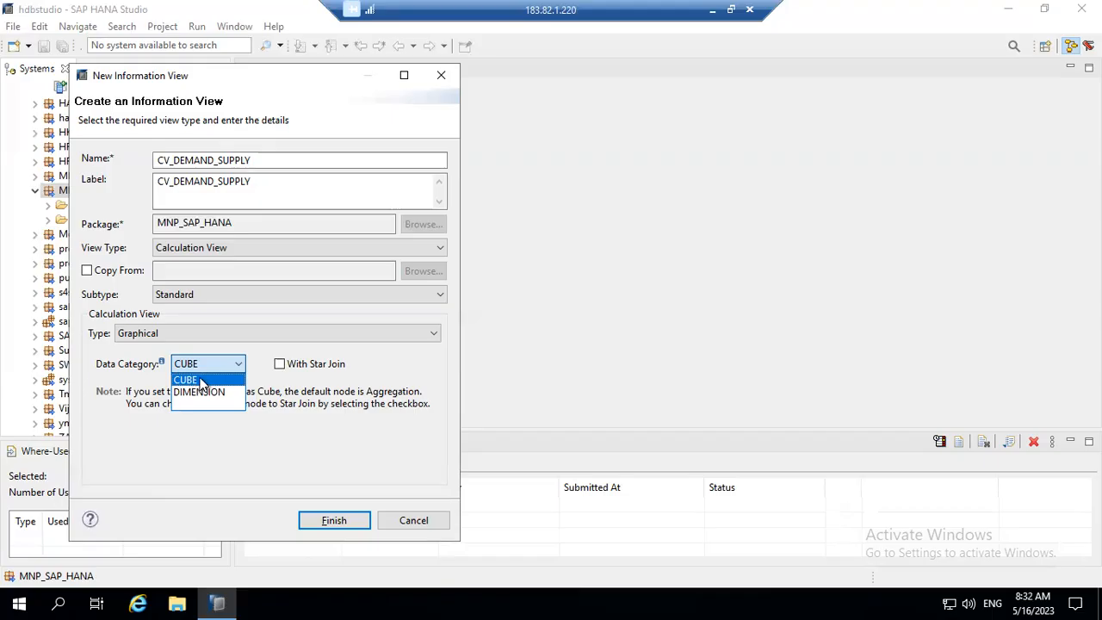
{"action": "left_click", "coordinate": [201, 382]}
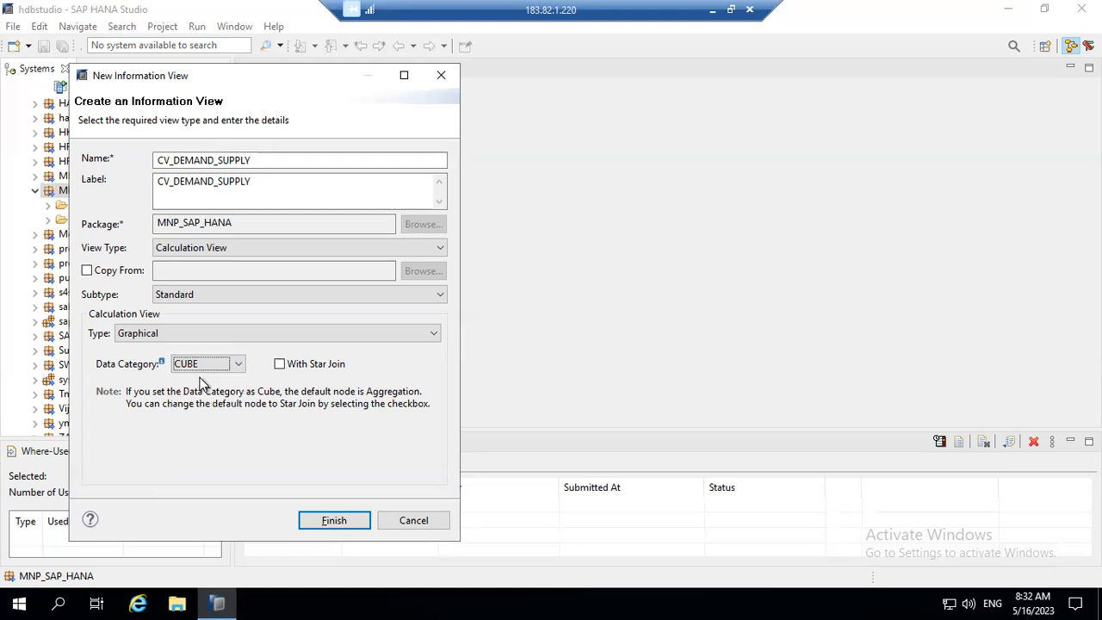
{"action": "left_click", "coordinate": [331, 523]}
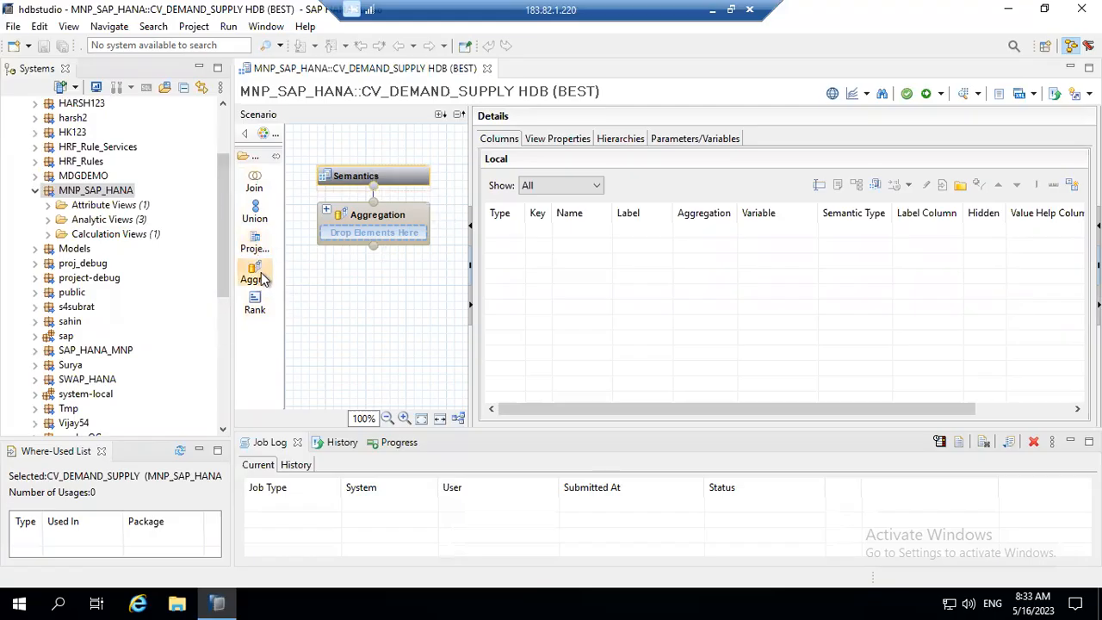
Add two Projection nodes side by side below the Aggregation node and widen the scenario area to show both.
{"action": "mouse_move", "coordinate": [383, 224]}
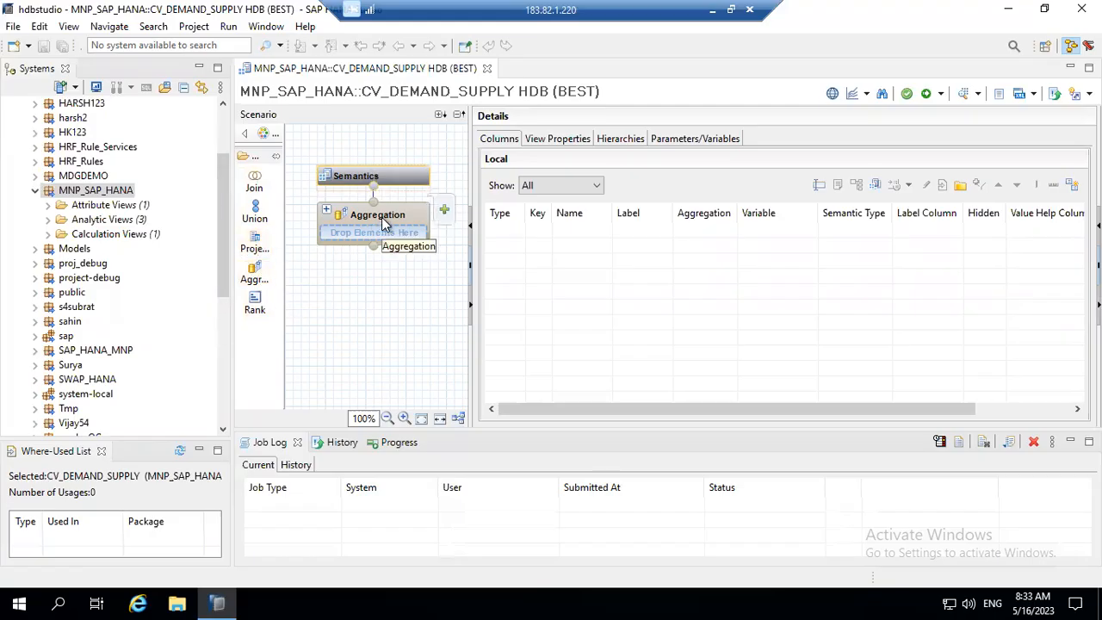
{"action": "left_click_drag", "start_coordinate": [261, 248], "coordinate": [303, 301]}
{"action": "mouse_move", "coordinate": [358, 348]}
{"action": "left_click_drag", "start_coordinate": [247, 235], "coordinate": [411, 309]}
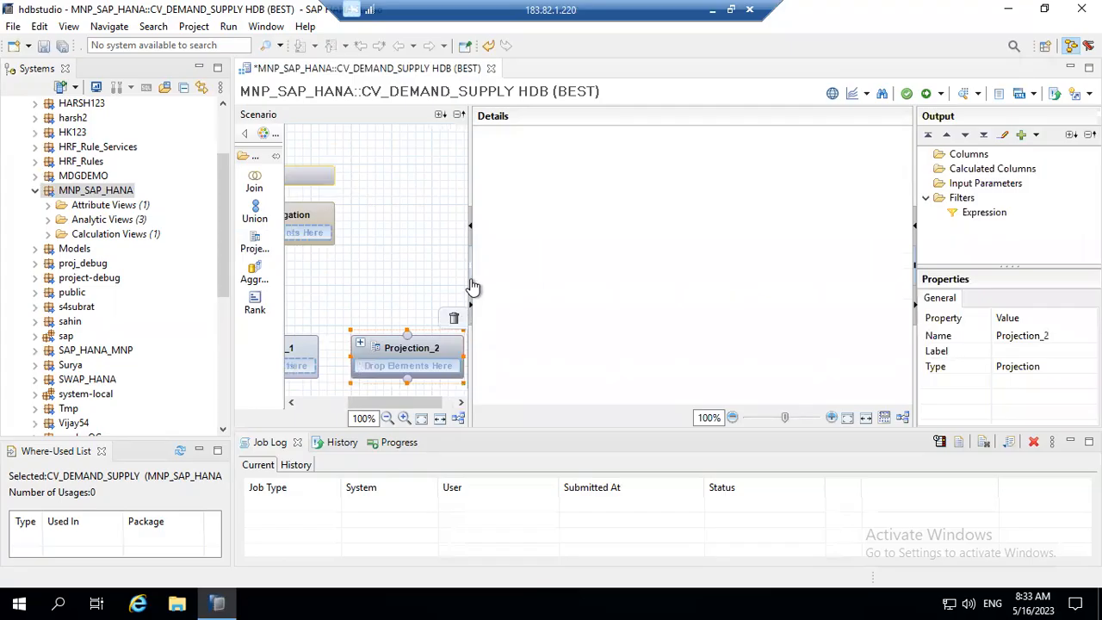
{"action": "left_click_drag", "start_coordinate": [472, 172], "coordinate": [588, 176]}
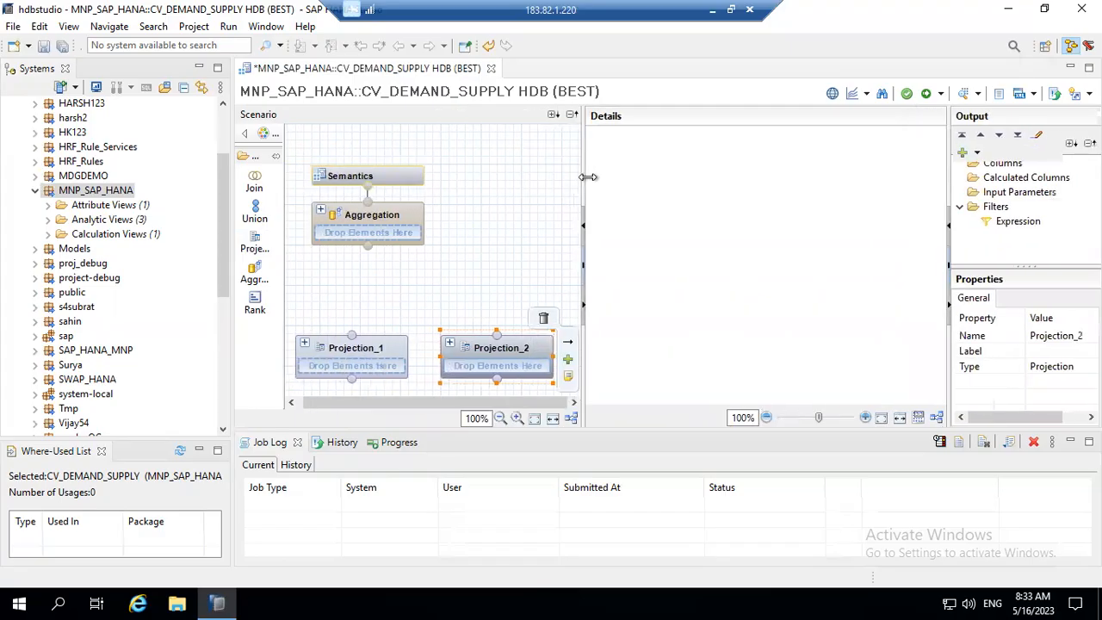
Add the analytic view AN_SO from the MNP_SAP_HANA package as the data source of Projection_1.
{"action": "left_click", "coordinate": [343, 348]}
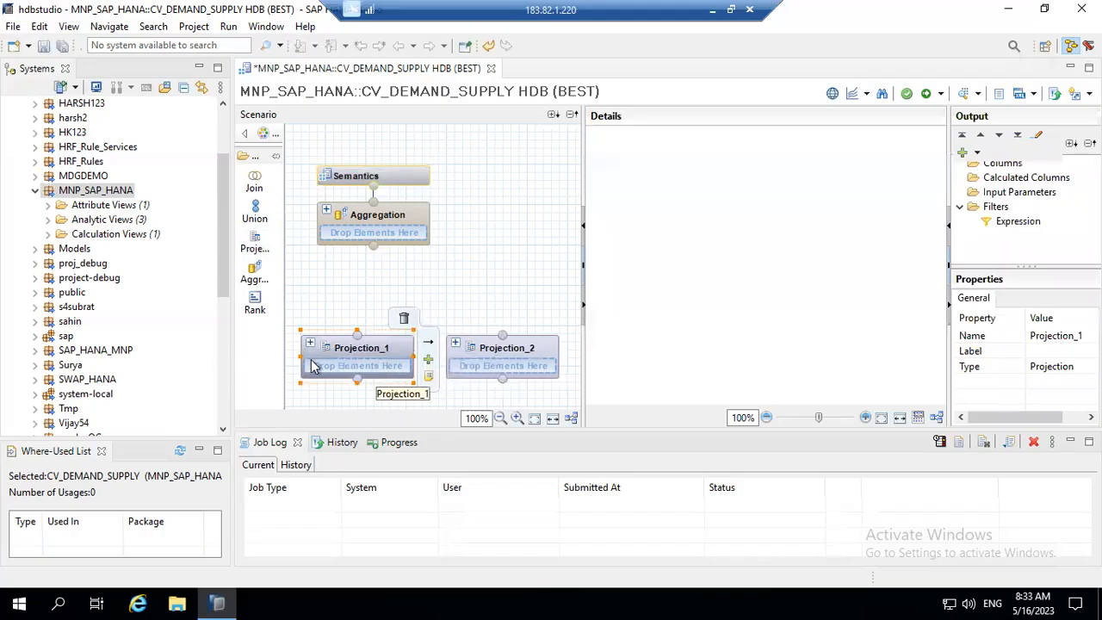
{"action": "left_click", "coordinate": [48, 220]}
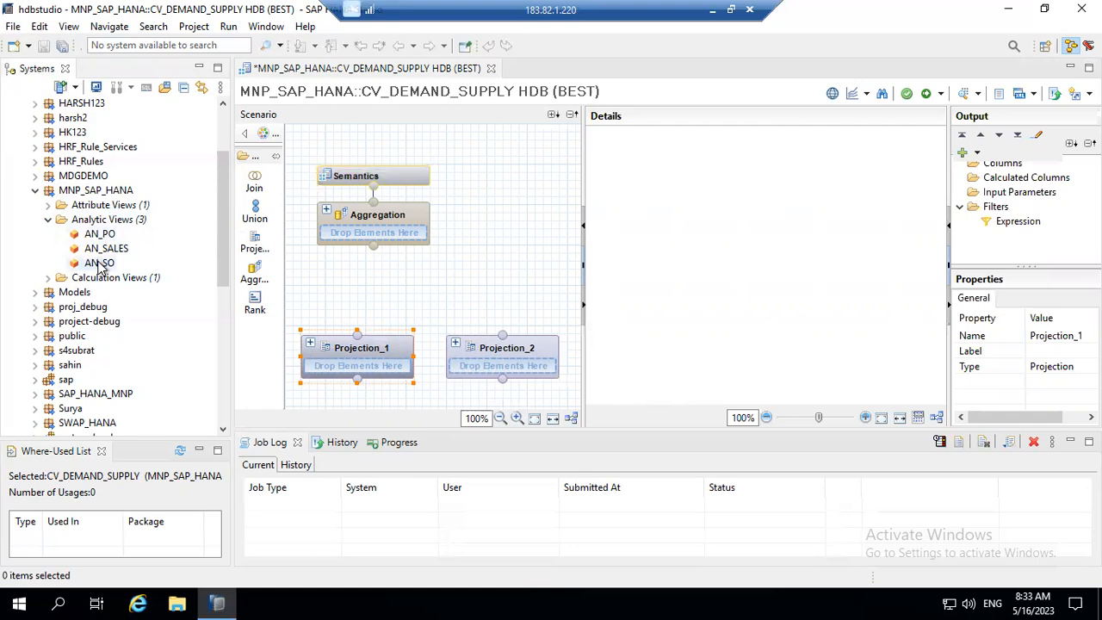
{"action": "left_click_drag", "start_coordinate": [99, 263], "coordinate": [350, 368]}
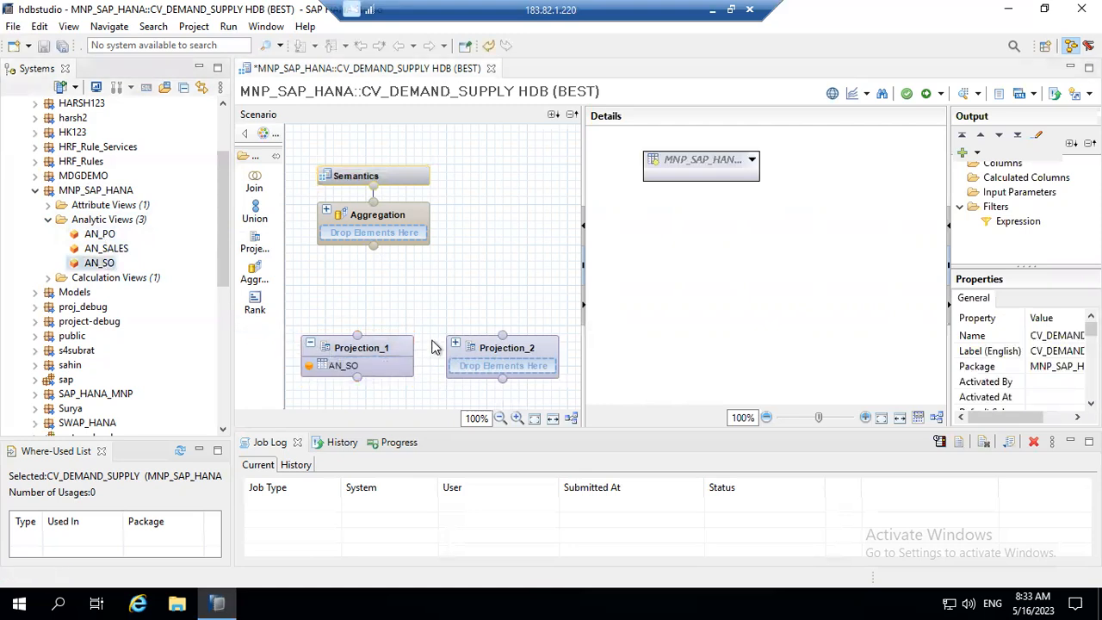
Add the analytic view AN_PO from the MNP_SAP_HANA package as the data source of Projection_2.
{"action": "left_click", "coordinate": [551, 350]}
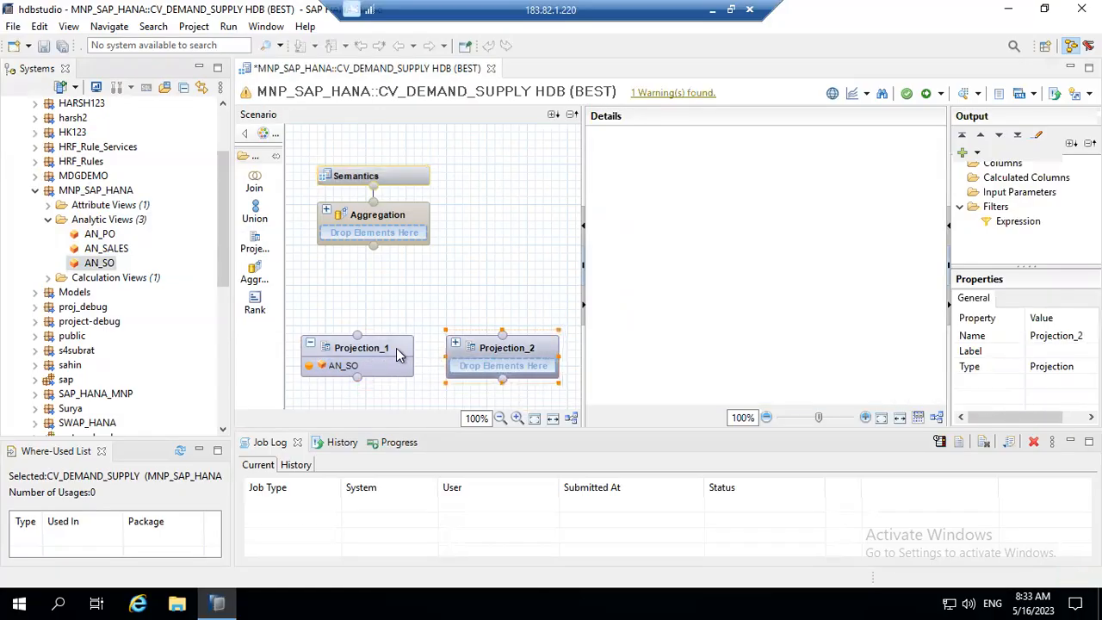
{"action": "left_click", "coordinate": [421, 358]}
{"action": "mouse_move", "coordinate": [536, 378]}
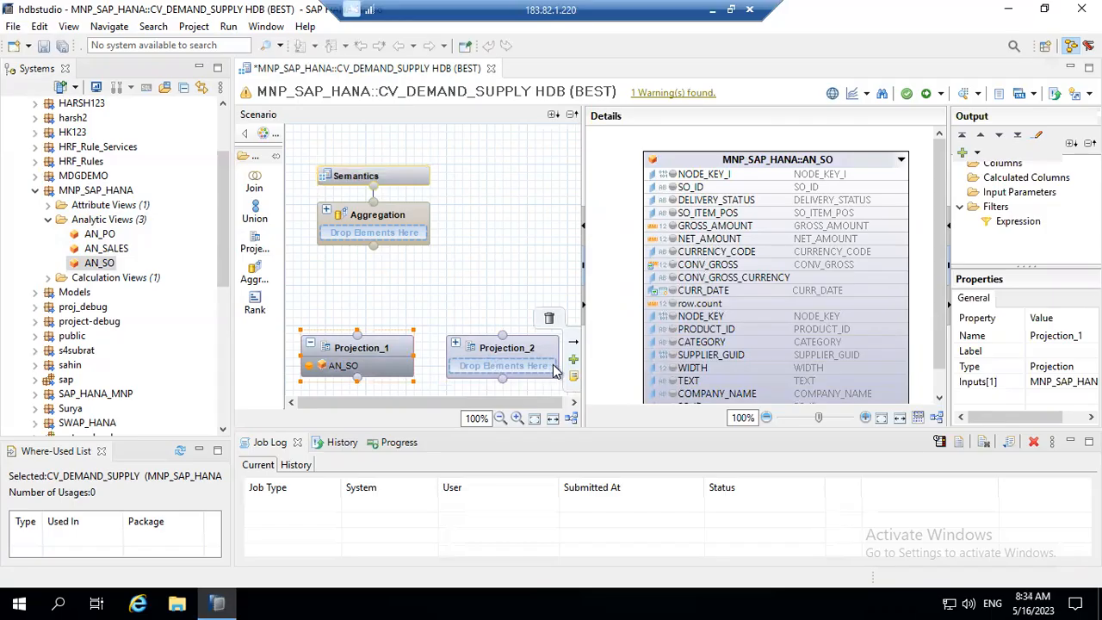
{"action": "left_click_drag", "start_coordinate": [101, 234], "coordinate": [522, 367]}
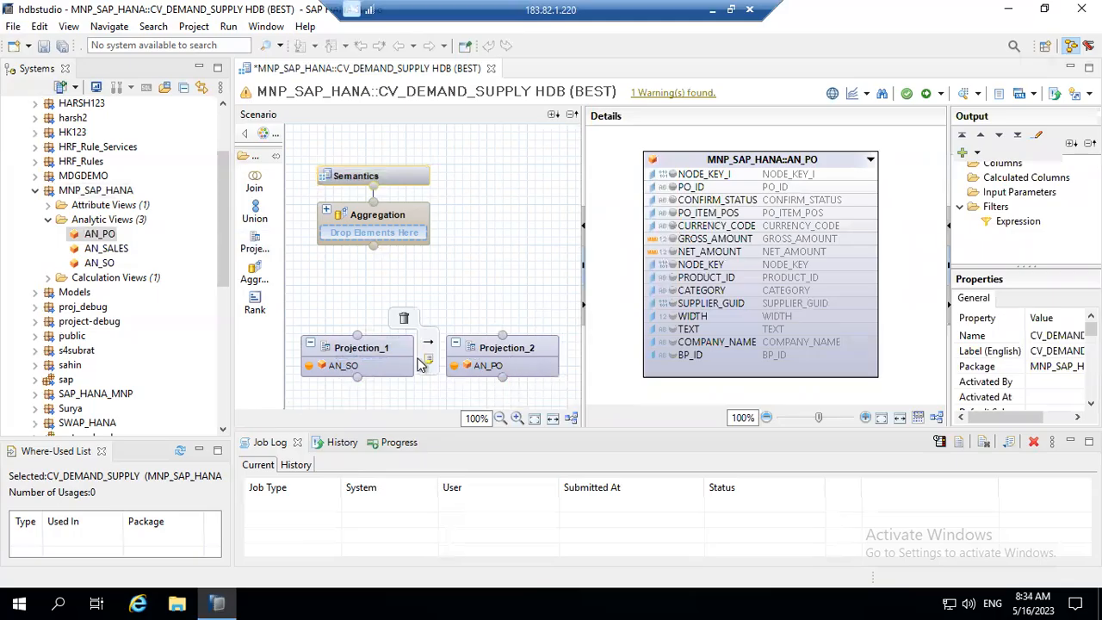
Compare the available source columns of Projection_1 and Projection_2.
{"action": "left_click", "coordinate": [385, 365]}
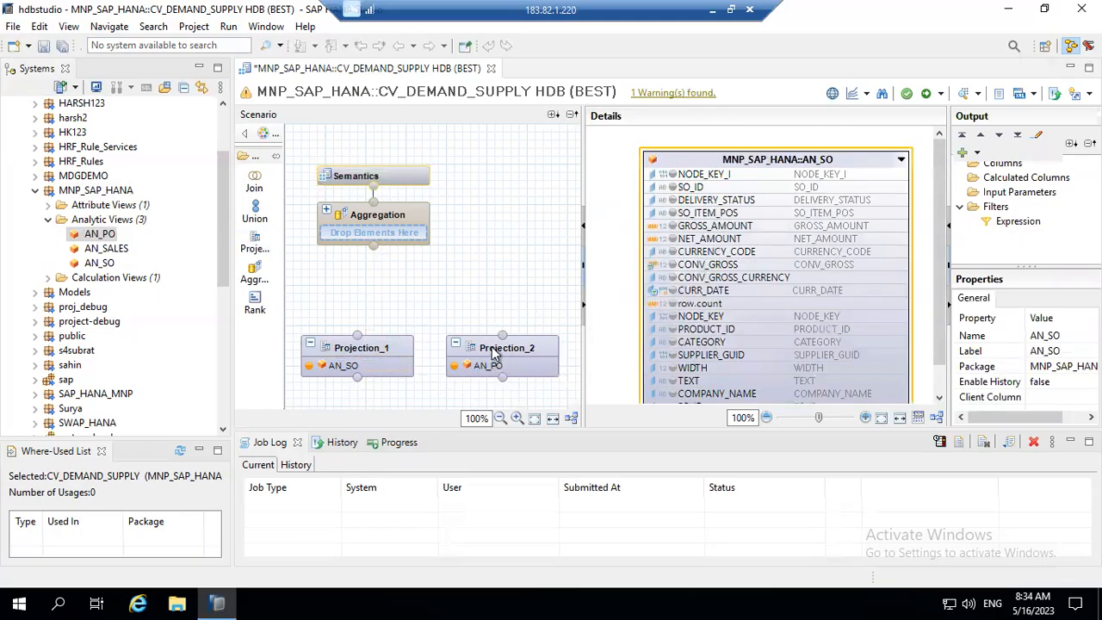
{"action": "left_click", "coordinate": [491, 346]}
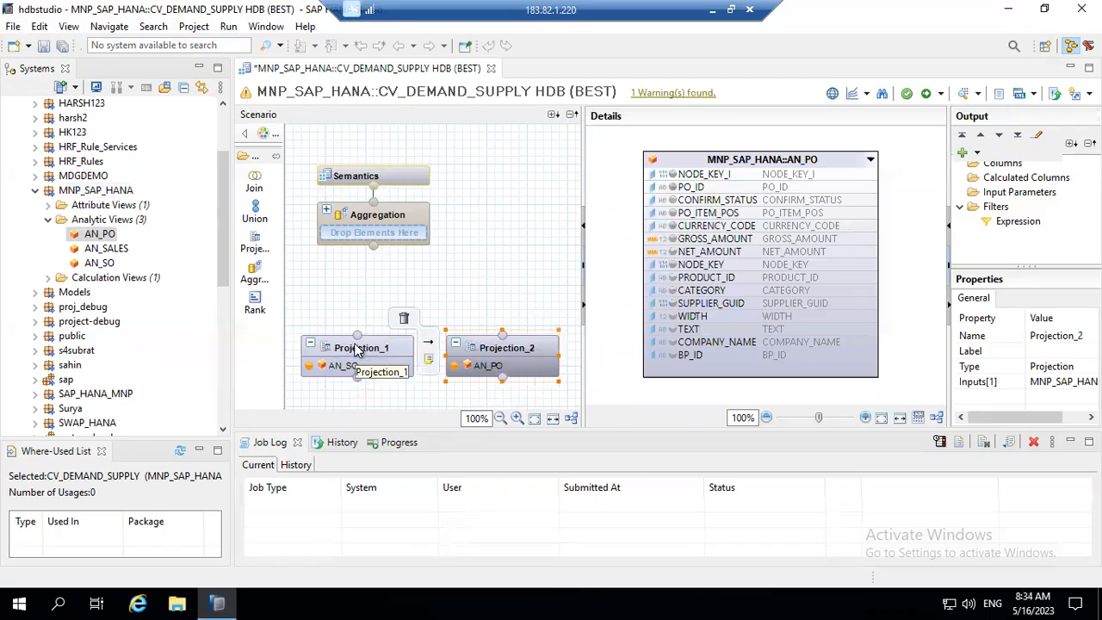
{"action": "left_click", "coordinate": [357, 349]}
{"action": "left_click", "coordinate": [504, 348]}
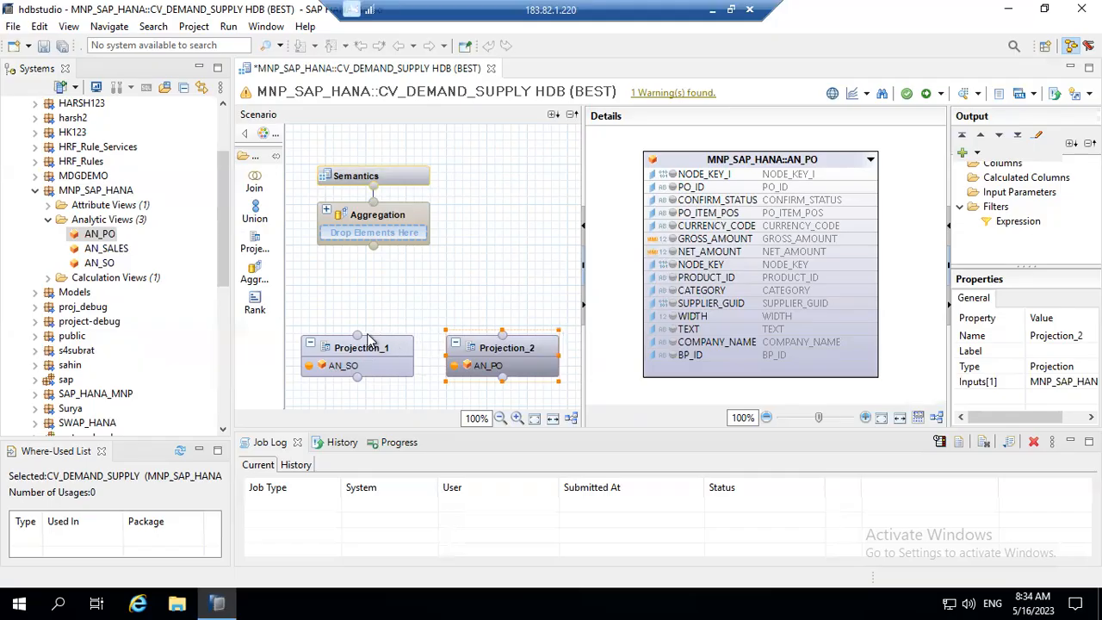
{"action": "left_click", "coordinate": [265, 214]}
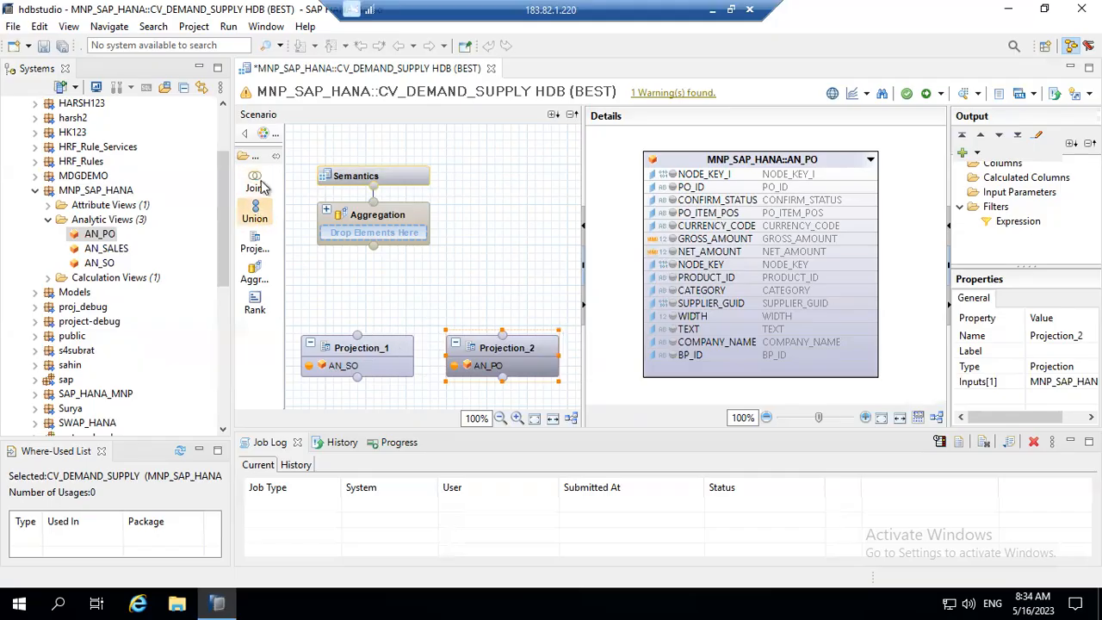
{"action": "left_click", "coordinate": [261, 181]}
{"action": "left_click", "coordinate": [259, 217]}
{"action": "left_click", "coordinate": [258, 187]}
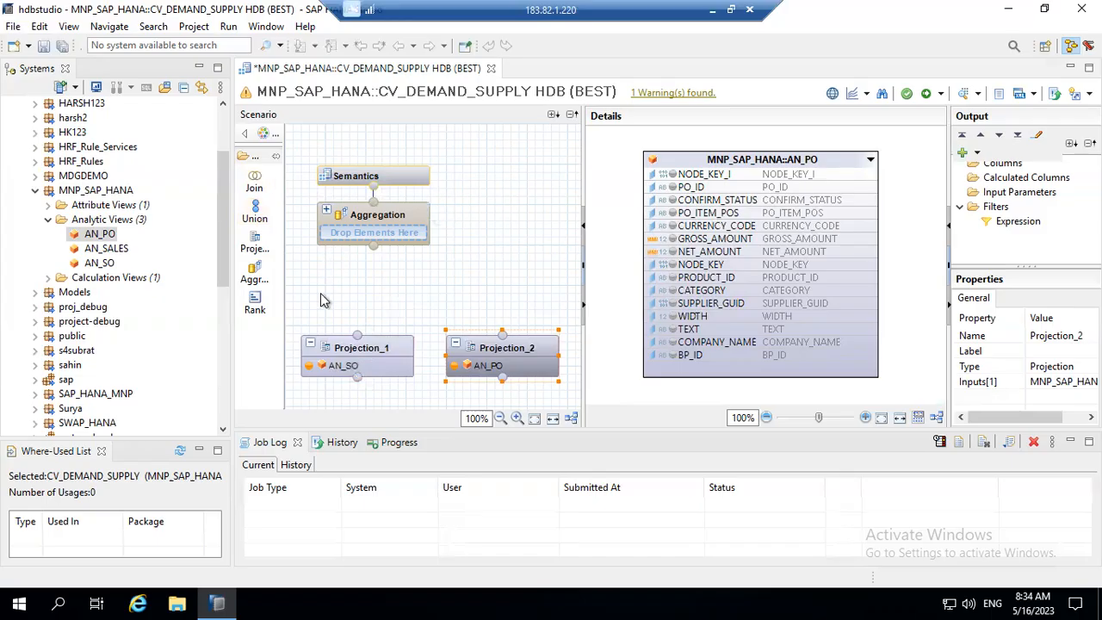
{"action": "left_click", "coordinate": [254, 181]}
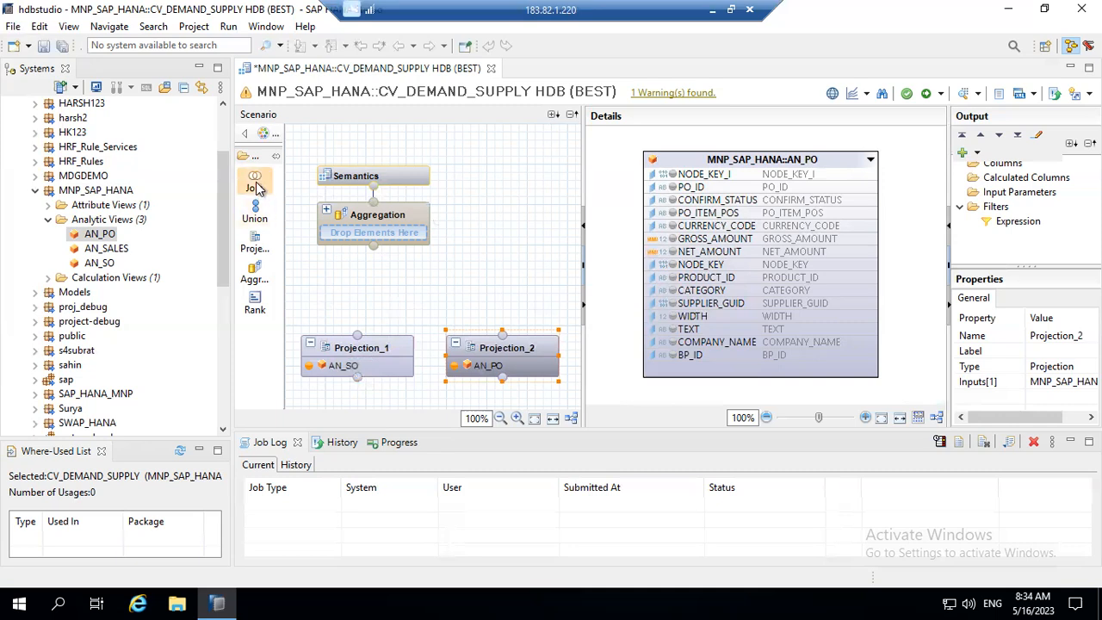
Add a Join node below the Aggregation node and arrange Projection_1 and Projection_2 side by side beneath it.
{"action": "left_click", "coordinate": [365, 286]}
{"action": "left_click_drag", "start_coordinate": [396, 334], "coordinate": [354, 286]}
{"action": "left_click_drag", "start_coordinate": [361, 346], "coordinate": [343, 365]}
{"action": "mouse_move", "coordinate": [464, 366]}
{"action": "left_mouse_down"}
{"action": "mouse_move", "coordinate": [460, 380]}
{"action": "mouse_move", "coordinate": [522, 355]}
{"action": "mouse_move", "coordinate": [476, 378]}
{"action": "mouse_move", "coordinate": [471, 367]}
{"action": "left_mouse_up"}
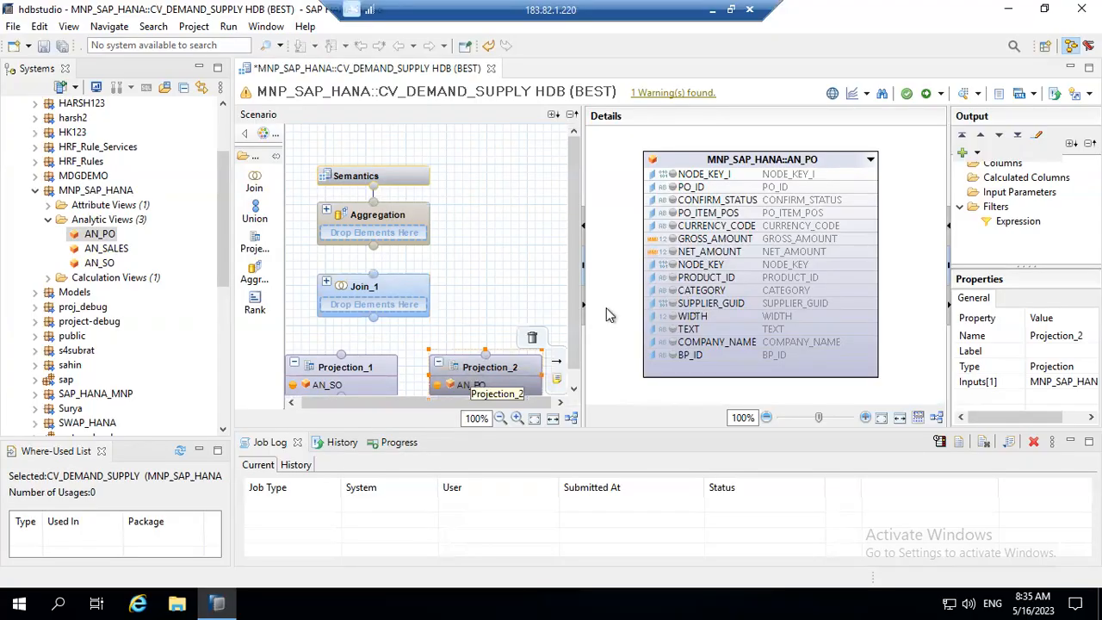
Examine the properties of the AN_SO data source in Projection_1, resizing the details area to read them.
{"action": "left_click", "coordinate": [350, 370]}
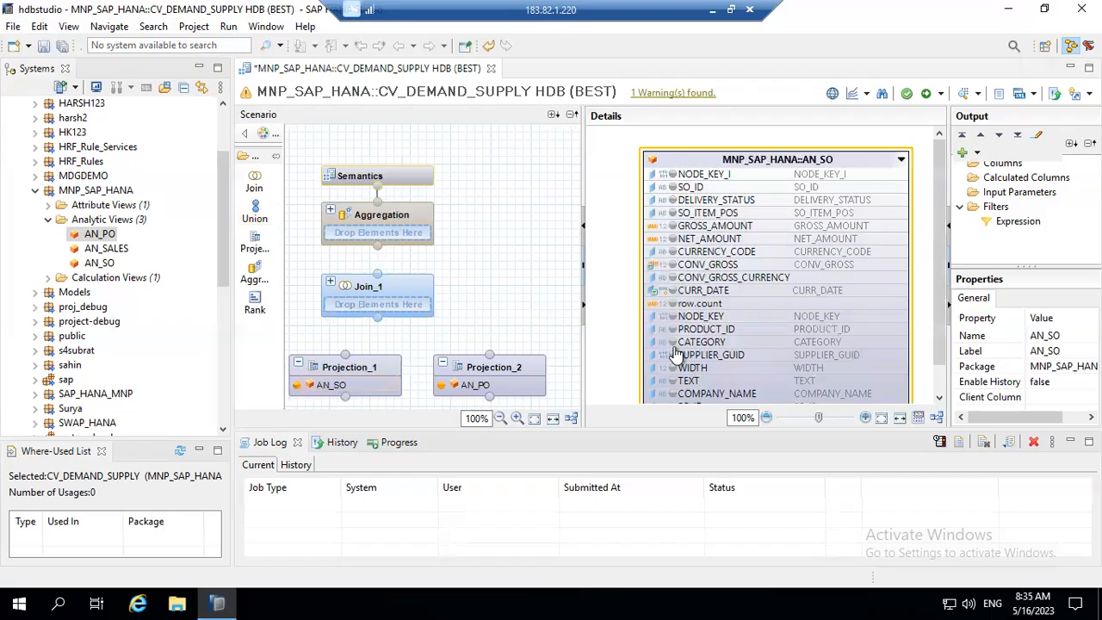
{"action": "left_click", "coordinate": [375, 372]}
{"action": "left_click", "coordinate": [362, 372]}
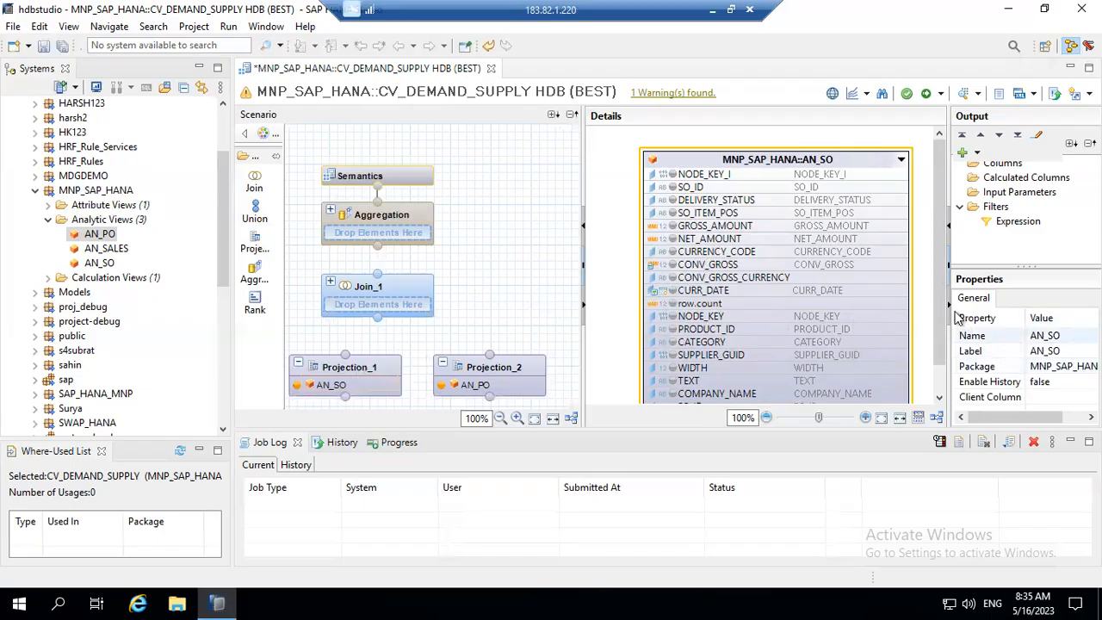
{"action": "left_click_drag", "start_coordinate": [914, 348], "coordinate": [897, 347]}
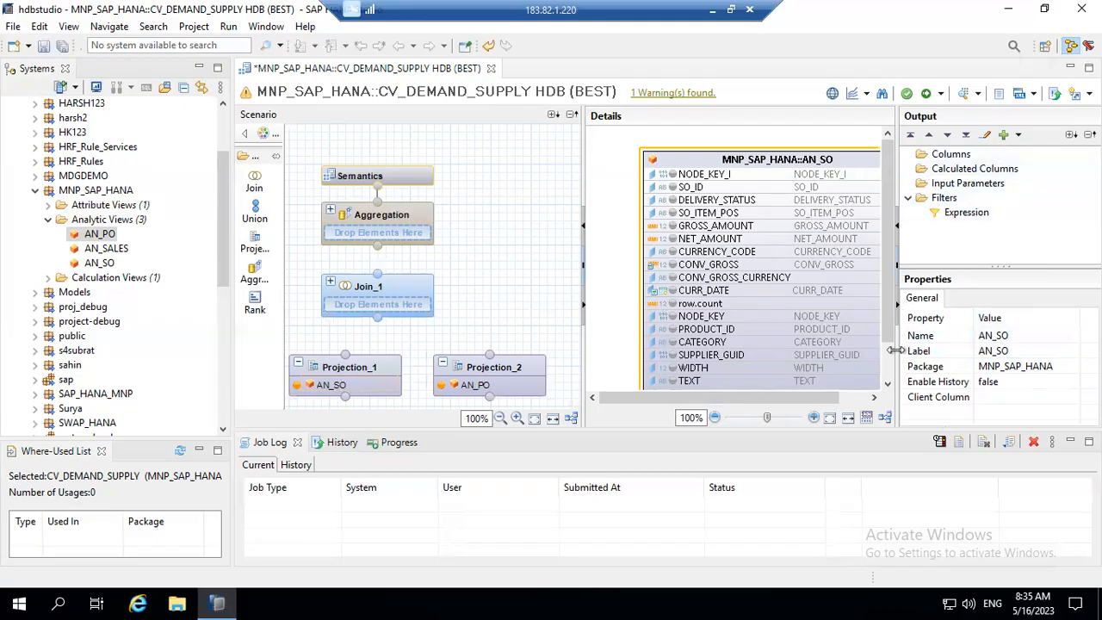
{"action": "left_click_drag", "start_coordinate": [895, 355], "coordinate": [809, 357]}
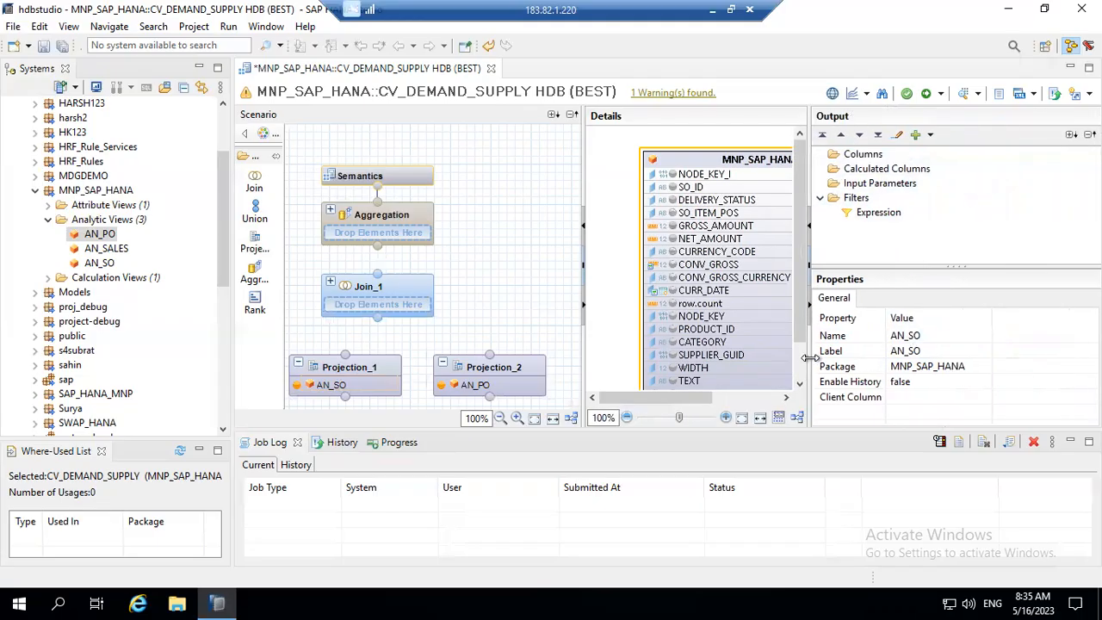
{"action": "left_click_drag", "start_coordinate": [809, 358], "coordinate": [943, 351]}
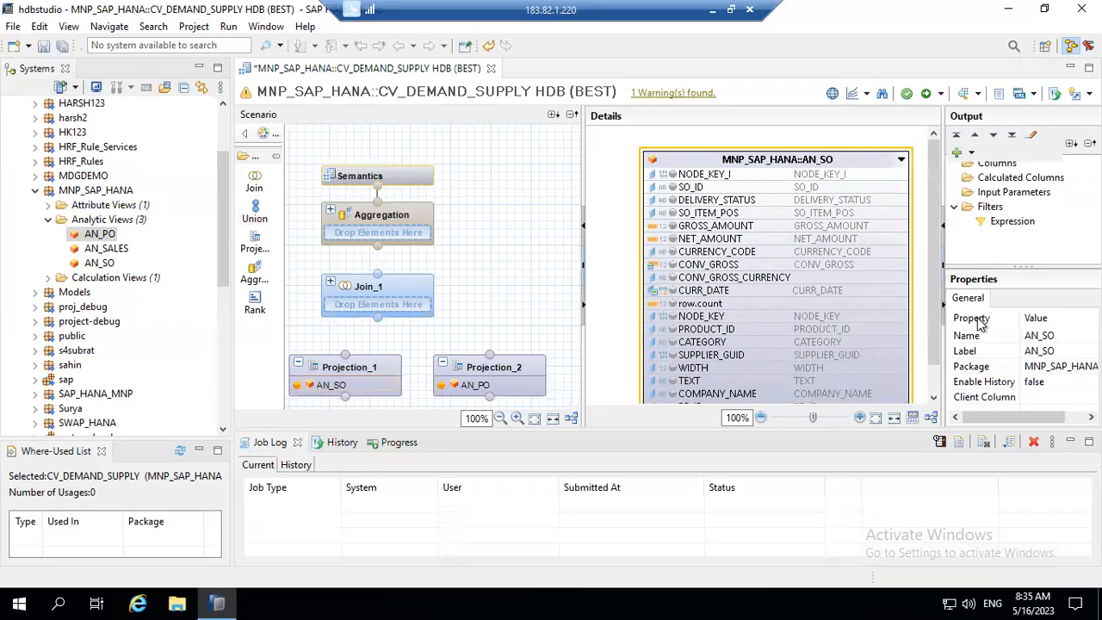
{"action": "left_click_drag", "start_coordinate": [999, 416], "coordinate": [1021, 417]}
{"action": "left_click_drag", "start_coordinate": [863, 454], "coordinate": [1035, 394]}
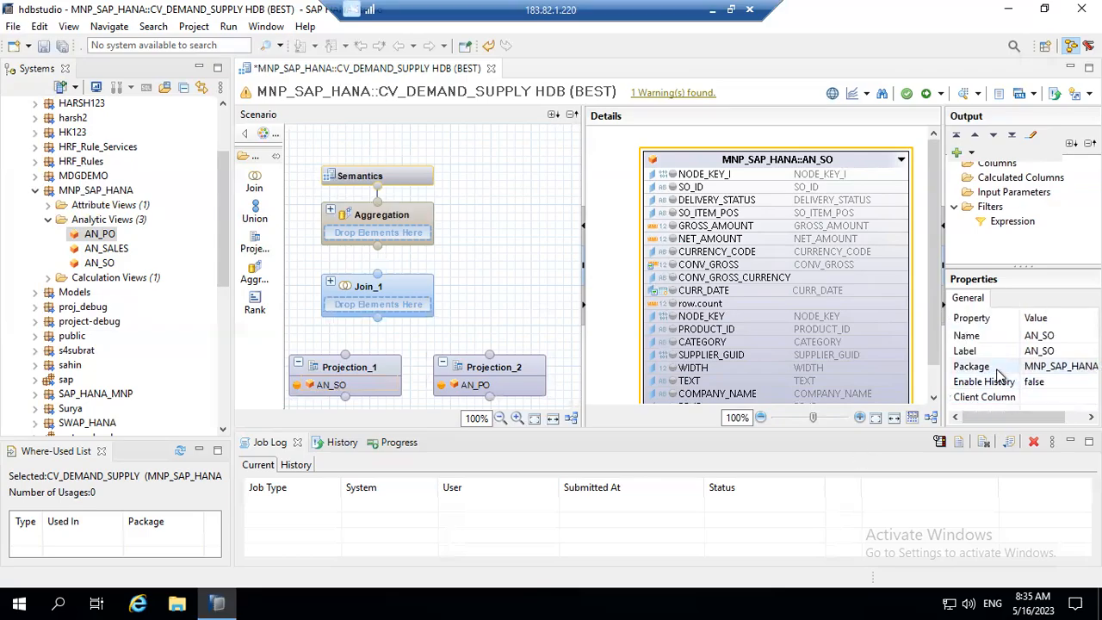
{"action": "key", "text": "Down"}
{"action": "key", "text": "Down"}
{"action": "key", "text": "Up"}
{"action": "key", "text": "Up"}
{"action": "key", "text": "Up"}
Rename the Projection_1 node as DEMAND.
{"action": "left_click", "coordinate": [303, 382]}
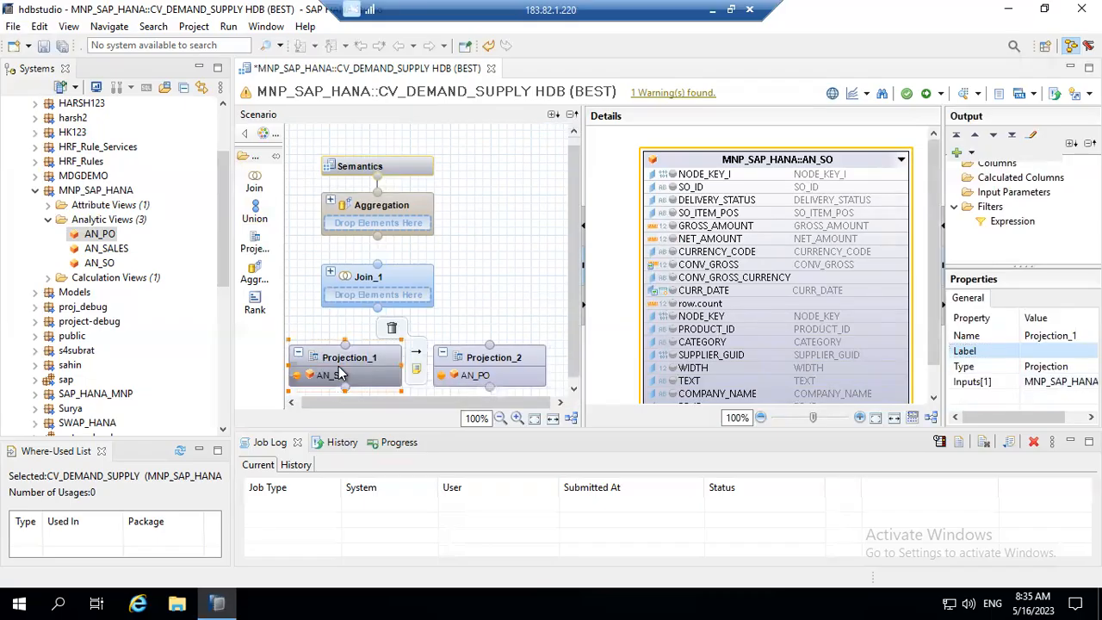
{"action": "right_click", "coordinate": [342, 367]}
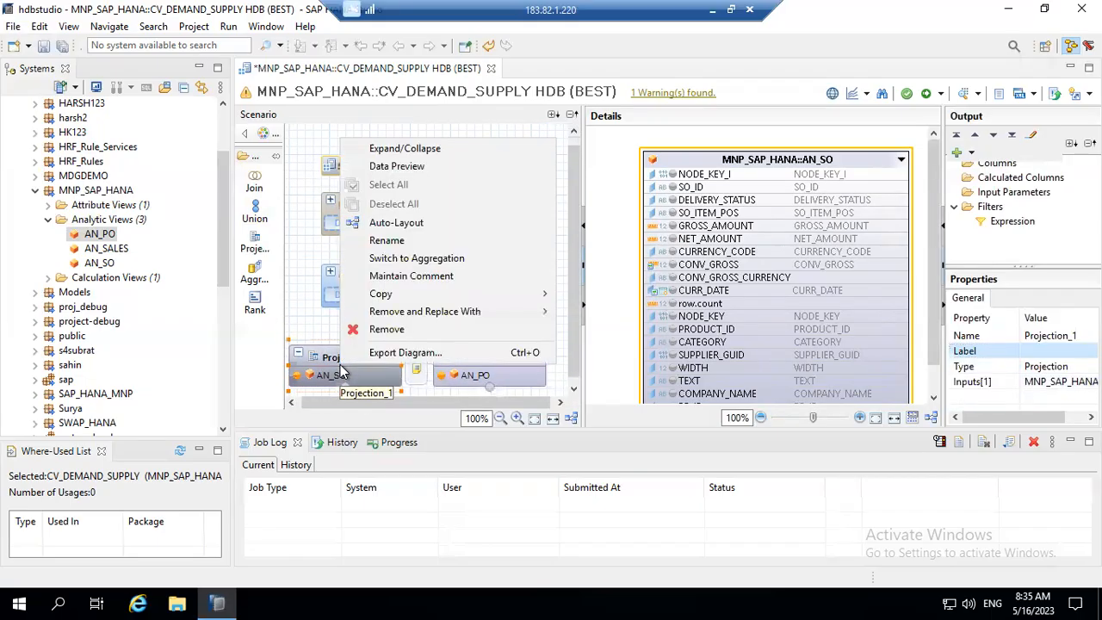
{"action": "left_click", "coordinate": [387, 240]}
{"action": "key", "text": "BackSpace"}
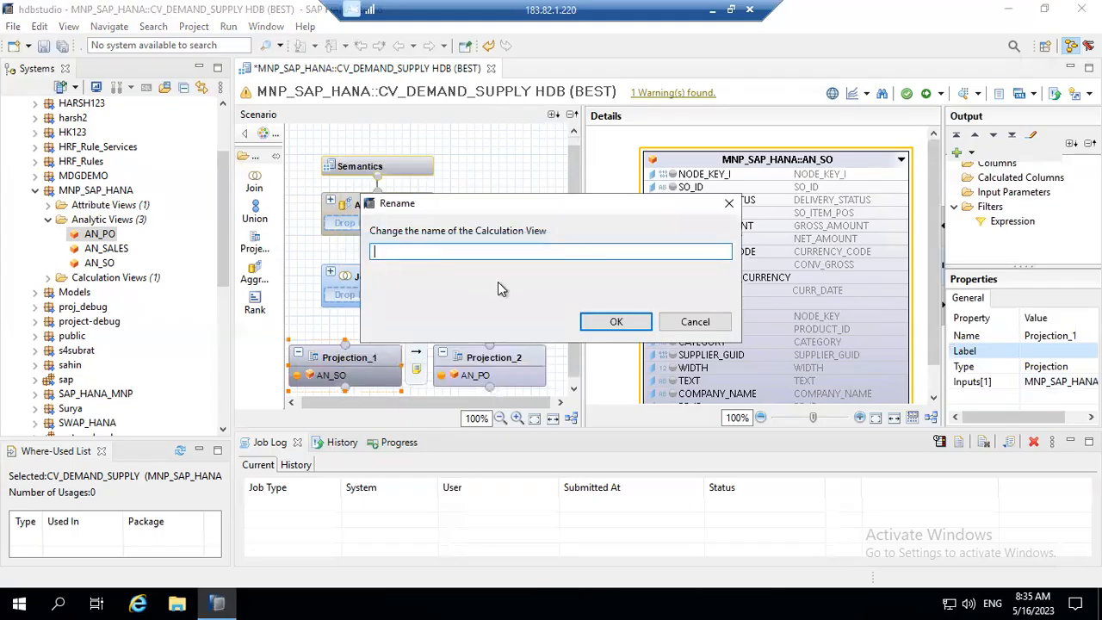
{"action": "type", "text": "DEMAND"}
{"action": "left_click", "coordinate": [616, 321]}
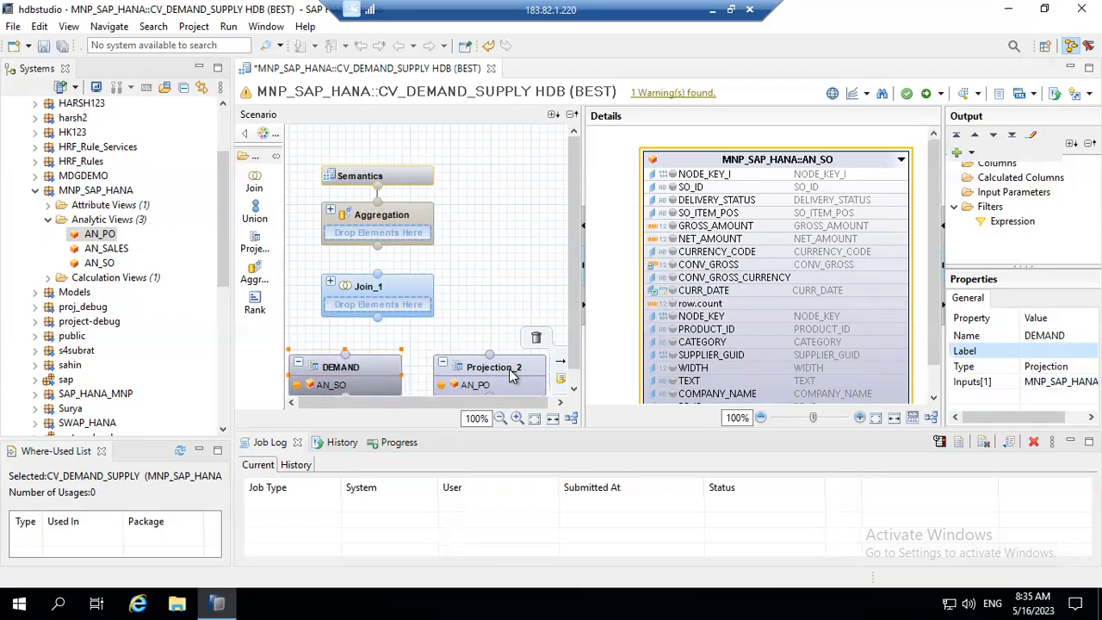
Rename the Projection_2 node as SUPPLY.
{"action": "left_click", "coordinate": [510, 372]}
{"action": "right_click", "coordinate": [507, 370]}
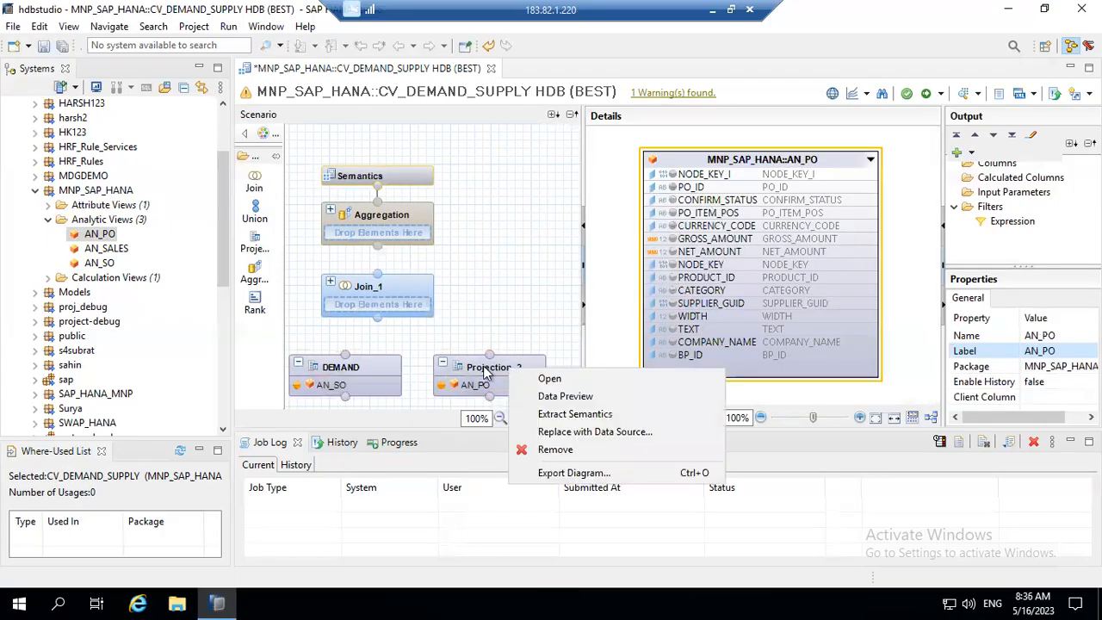
{"action": "left_click", "coordinate": [482, 371]}
{"action": "right_click", "coordinate": [487, 368]}
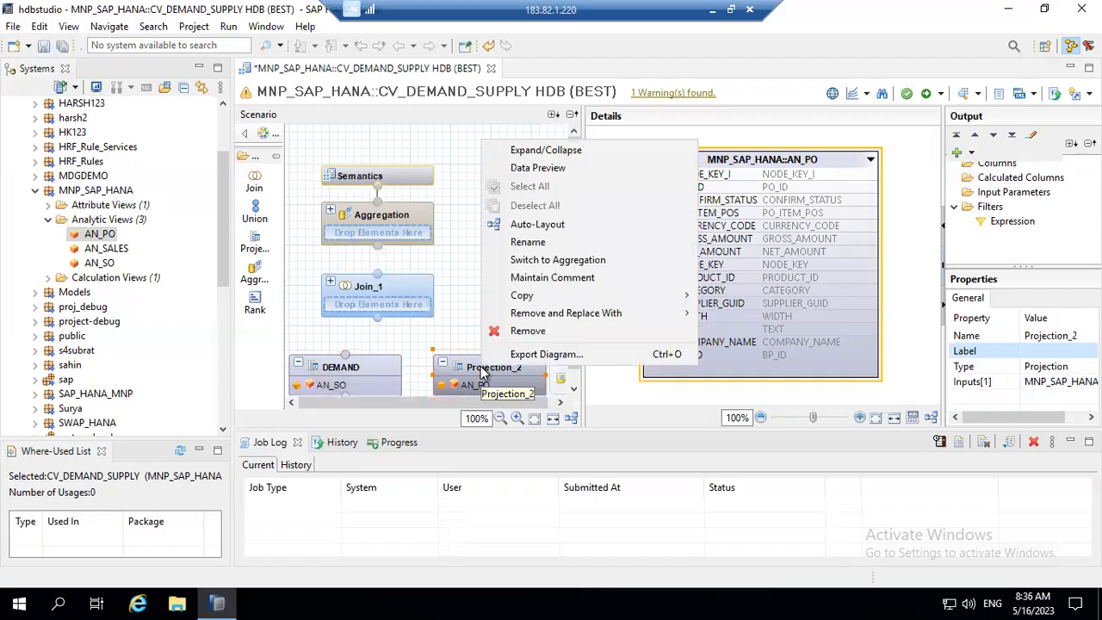
{"action": "left_click", "coordinate": [527, 243]}
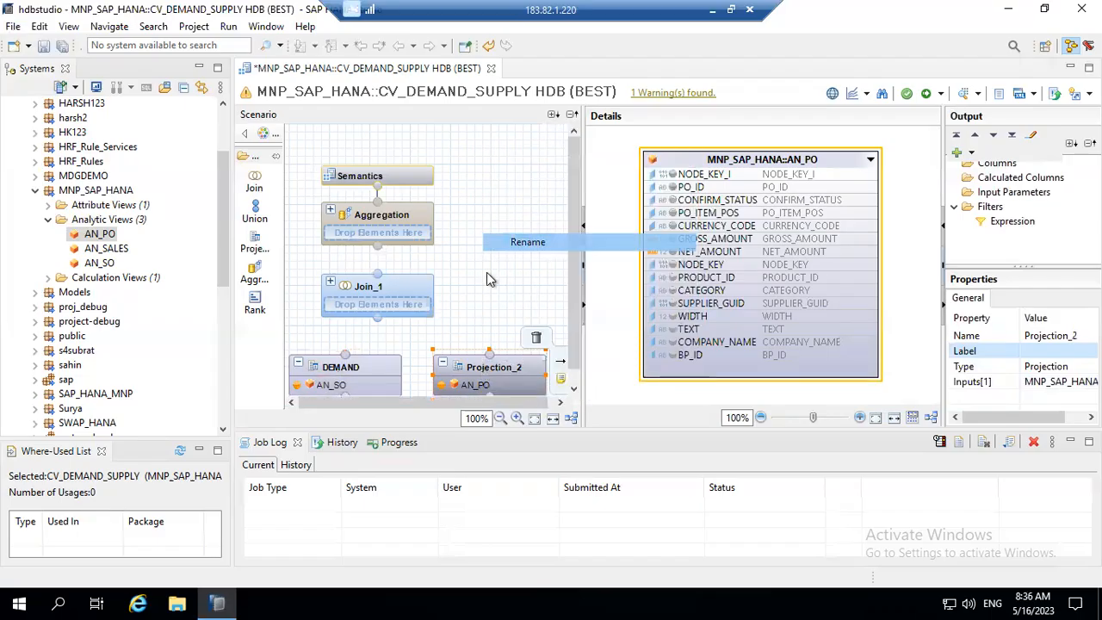
{"action": "type", "text": "SUPPLT"}
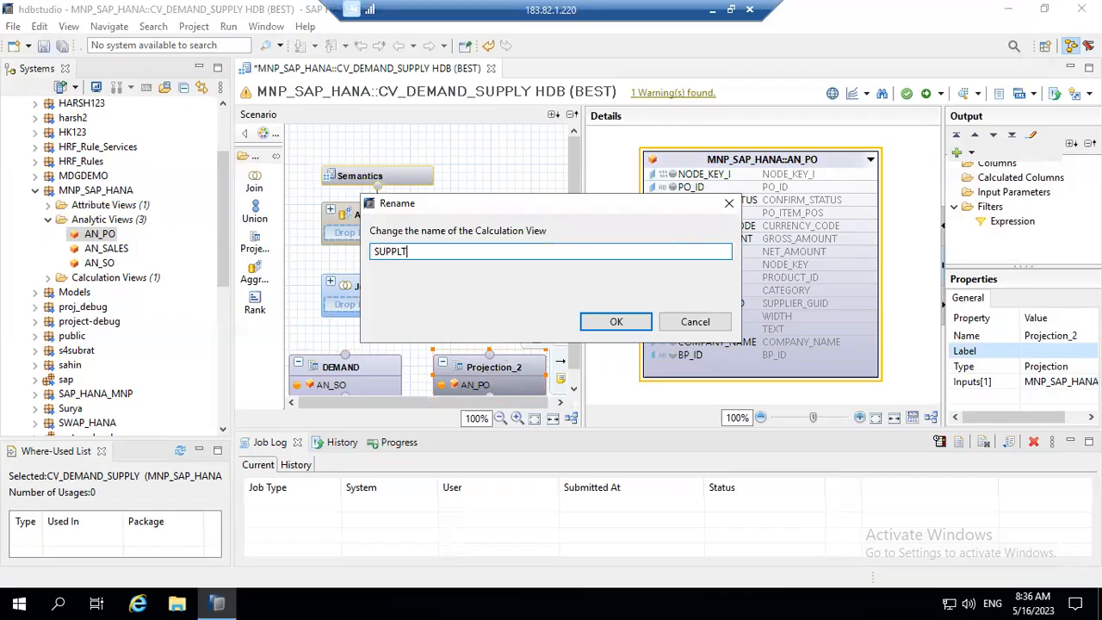
{"action": "key", "text": "BackSpace"}
{"action": "key", "text": "Return"}
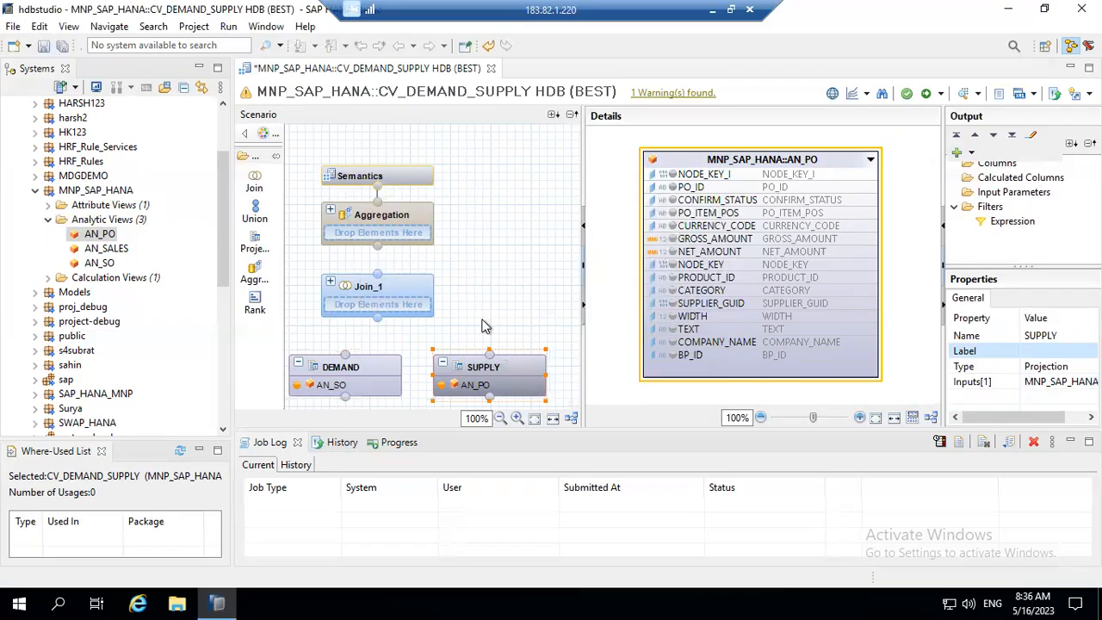
Connect the DEMAND and SUPPLY projections as inputs of Join_1 and show the join's details.
{"action": "mouse_move", "coordinate": [367, 285]}
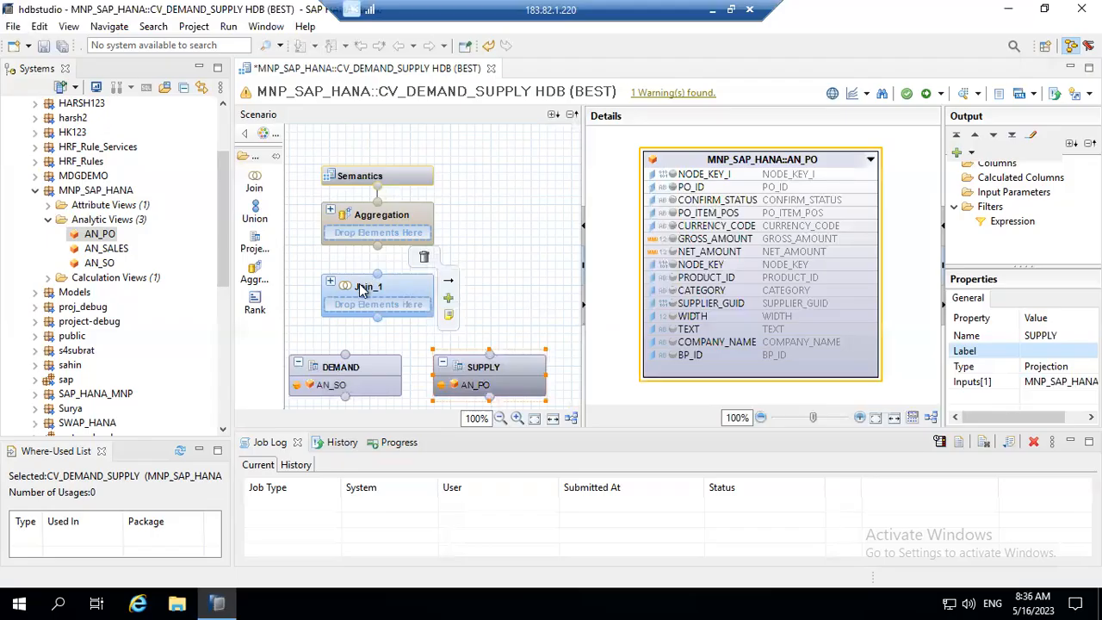
{"action": "mouse_move", "coordinate": [349, 366]}
{"action": "left_click_drag", "start_coordinate": [345, 356], "coordinate": [376, 319]}
{"action": "mouse_move", "coordinate": [507, 363]}
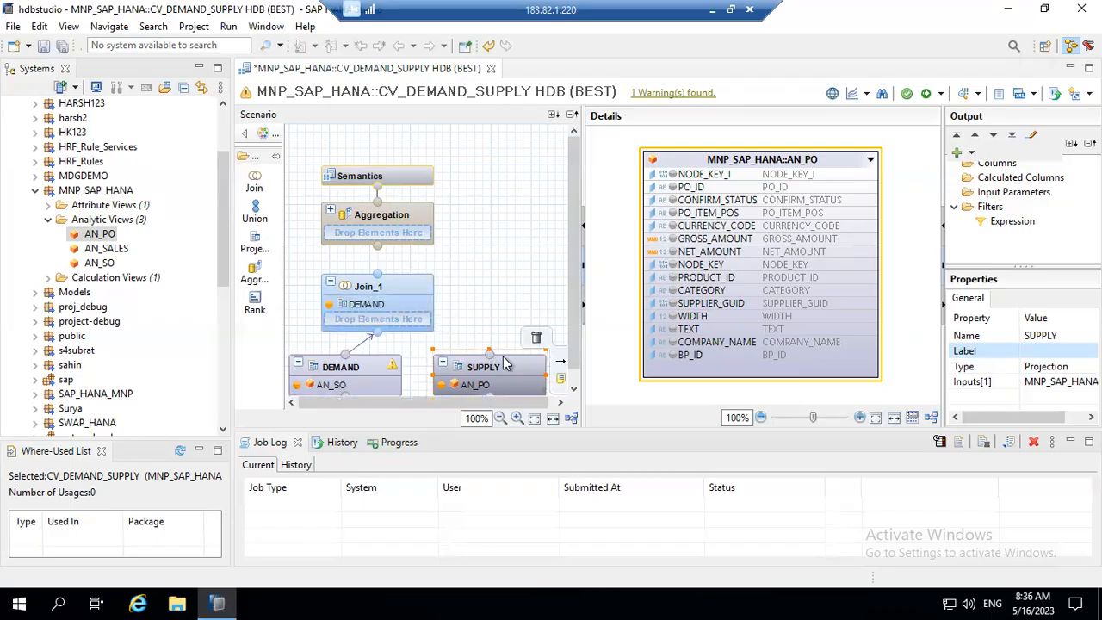
{"action": "left_click_drag", "start_coordinate": [493, 358], "coordinate": [387, 338]}
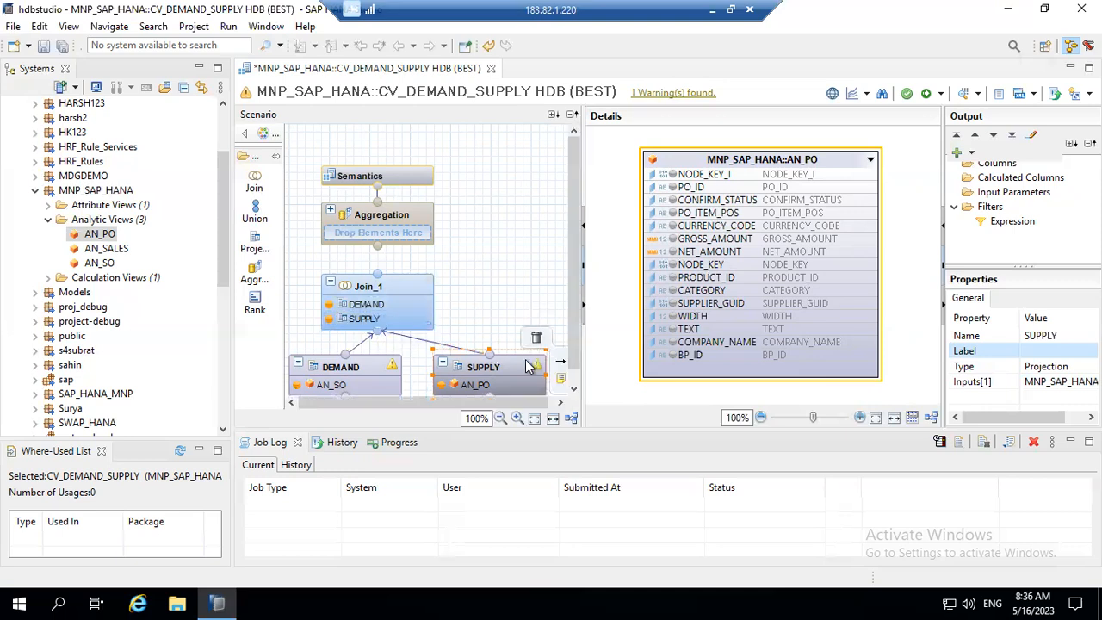
{"action": "left_click", "coordinate": [357, 288]}
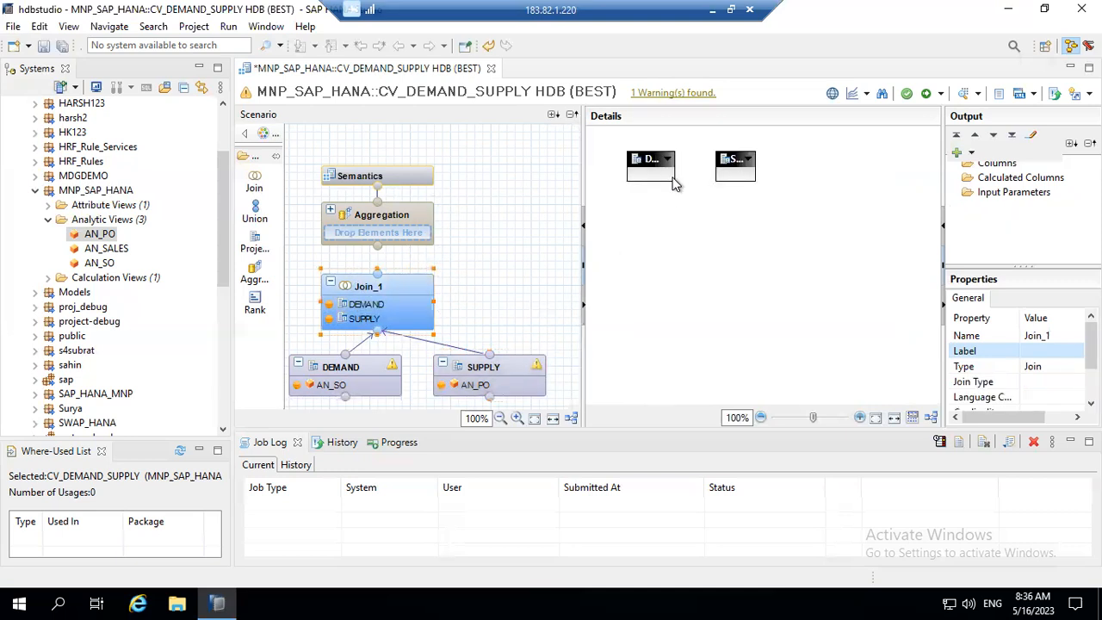
Add the TEXT and GROSS_AMOUNT columns of AN_SO to the output of the DEMAND projection.
{"action": "left_click", "coordinate": [353, 381]}
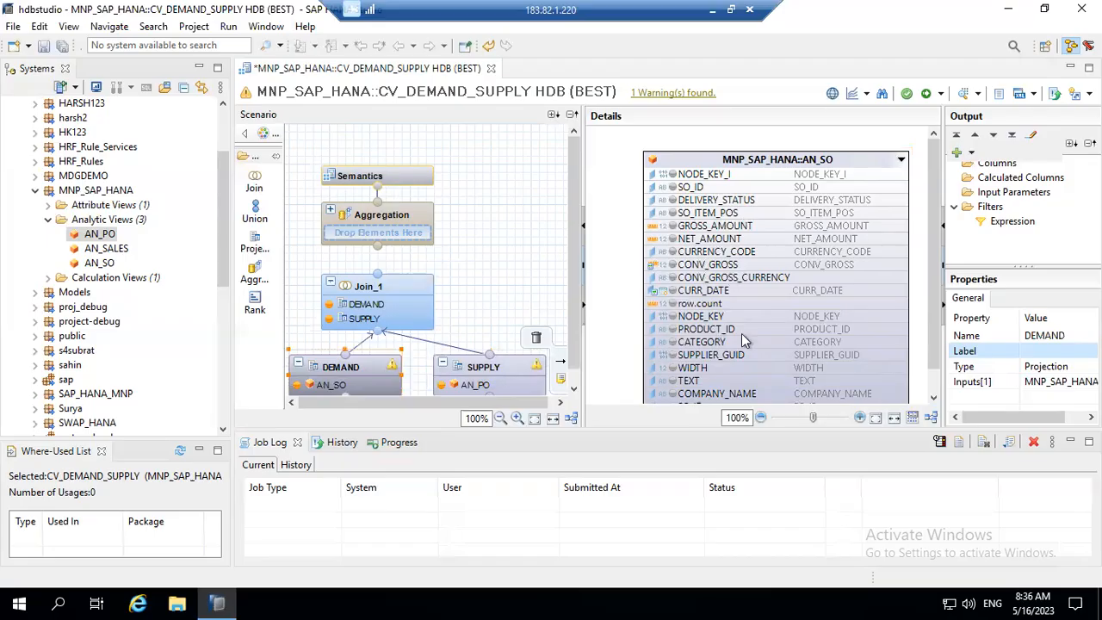
{"action": "mouse_move", "coordinate": [935, 300]}
{"action": "left_mouse_down"}
{"action": "mouse_move", "coordinate": [936, 334]}
{"action": "mouse_move", "coordinate": [933, 313]}
{"action": "left_mouse_up"}
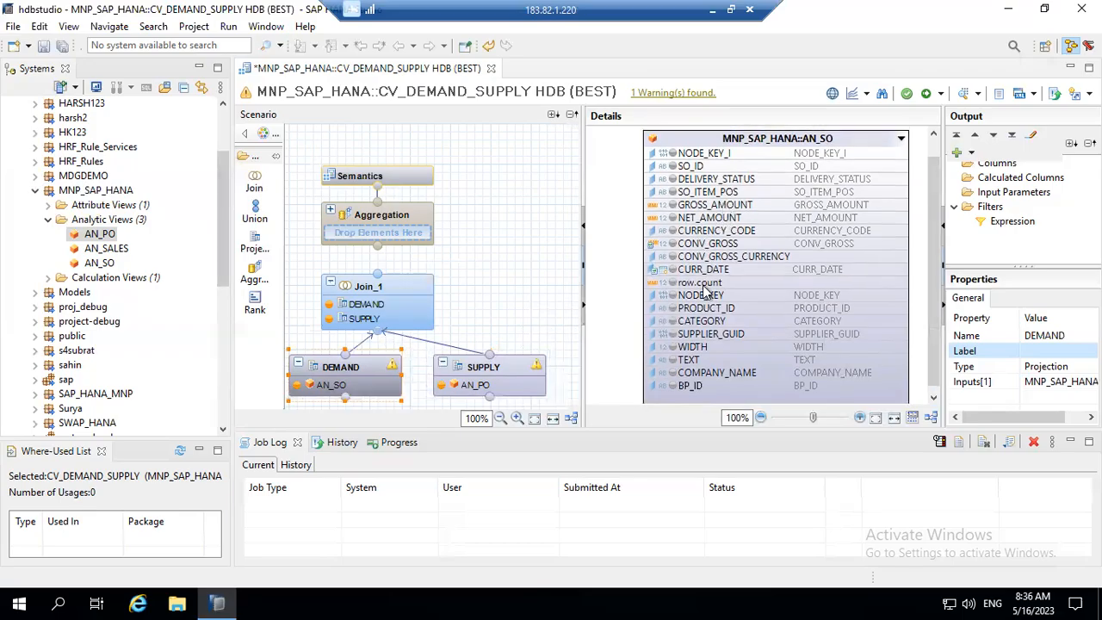
{"action": "left_click", "coordinate": [709, 207]}
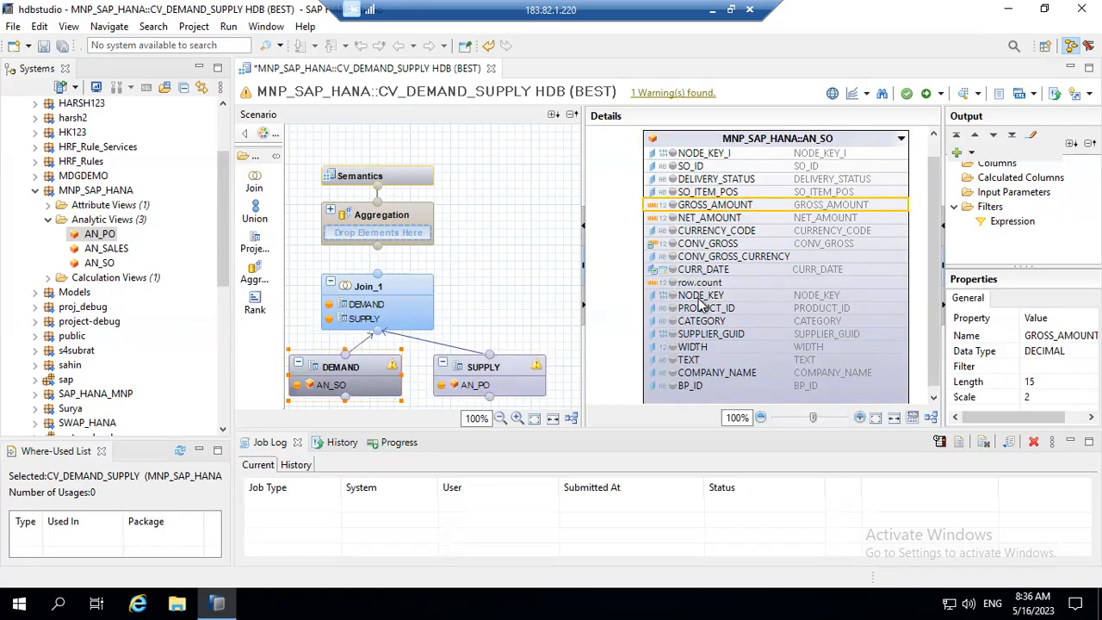
{"action": "left_click", "coordinate": [693, 361]}
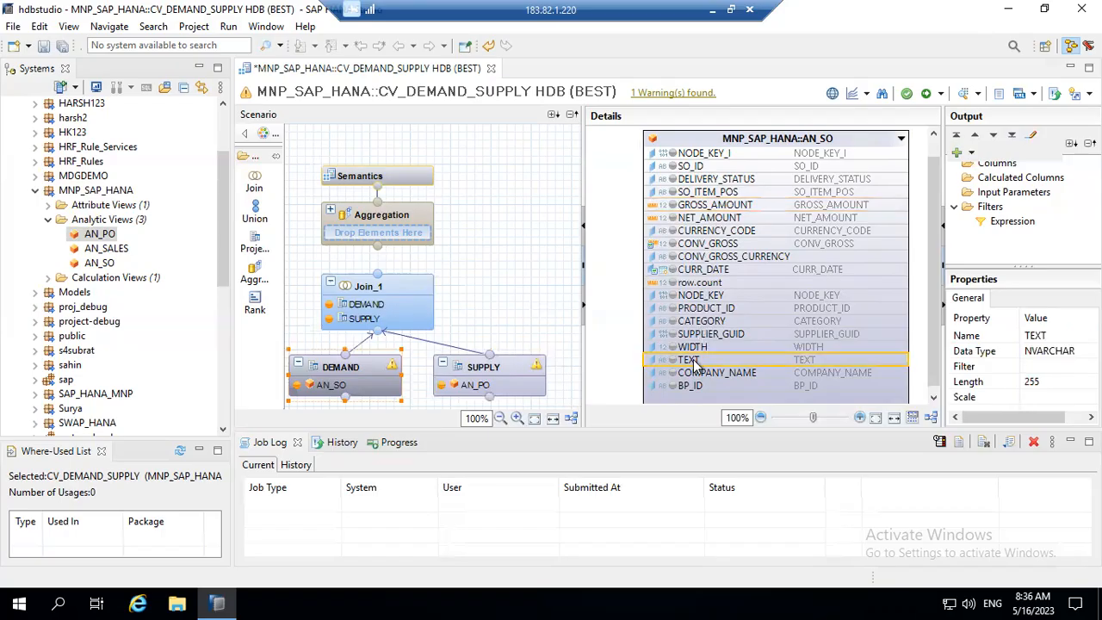
{"action": "right_click", "coordinate": [693, 362]}
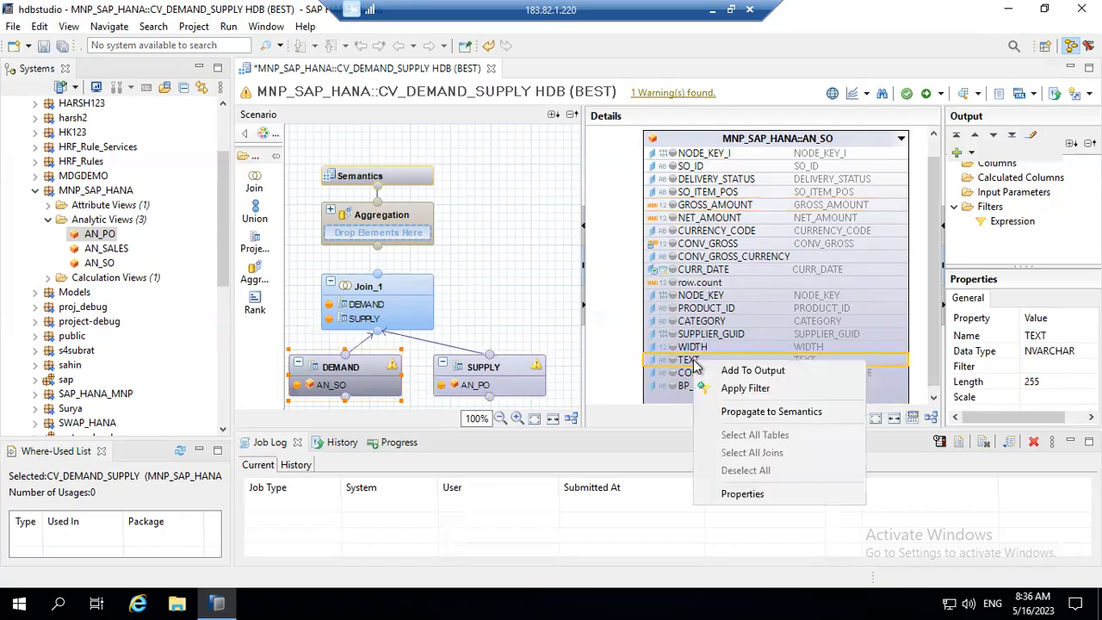
{"action": "left_click", "coordinate": [769, 370]}
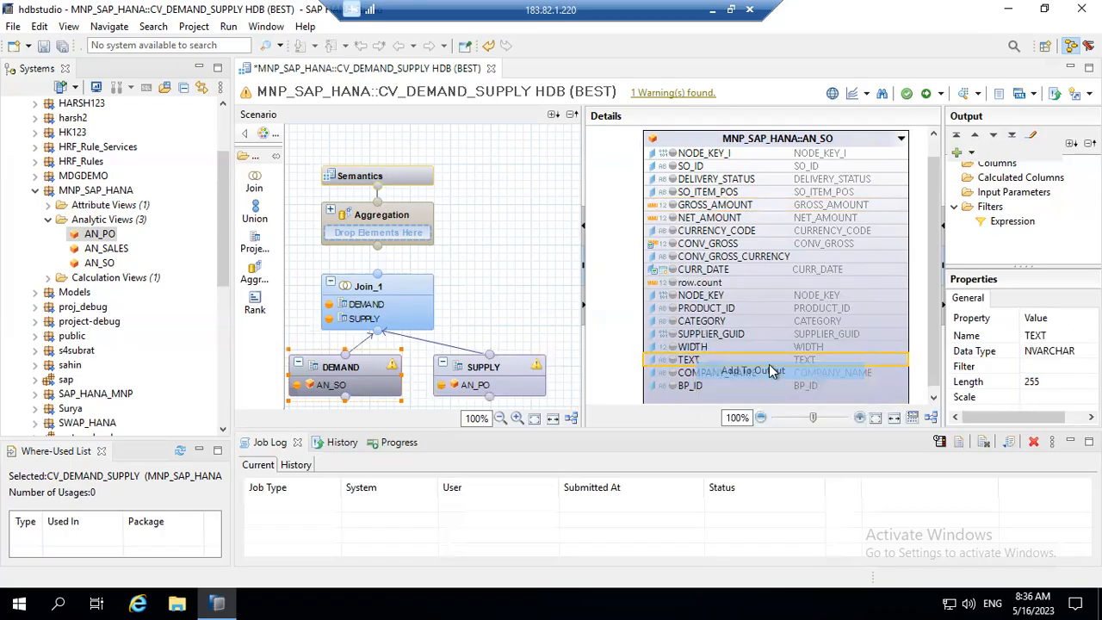
{"action": "left_click", "coordinate": [710, 207]}
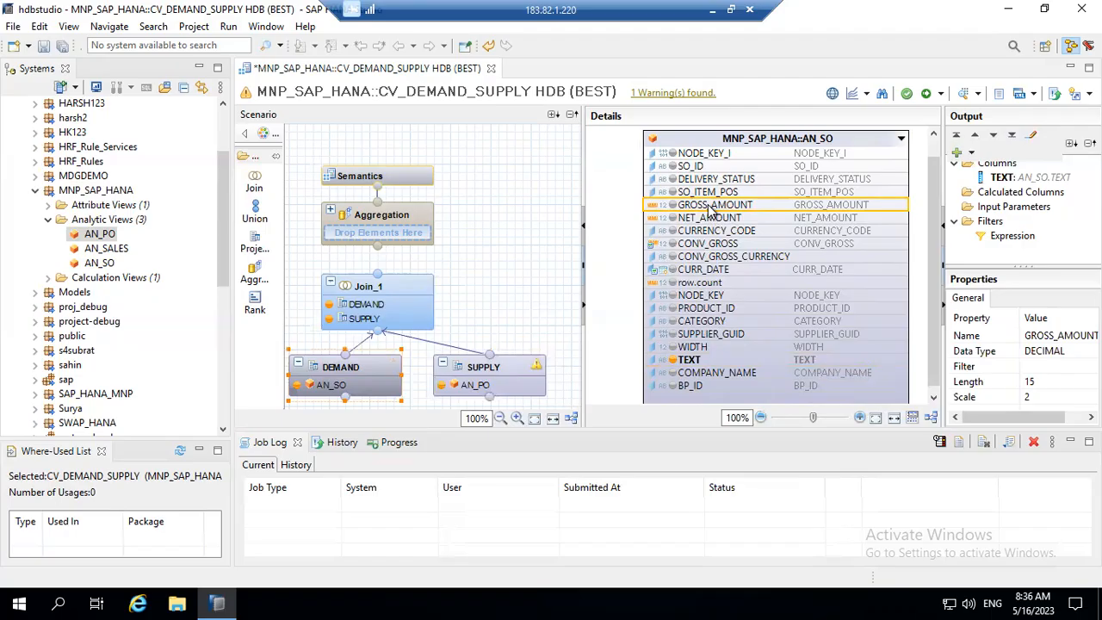
{"action": "right_click", "coordinate": [711, 207]}
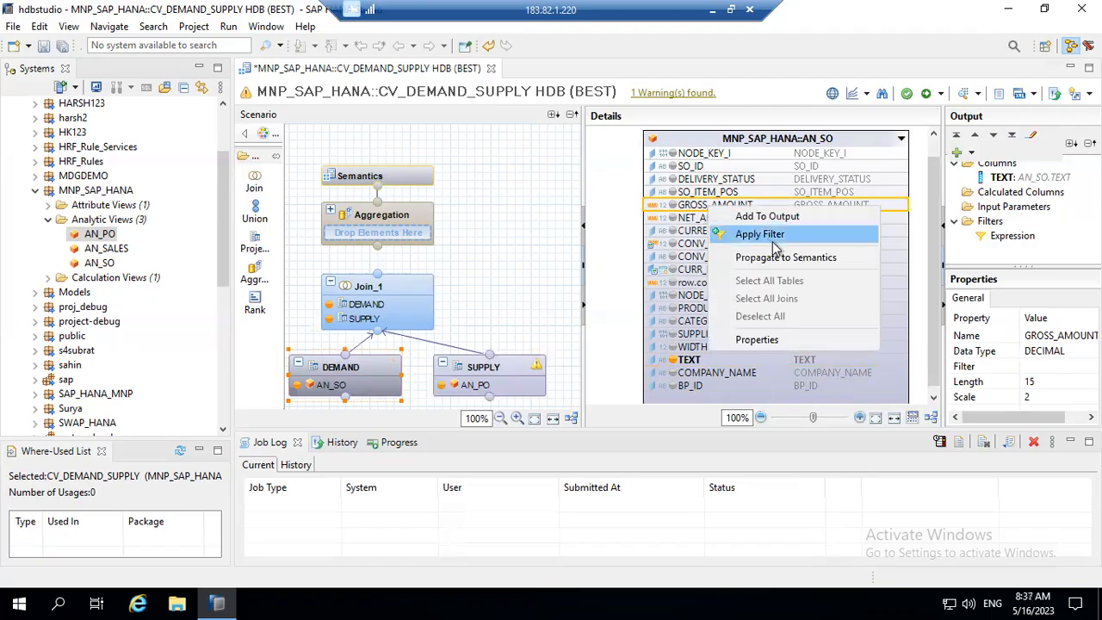
{"action": "left_click", "coordinate": [775, 219]}
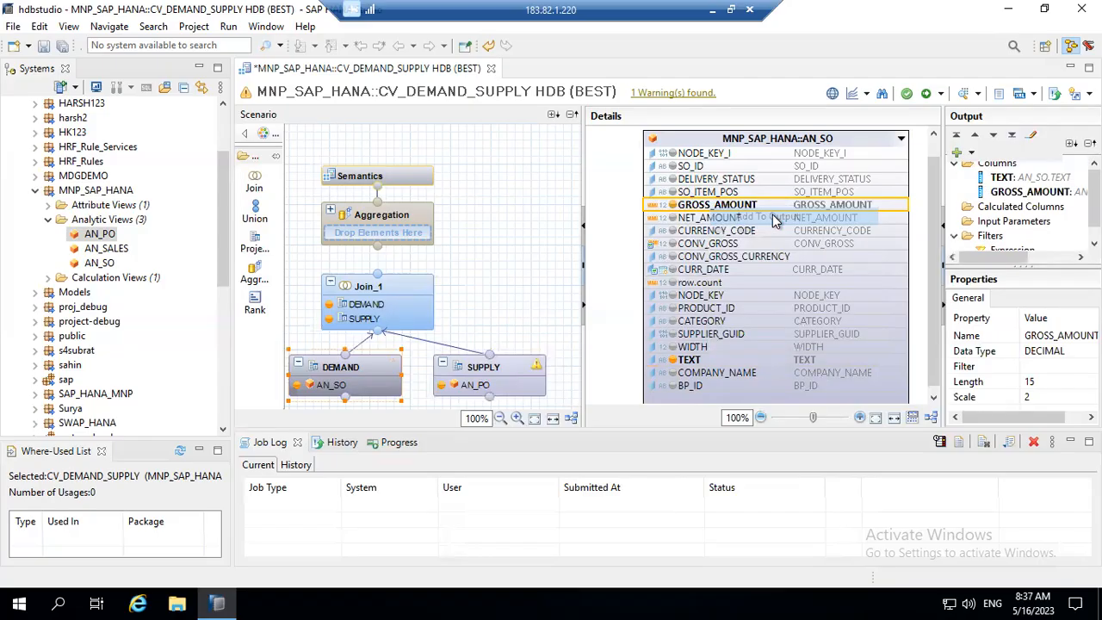
Rename the GROSS_AMOUNT output column of the DEMAND projection as SO_GROSS_AMOUNT.
{"action": "left_click", "coordinate": [1055, 195]}
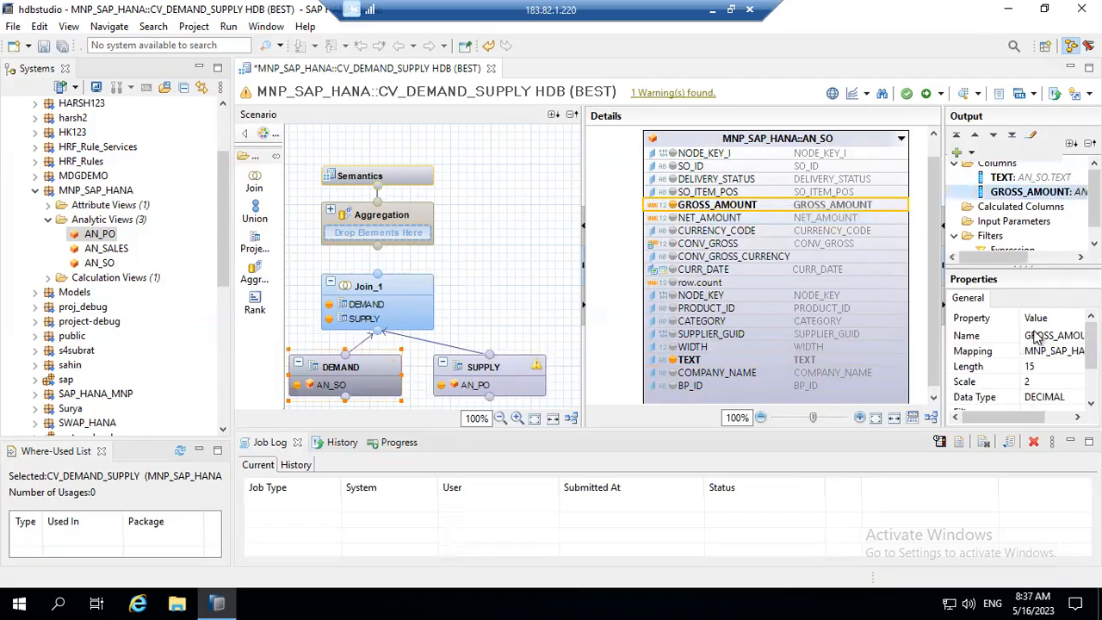
{"action": "left_click", "coordinate": [1033, 337]}
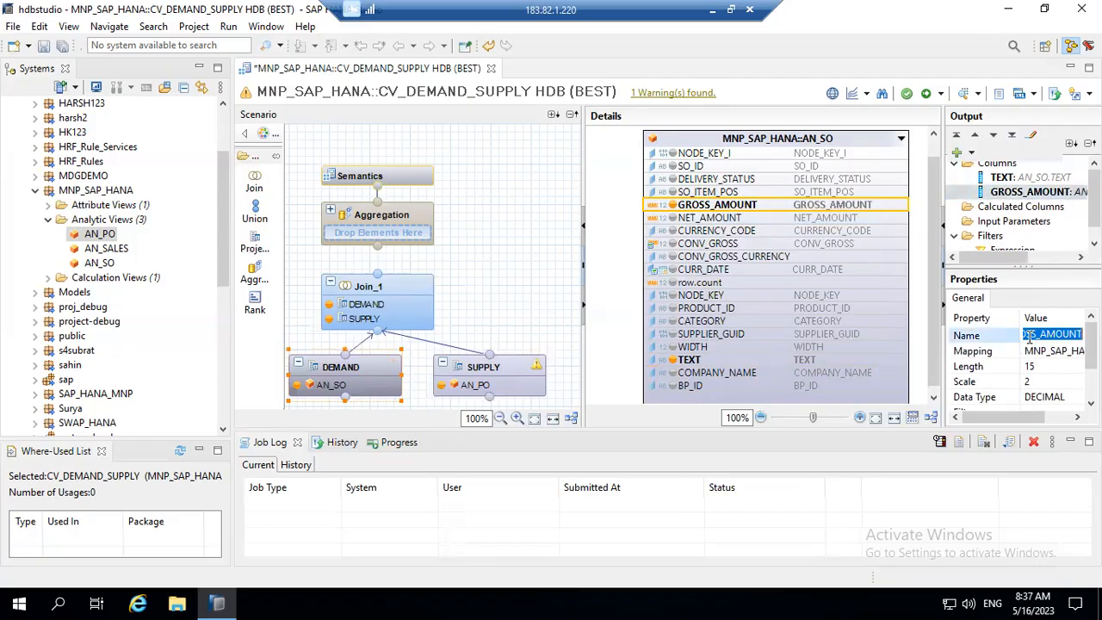
{"action": "key", "text": "Home"}
{"action": "type", "text": "SO"}
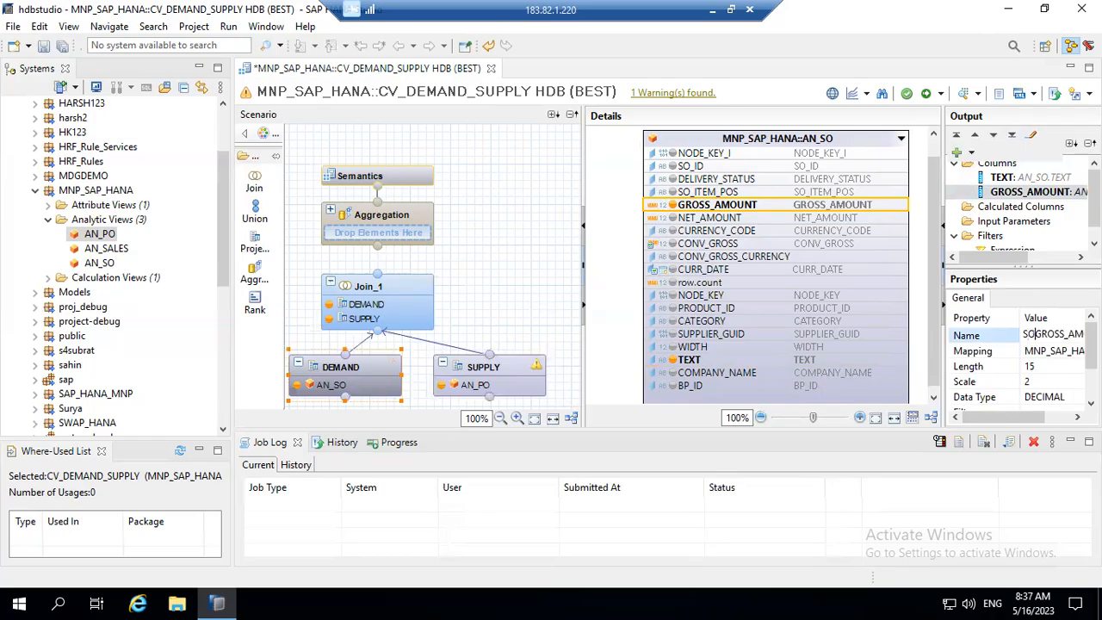
{"action": "type", "text": "_"}
{"action": "key", "text": "Return"}
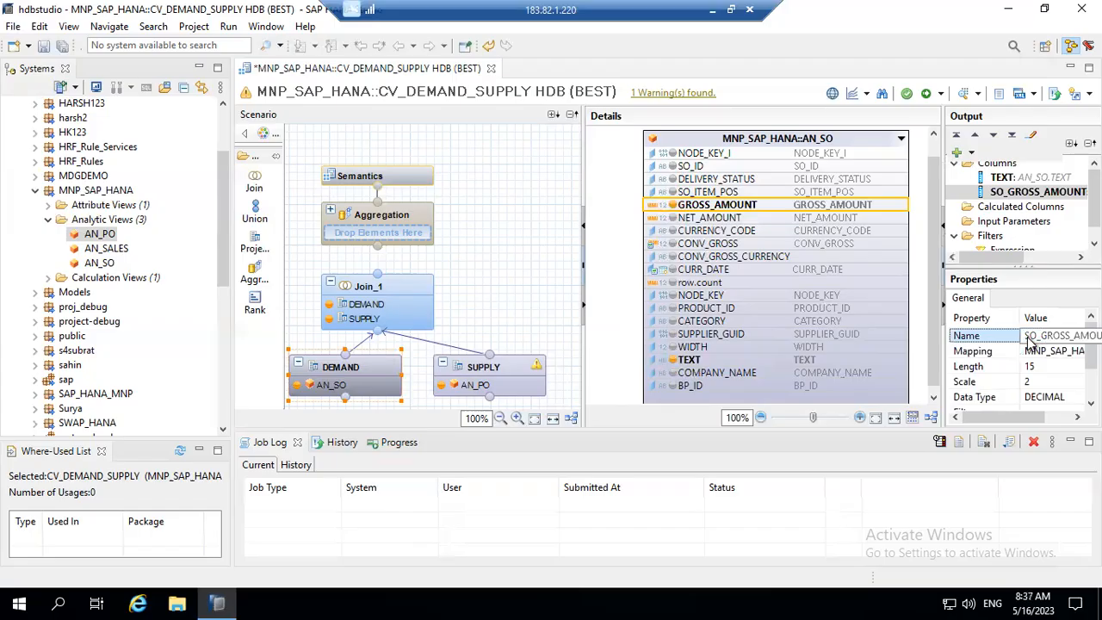
Add the TEXT and GROSS_AMOUNT columns of AN_PO to the output of the SUPPLY projection.
{"action": "left_click", "coordinate": [480, 382]}
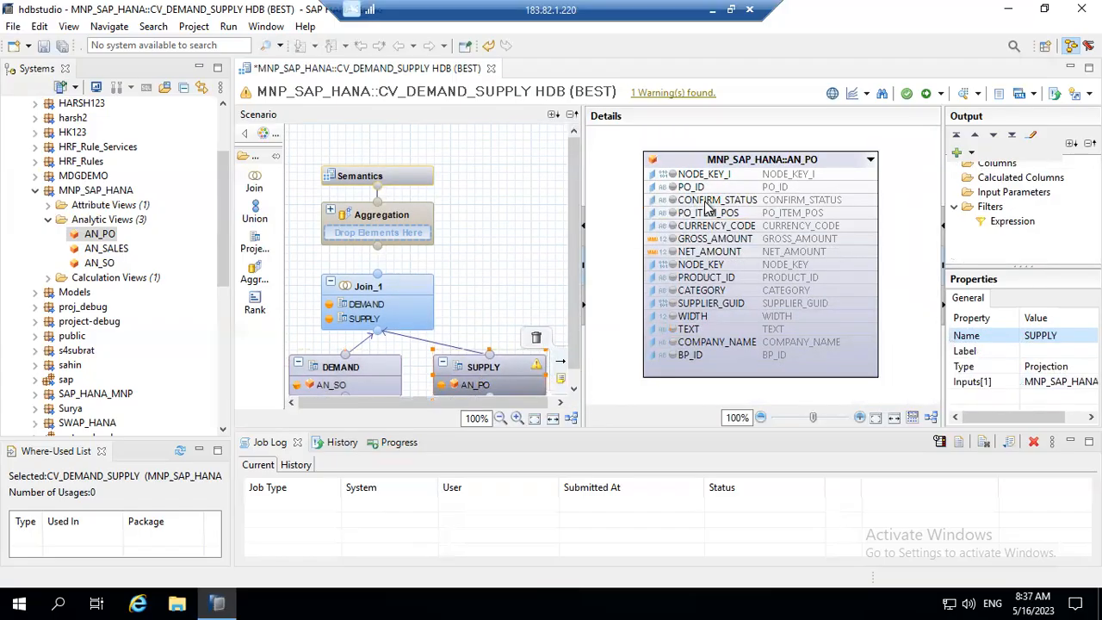
{"action": "left_click", "coordinate": [689, 334]}
{"action": "right_click", "coordinate": [690, 334]}
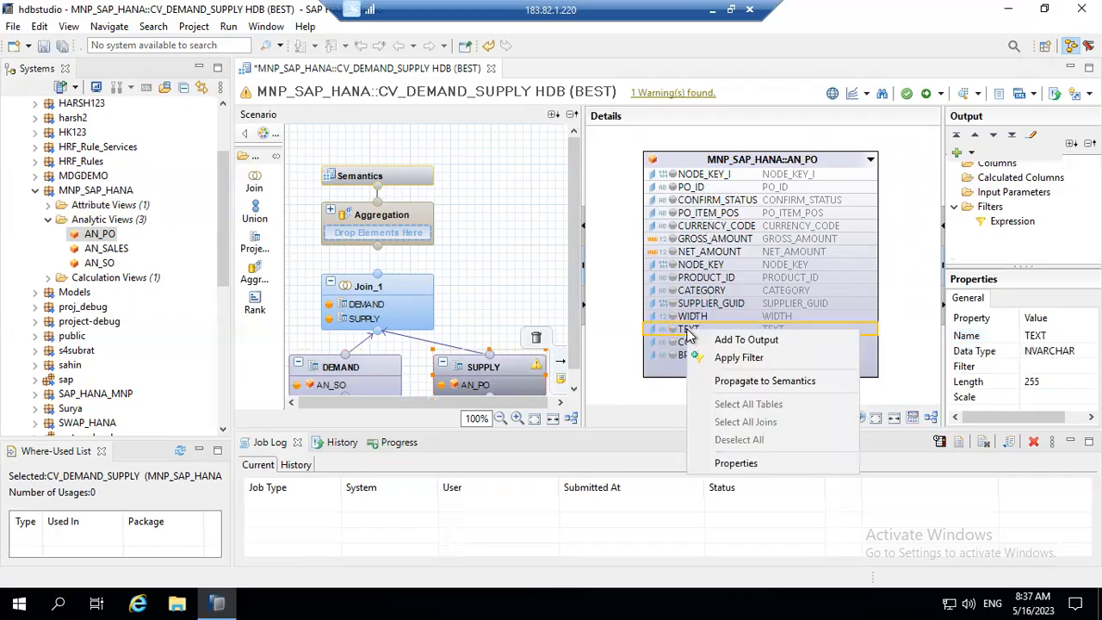
{"action": "left_click", "coordinate": [730, 339]}
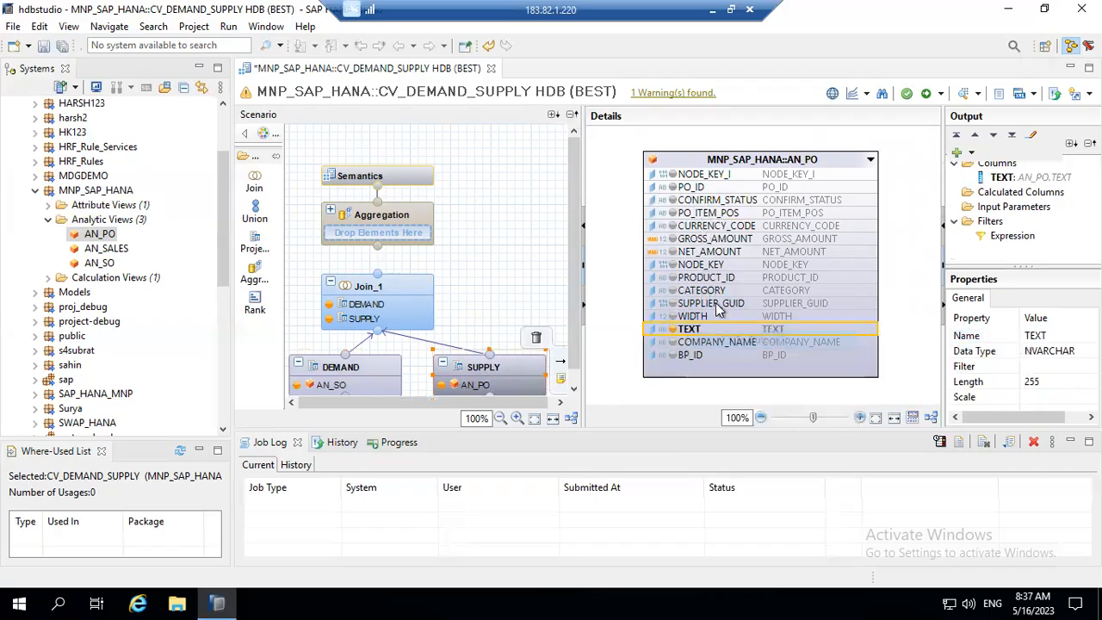
{"action": "left_click", "coordinate": [704, 241]}
{"action": "right_click", "coordinate": [727, 238]}
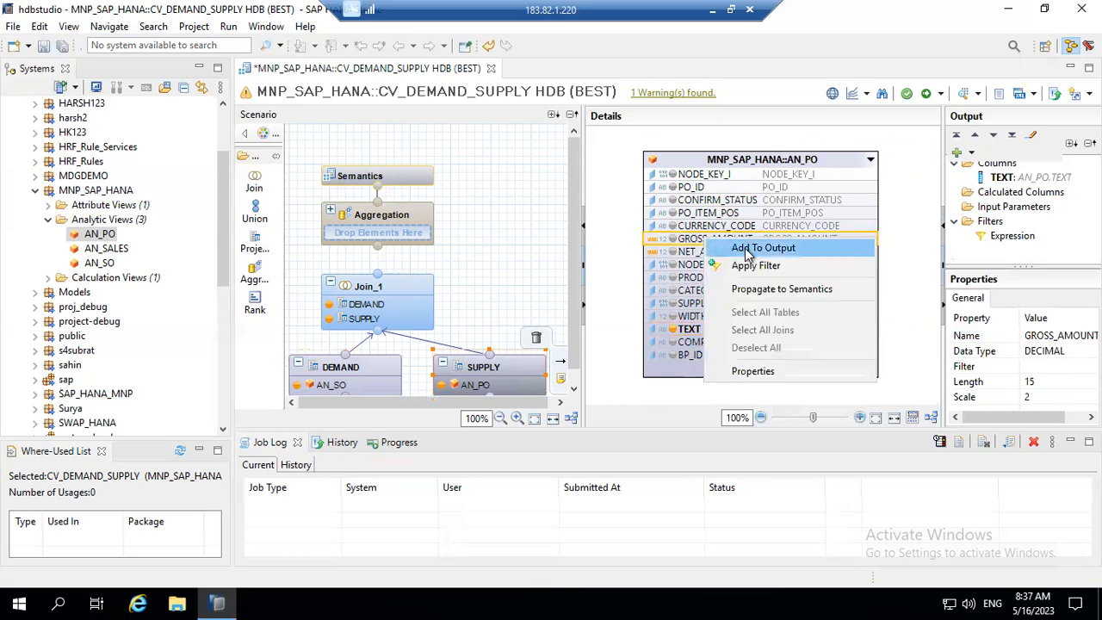
{"action": "left_click", "coordinate": [748, 247]}
Rename the GROSS_AMOUNT output column of the SUPPLY projection as PO_GROSS_AMOUNT.
{"action": "left_click", "coordinate": [1031, 193]}
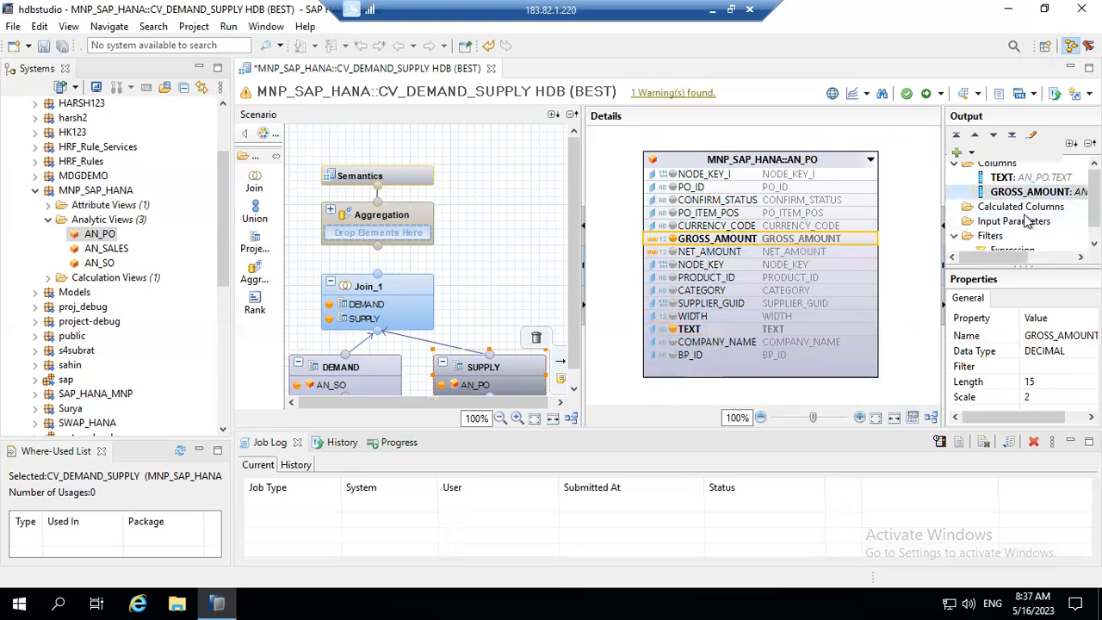
{"action": "left_click", "coordinate": [1027, 336]}
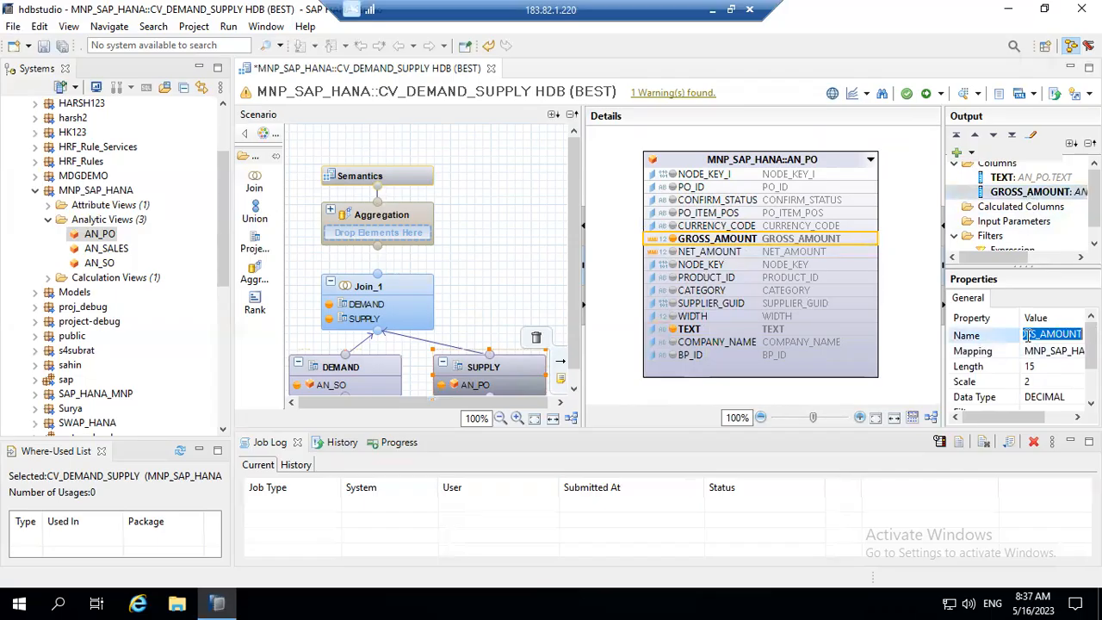
{"action": "left_click", "coordinate": [1027, 336]}
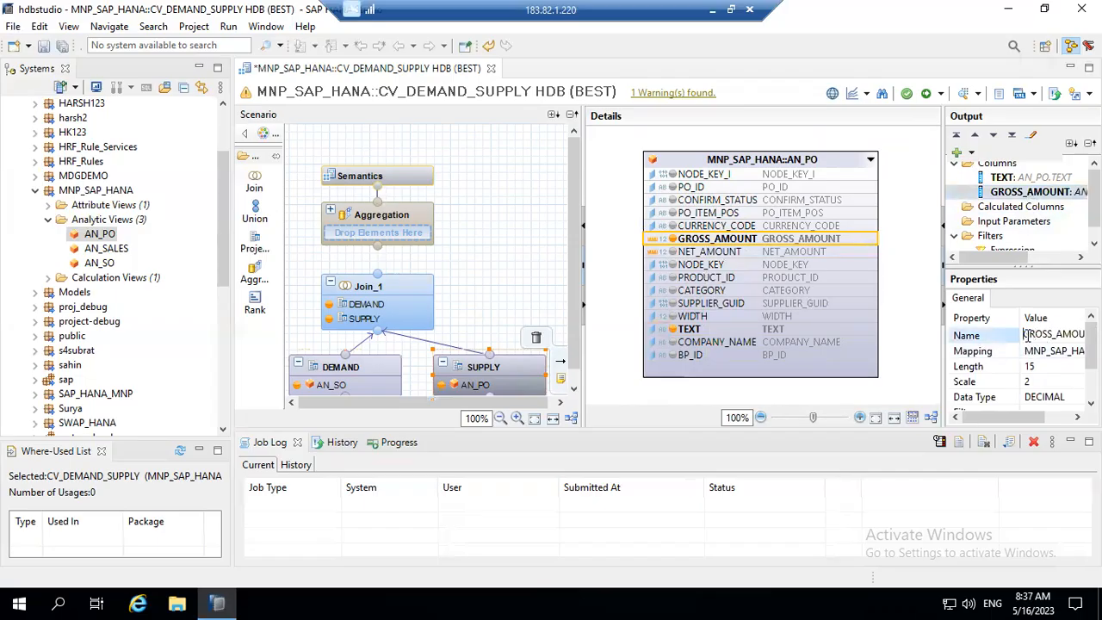
{"action": "type", "text": "PO_"}
{"action": "key", "text": "Return"}
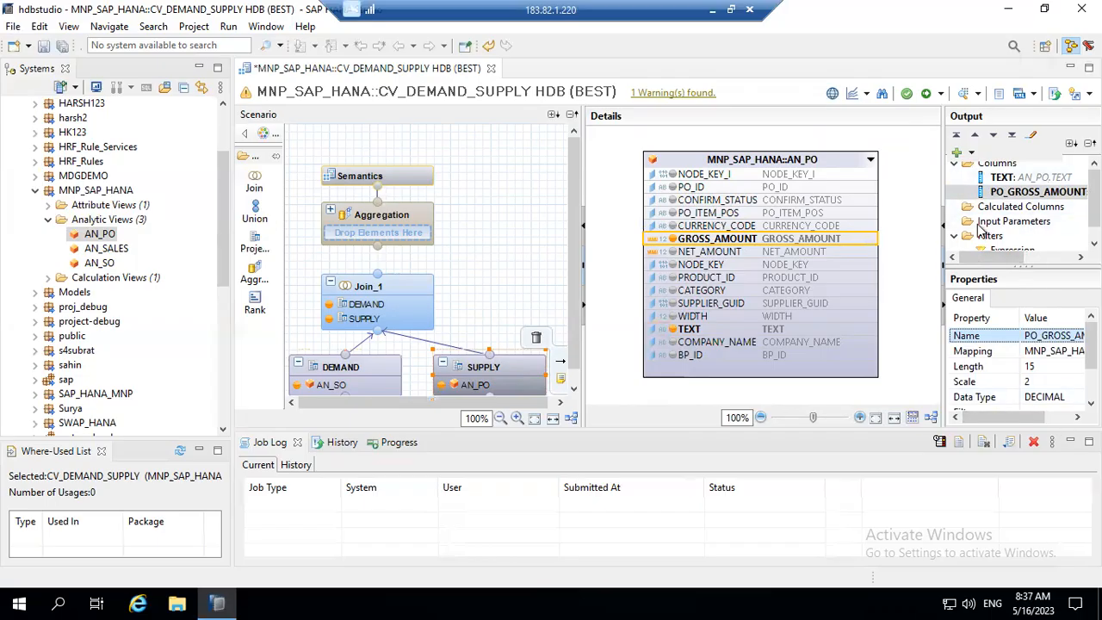
Show the details of Join_1, widen the details area and arrange the DEMAND and SUPPLY tables side by side.
{"action": "left_click", "coordinate": [395, 285]}
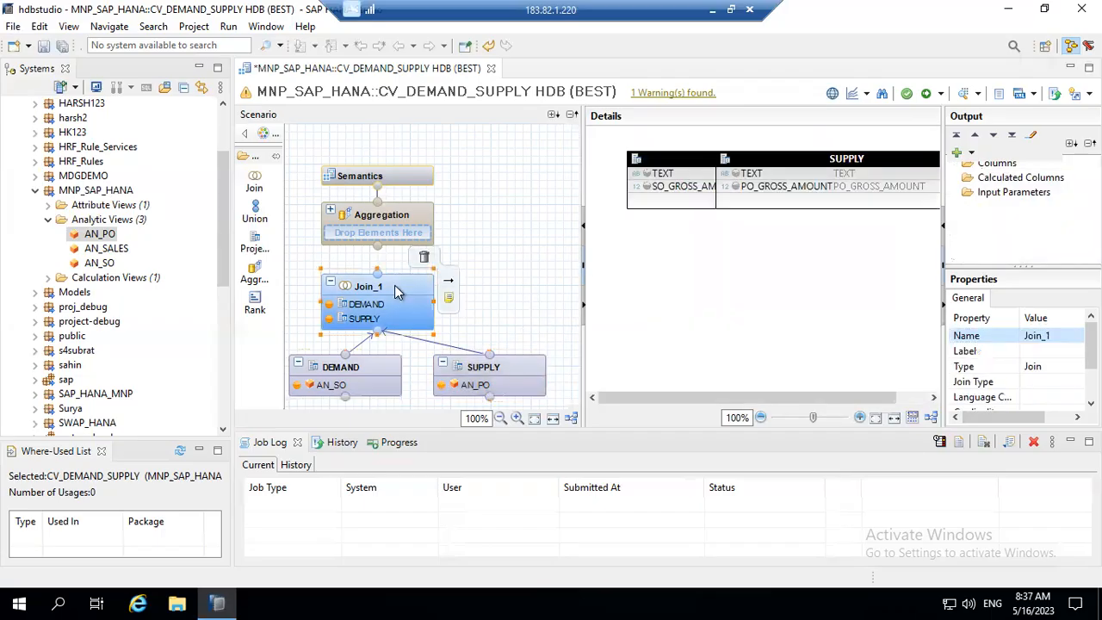
{"action": "left_click_drag", "start_coordinate": [670, 170], "coordinate": [639, 278]}
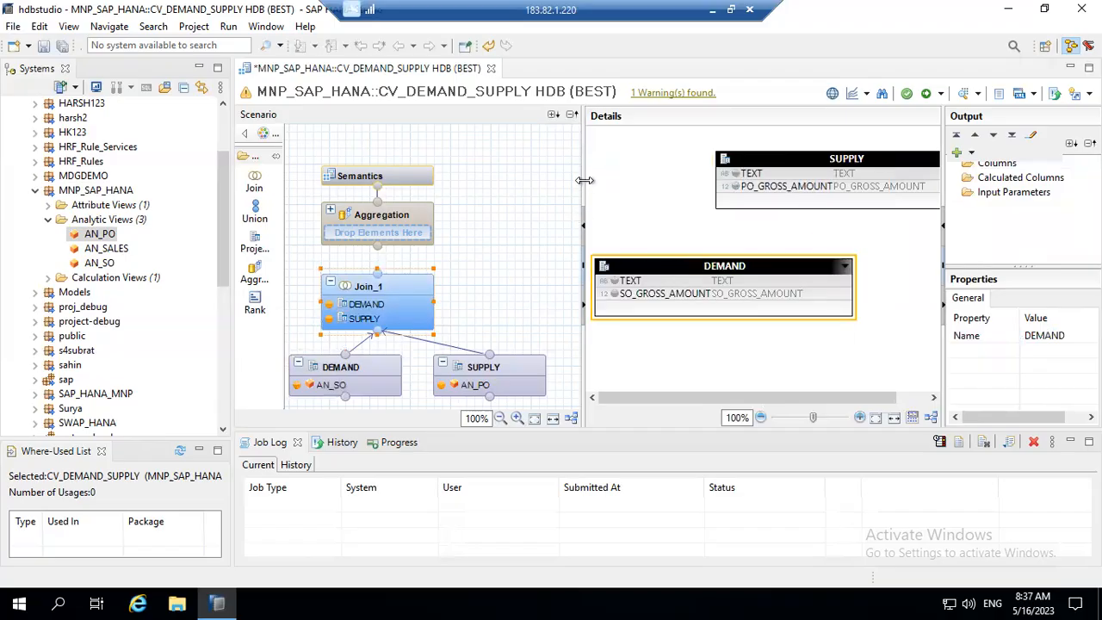
{"action": "left_click_drag", "start_coordinate": [231, 204], "coordinate": [173, 207]}
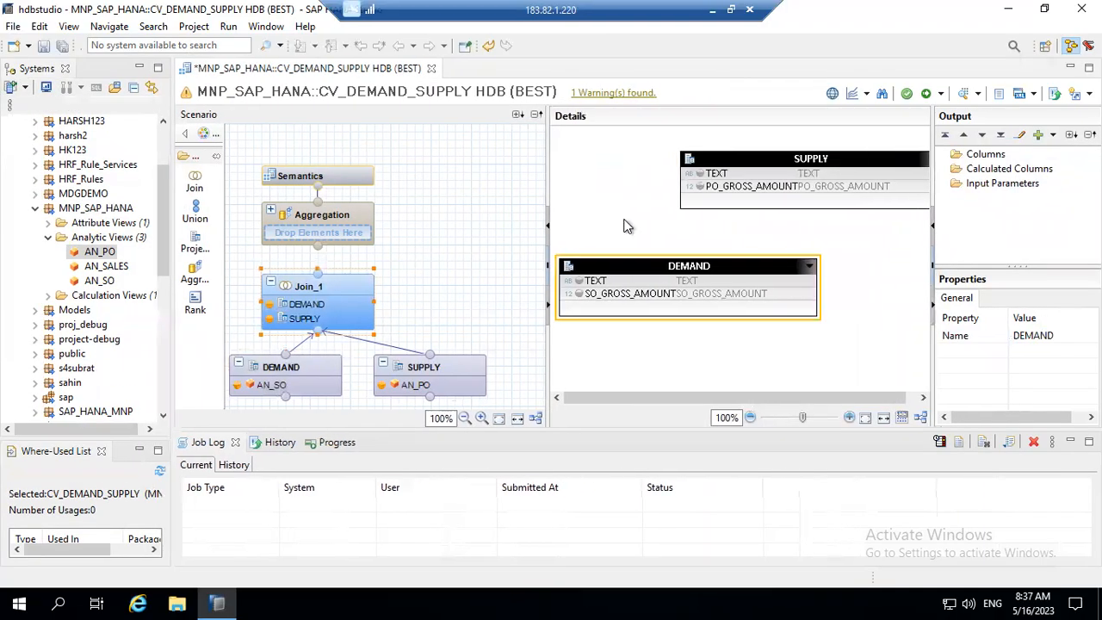
{"action": "left_click_drag", "start_coordinate": [546, 158], "coordinate": [503, 170]}
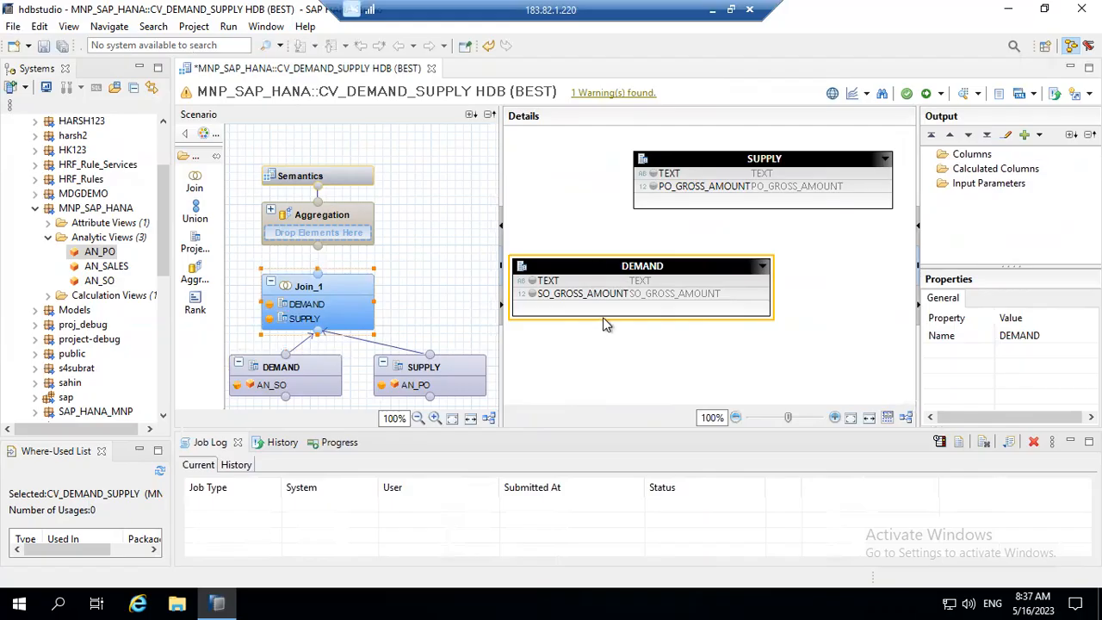
{"action": "left_click_drag", "start_coordinate": [761, 158], "coordinate": [849, 272]}
{"action": "left_click_drag", "start_coordinate": [755, 269], "coordinate": [849, 268]}
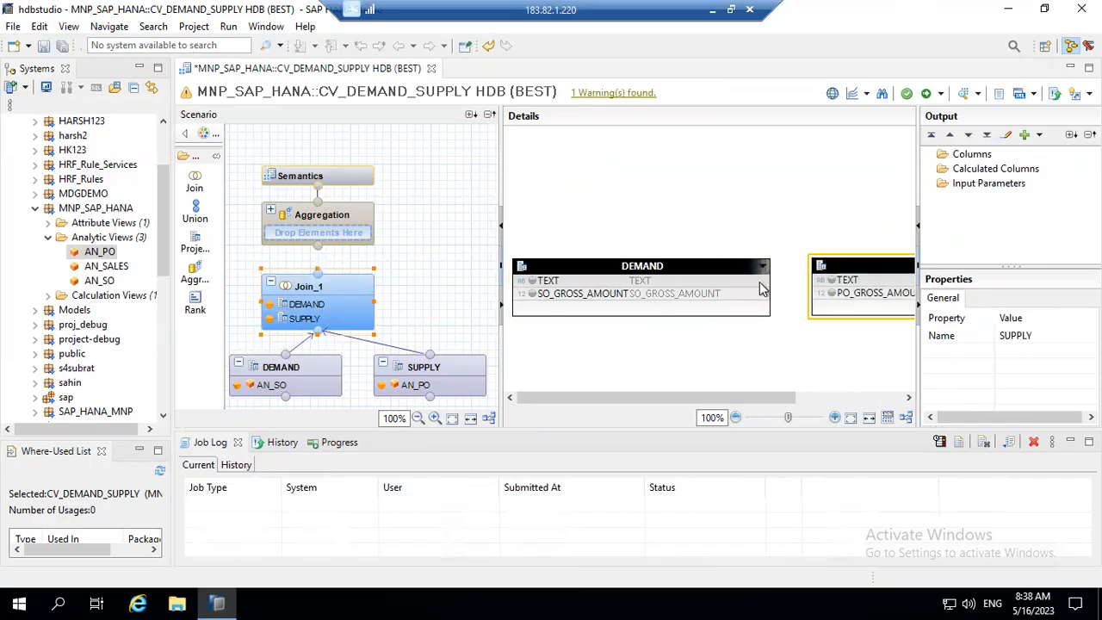
{"action": "left_click_drag", "start_coordinate": [693, 396], "coordinate": [642, 396]}
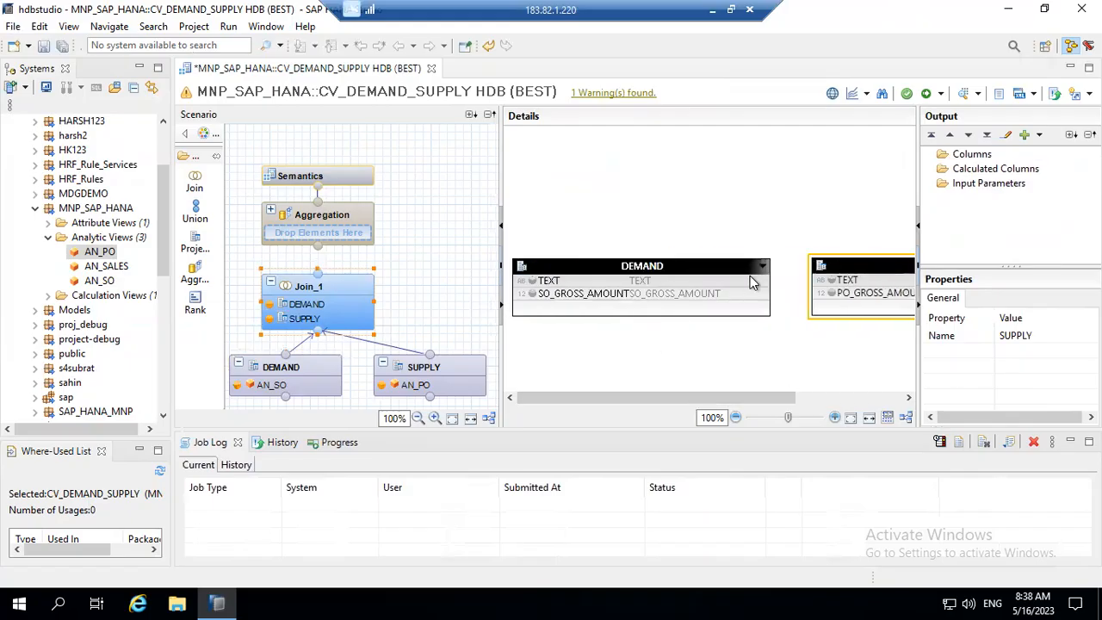
Join DEMAND to SUPPLY on their TEXT columns and set the join's cardinality to 1..1.
{"action": "left_click_drag", "start_coordinate": [769, 280], "coordinate": [816, 285]}
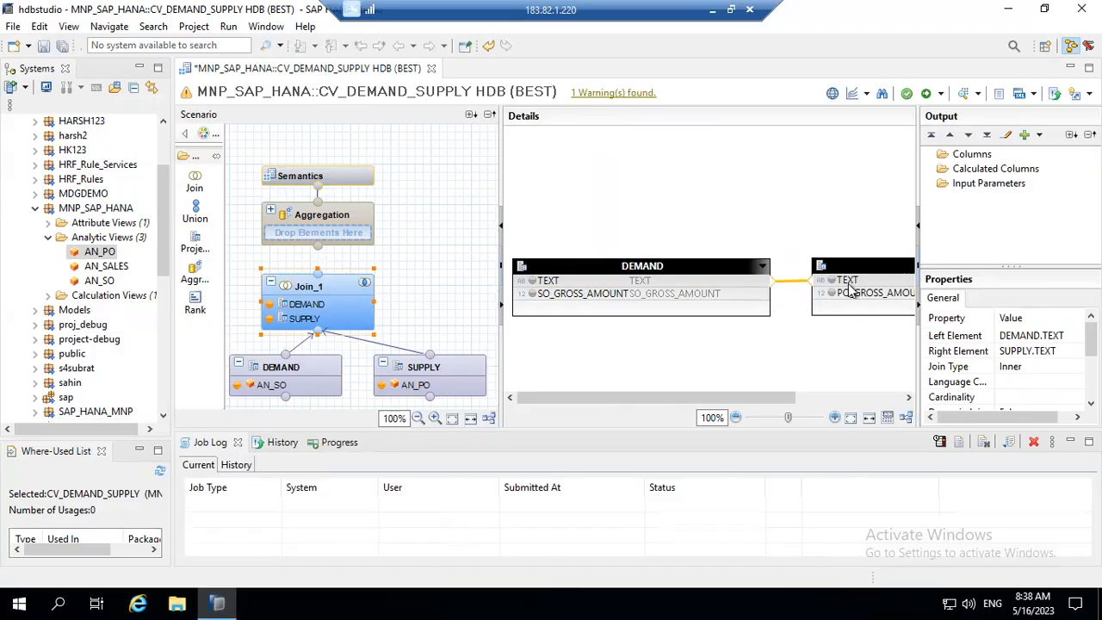
{"action": "double_click", "coordinate": [792, 286]}
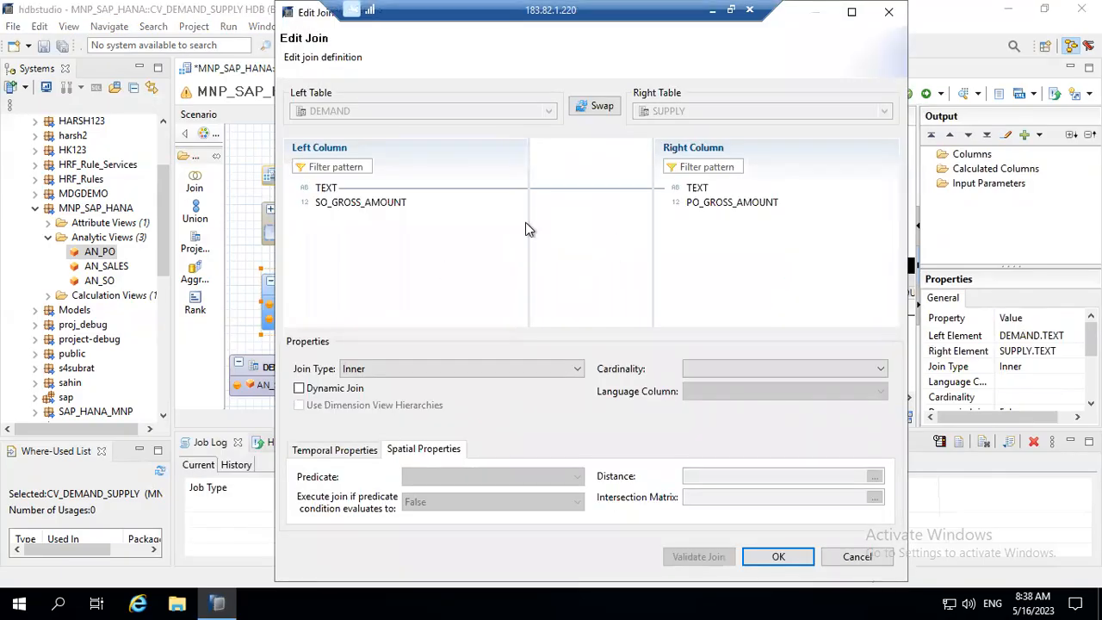
{"action": "left_click", "coordinate": [856, 372]}
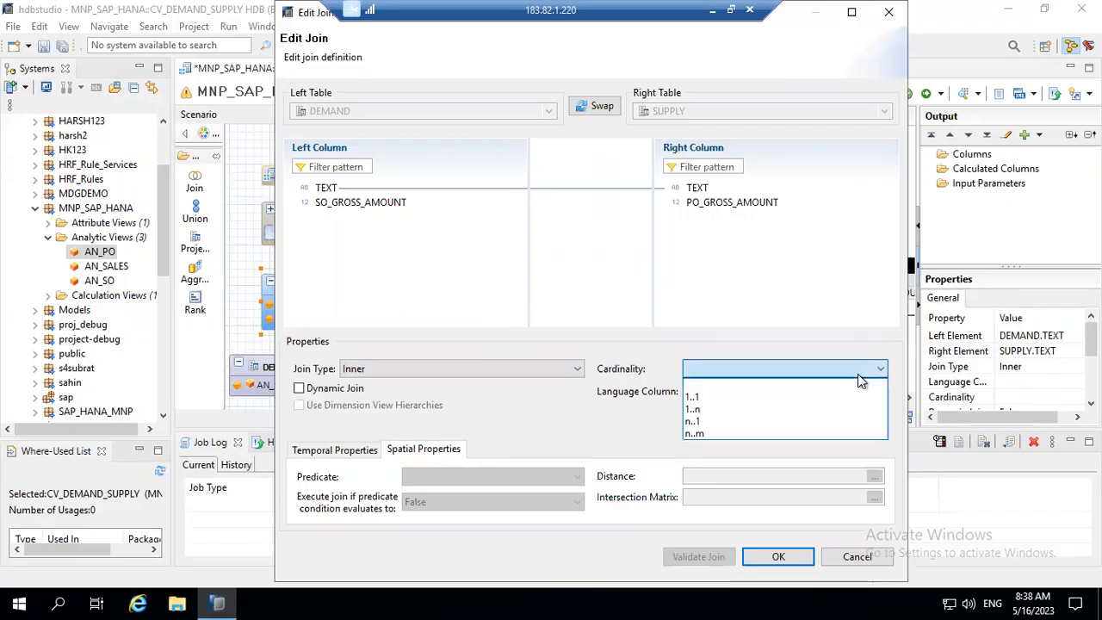
{"action": "left_click", "coordinate": [811, 398]}
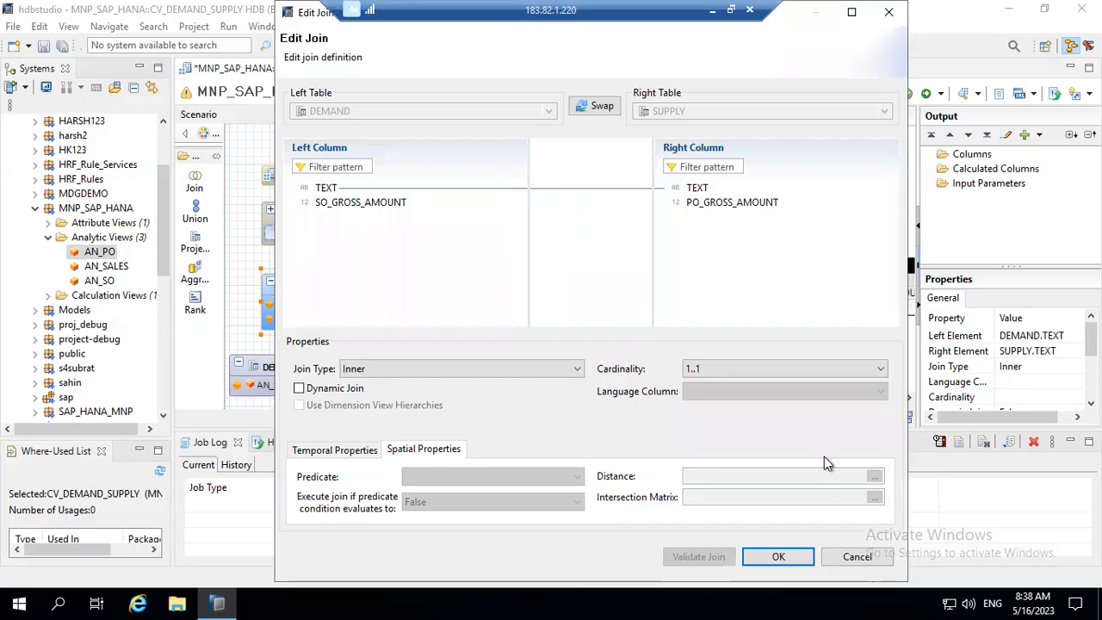
{"action": "left_click", "coordinate": [778, 558]}
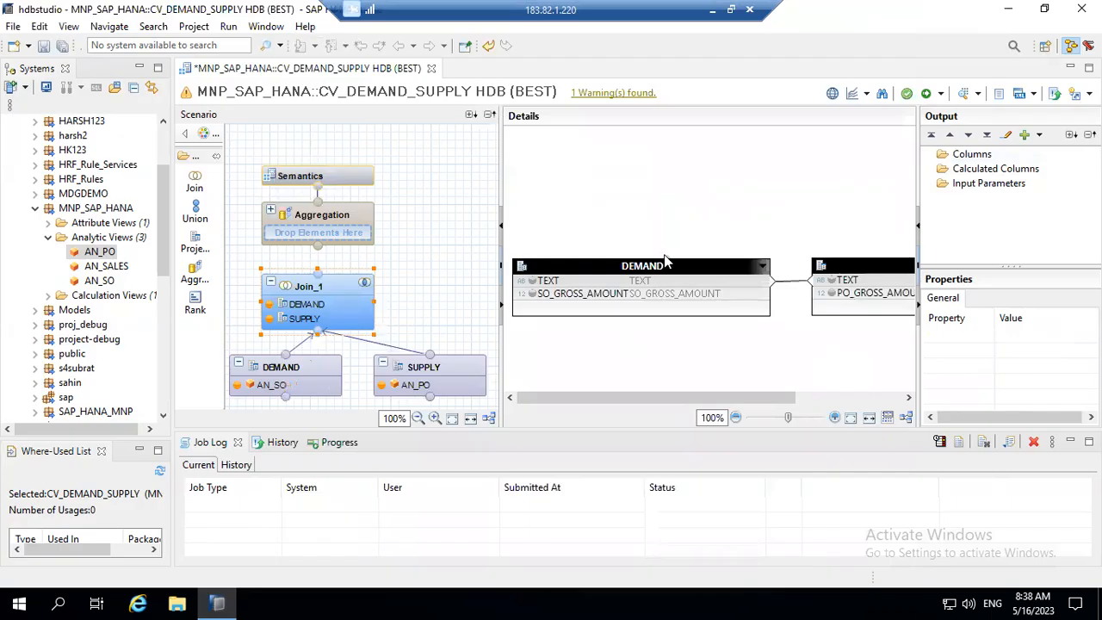
Add TEXT and SO_GROSS_AMOUNT from DEMAND and PO_GROSS_AMOUNT from SUPPLY to the output of Join_1.
{"action": "left_click", "coordinate": [637, 281]}
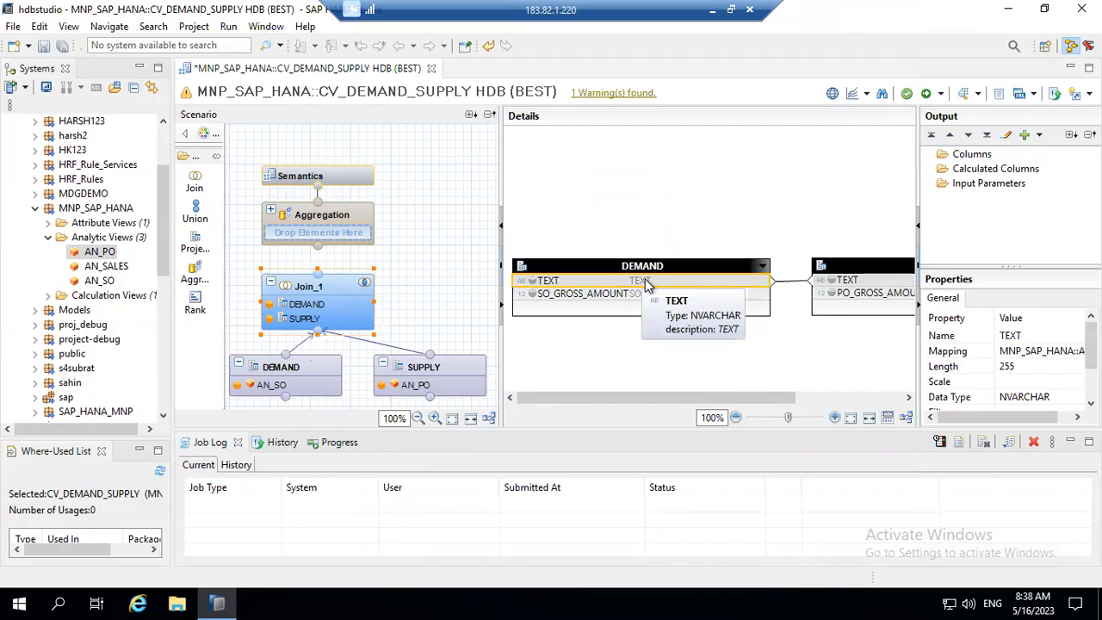
{"action": "right_click", "coordinate": [648, 286]}
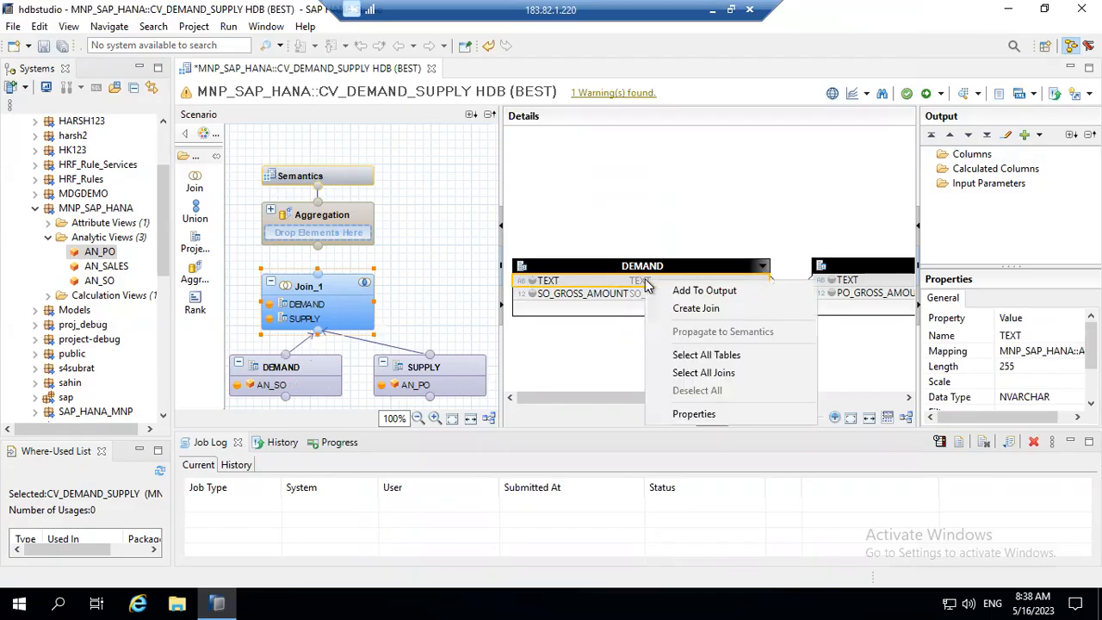
{"action": "left_click", "coordinate": [697, 291]}
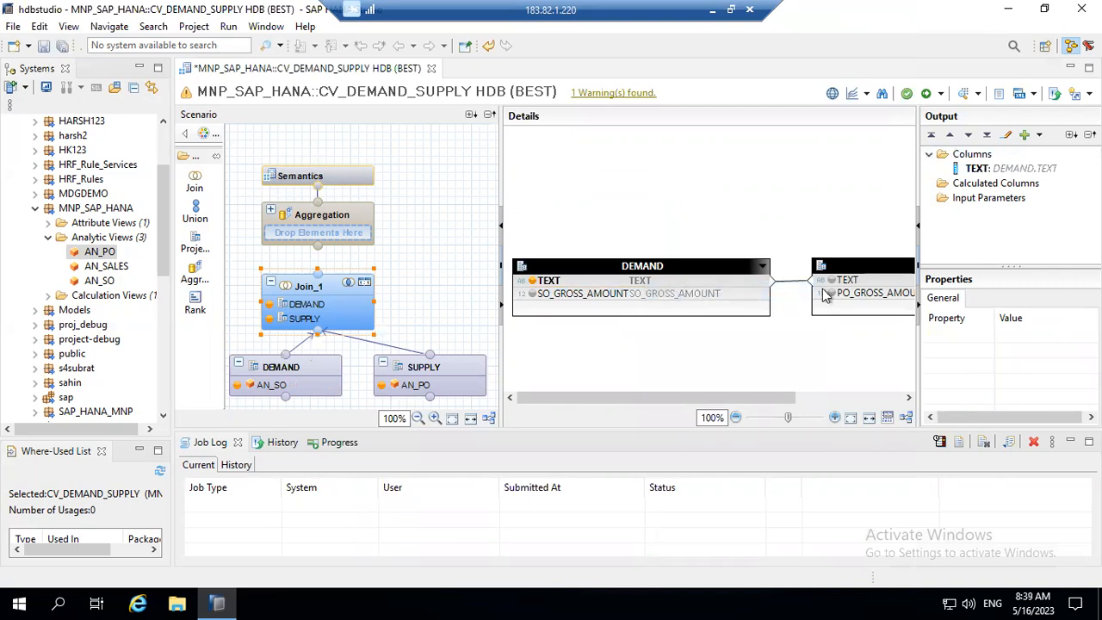
{"action": "left_click", "coordinate": [745, 296]}
{"action": "right_click", "coordinate": [745, 296]}
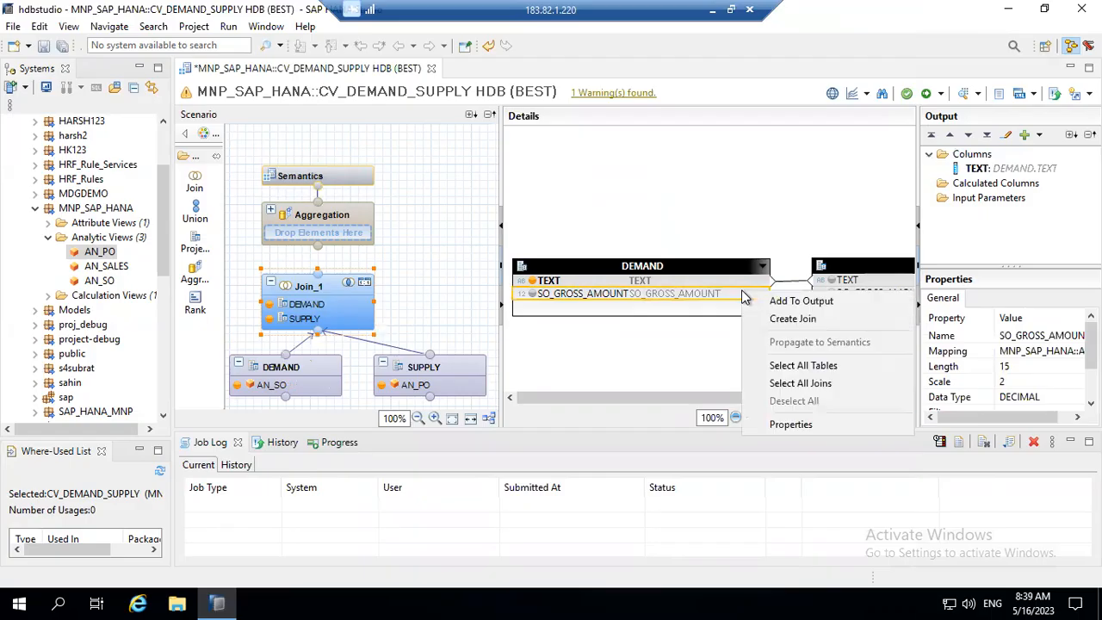
{"action": "left_click", "coordinate": [785, 303]}
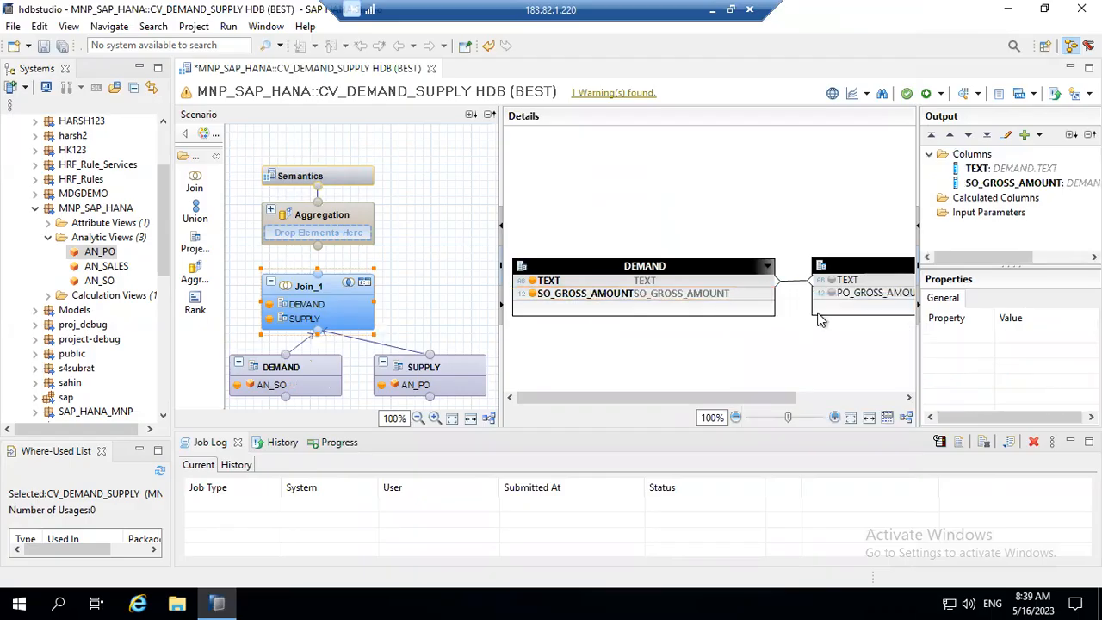
{"action": "left_click", "coordinate": [862, 294]}
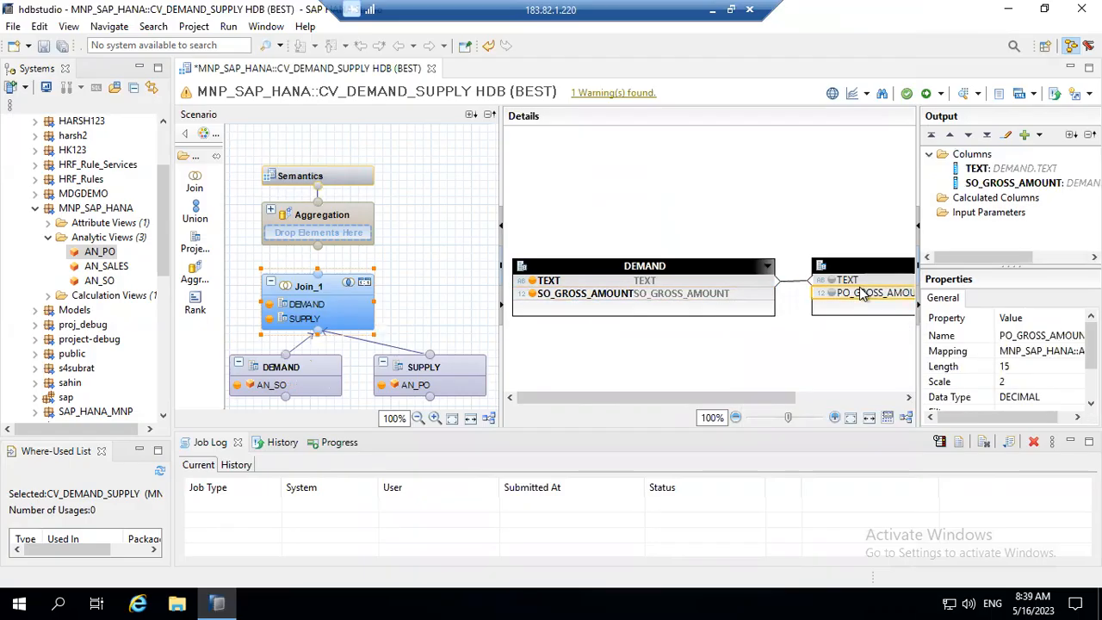
{"action": "right_click", "coordinate": [862, 294]}
{"action": "left_click", "coordinate": [885, 299]}
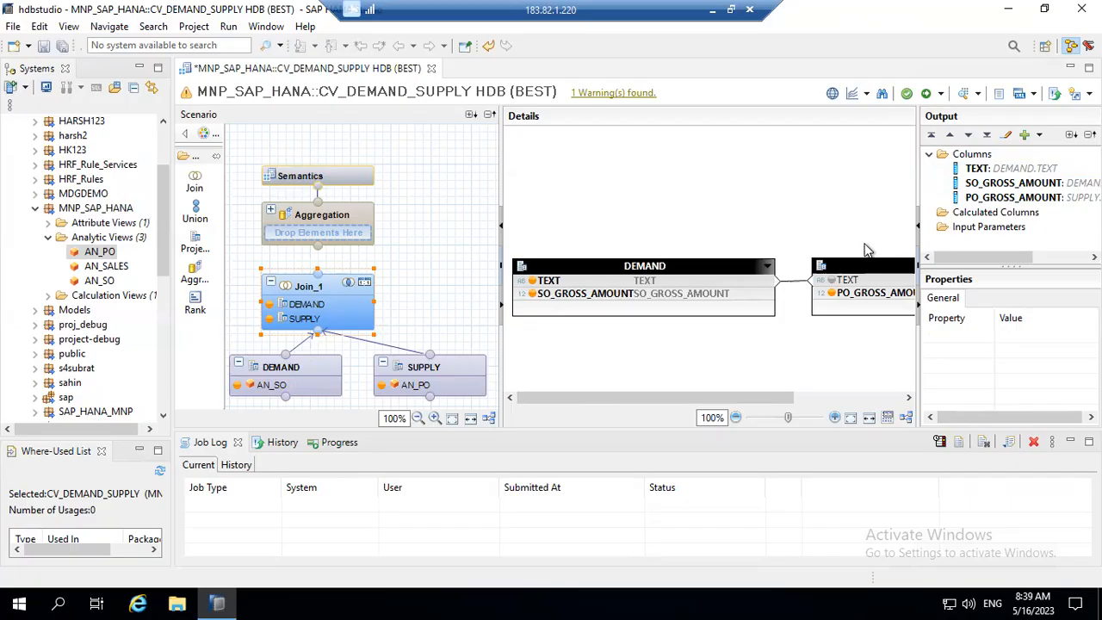
{"action": "left_click", "coordinate": [943, 94]}
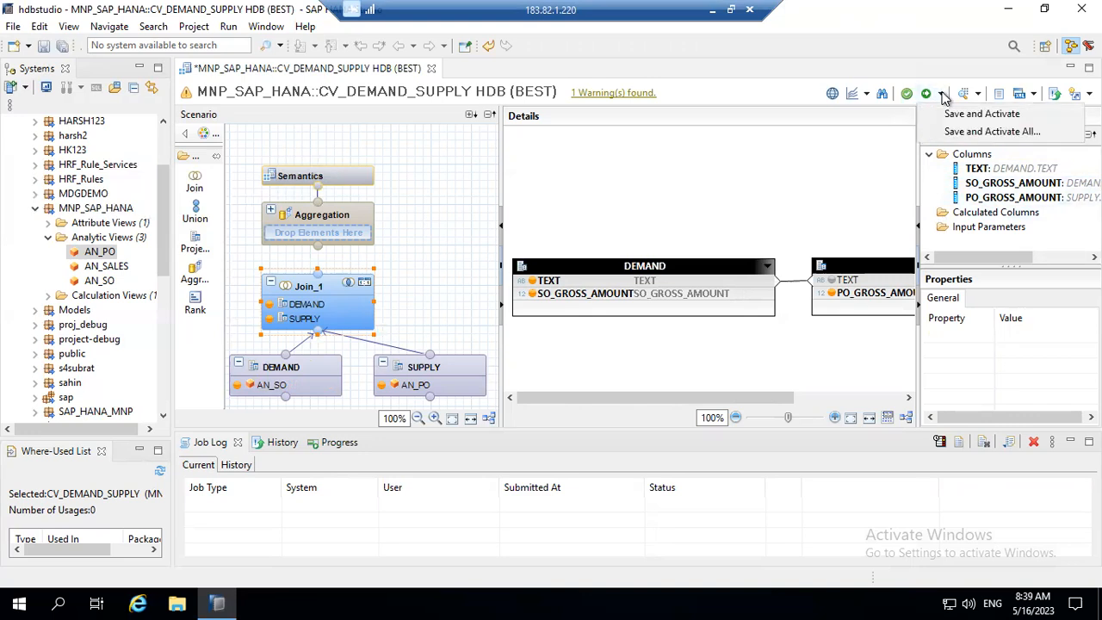
{"action": "left_click", "coordinate": [713, 192]}
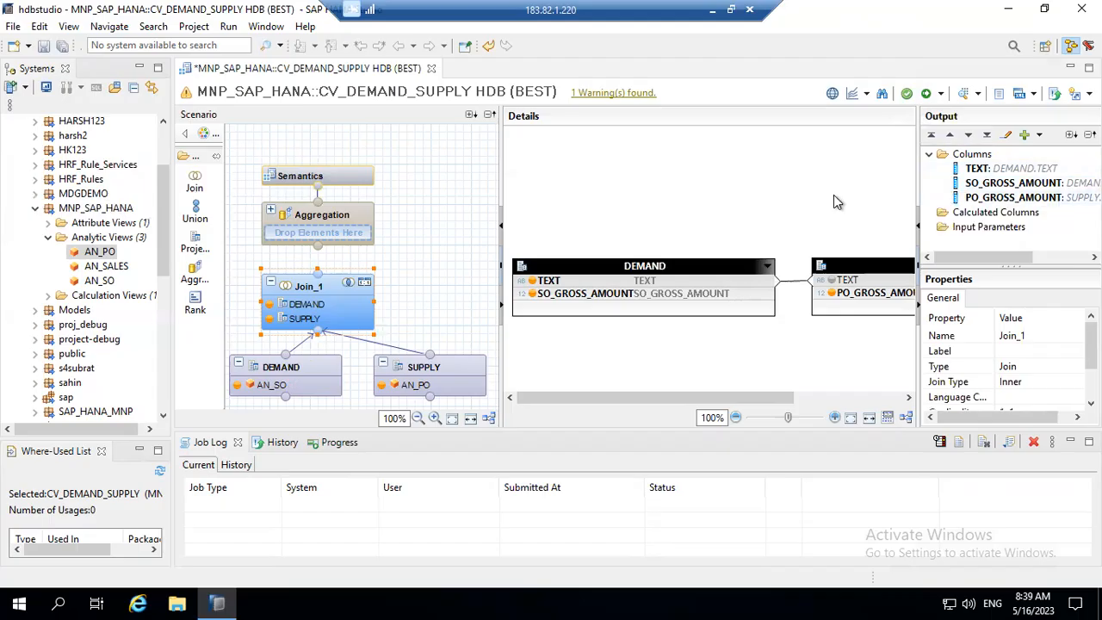
Connect Join_1 as the input of the Aggregation node and add its TEXT column to the aggregation's output.
{"action": "left_click", "coordinate": [317, 226]}
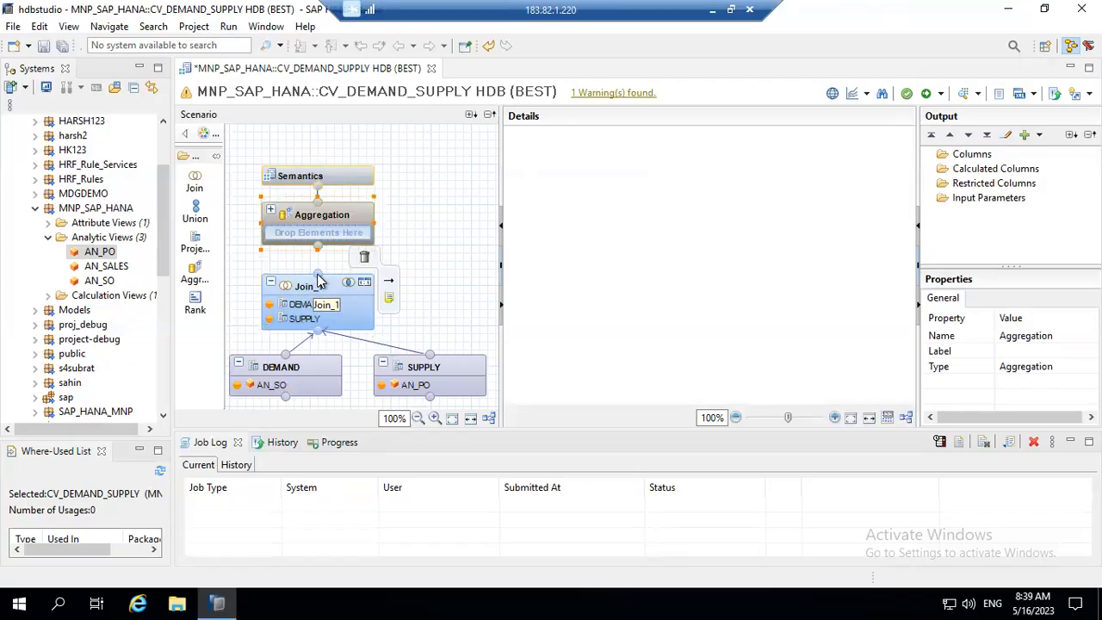
{"action": "left_click_drag", "start_coordinate": [316, 280], "coordinate": [318, 239]}
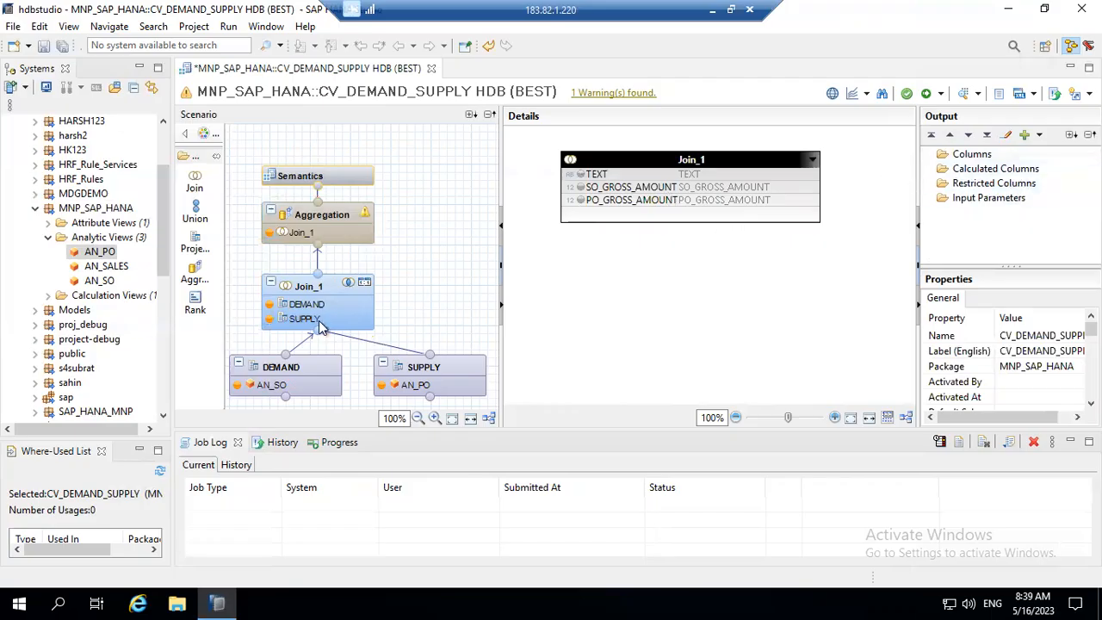
{"action": "left_click", "coordinate": [686, 177]}
{"action": "right_click", "coordinate": [686, 177]}
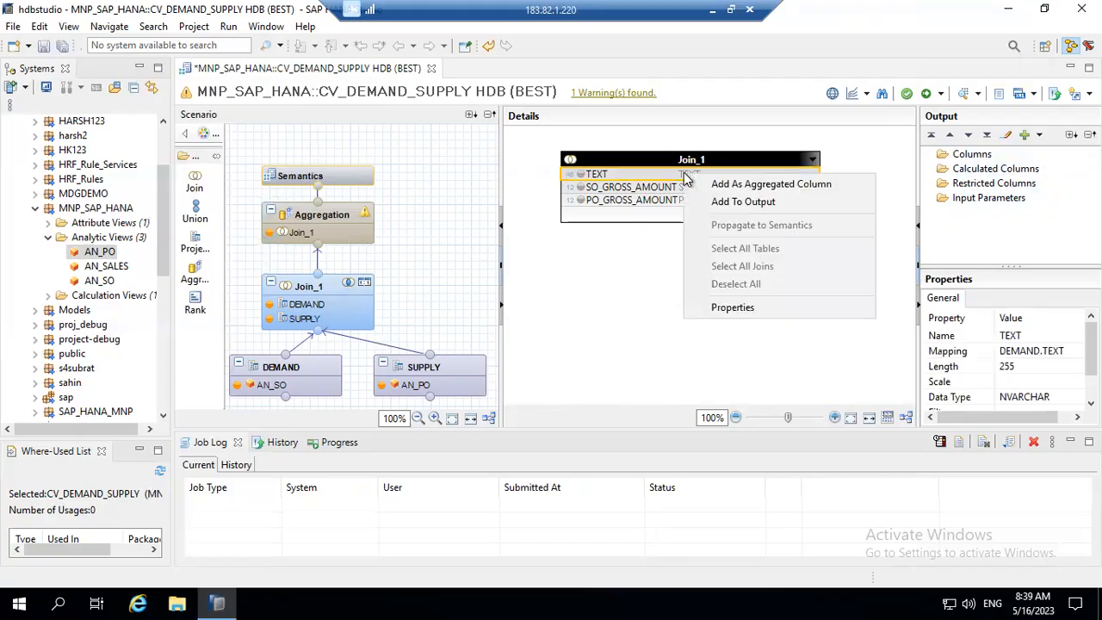
{"action": "left_click", "coordinate": [741, 203]}
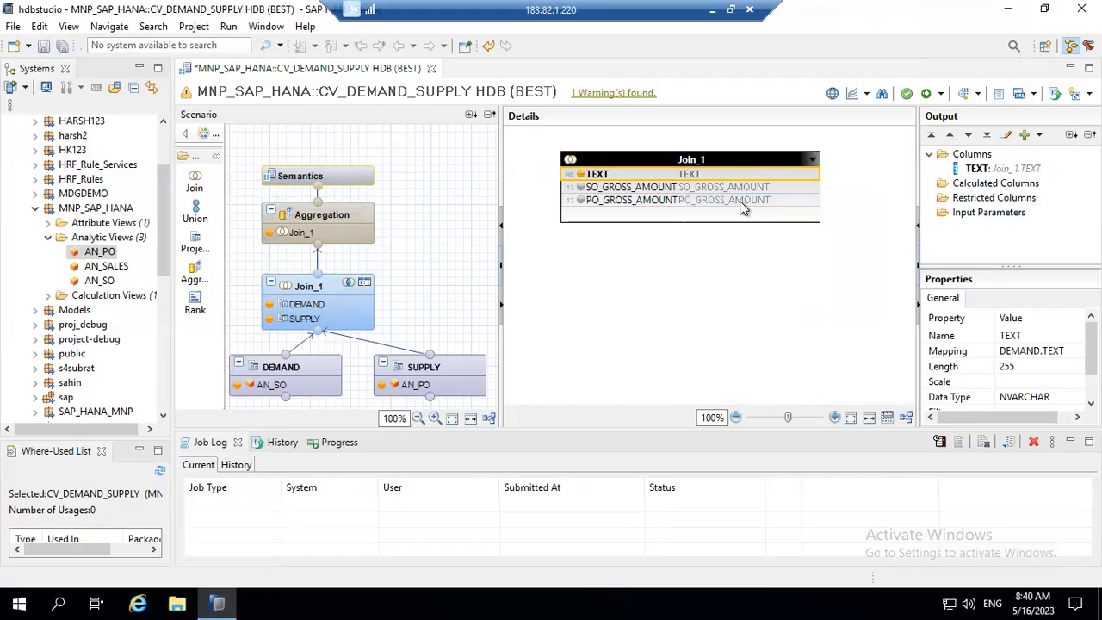
Add SO_GROSS_AMOUNT of Join_1 as an aggregated column to the Aggregation node's output.
{"action": "left_click", "coordinate": [738, 203]}
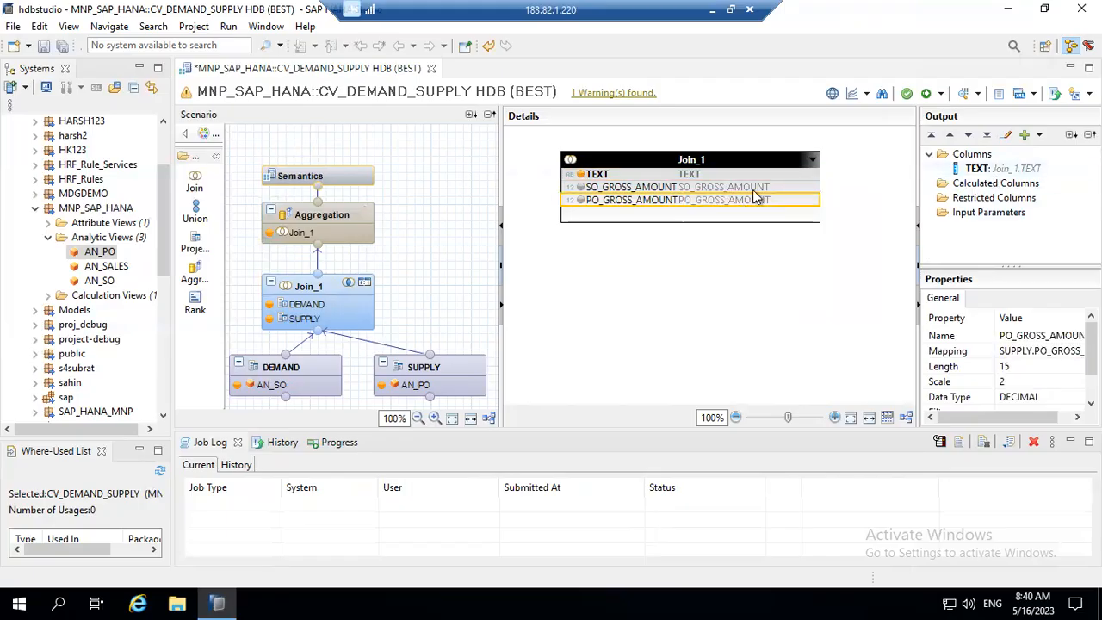
{"action": "left_click", "coordinate": [691, 188]}
{"action": "right_click", "coordinate": [690, 187]}
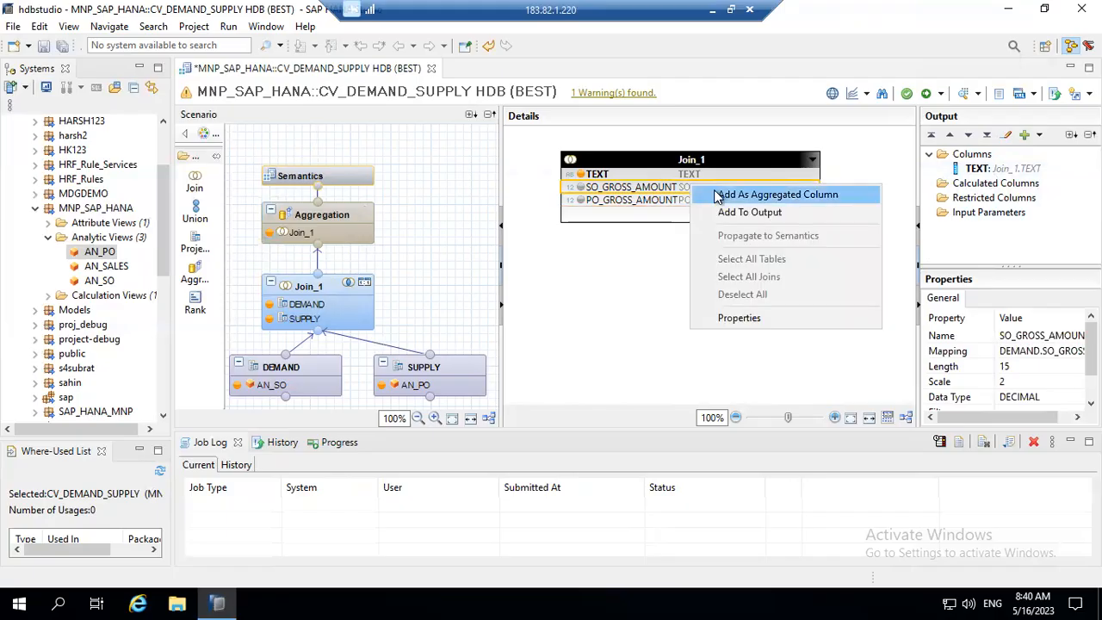
{"action": "left_click", "coordinate": [719, 196]}
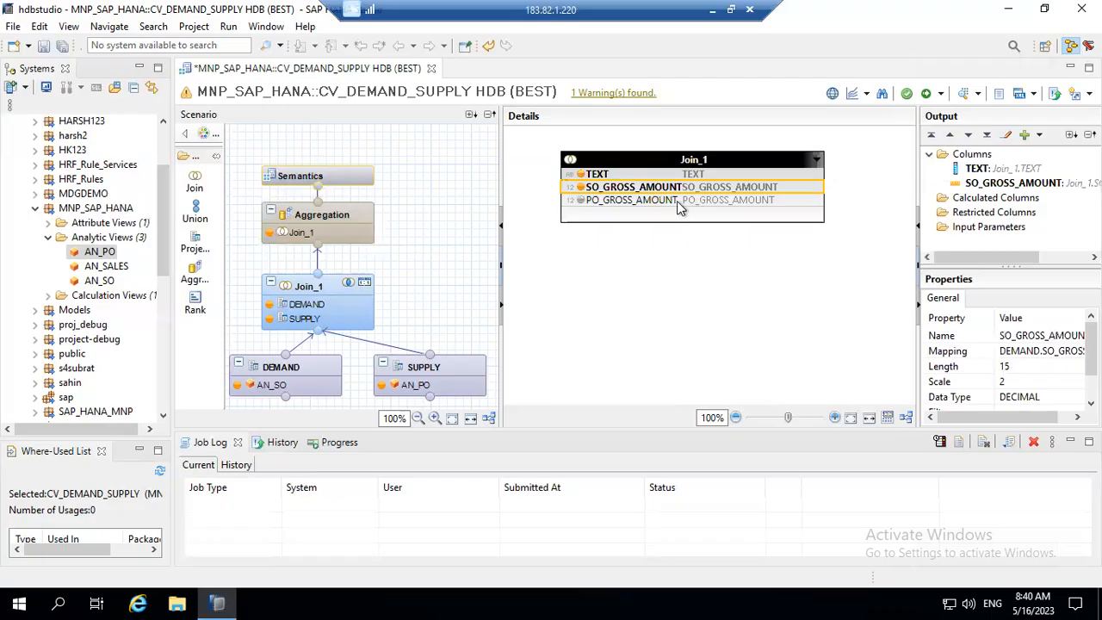
Add PO_GROSS_AMOUNT of Join_1 as an aggregated column to the Aggregation node's output.
{"action": "left_click", "coordinate": [675, 205]}
{"action": "right_click", "coordinate": [676, 207]}
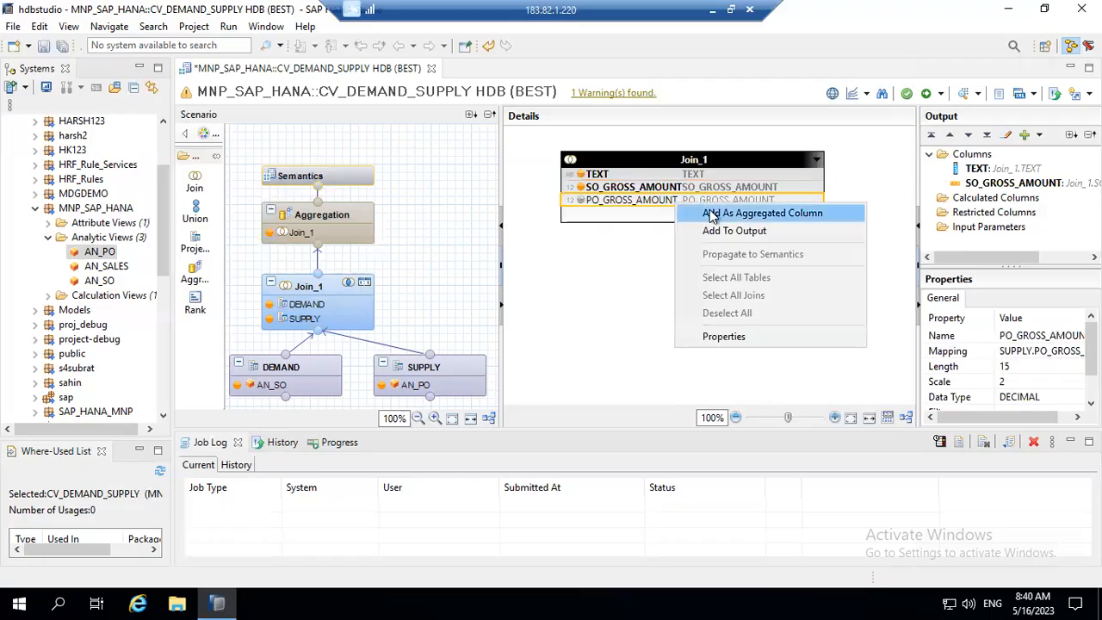
{"action": "left_click", "coordinate": [711, 215]}
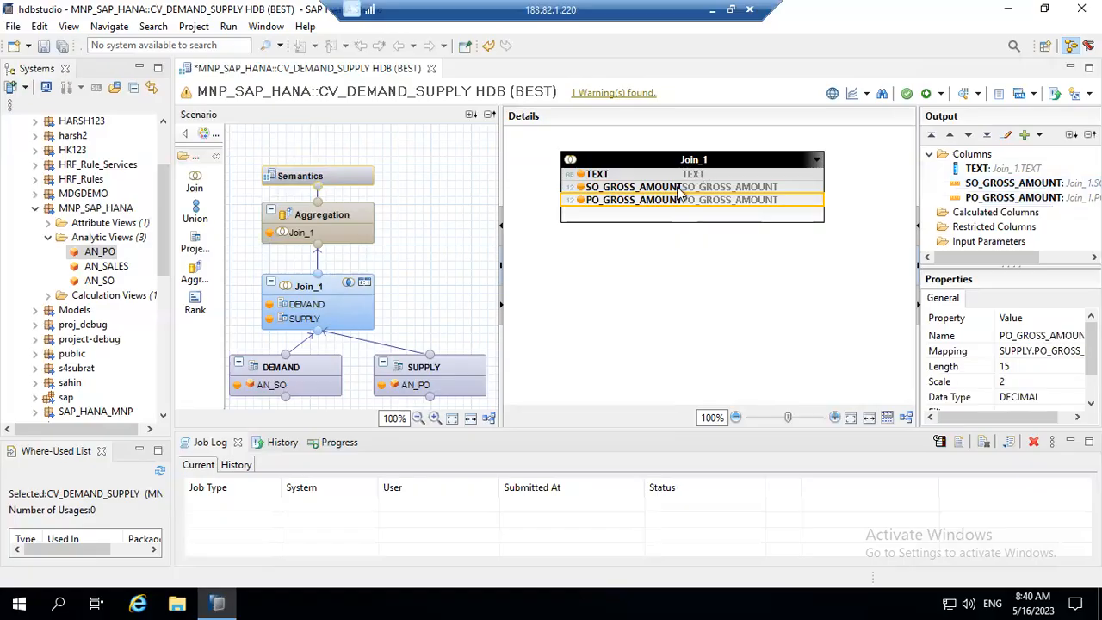
Set the type of the TEXT column to Attribute in the Semantics node.
{"action": "left_click", "coordinate": [324, 181]}
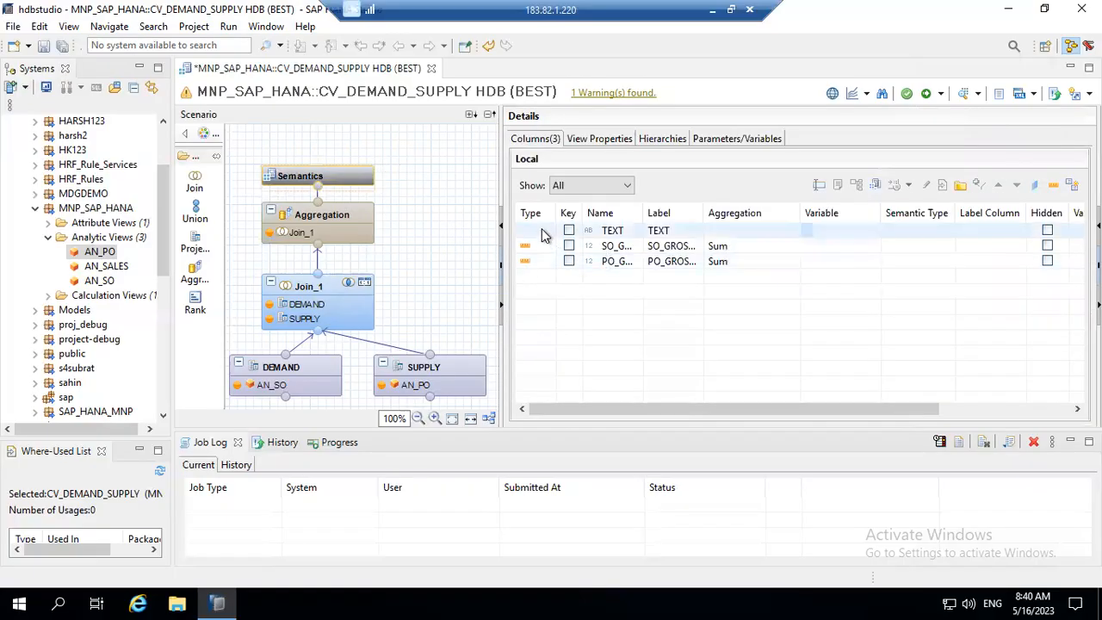
{"action": "left_click", "coordinate": [548, 234]}
{"action": "left_click", "coordinate": [547, 231]}
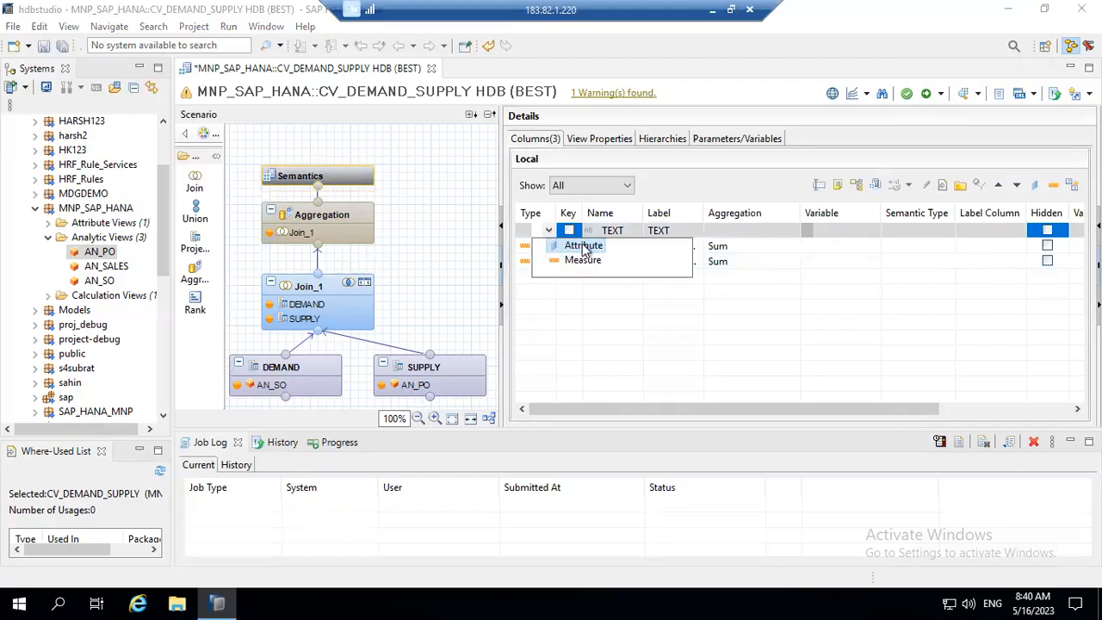
{"action": "left_click", "coordinate": [585, 247]}
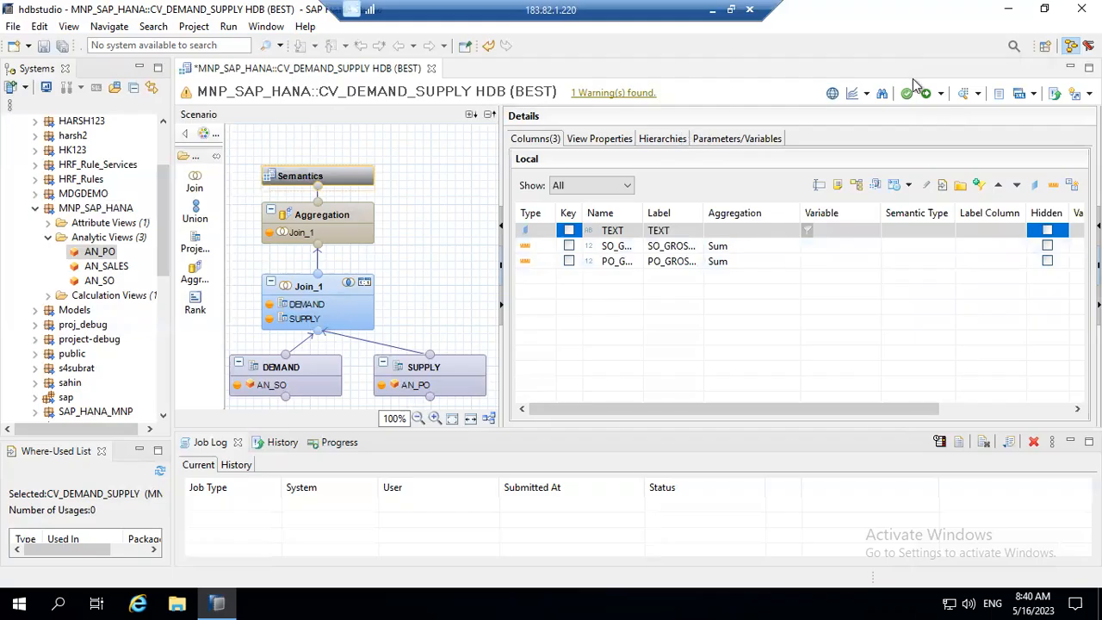
Save and activate CV_DEMAND_SUPPLY and check its activation job in the job log.
{"action": "left_click", "coordinate": [939, 94]}
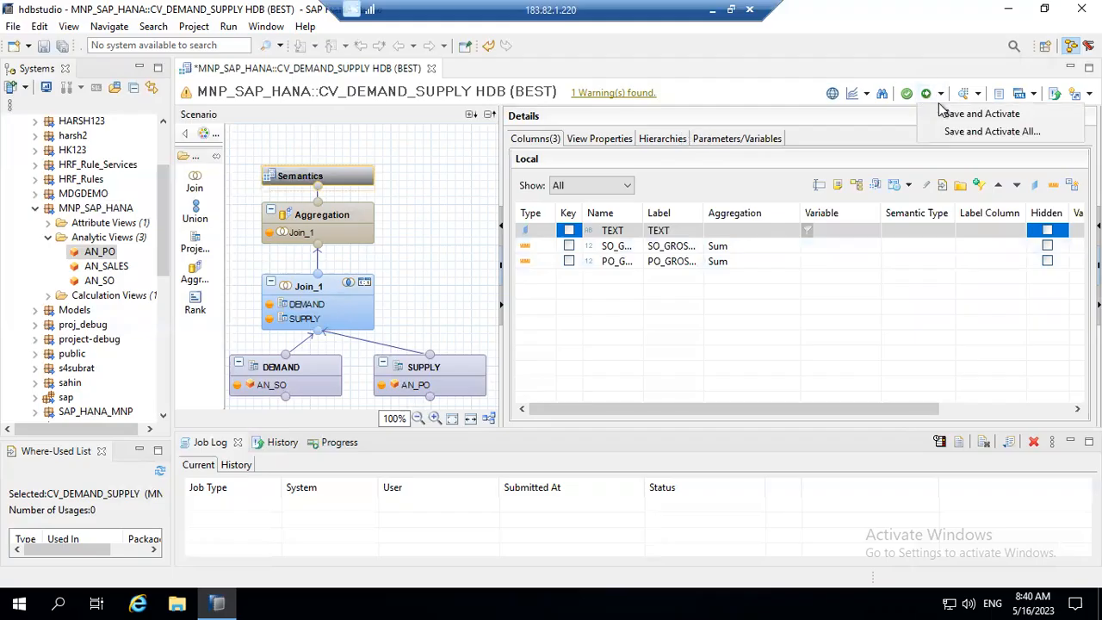
{"action": "left_click", "coordinate": [980, 114]}
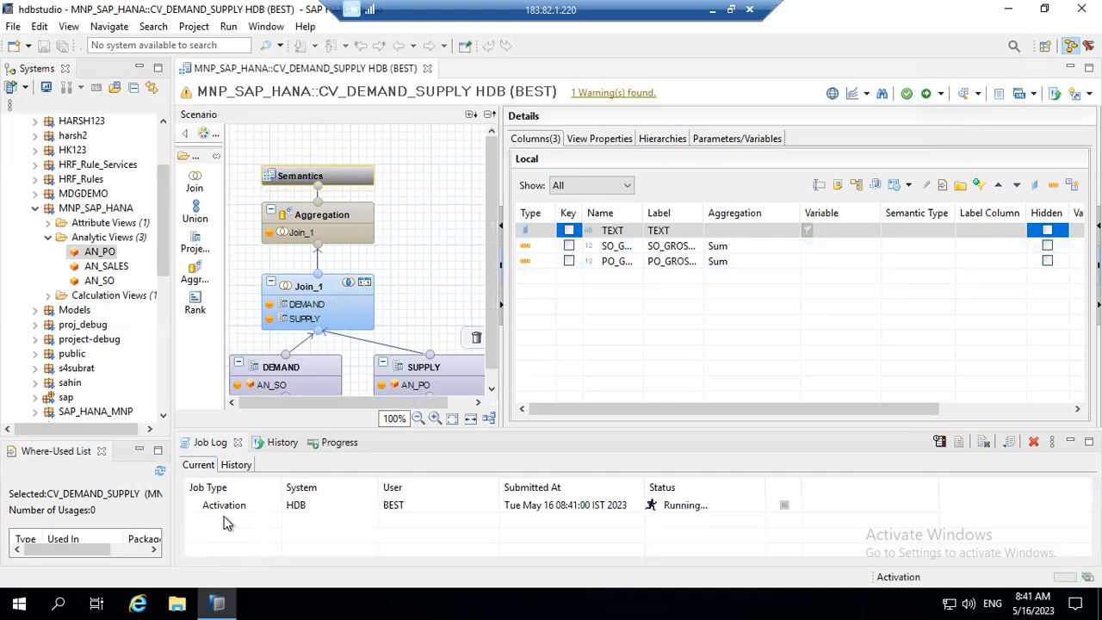
{"action": "left_click", "coordinate": [678, 505]}
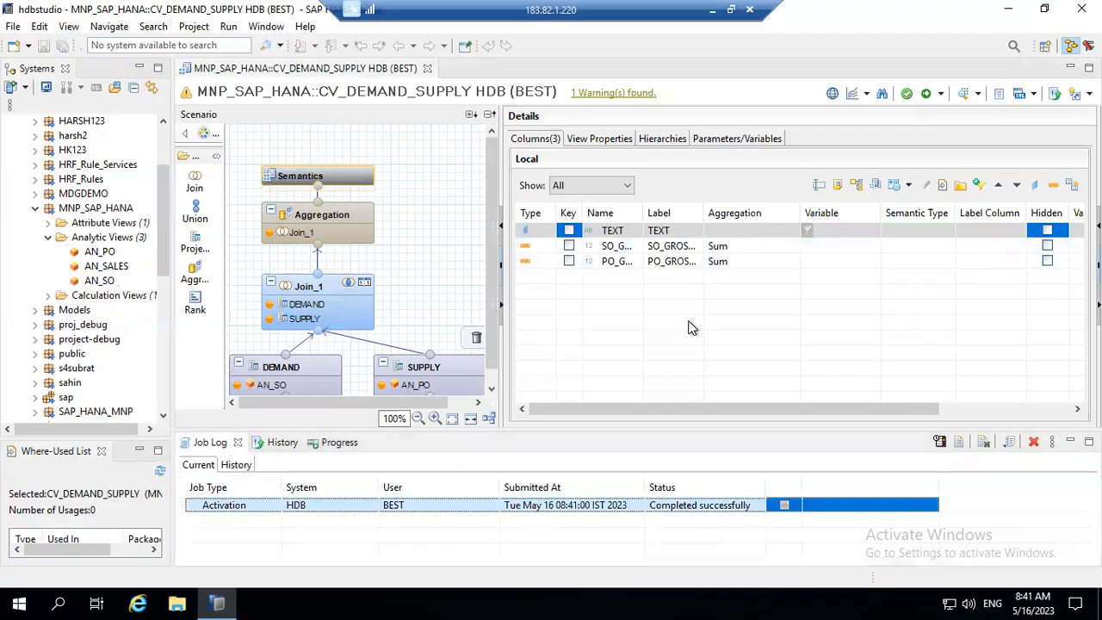
Examine the general view properties of CV_DEMAND_SUPPLY and highlight its column view name.
{"action": "left_click", "coordinate": [603, 139]}
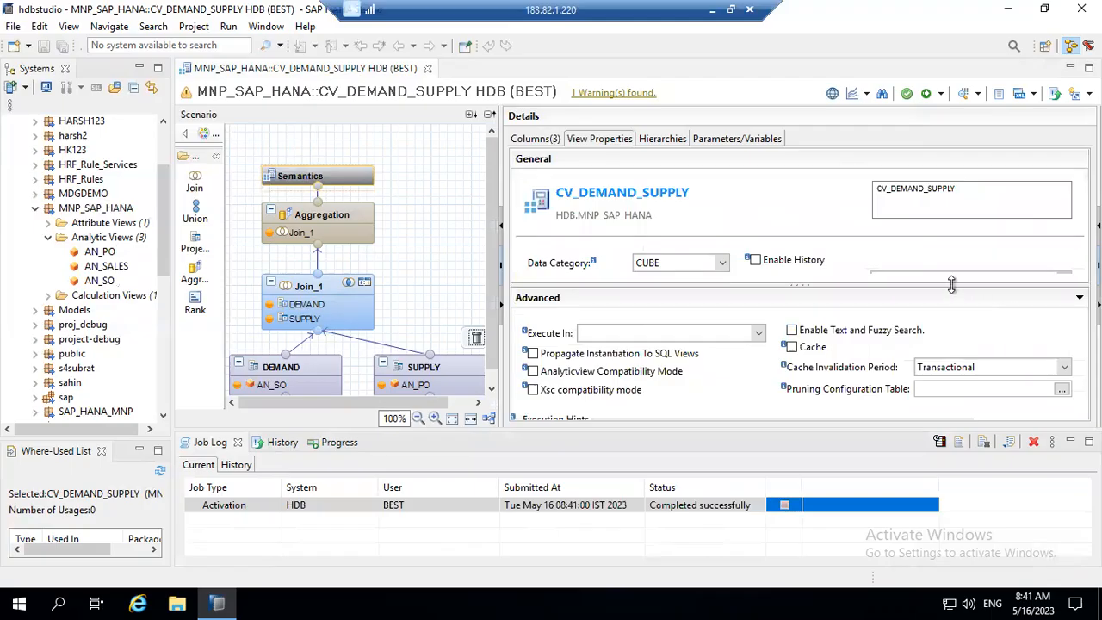
{"action": "left_click_drag", "start_coordinate": [955, 285], "coordinate": [973, 363]}
{"action": "left_click", "coordinate": [878, 320]}
{"action": "left_click_drag", "start_coordinate": [874, 320], "coordinate": [1070, 320]}
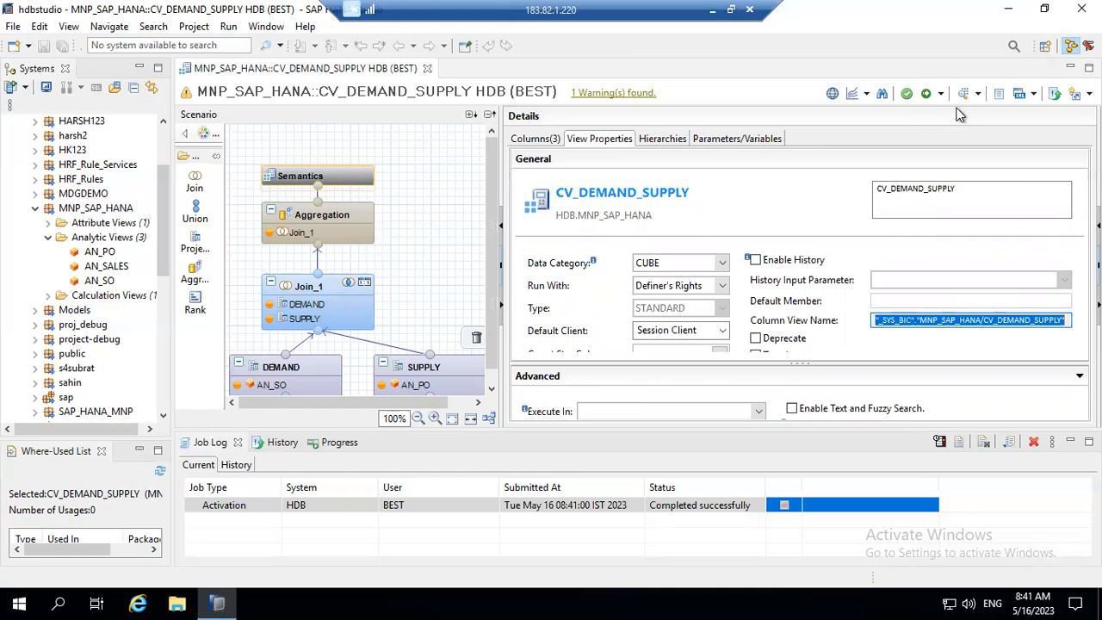
Open CV_DEMAND_SUPPLY in the data preview editor and try to display its raw data.
{"action": "left_click", "coordinate": [981, 95]}
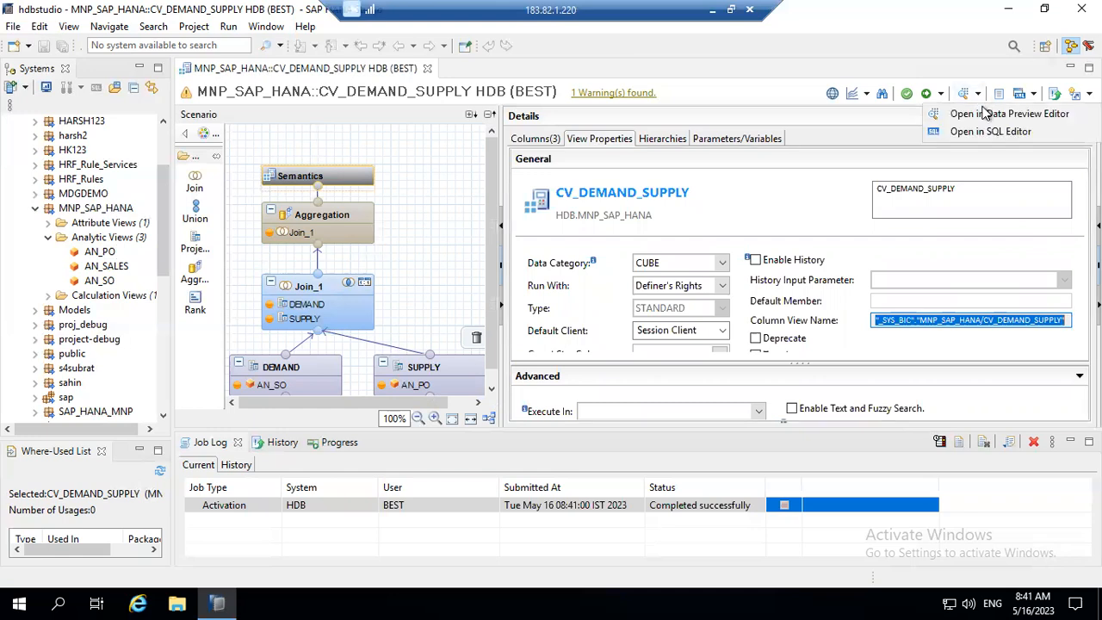
{"action": "left_click", "coordinate": [940, 115]}
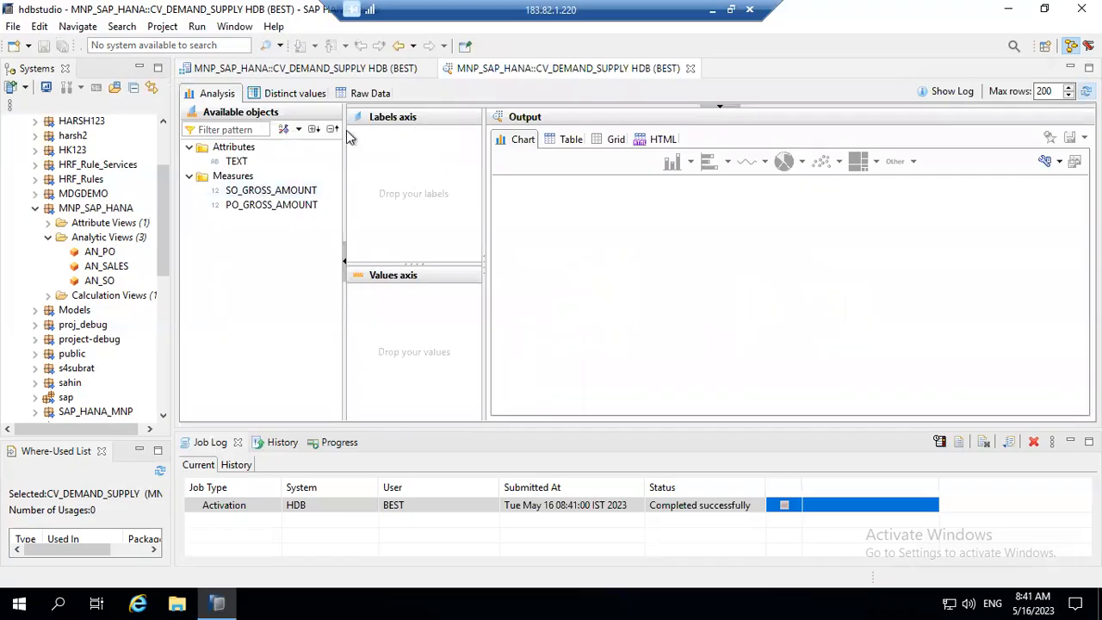
{"action": "left_click", "coordinate": [366, 97]}
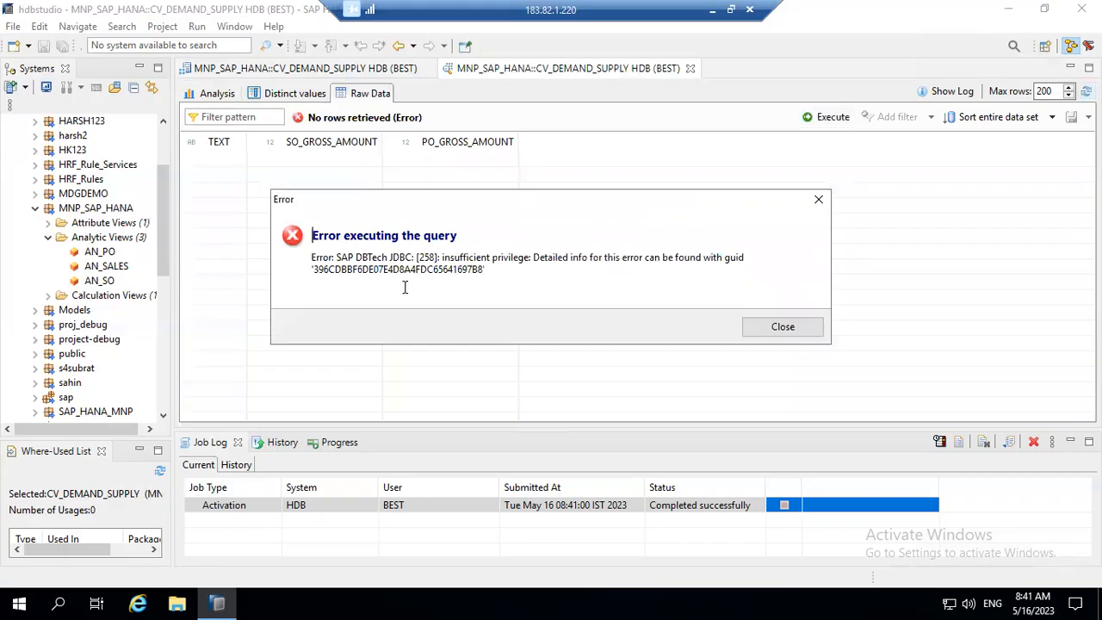
{"action": "left_click", "coordinate": [577, 282]}
{"action": "left_click", "coordinate": [779, 331]}
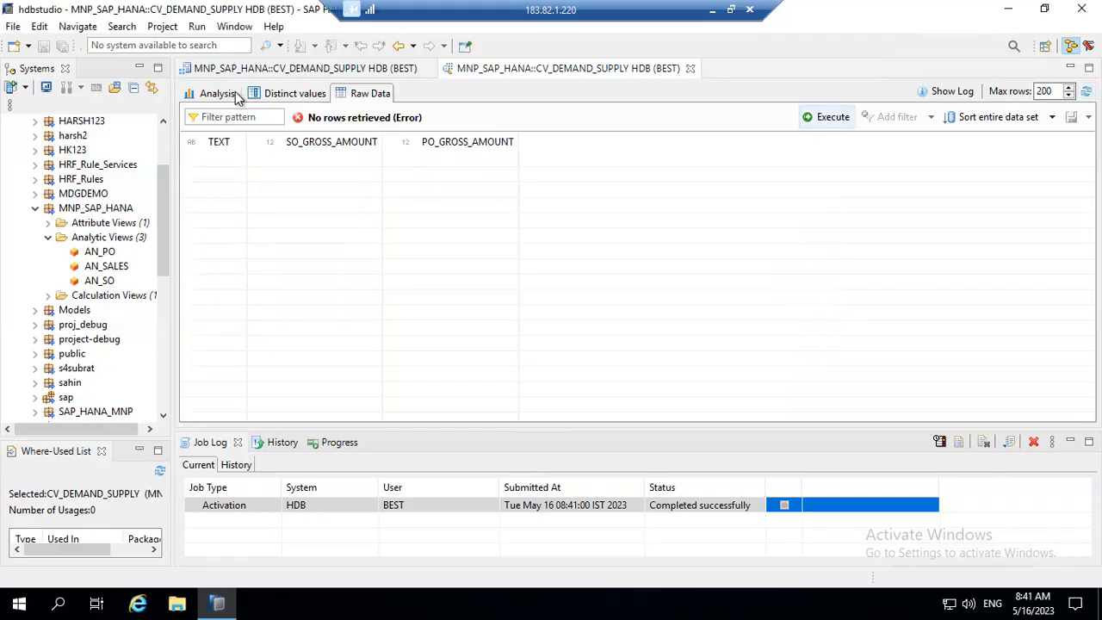
Try to analyse the previewed data with the TEXT attribute on the labels axis.
{"action": "left_click", "coordinate": [280, 95]}
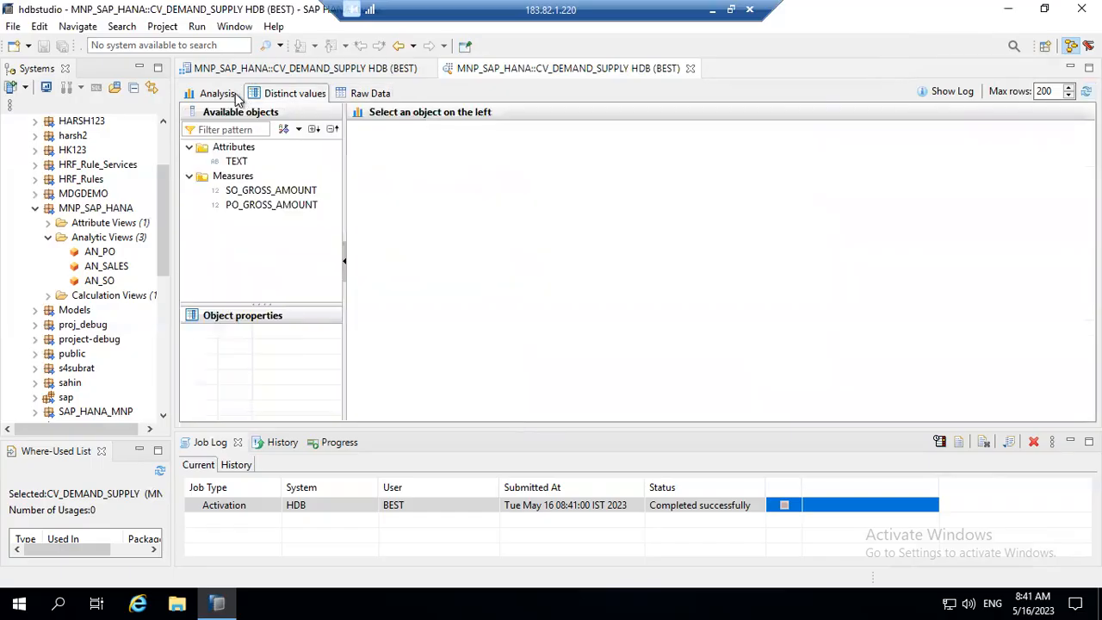
{"action": "left_click", "coordinate": [217, 93]}
{"action": "left_click_drag", "start_coordinate": [236, 161], "coordinate": [388, 164]}
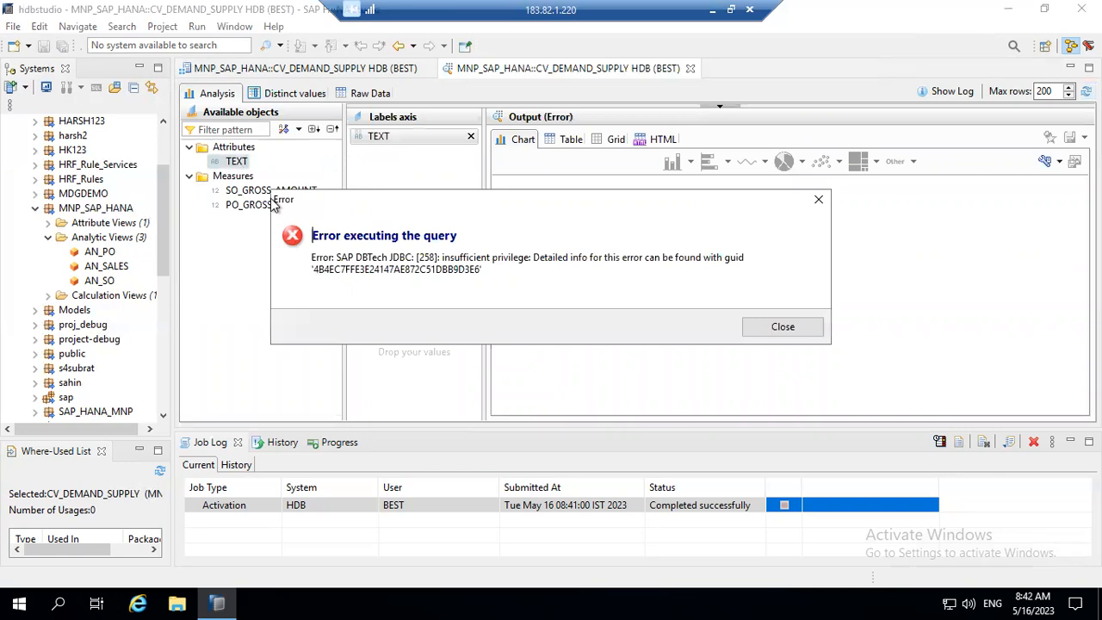
{"action": "left_click", "coordinate": [802, 331]}
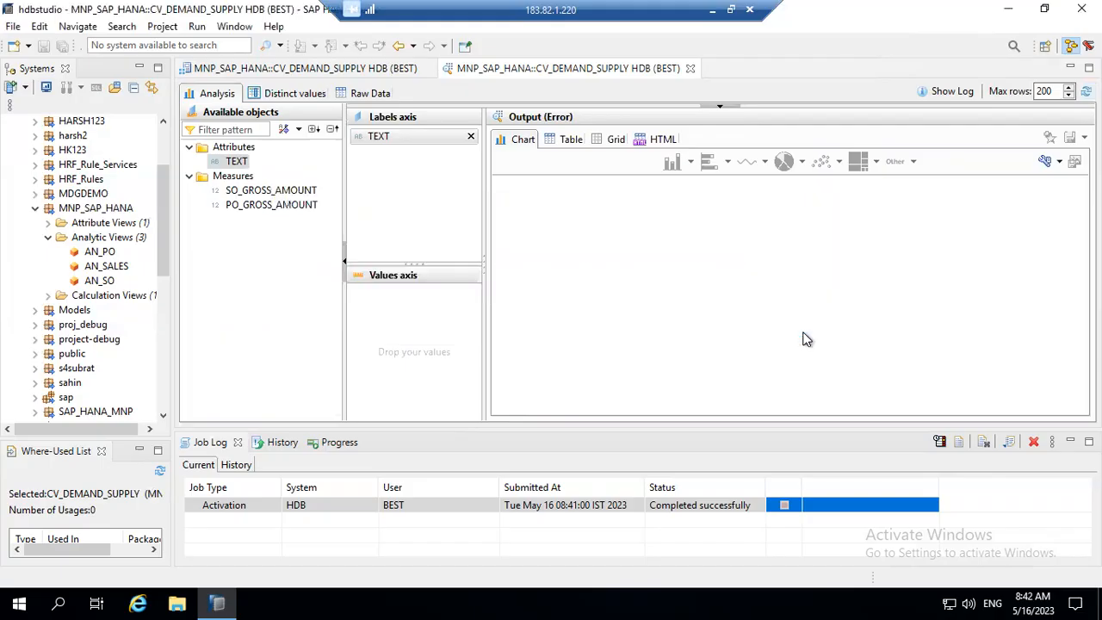
Set the Key property of the TEXT column in the Aggregation node's output to True.
{"action": "left_click", "coordinate": [351, 70]}
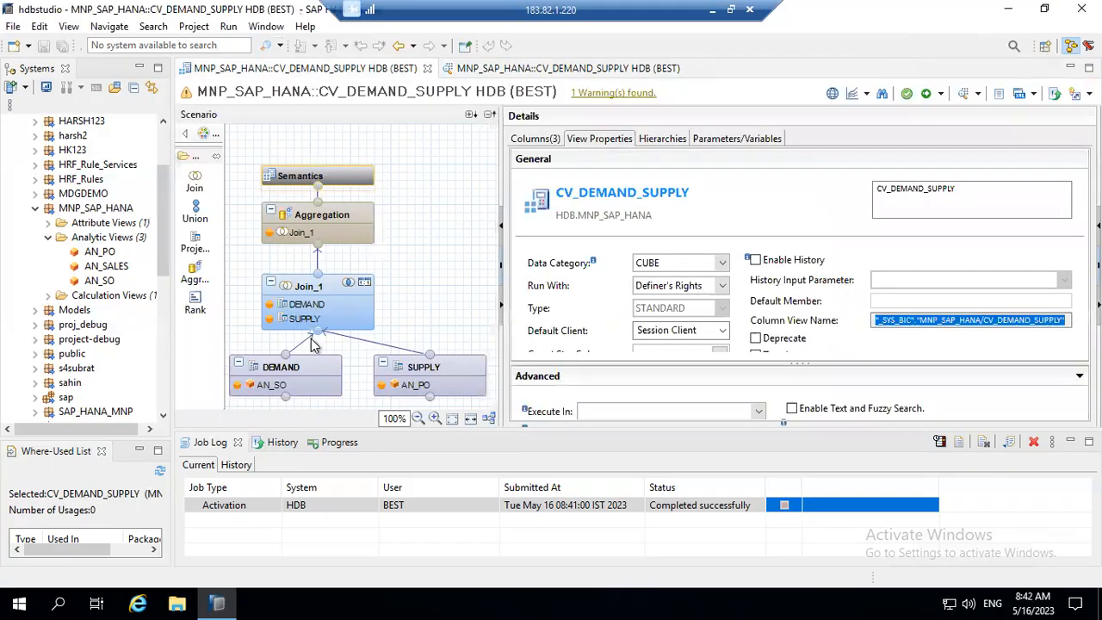
{"action": "mouse_move", "coordinate": [316, 290]}
{"action": "left_click", "coordinate": [315, 224]}
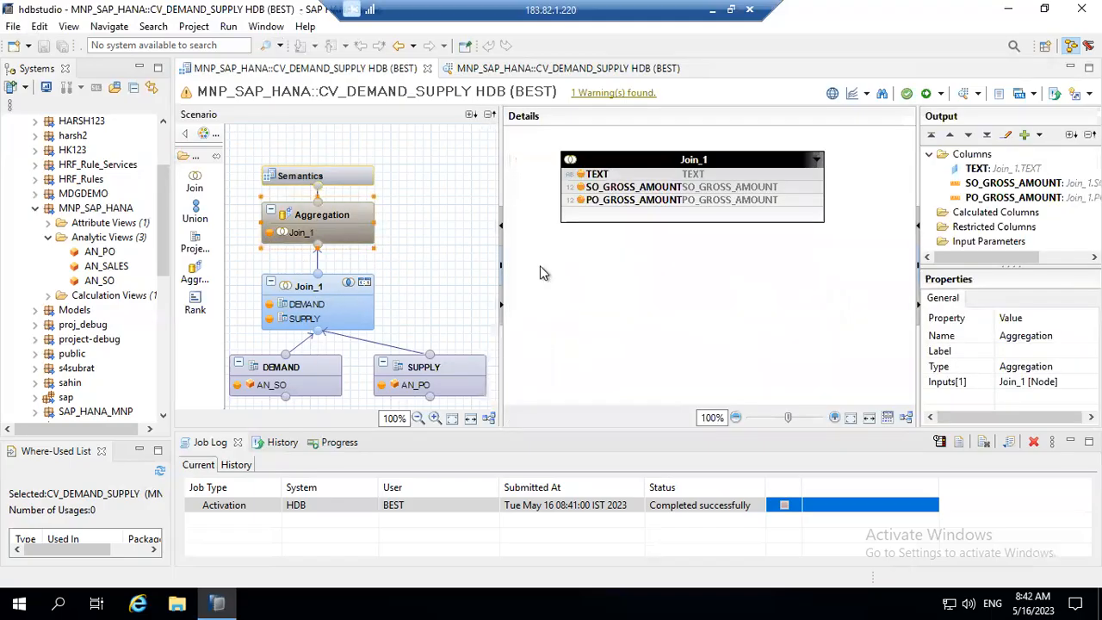
{"action": "left_click", "coordinate": [982, 168]}
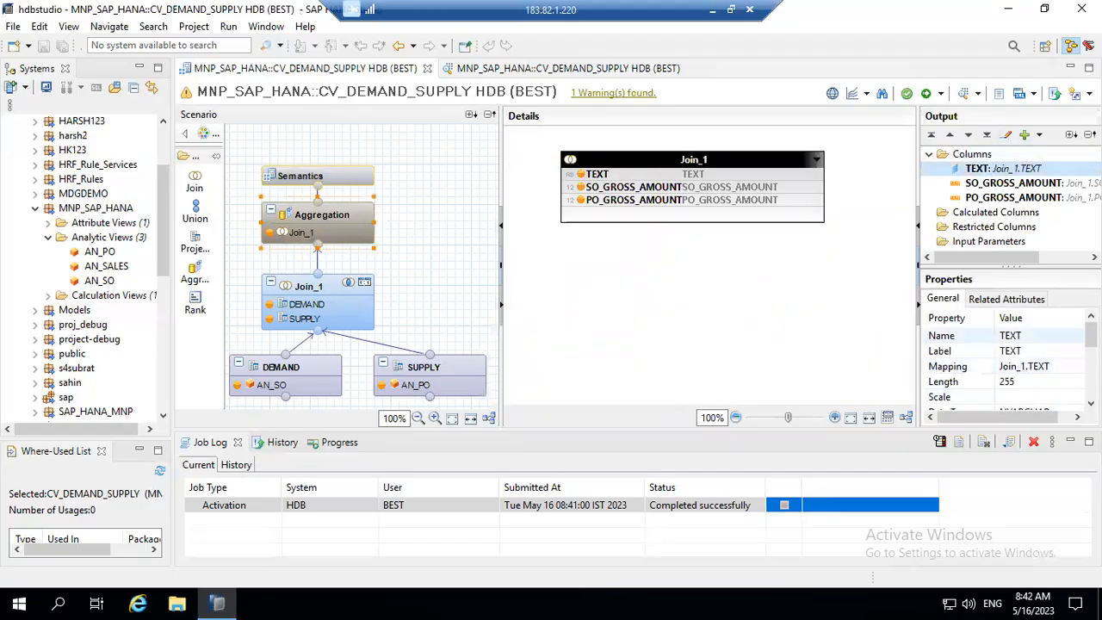
{"action": "scroll", "coordinate": [1003, 362], "scroll_direction": "down", "scroll_amount": 1}
{"action": "scroll", "coordinate": [1055, 381], "scroll_direction": "down", "scroll_amount": 2}
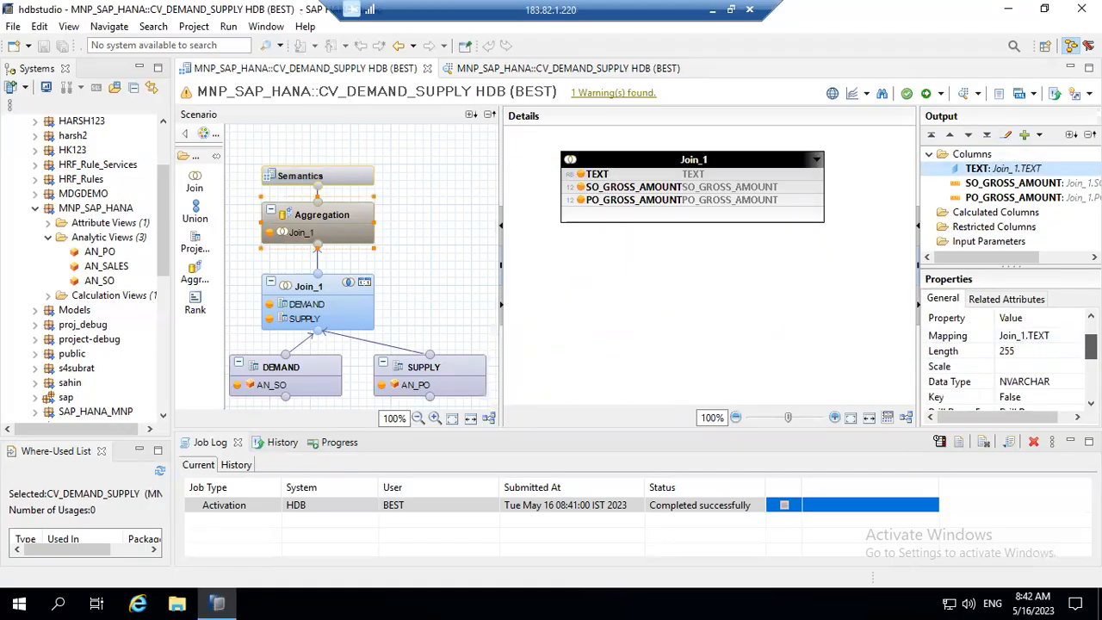
{"action": "left_click", "coordinate": [1054, 381]}
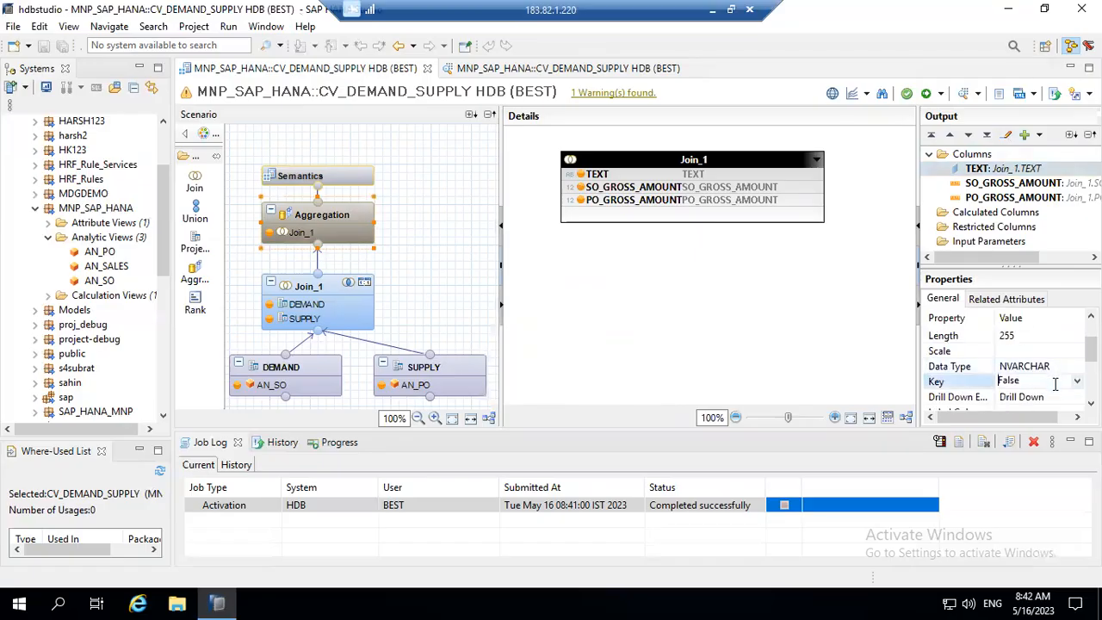
{"action": "left_click", "coordinate": [1076, 381]}
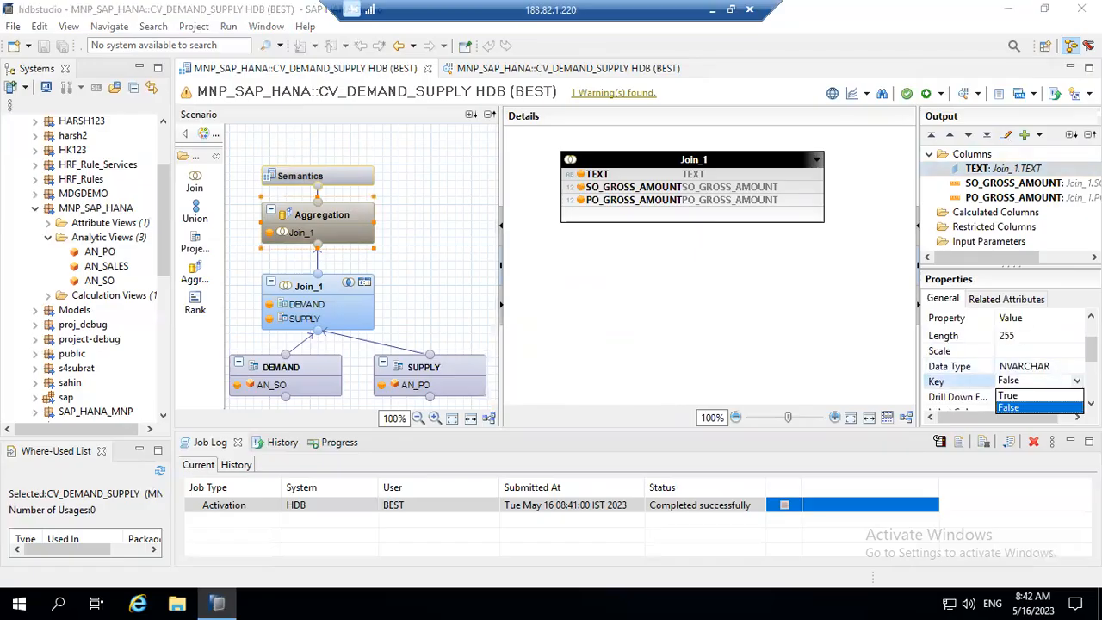
{"action": "left_click", "coordinate": [1048, 396]}
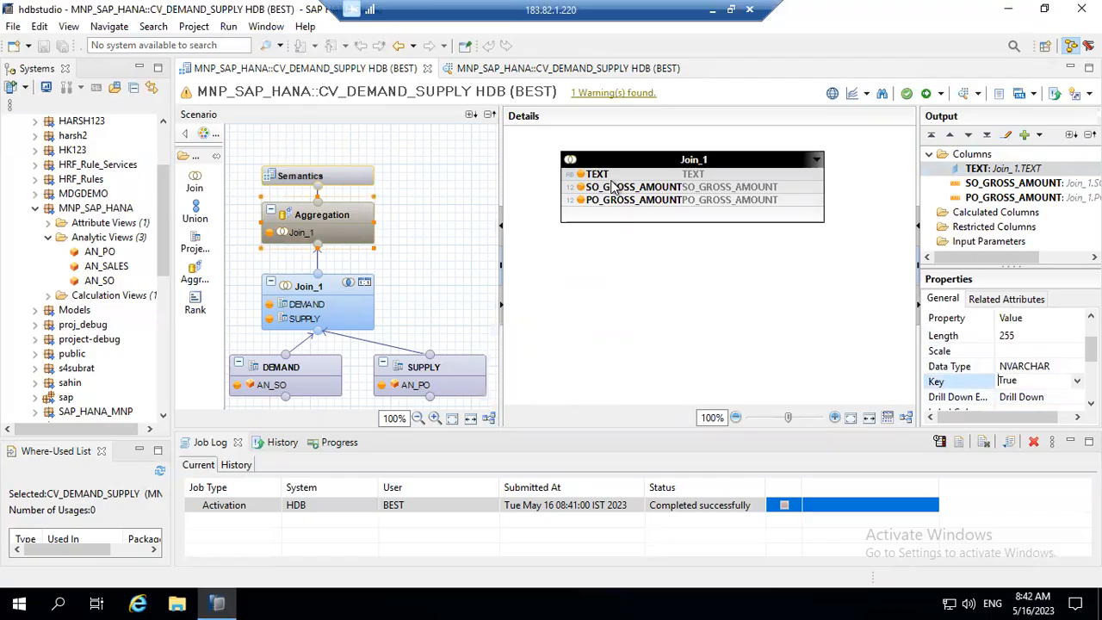
Save and activate CV_DEMAND_SUPPLY with the changed TEXT key, and redeploy the active version.
{"action": "left_click", "coordinate": [940, 93]}
{"action": "left_click", "coordinate": [947, 115]}
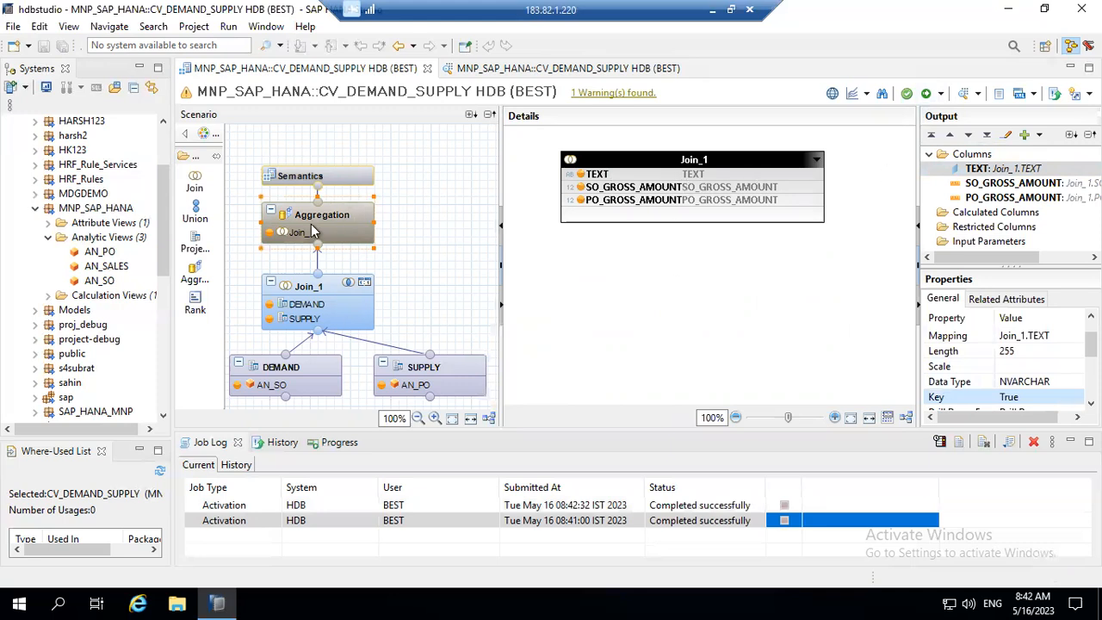
{"action": "left_click", "coordinate": [941, 93]}
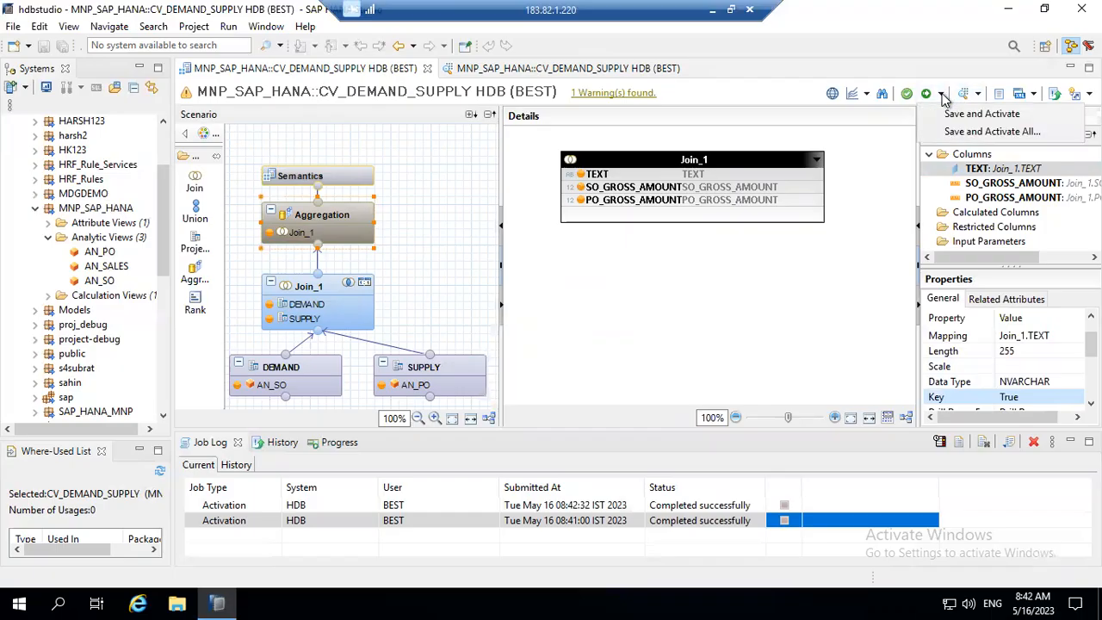
{"action": "left_click", "coordinate": [951, 117]}
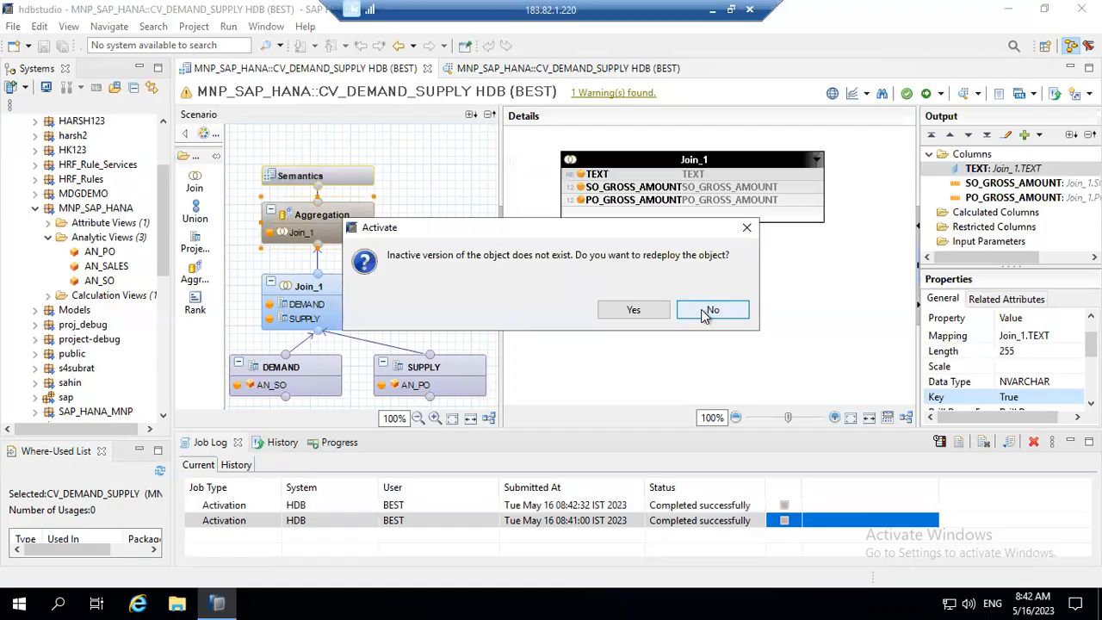
{"action": "left_click", "coordinate": [644, 311]}
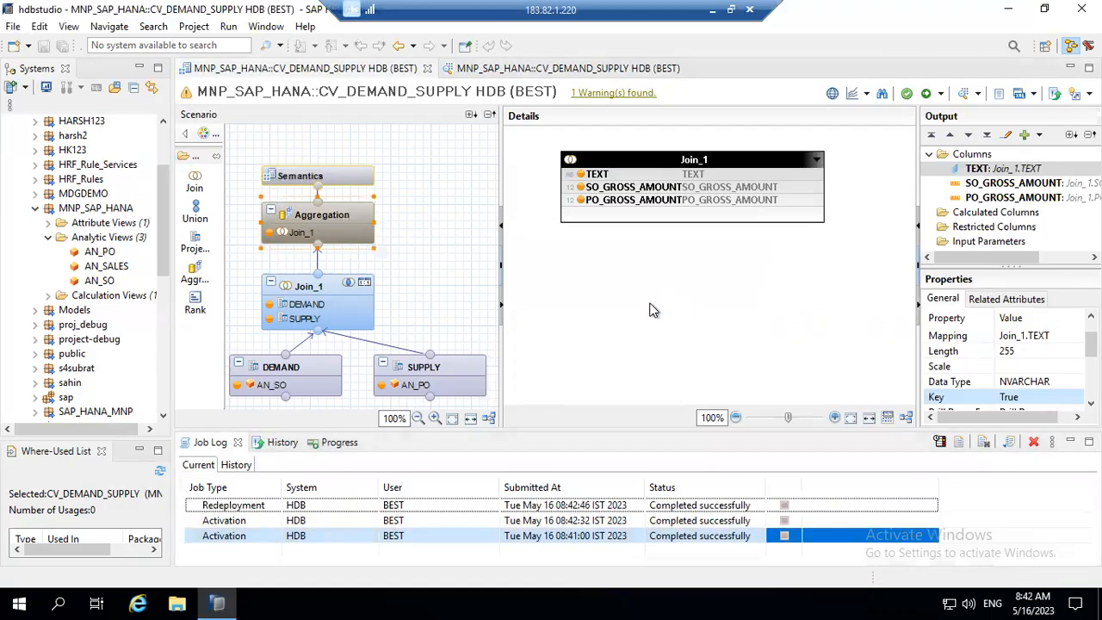
Select the Semantics node and redeploy CV_DEMAND_SUPPLY once more.
{"action": "left_click", "coordinate": [332, 181]}
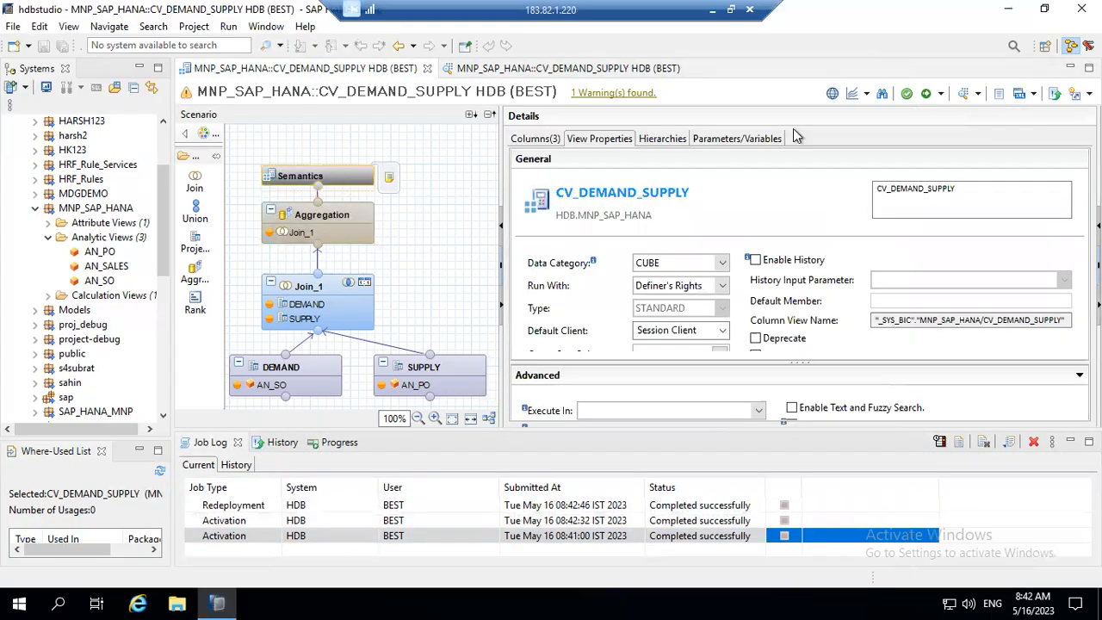
{"action": "left_click", "coordinate": [940, 93]}
{"action": "left_click", "coordinate": [973, 112]}
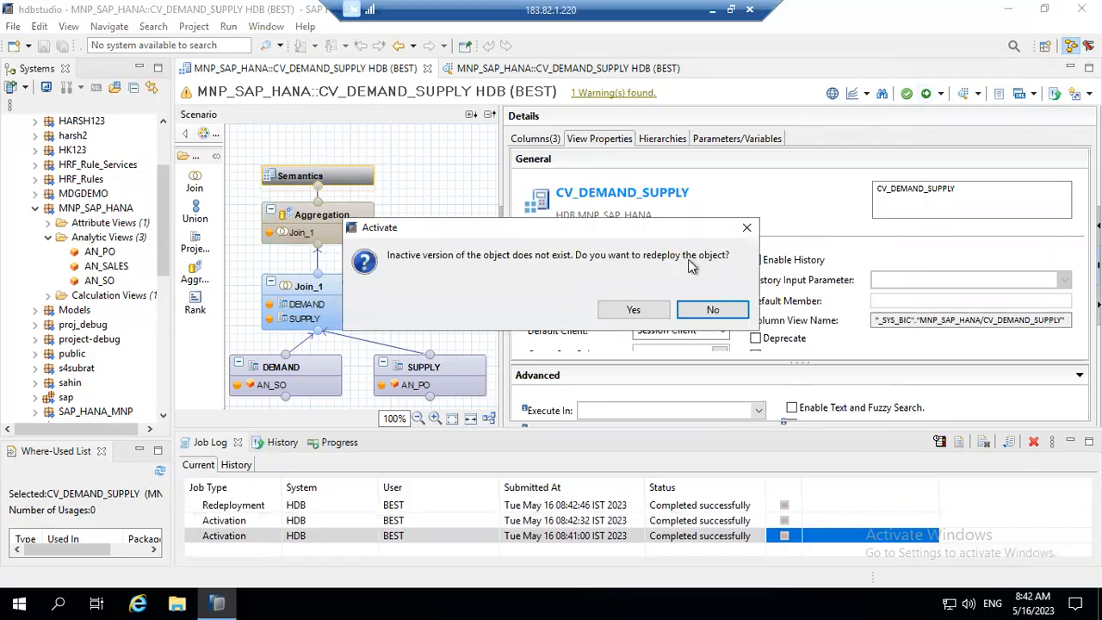
{"action": "left_click", "coordinate": [623, 307]}
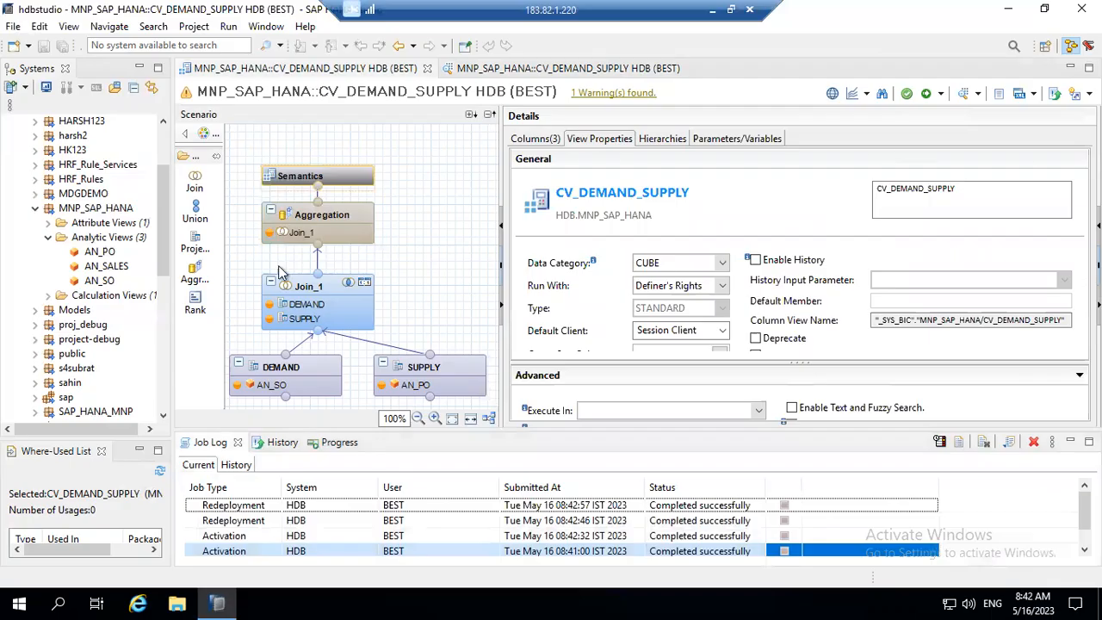
Open a new data preview of CV_DEMAND_SUPPLY and try to load its raw data again.
{"action": "left_click", "coordinate": [361, 214]}
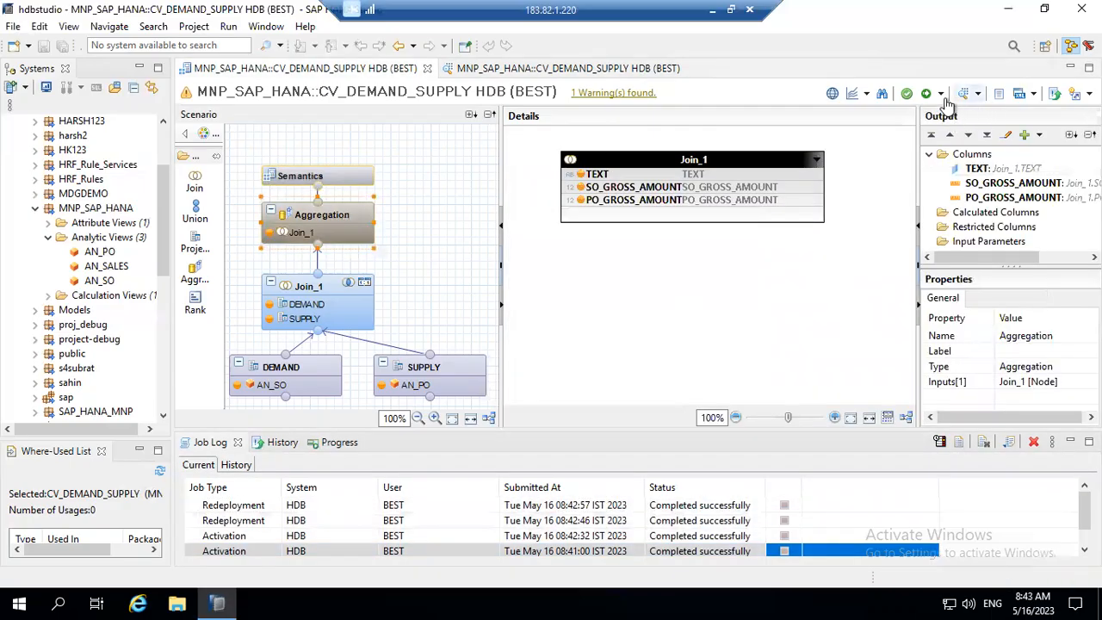
{"action": "left_click", "coordinate": [979, 95]}
{"action": "left_click", "coordinate": [984, 111]}
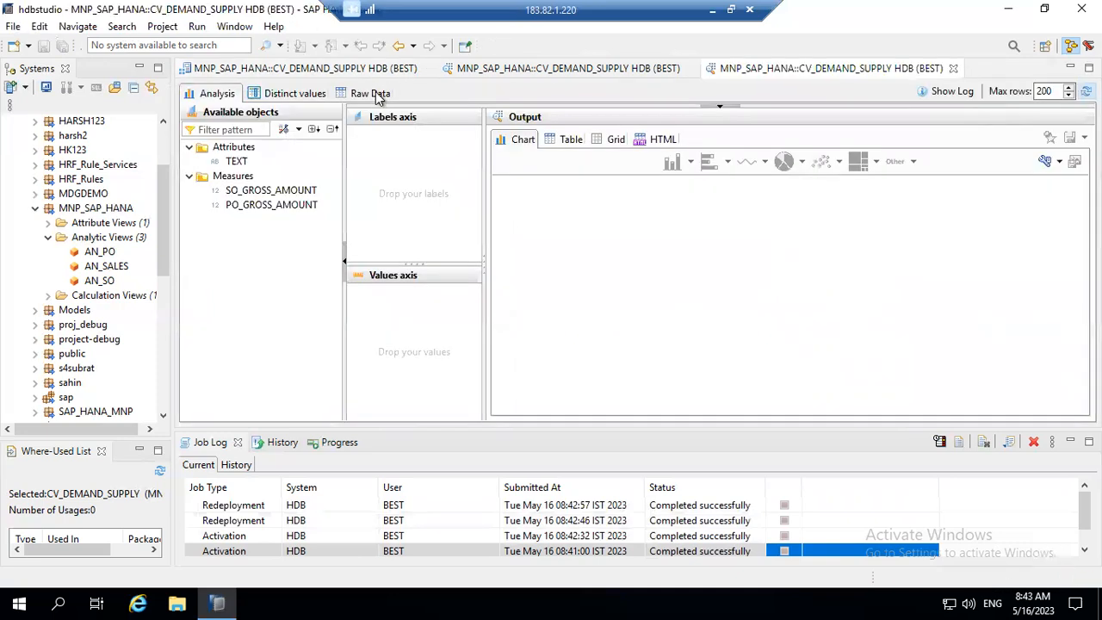
{"action": "left_click", "coordinate": [377, 94]}
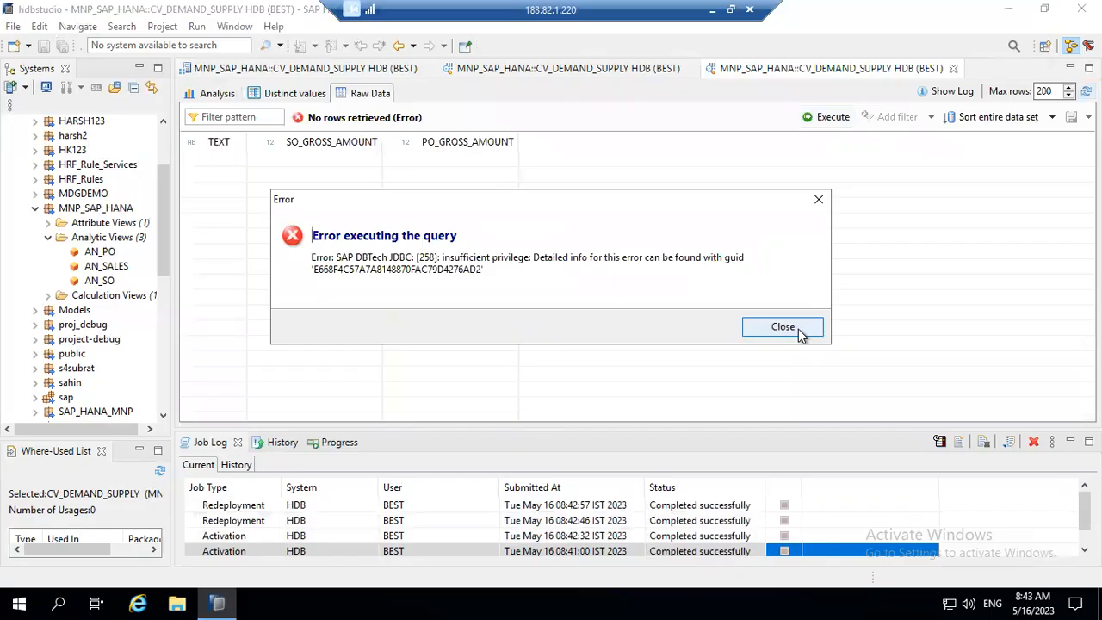
{"action": "left_click", "coordinate": [798, 329]}
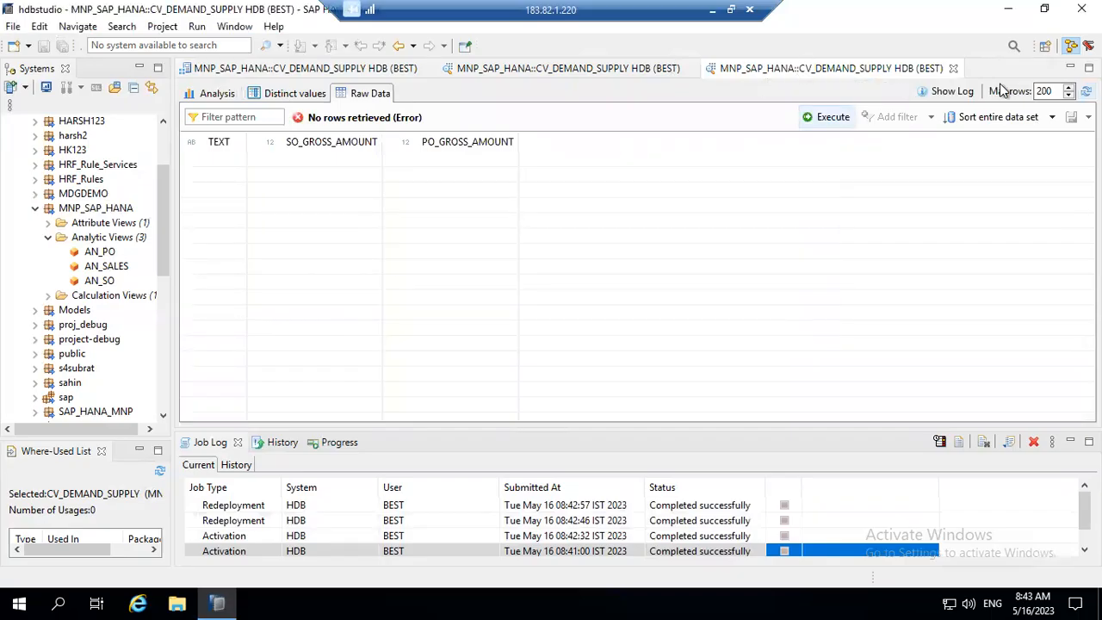
Close all open data previews of CV_DEMAND_SUPPLY and return to the view's scenario.
{"action": "left_click", "coordinate": [953, 68]}
{"action": "left_click", "coordinate": [618, 70]}
{"action": "left_click", "coordinate": [691, 68]}
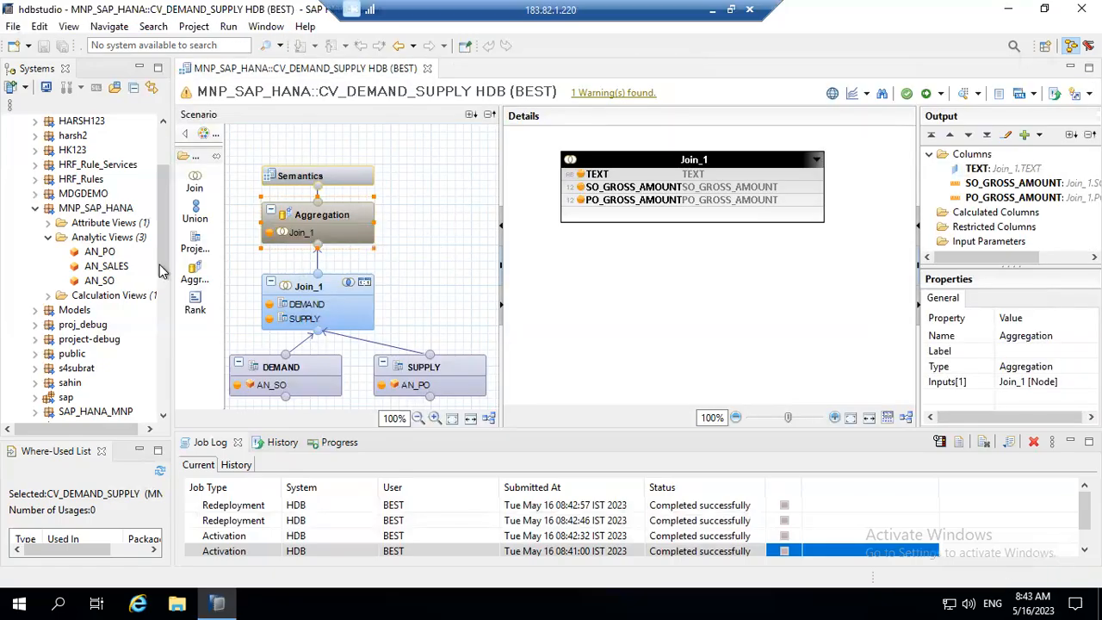
Open the administration overview of the HDB system and examine its service status, memory, CPU and disk usage.
{"action": "left_click_drag", "start_coordinate": [162, 233], "coordinate": [163, 193]}
{"action": "left_click", "coordinate": [57, 121]}
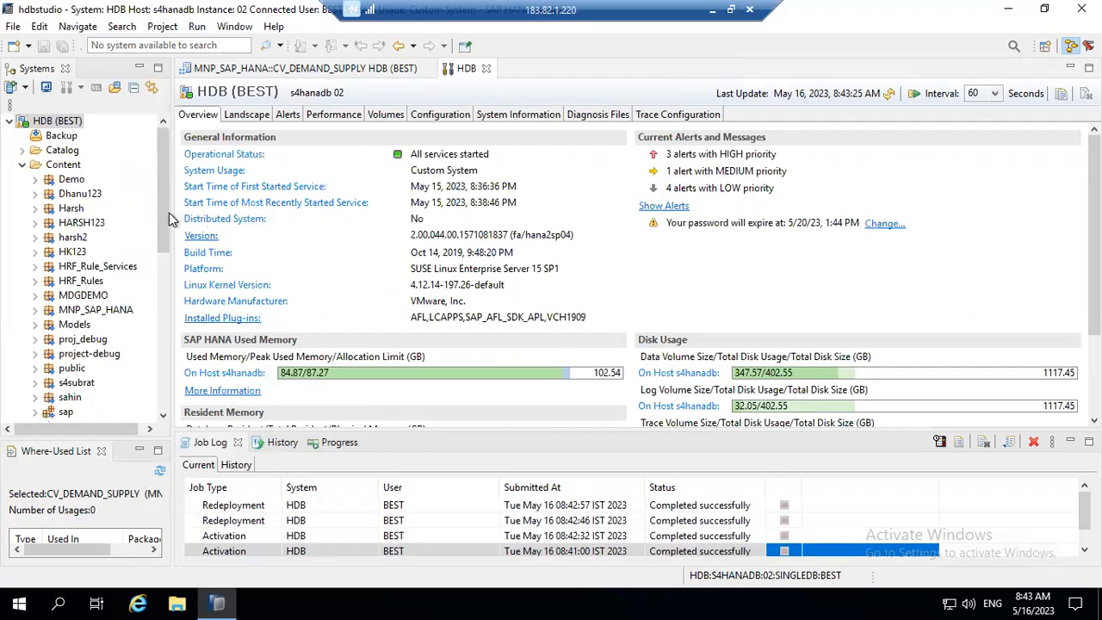
{"action": "scroll", "coordinate": [97, 325], "scroll_direction": "down", "scroll_amount": 2}
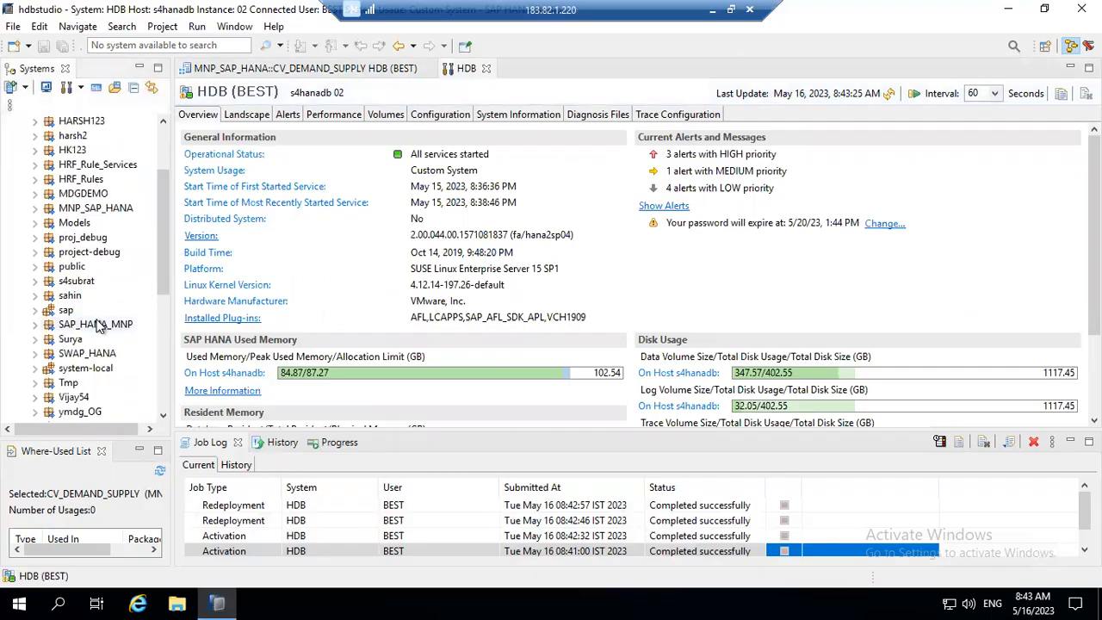
{"action": "left_click", "coordinate": [95, 210]}
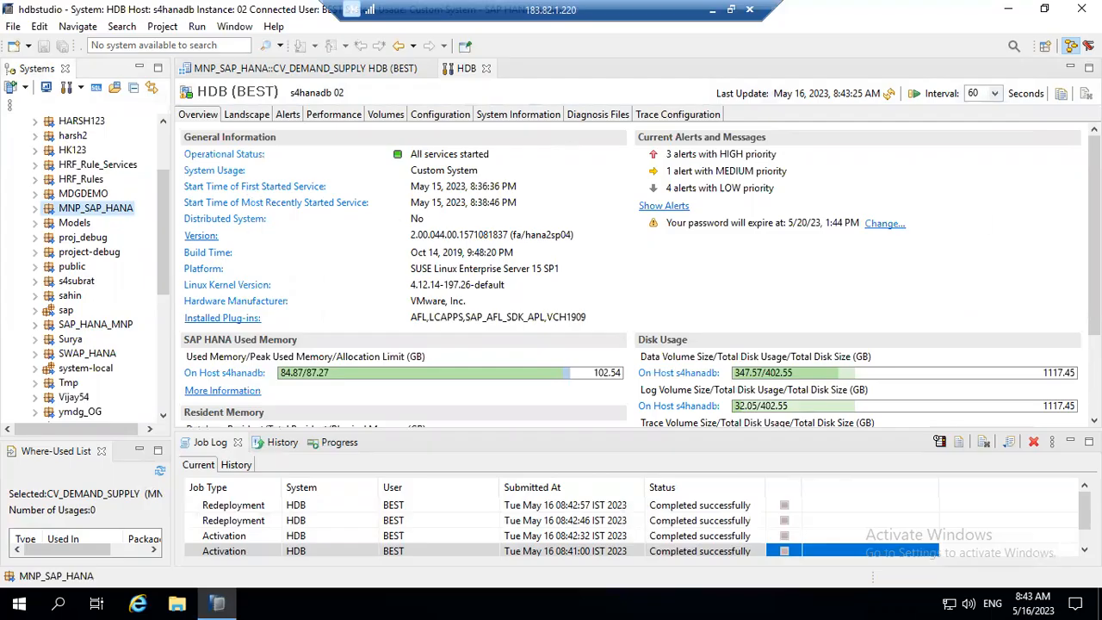
{"action": "scroll", "coordinate": [632, 275], "scroll_direction": "down", "scroll_amount": 5}
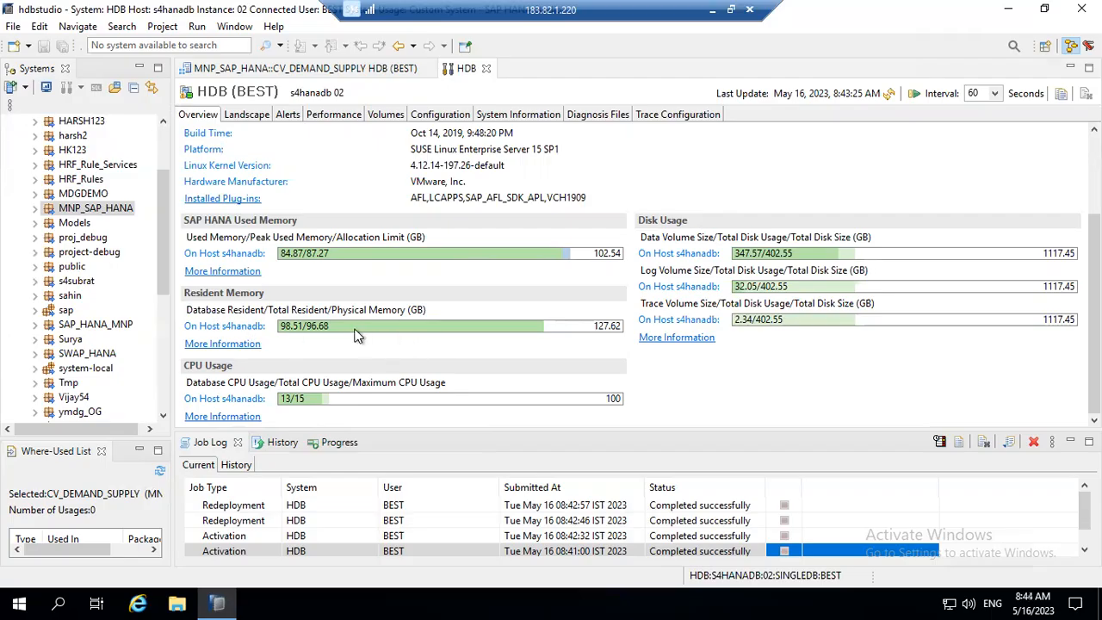
{"action": "mouse_move", "coordinate": [355, 335]}
{"action": "mouse_move", "coordinate": [321, 259]}
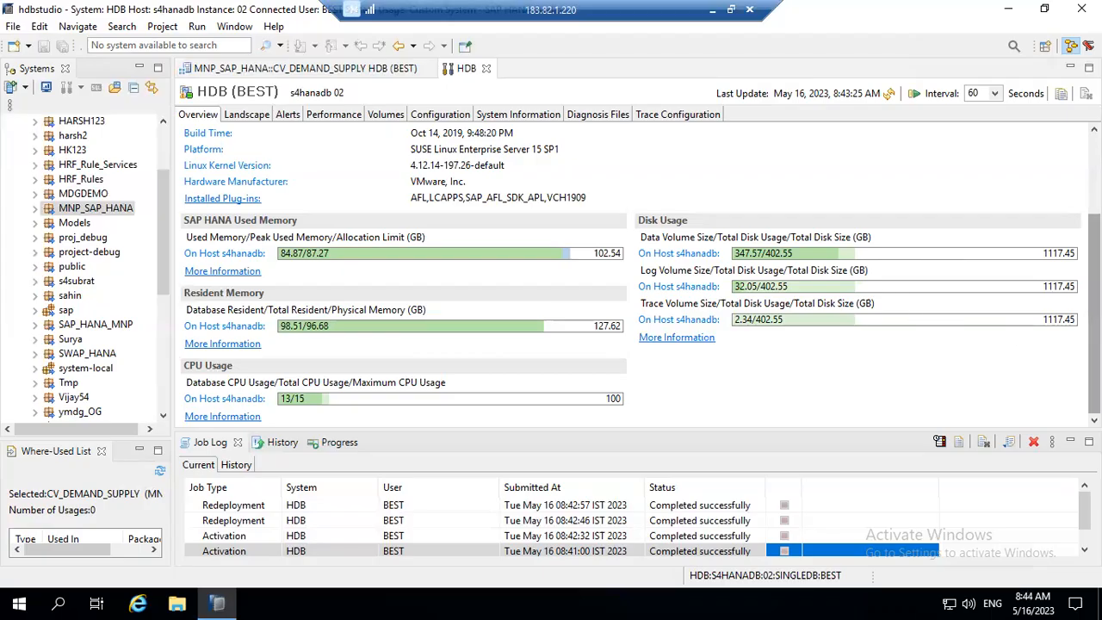
{"action": "scroll", "coordinate": [1093, 319], "scroll_direction": "up", "scroll_amount": 3}
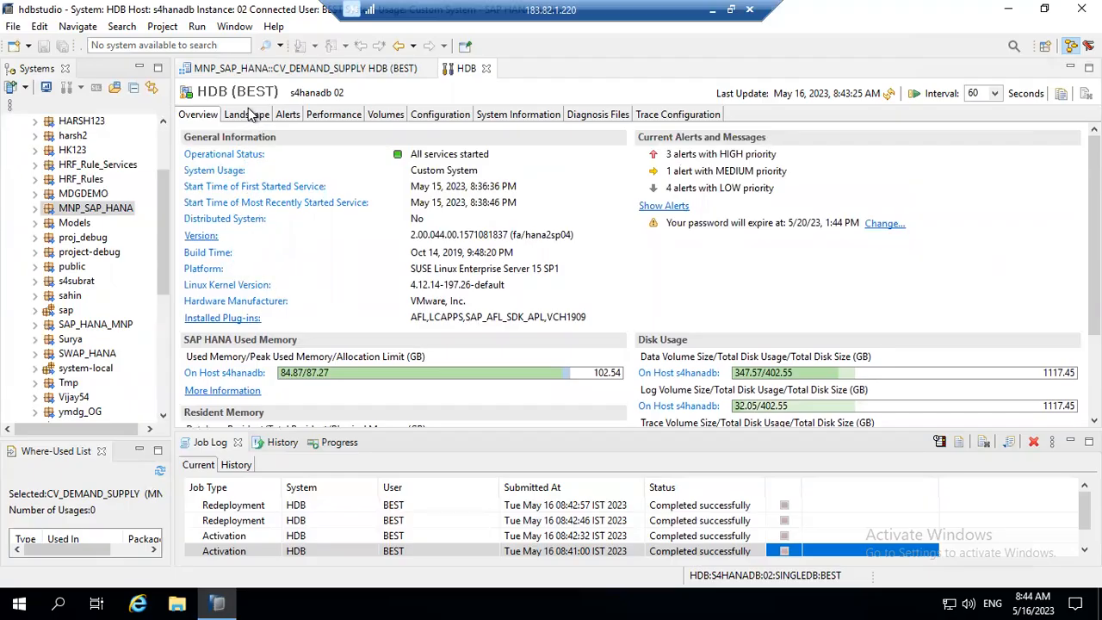
Examine the HDB system's landscape services and hosts, alerts, performance threads, volumes, configuration files, system information and trace configuration.
{"action": "left_click", "coordinate": [248, 115]}
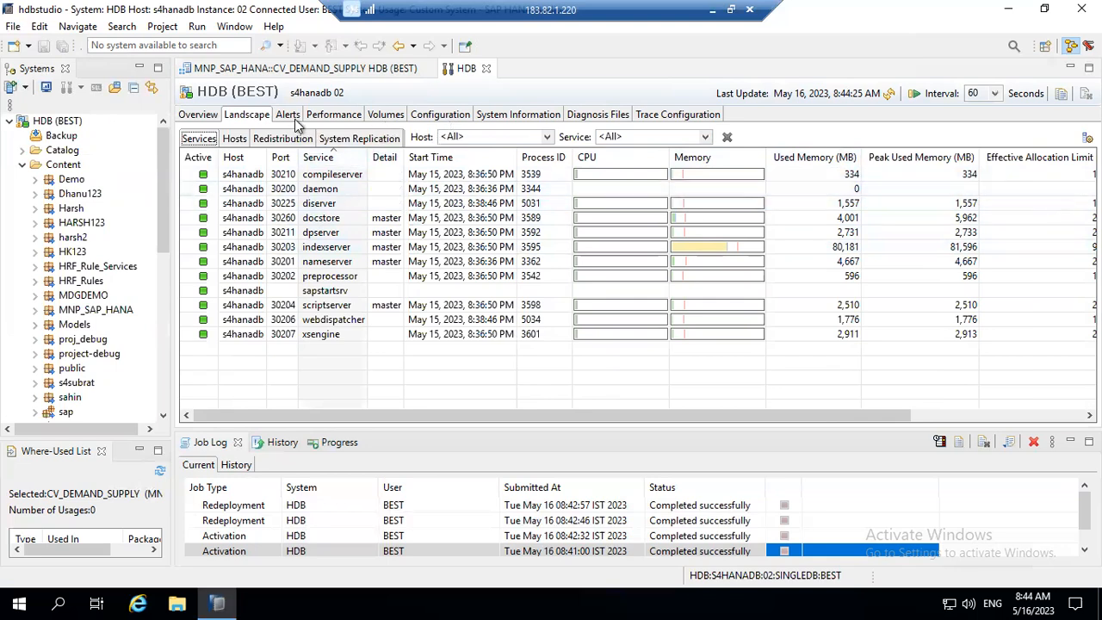
{"action": "left_click", "coordinate": [235, 140]}
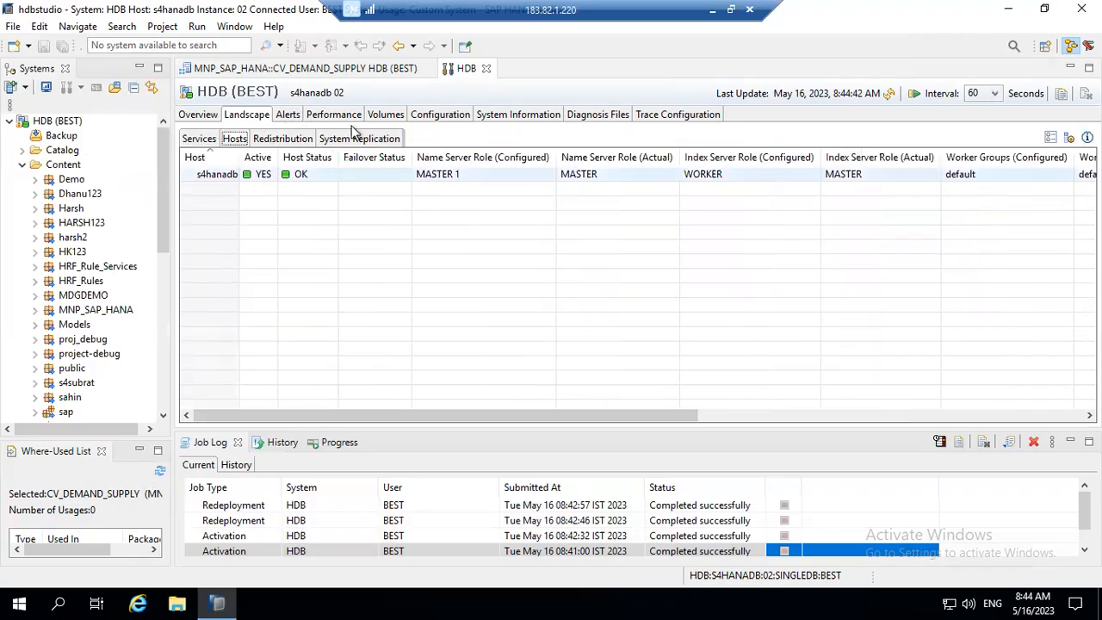
{"action": "left_click", "coordinate": [289, 116]}
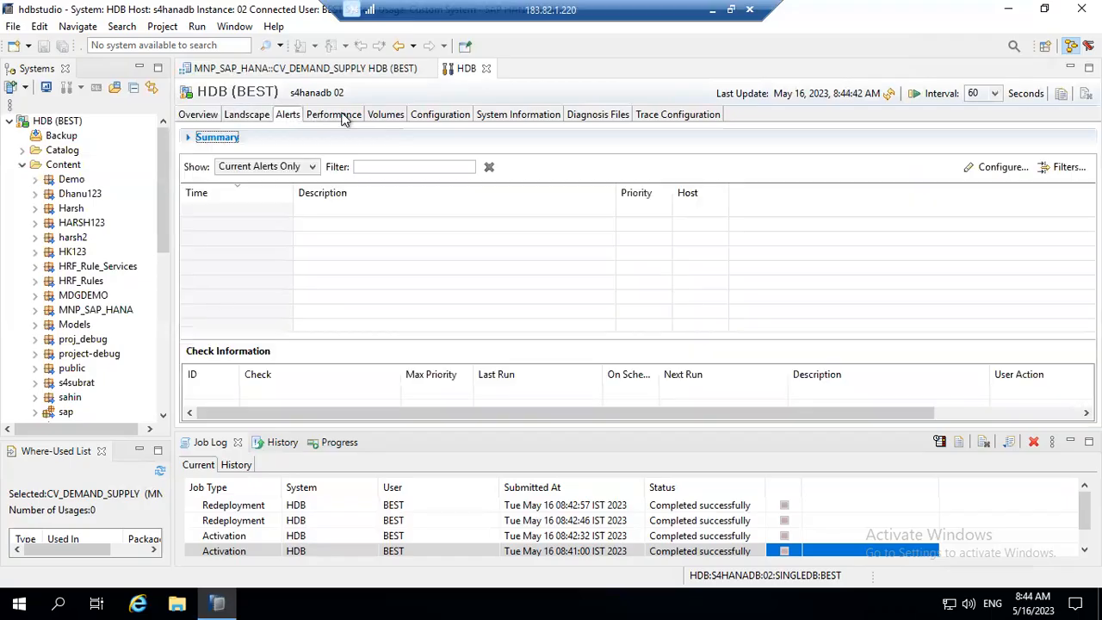
{"action": "left_click", "coordinate": [340, 116]}
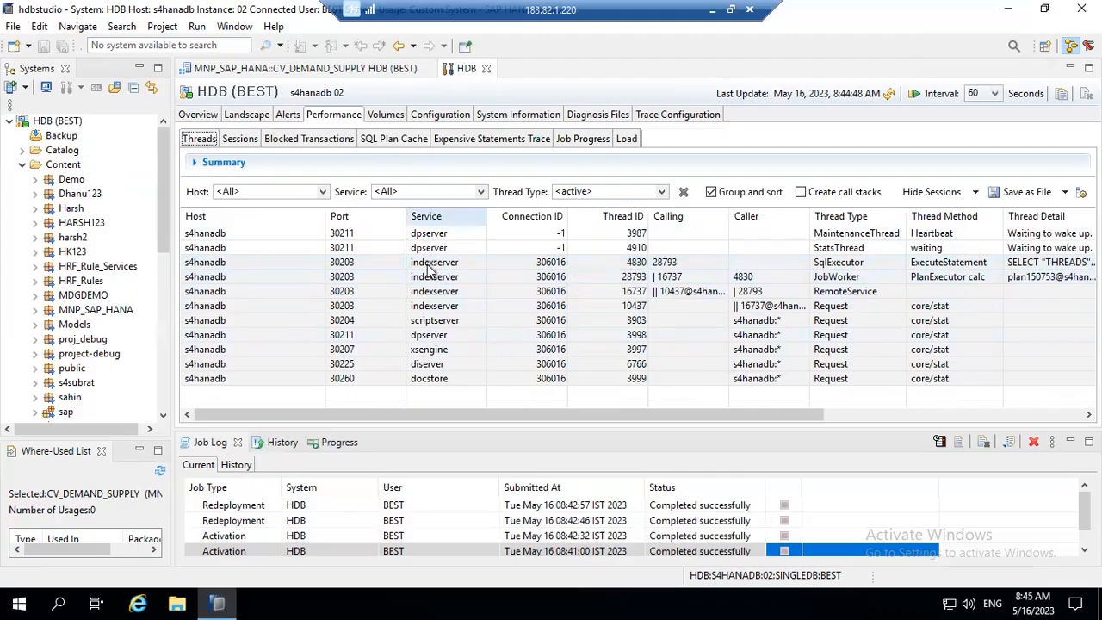
{"action": "left_click", "coordinate": [390, 117]}
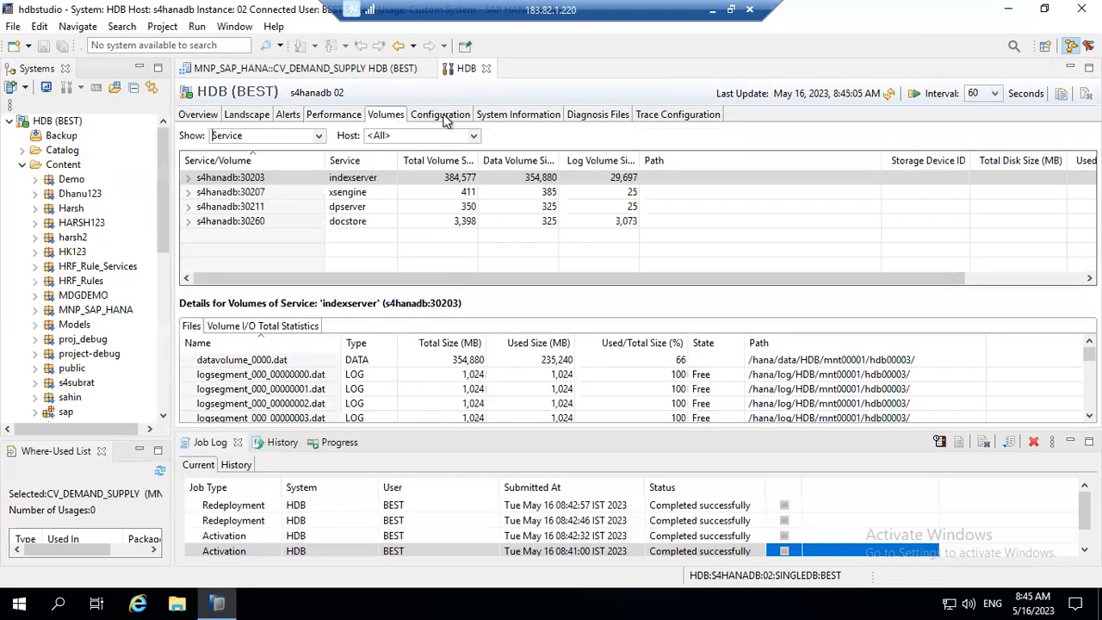
{"action": "left_click", "coordinate": [443, 117]}
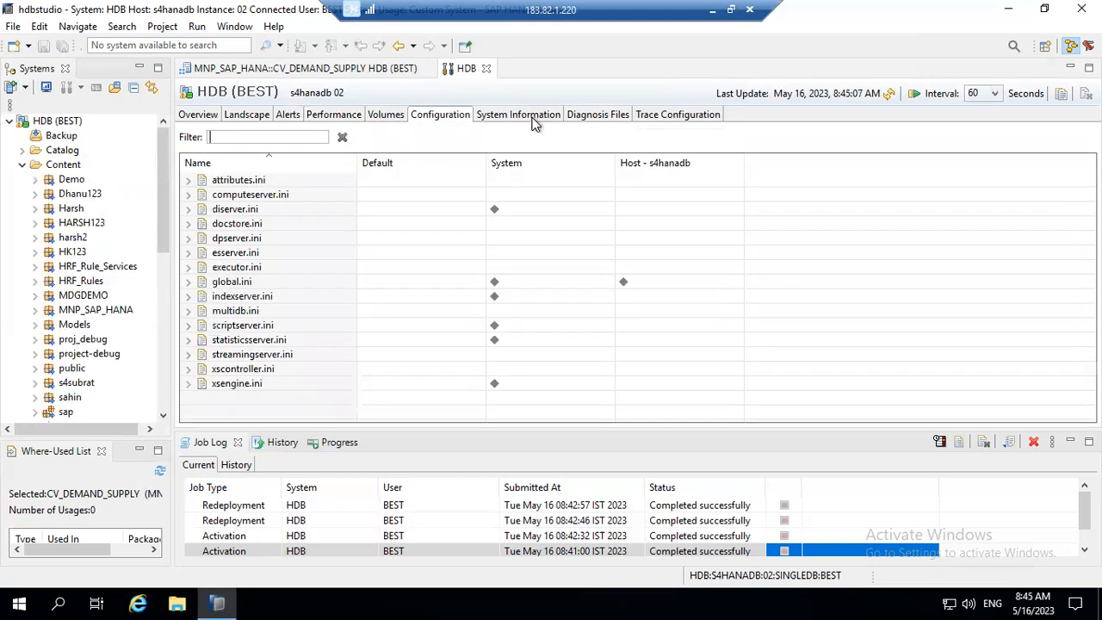
{"action": "left_click", "coordinate": [533, 117]}
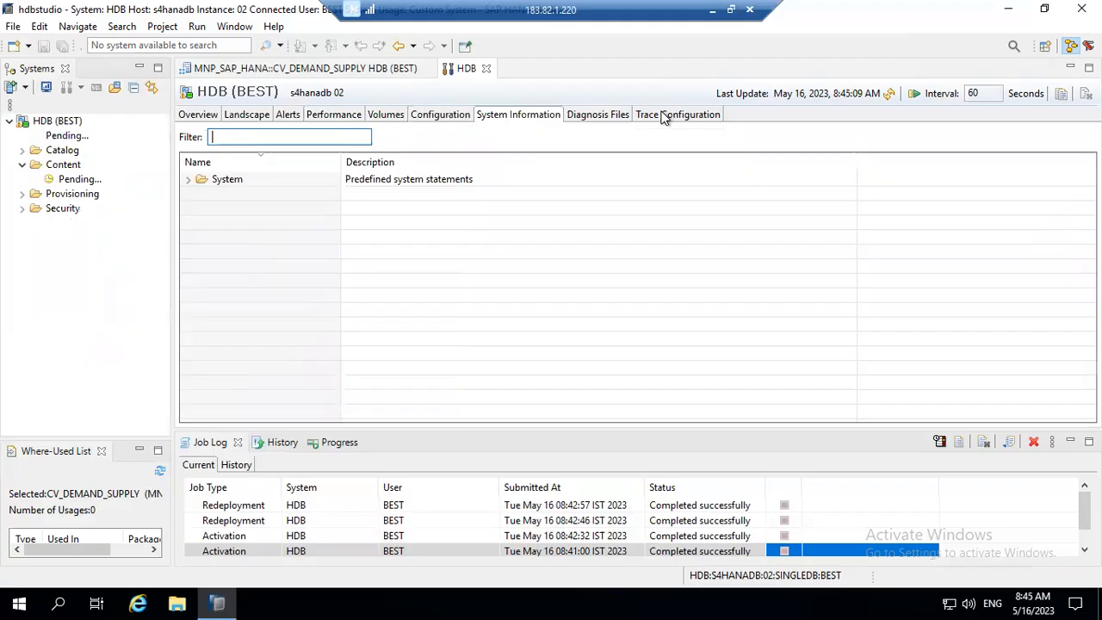
{"action": "left_click", "coordinate": [671, 114]}
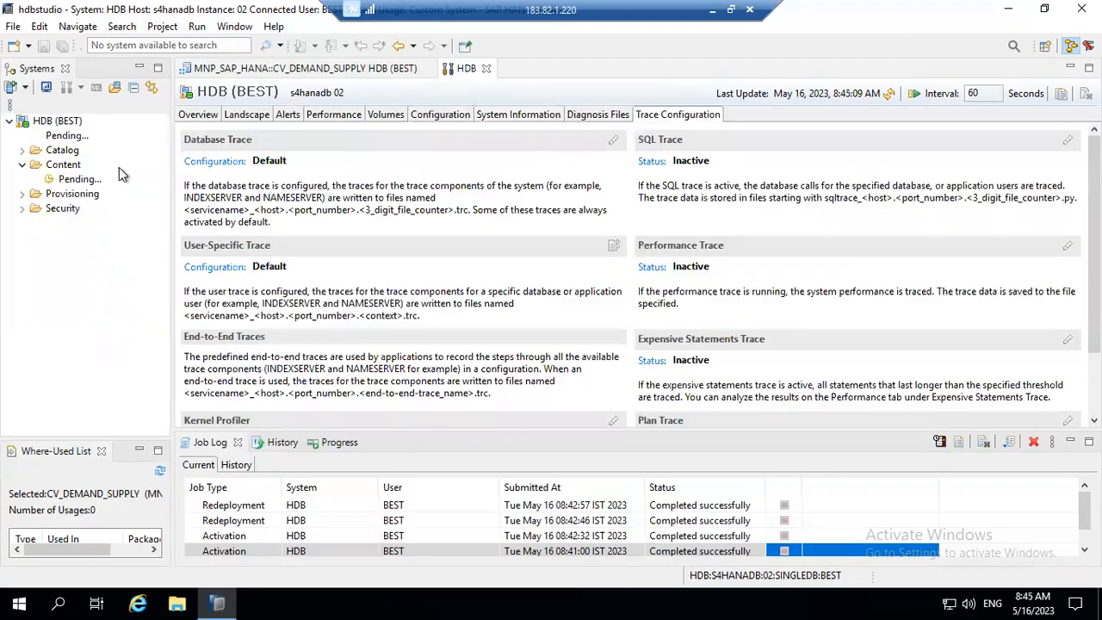
Expand the calculation views of package MNP_SAP_HANA and reopen CV_DEMAND_SUPPLY.
{"action": "left_click", "coordinate": [166, 308]}
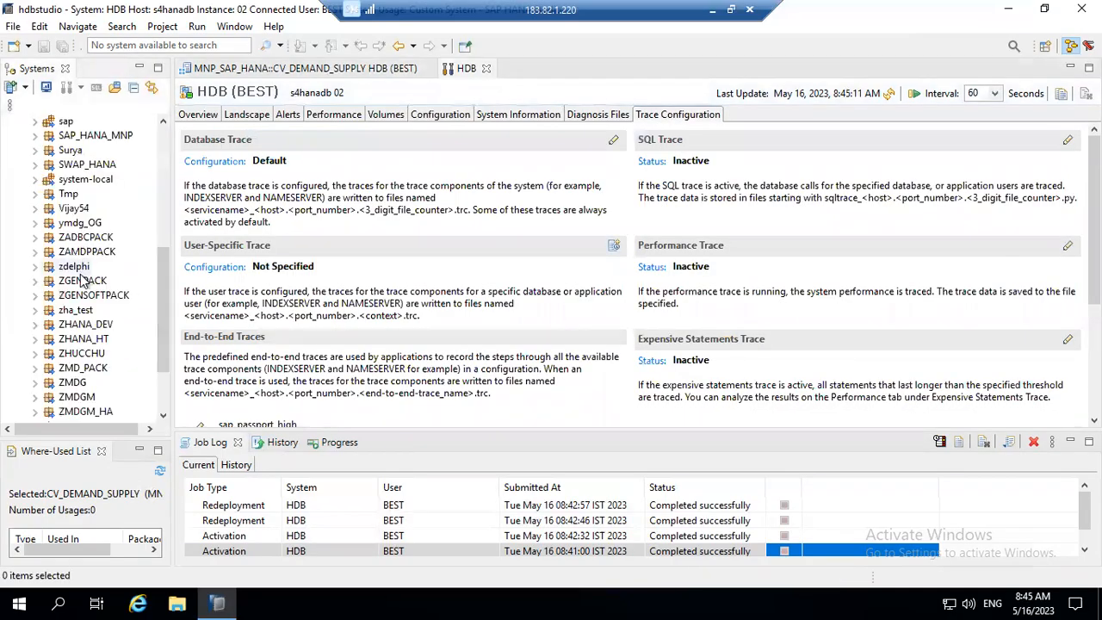
{"action": "left_click_drag", "start_coordinate": [167, 263], "coordinate": [167, 210]}
{"action": "left_click", "coordinate": [117, 165]}
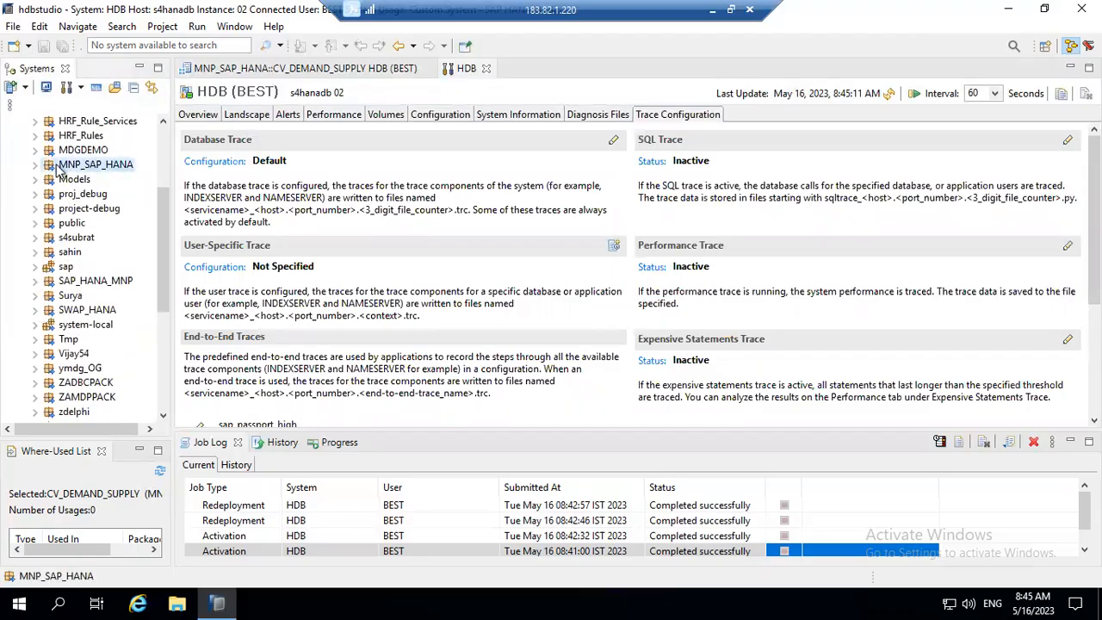
{"action": "left_click", "coordinate": [35, 165]}
{"action": "left_click", "coordinate": [60, 209]}
{"action": "left_click", "coordinate": [48, 209]}
{"action": "double_click", "coordinate": [120, 223]}
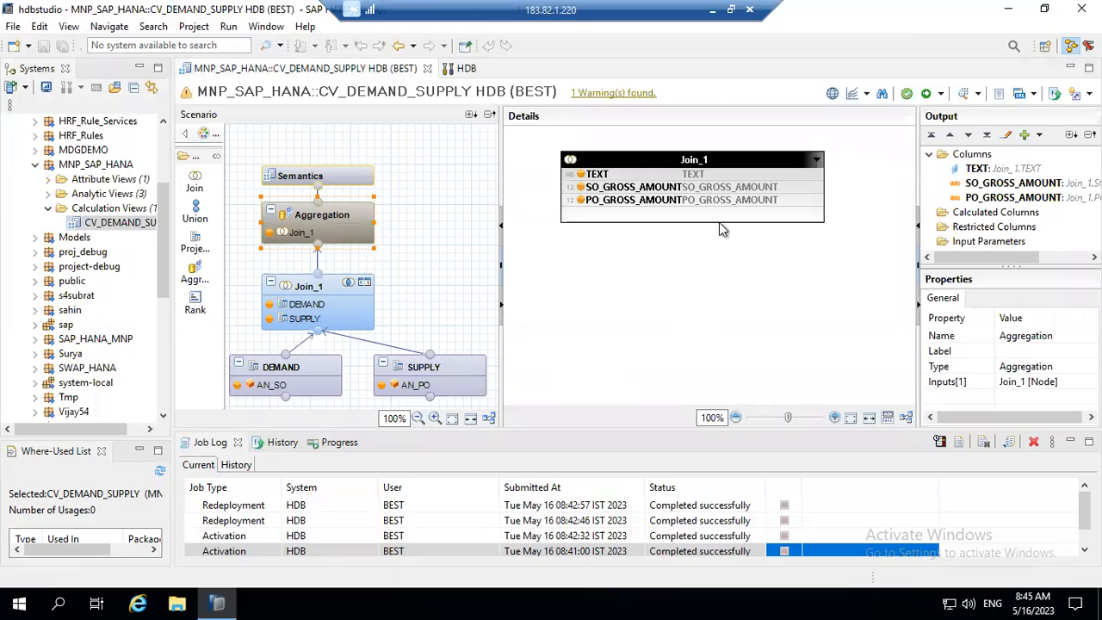
Select the DEMAND projection and redeploy the active version of CV_DEMAND_SUPPLY.
{"action": "left_click", "coordinate": [301, 367]}
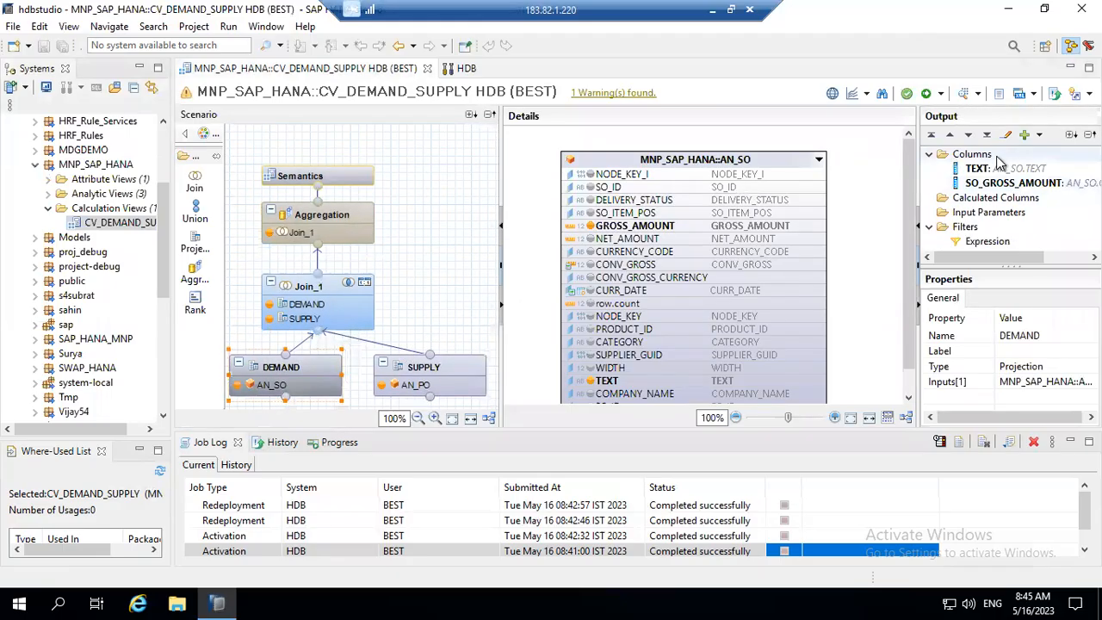
{"action": "left_click", "coordinate": [941, 95]}
{"action": "left_click", "coordinate": [952, 114]}
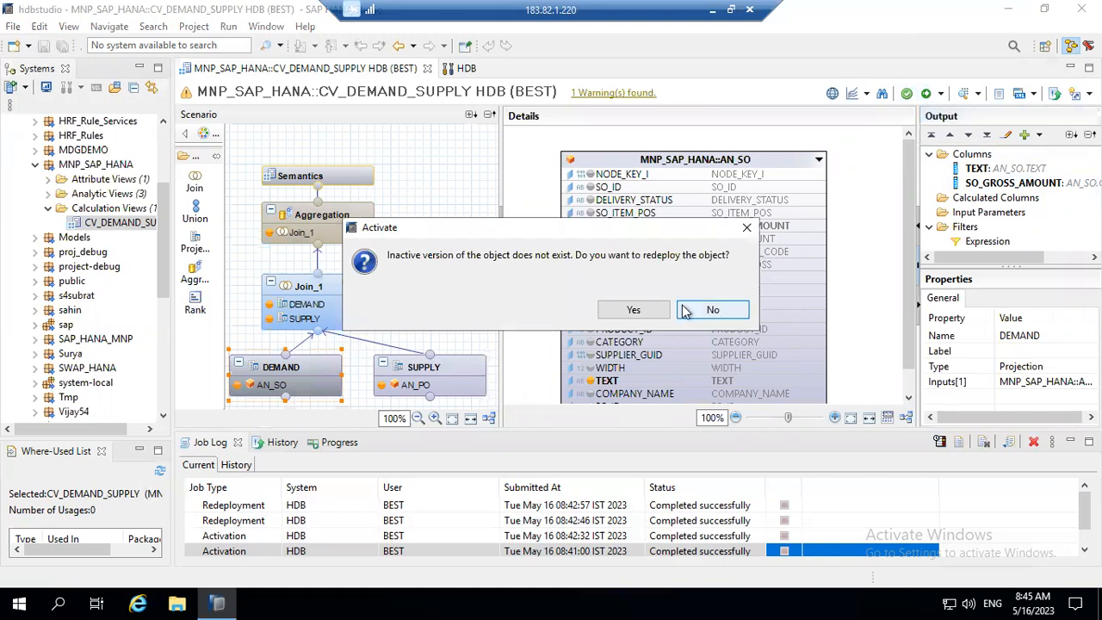
{"action": "left_click", "coordinate": [633, 311]}
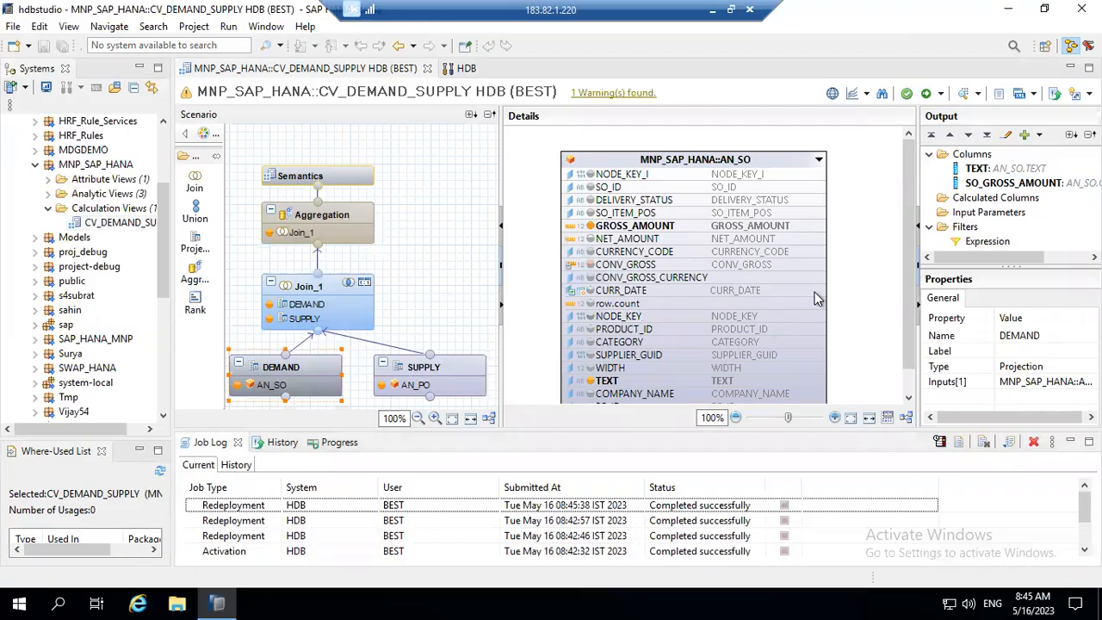
Review the AN_SO columns in the DEMAND projection, and read and dismiss the calculation view's warning.
{"action": "scroll", "coordinate": [904, 310], "scroll_direction": "down", "scroll_amount": 1}
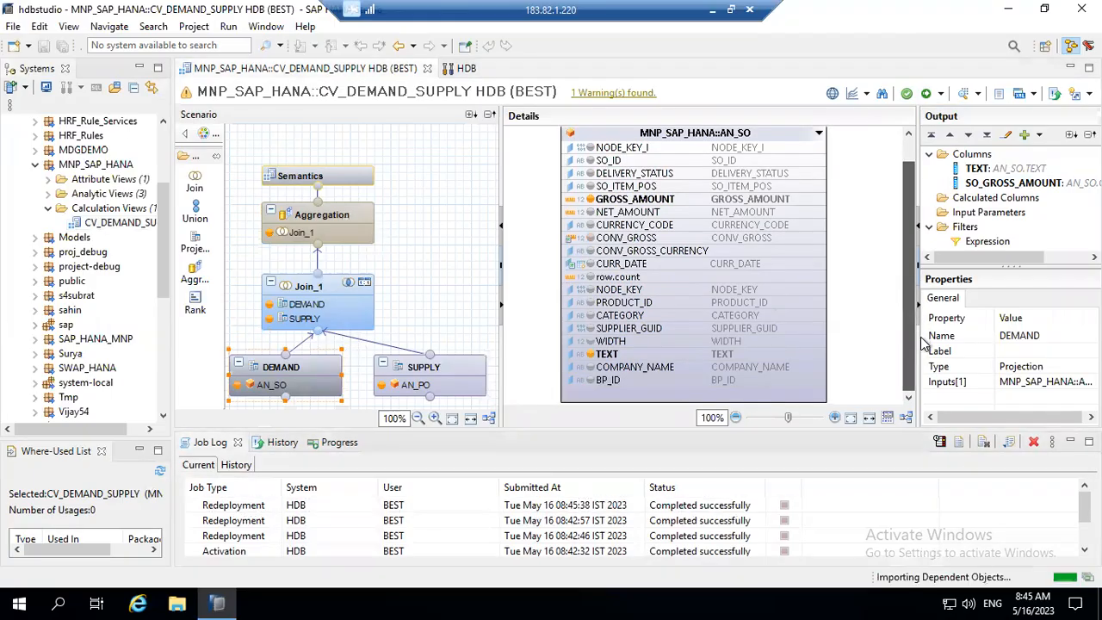
{"action": "left_click", "coordinate": [640, 95]}
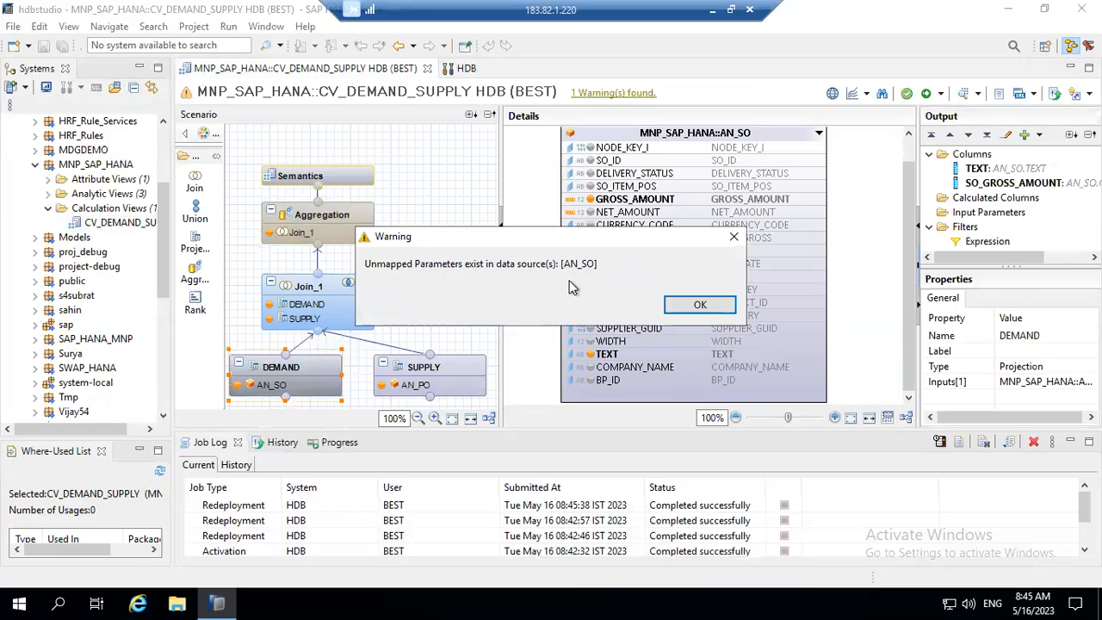
{"action": "left_click", "coordinate": [700, 304]}
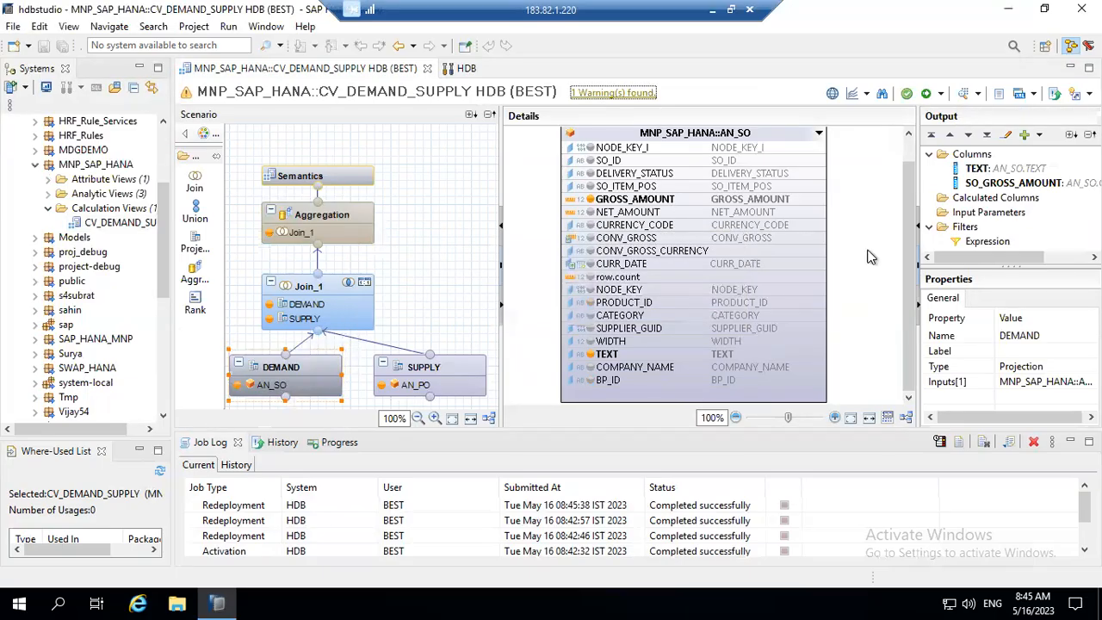
Examine the properties of the TEXT and SO_GROSS_AMOUNT output columns in the DEMAND projection.
{"action": "left_click", "coordinate": [981, 170]}
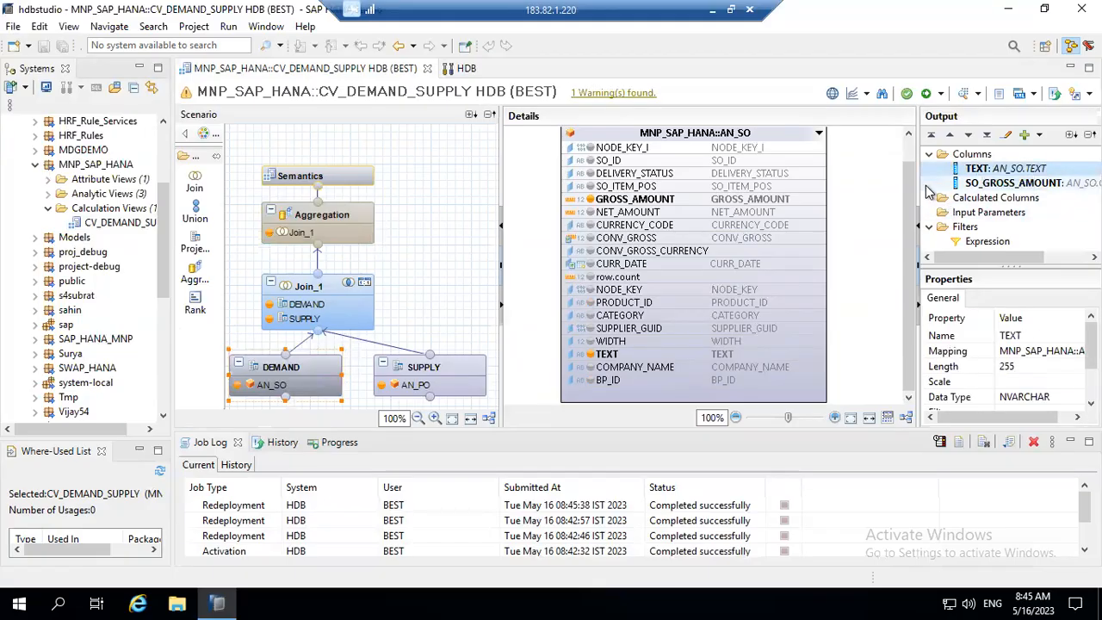
{"action": "left_click", "coordinate": [991, 184]}
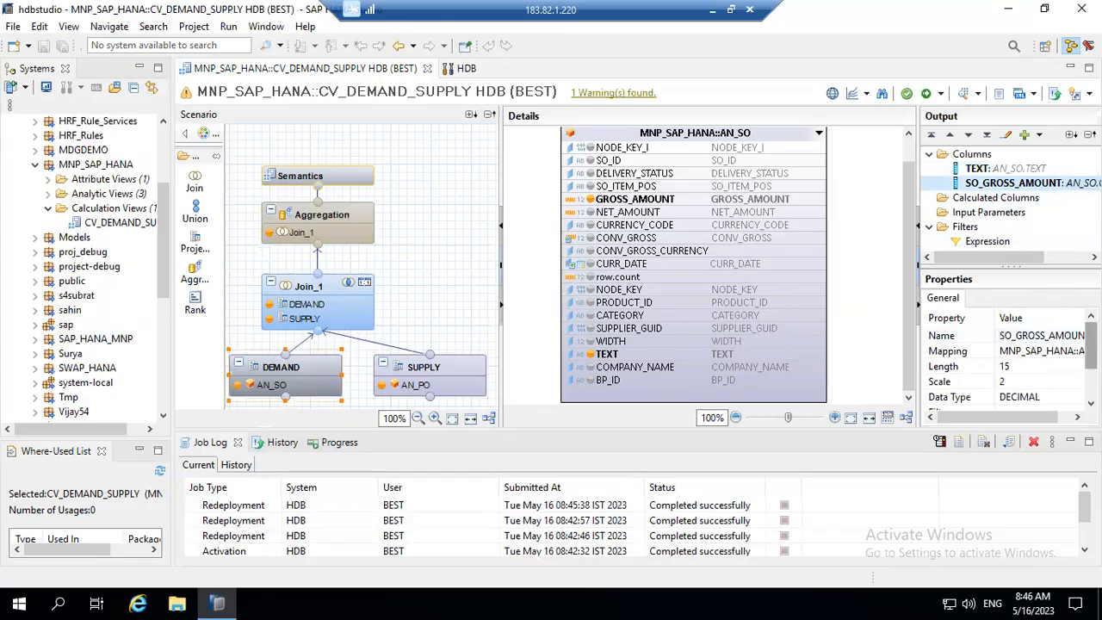
{"action": "scroll", "coordinate": [1002, 361], "scroll_direction": "down", "scroll_amount": 2}
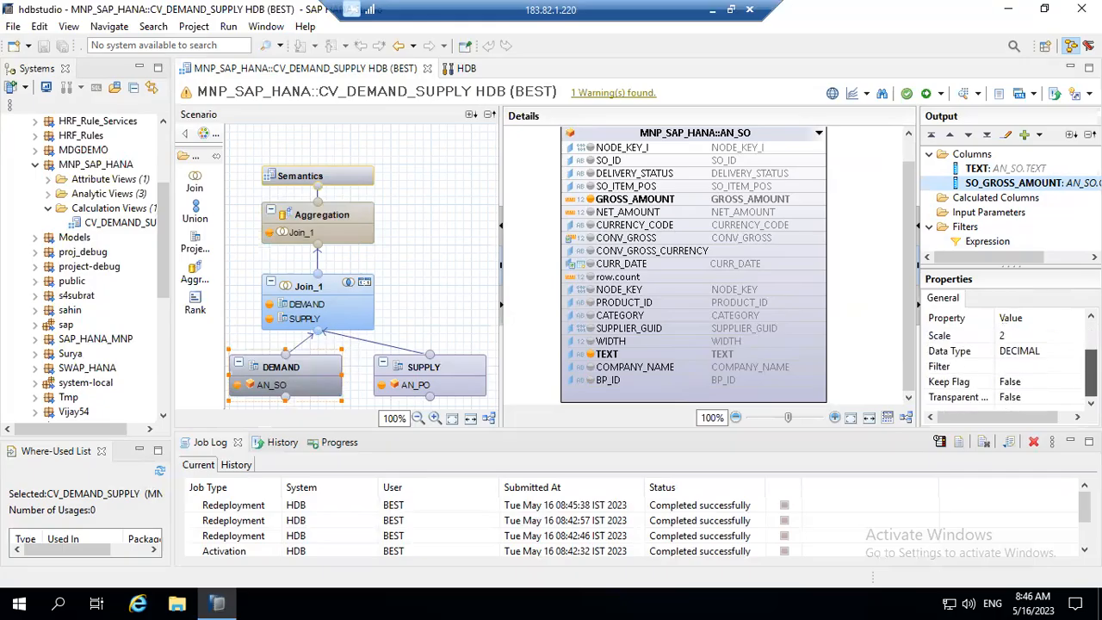
{"action": "left_click_drag", "start_coordinate": [1091, 373], "coordinate": [1091, 346]}
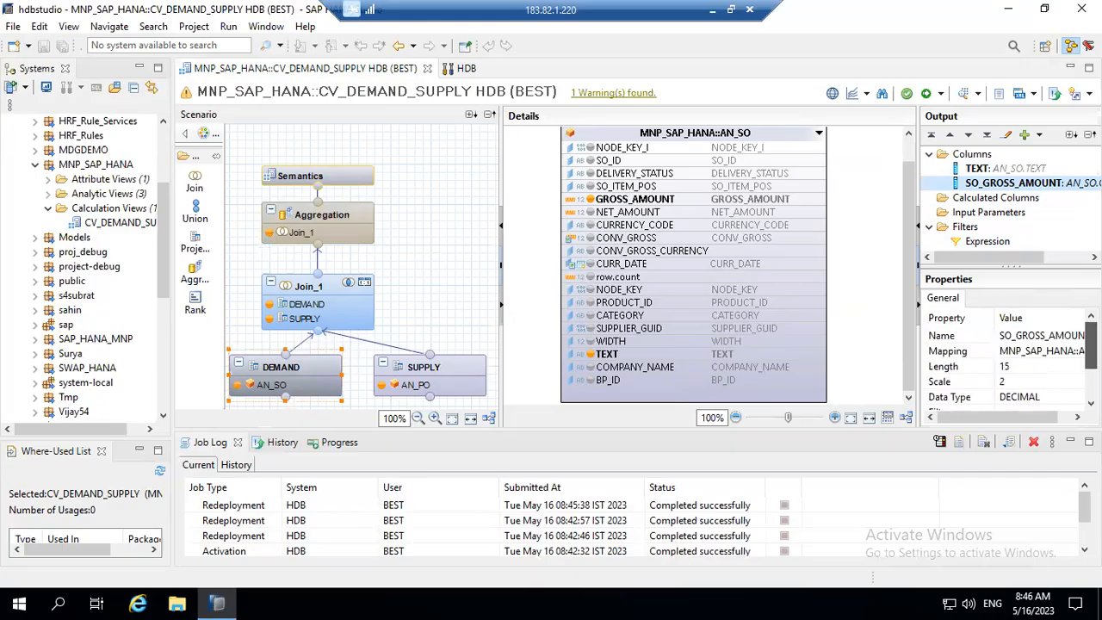
{"action": "left_click", "coordinate": [1011, 169]}
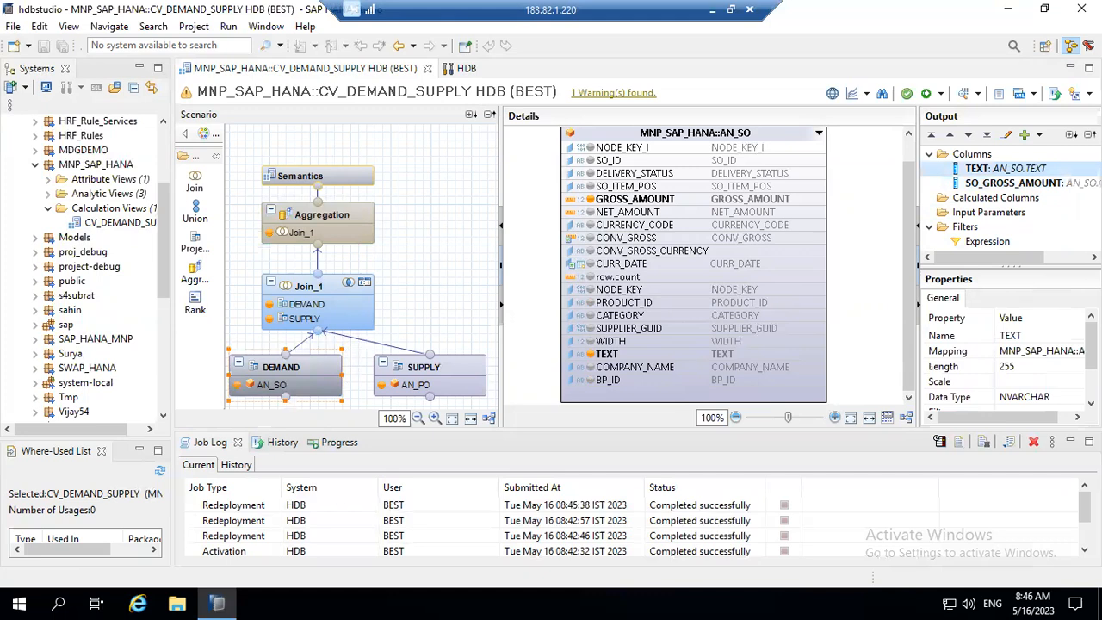
{"action": "scroll", "coordinate": [1008, 362], "scroll_direction": "down", "scroll_amount": 2}
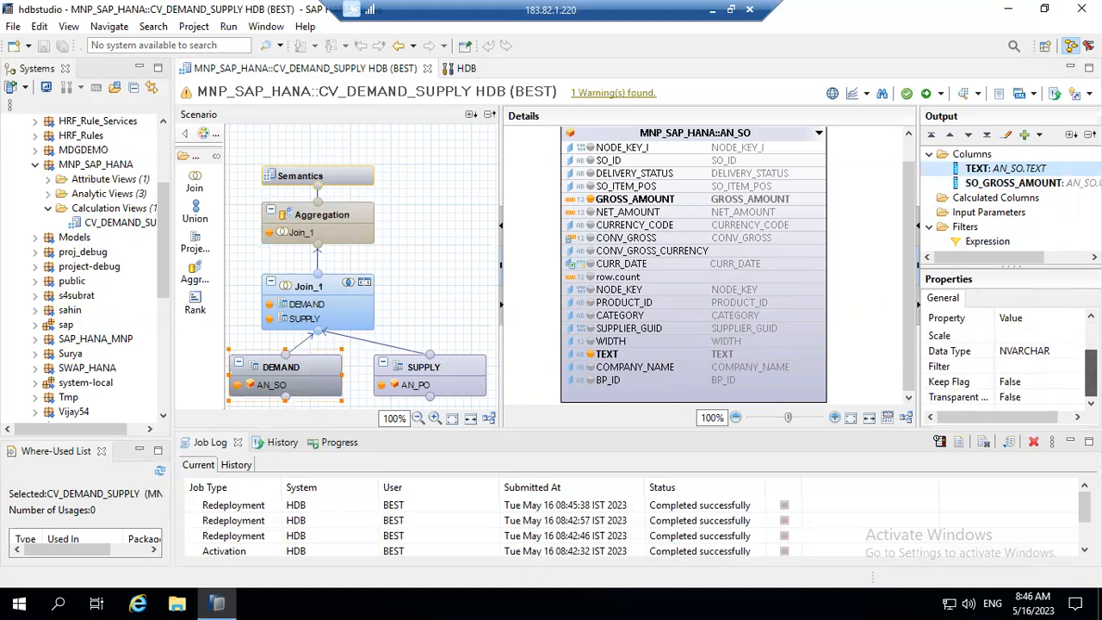
{"action": "scroll", "coordinate": [1007, 344], "scroll_direction": "up", "scroll_amount": 2}
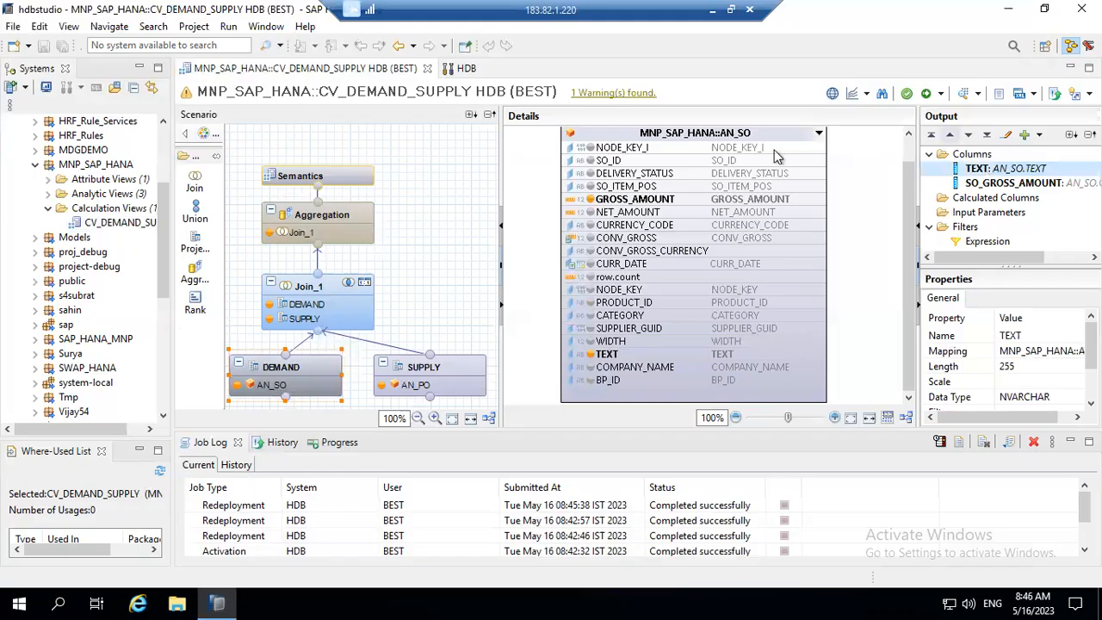
Review the SUPPLY, DEMAND and Join_1 nodes, and move Join_1 slightly up and to the right in the scenario.
{"action": "left_click", "coordinate": [405, 368]}
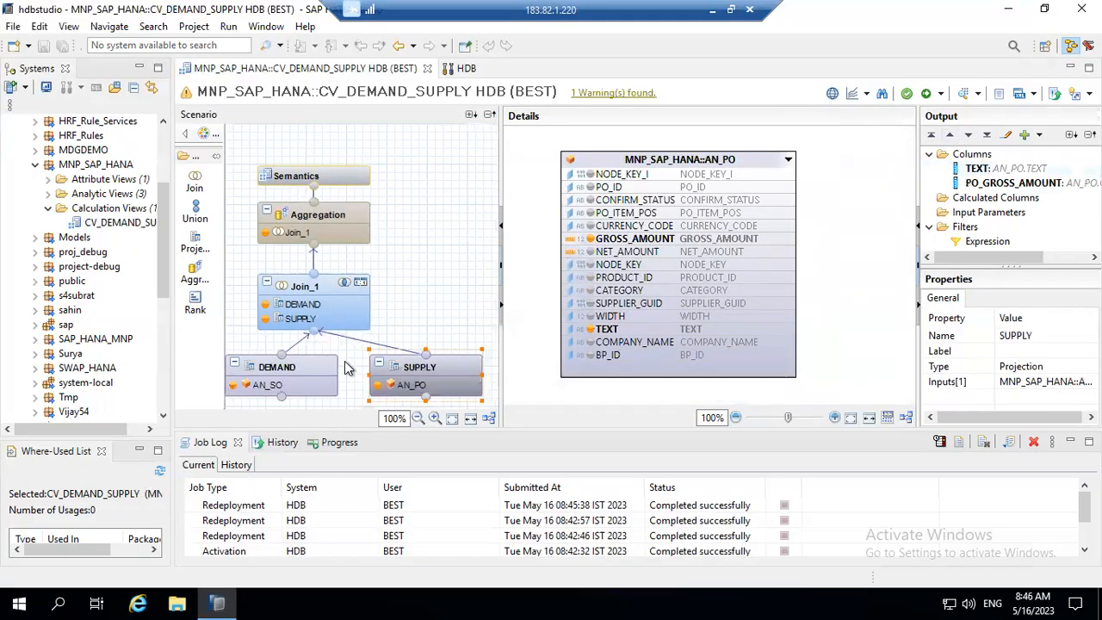
{"action": "left_click", "coordinate": [311, 370]}
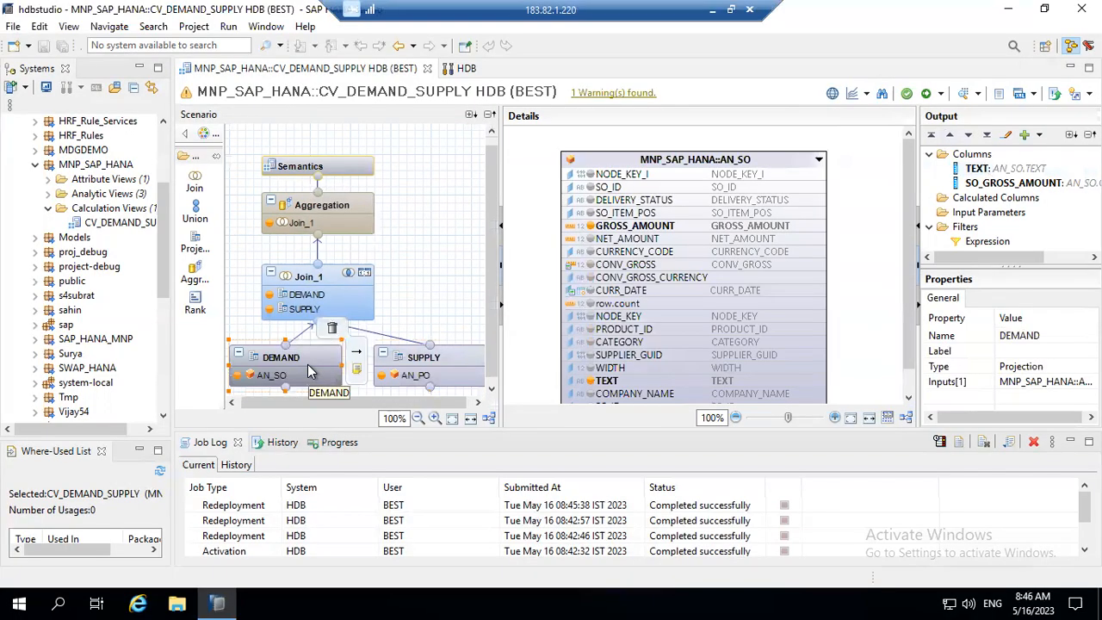
{"action": "left_click", "coordinate": [319, 293]}
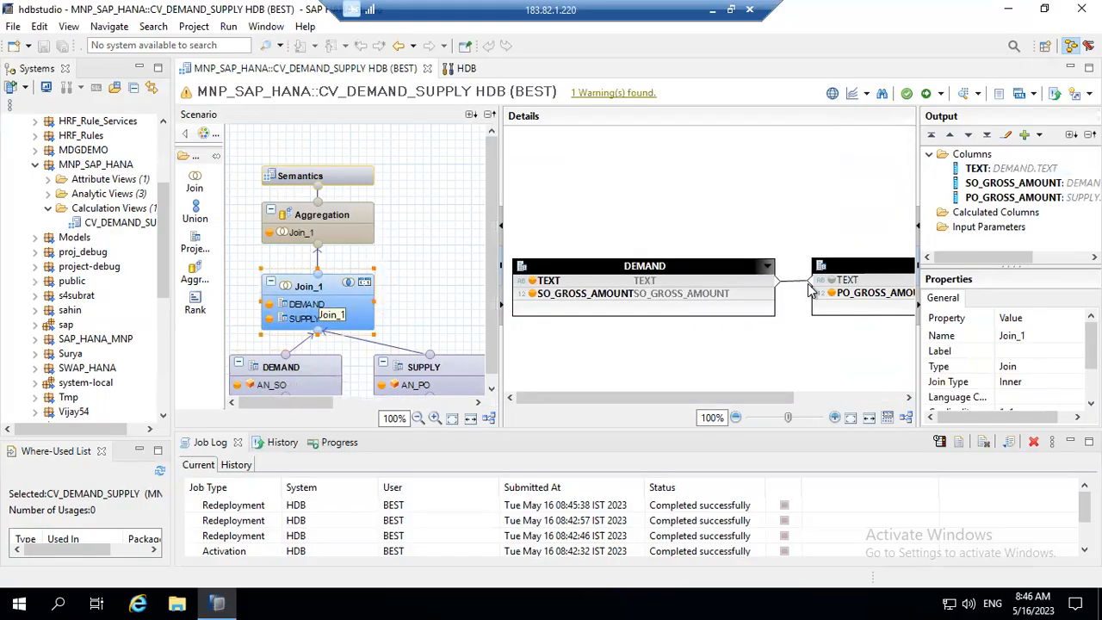
{"action": "left_click_drag", "start_coordinate": [317, 298], "coordinate": [381, 261]}
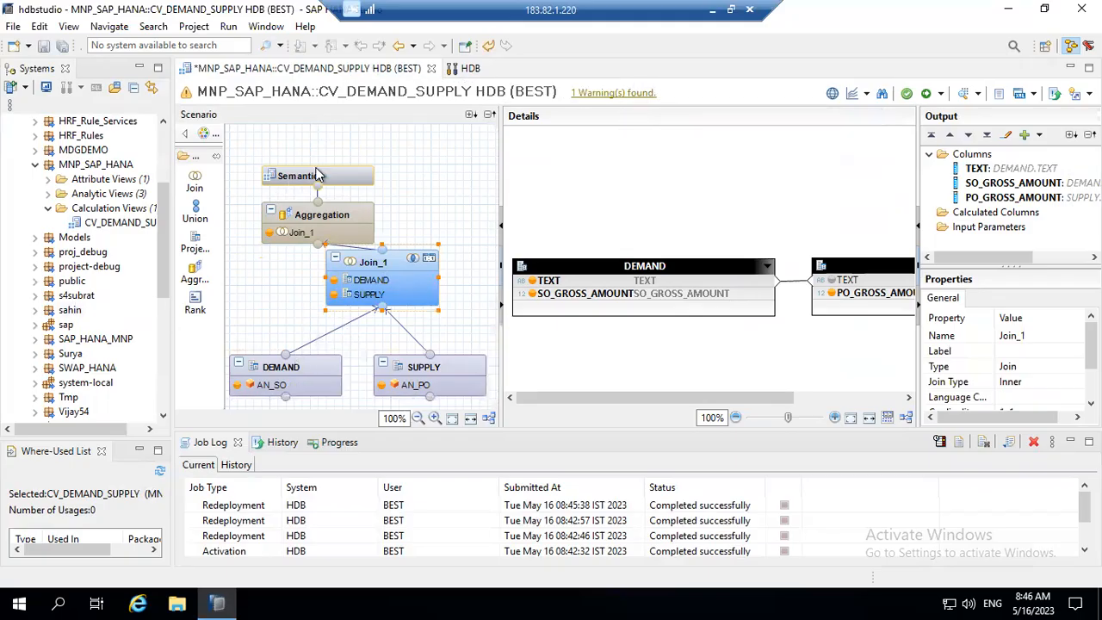
Review the general and advanced view properties of CV_DEMAND_SUPPLY in the Semantics node.
{"action": "left_click", "coordinate": [332, 179]}
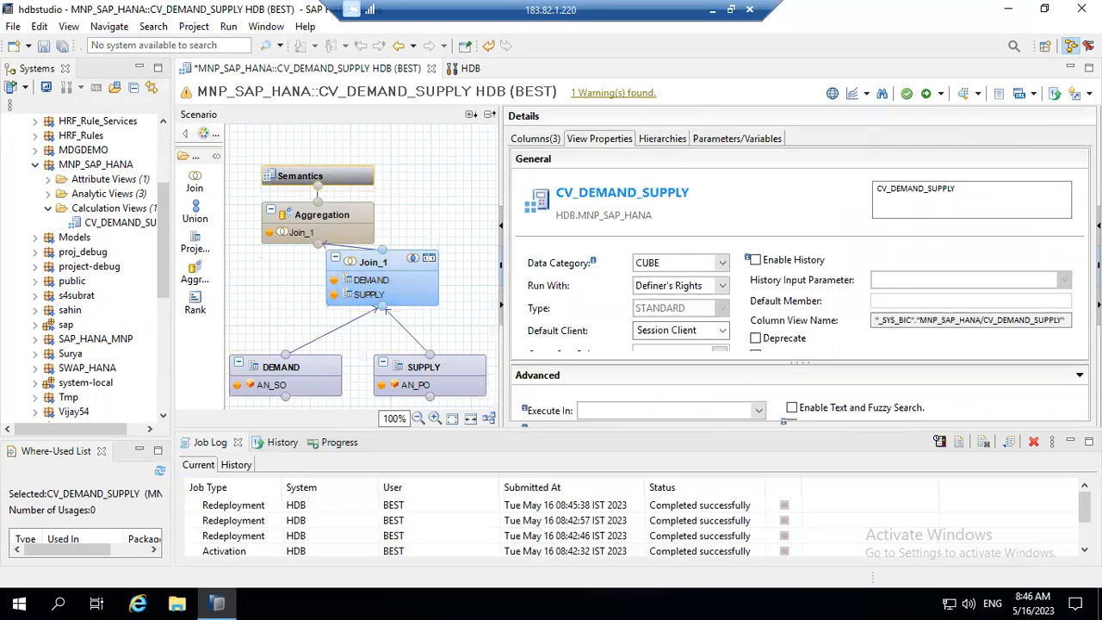
{"action": "left_click", "coordinate": [824, 363]}
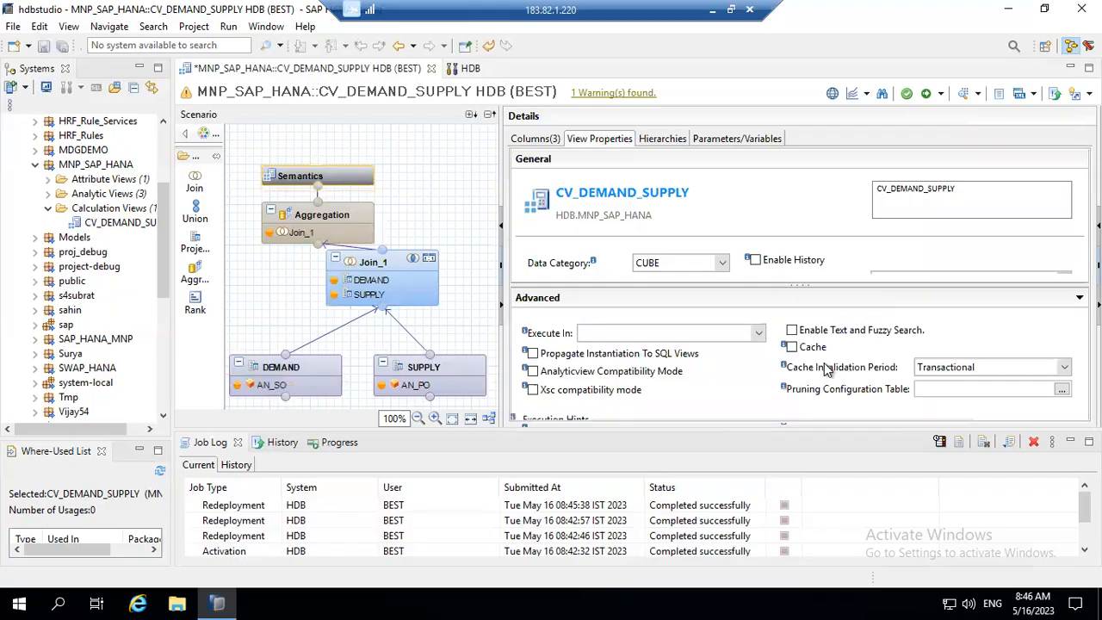
{"action": "left_click_drag", "start_coordinate": [842, 281], "coordinate": [875, 351]}
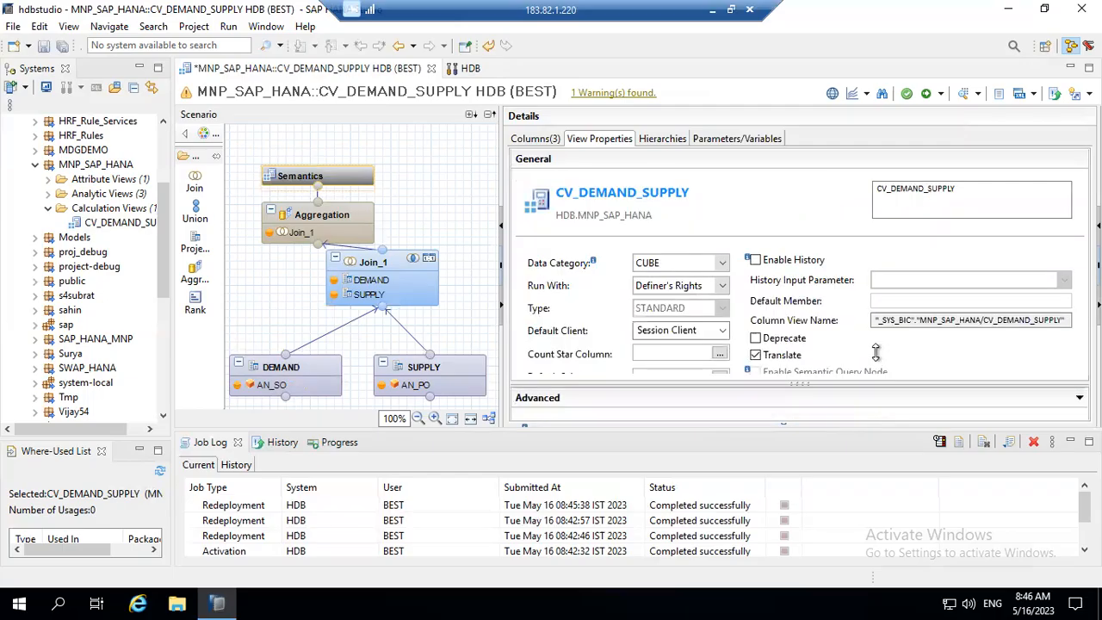
Review the output columns in the Semantics node and clear the Key flag of the TEXT column.
{"action": "left_click", "coordinate": [556, 138]}
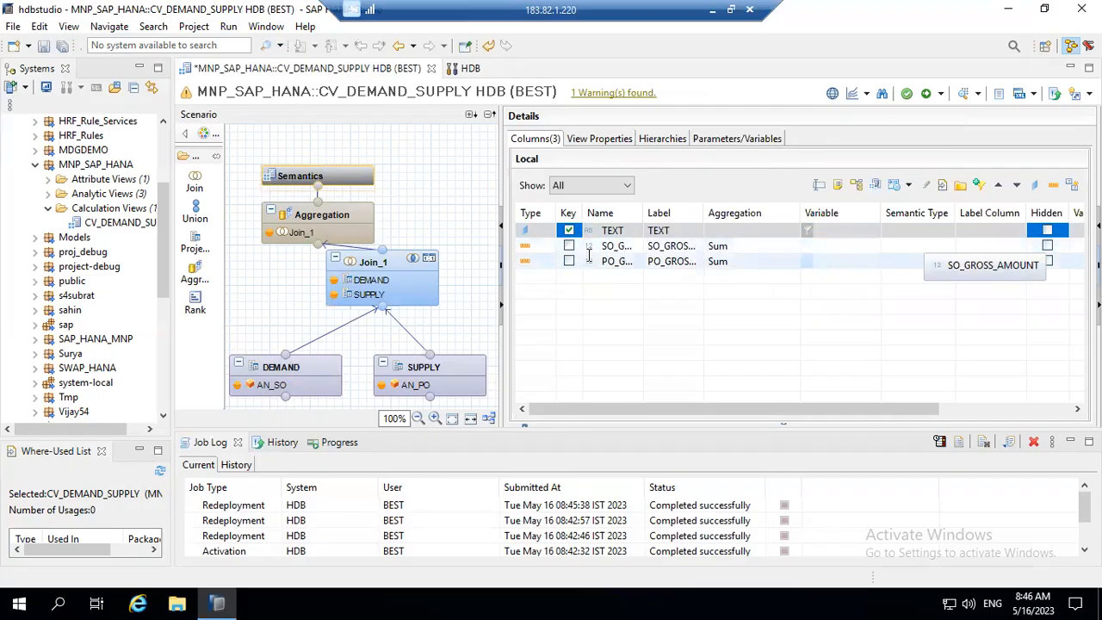
{"action": "left_click", "coordinate": [1004, 409]}
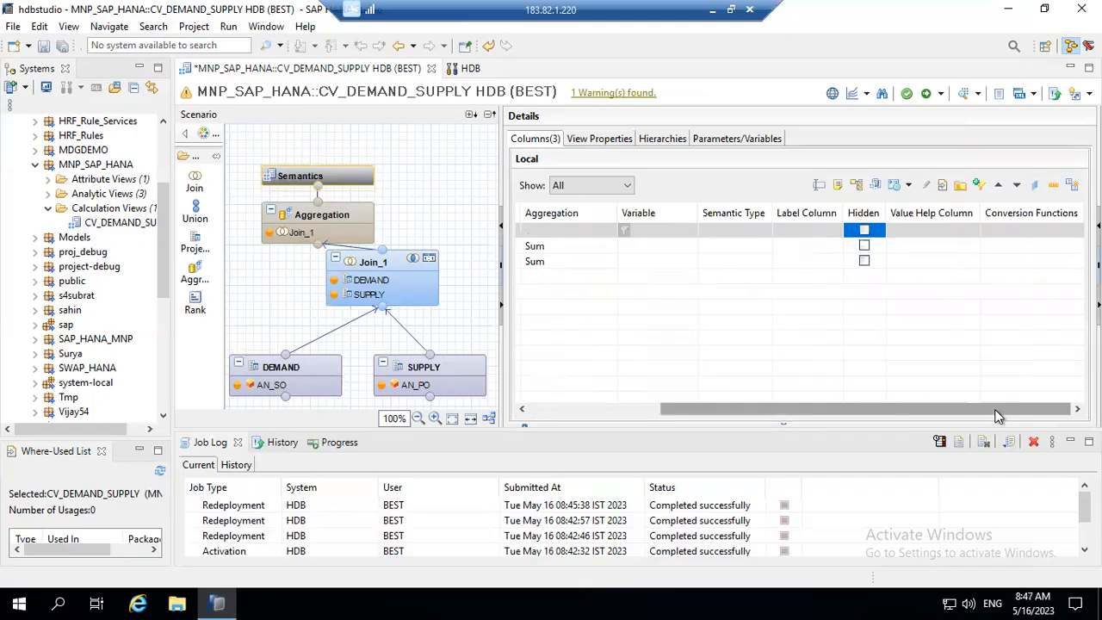
{"action": "left_click", "coordinate": [724, 411]}
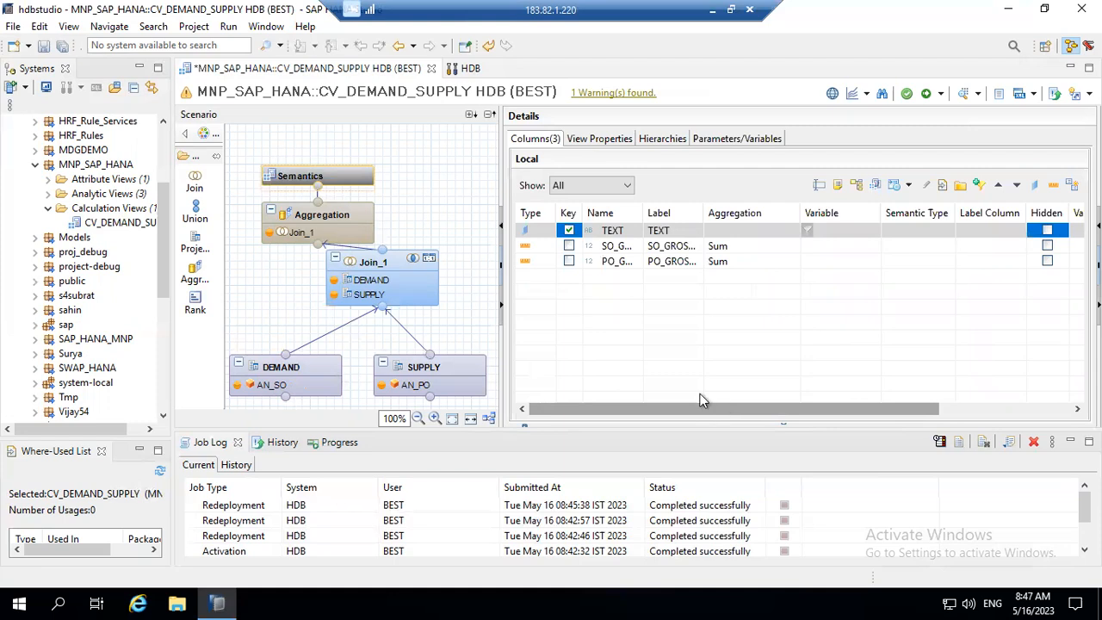
{"action": "left_click", "coordinate": [568, 229]}
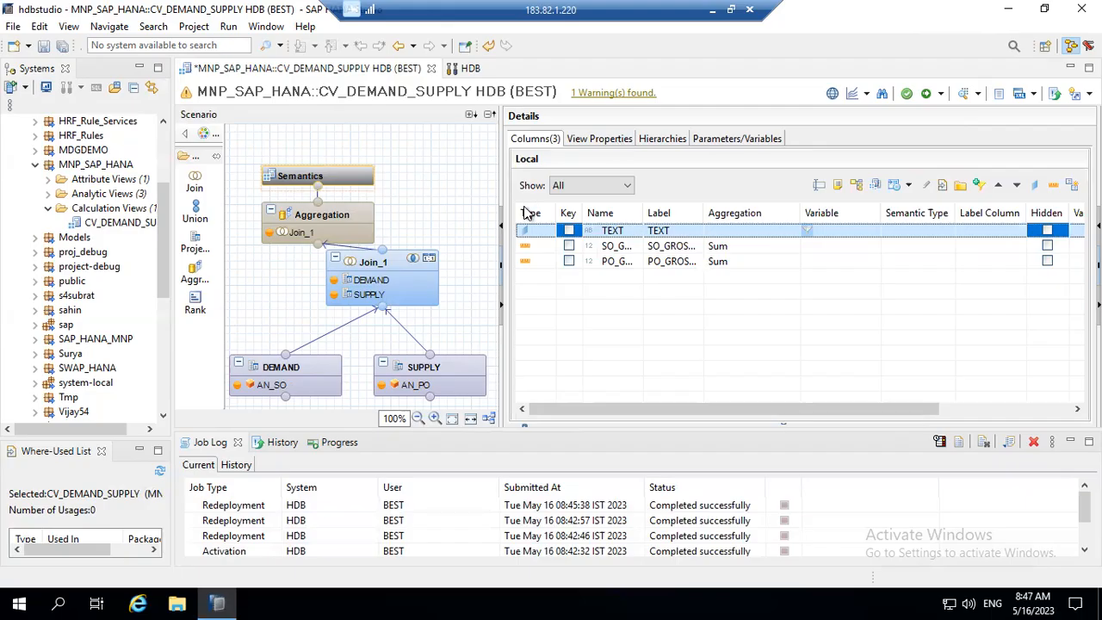
Remove the TEXT, SO_GROSS_AMOUNT and PO_GROSS_AMOUNT columns from the Aggregation node's output.
{"action": "left_click", "coordinate": [340, 217]}
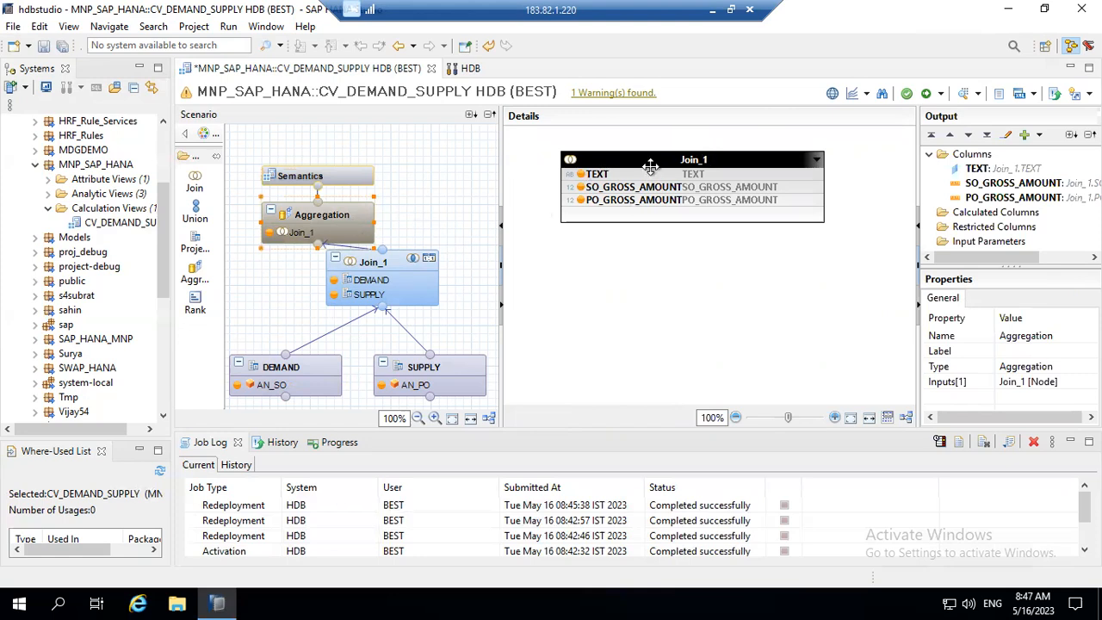
{"action": "left_click", "coordinate": [983, 170]}
{"action": "right_click", "coordinate": [983, 170]}
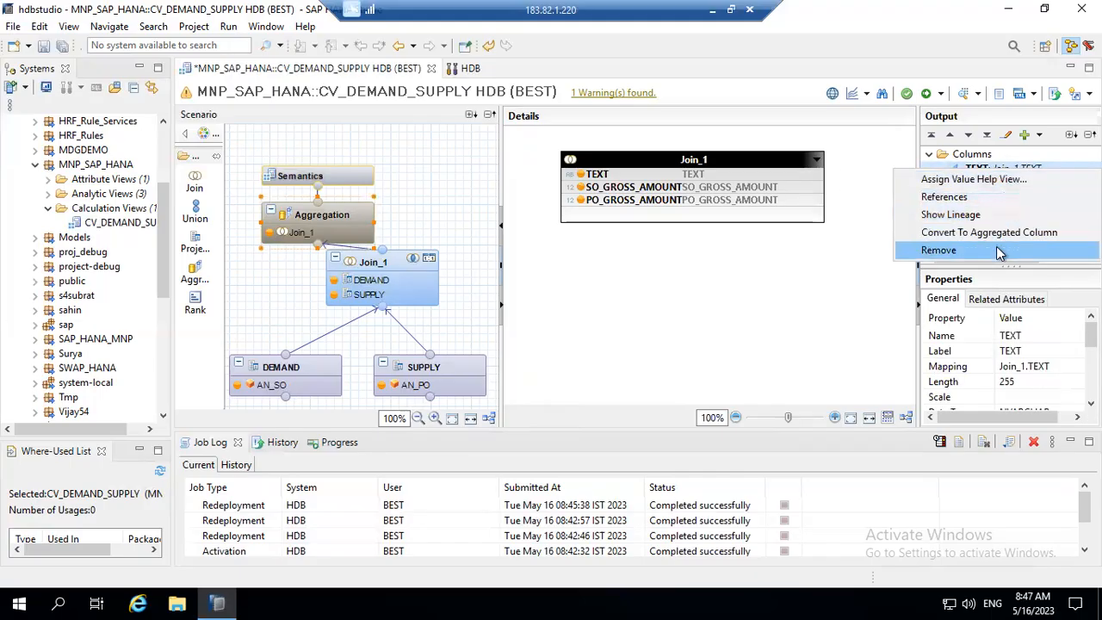
{"action": "left_click", "coordinate": [938, 250]}
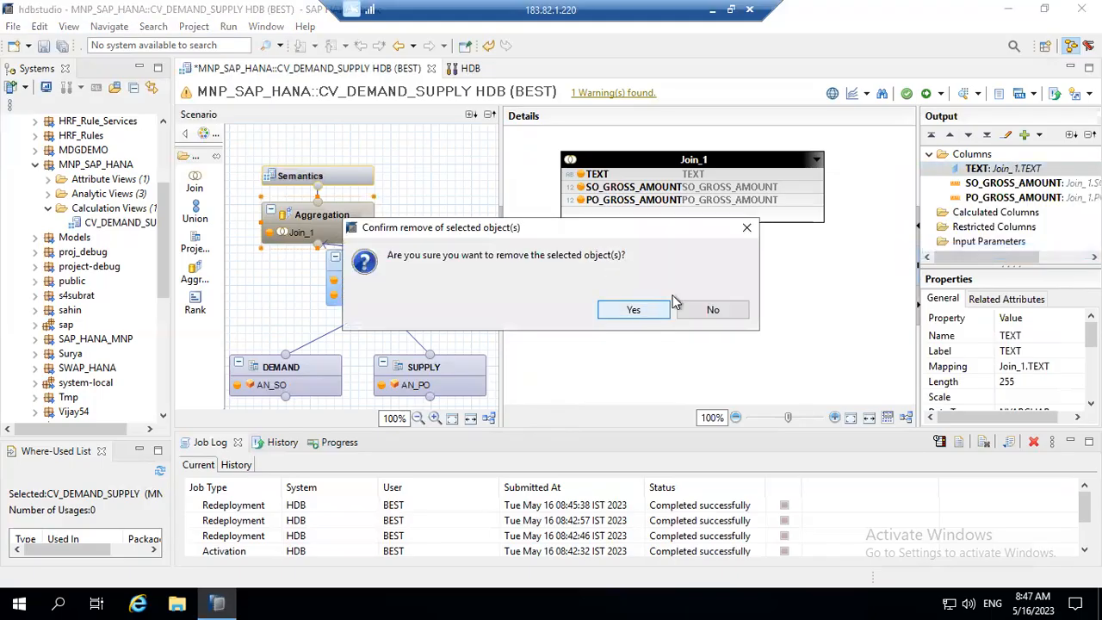
{"action": "left_click", "coordinate": [637, 308]}
{"action": "left_click", "coordinate": [981, 169]}
{"action": "right_click", "coordinate": [981, 170]}
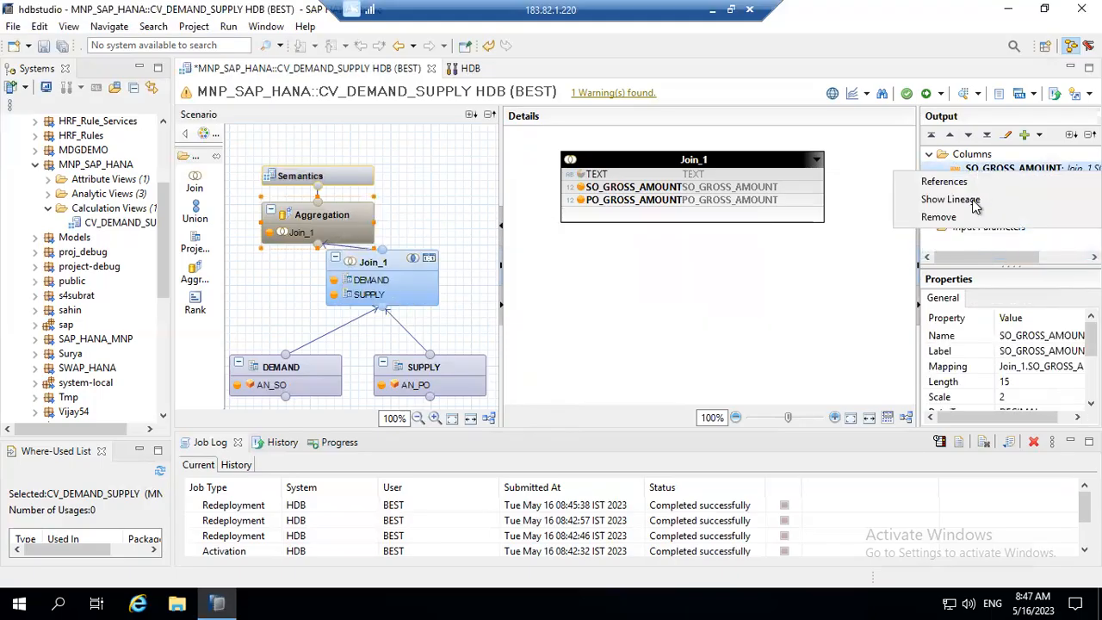
{"action": "left_click", "coordinate": [972, 216]}
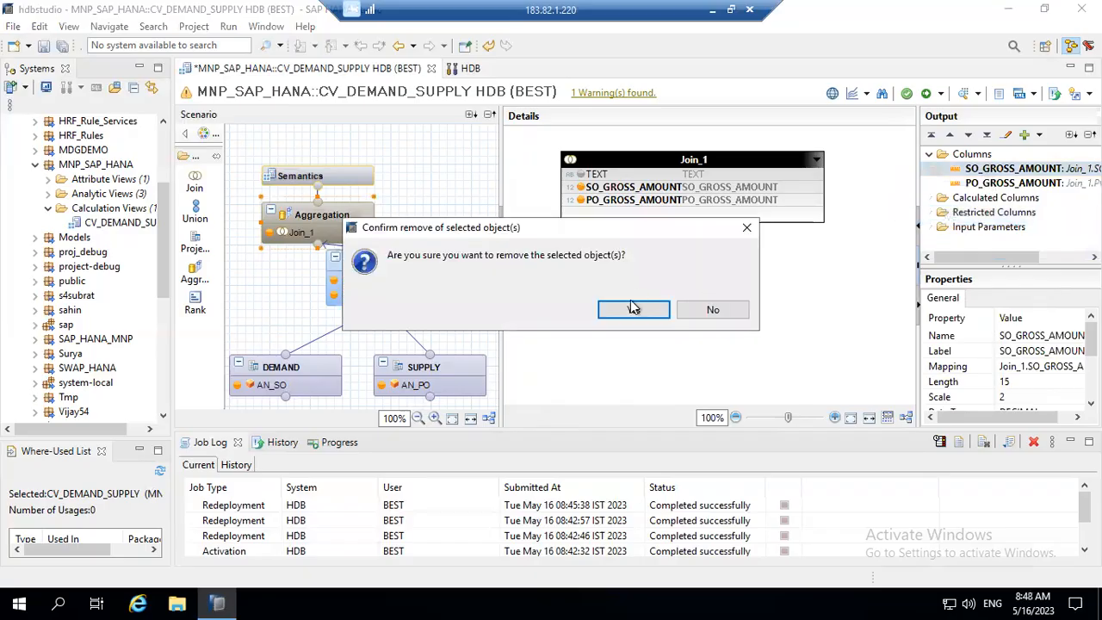
{"action": "key", "text": "Return"}
{"action": "left_click", "coordinate": [982, 169]}
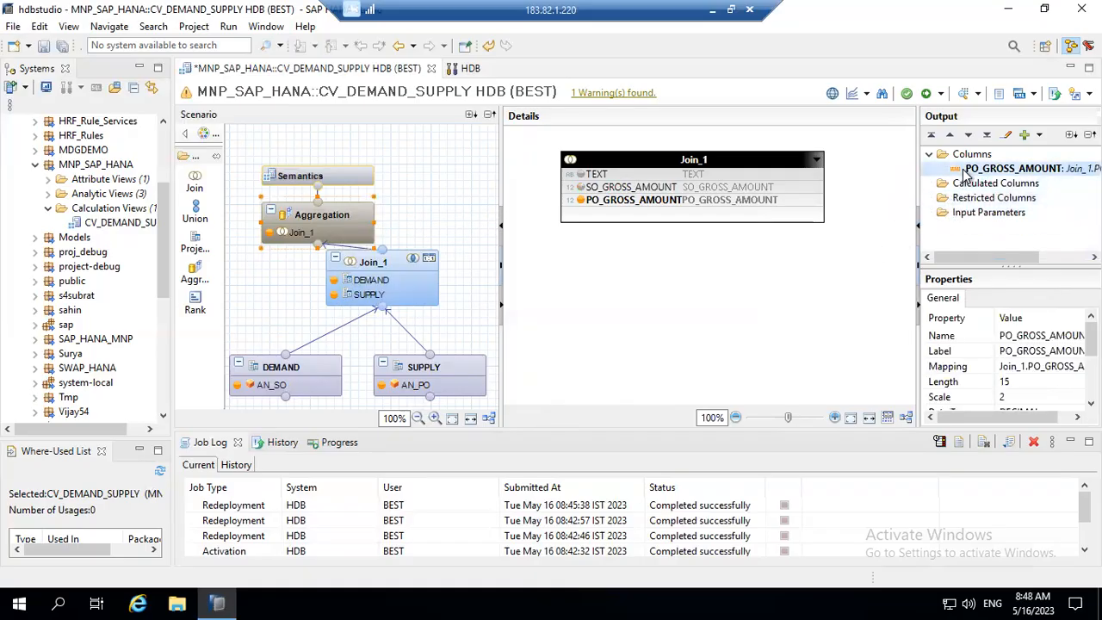
{"action": "right_click", "coordinate": [981, 169]}
{"action": "left_click", "coordinate": [964, 217]}
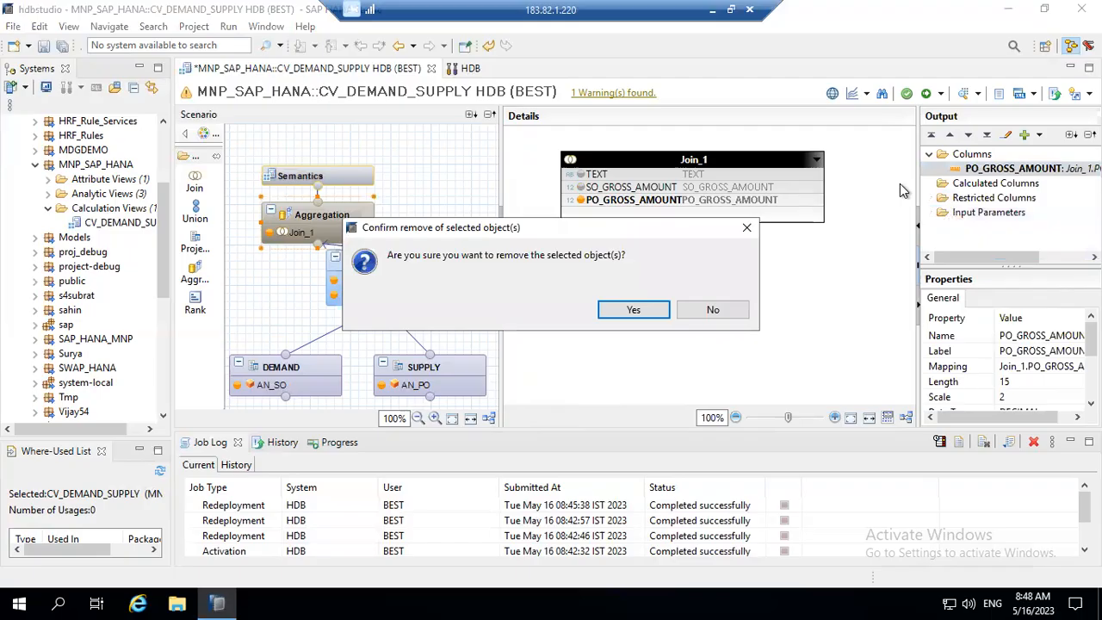
{"action": "left_click", "coordinate": [620, 309]}
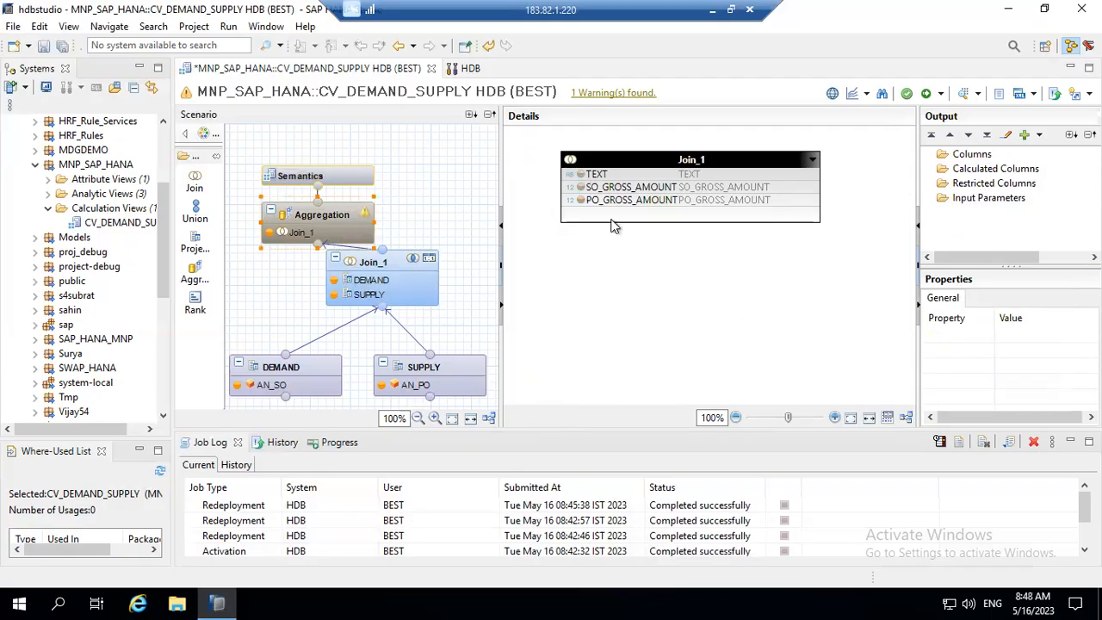
Add TEXT to the Aggregation output, and add SO_GROSS_AMOUNT and PO_GROSS_AMOUNT as aggregated columns.
{"action": "left_click", "coordinate": [600, 176]}
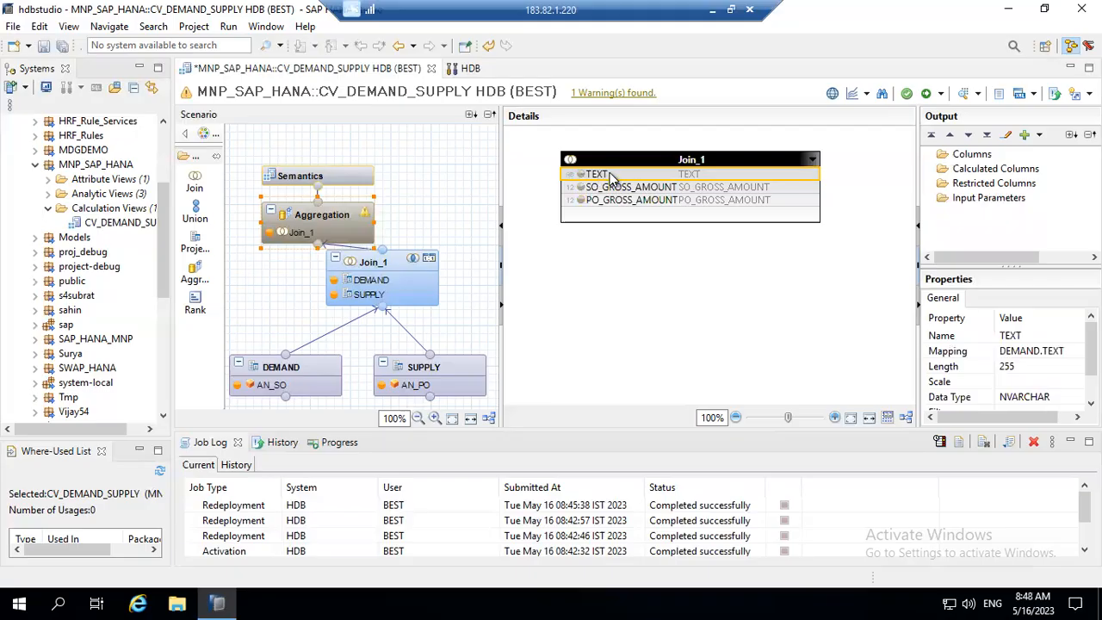
{"action": "right_click", "coordinate": [610, 175]}
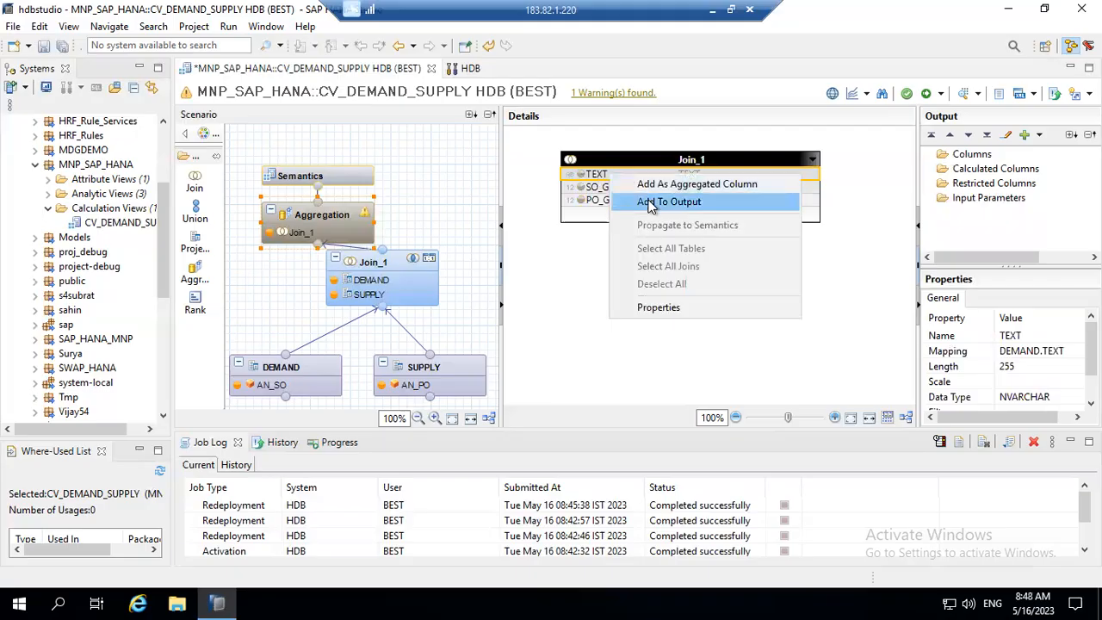
{"action": "left_click", "coordinate": [650, 200]}
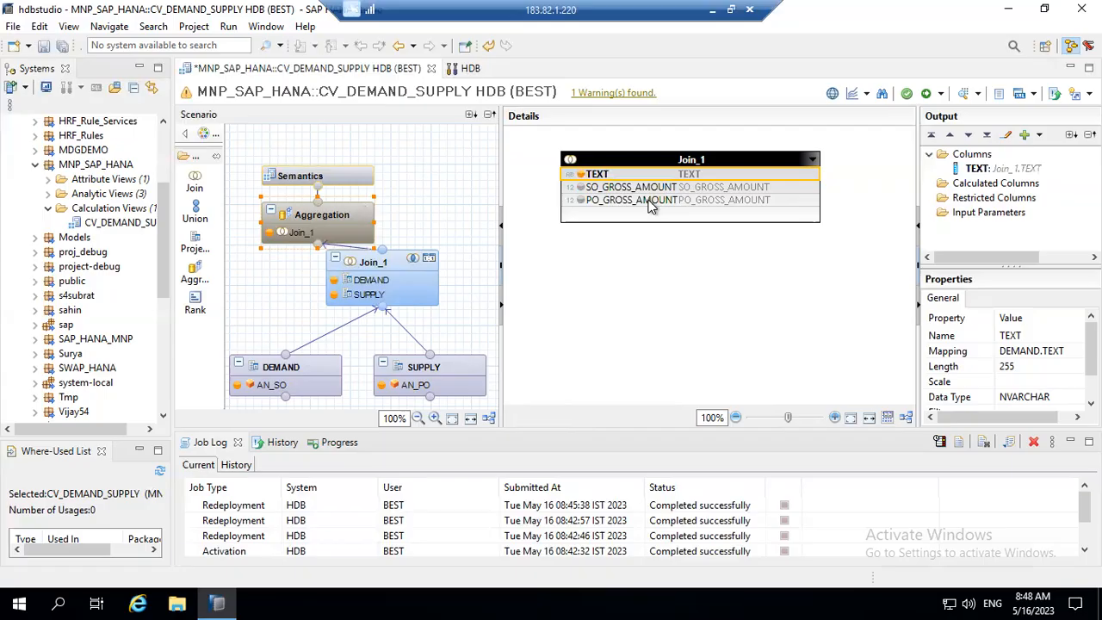
{"action": "right_click", "coordinate": [635, 191]}
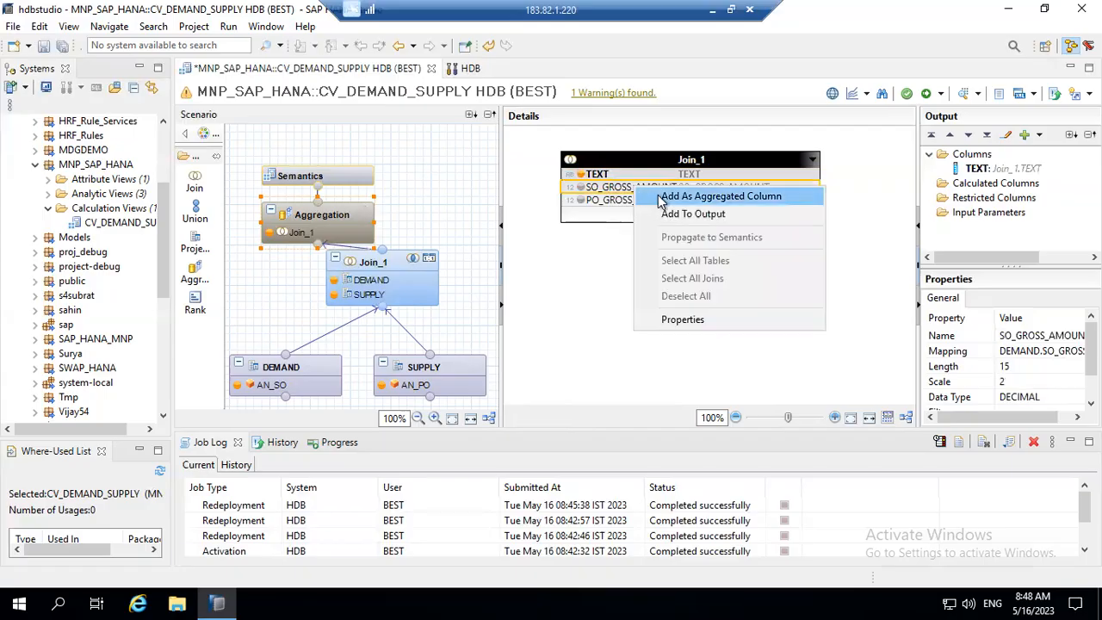
{"action": "left_click", "coordinate": [649, 202]}
{"action": "right_click", "coordinate": [647, 203]}
{"action": "left_click", "coordinate": [664, 211]}
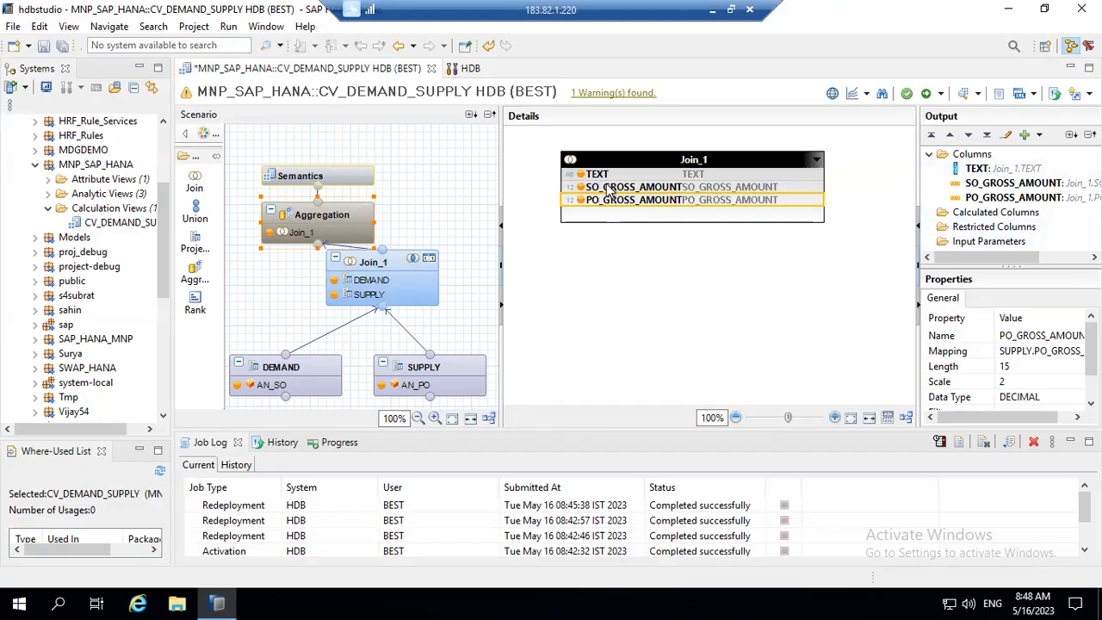
Move Join_1 directly below Aggregation in the scenario, and review the definition of the join between DEMAND and SUPPLY.
{"action": "left_click_drag", "start_coordinate": [357, 261], "coordinate": [302, 277]}
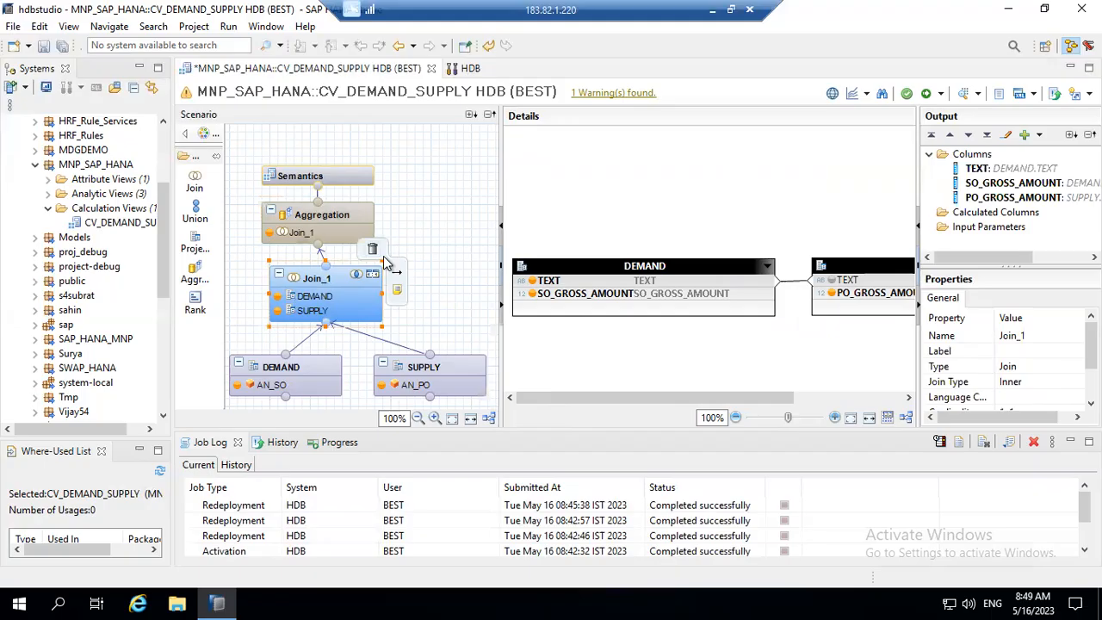
{"action": "left_click", "coordinate": [788, 280]}
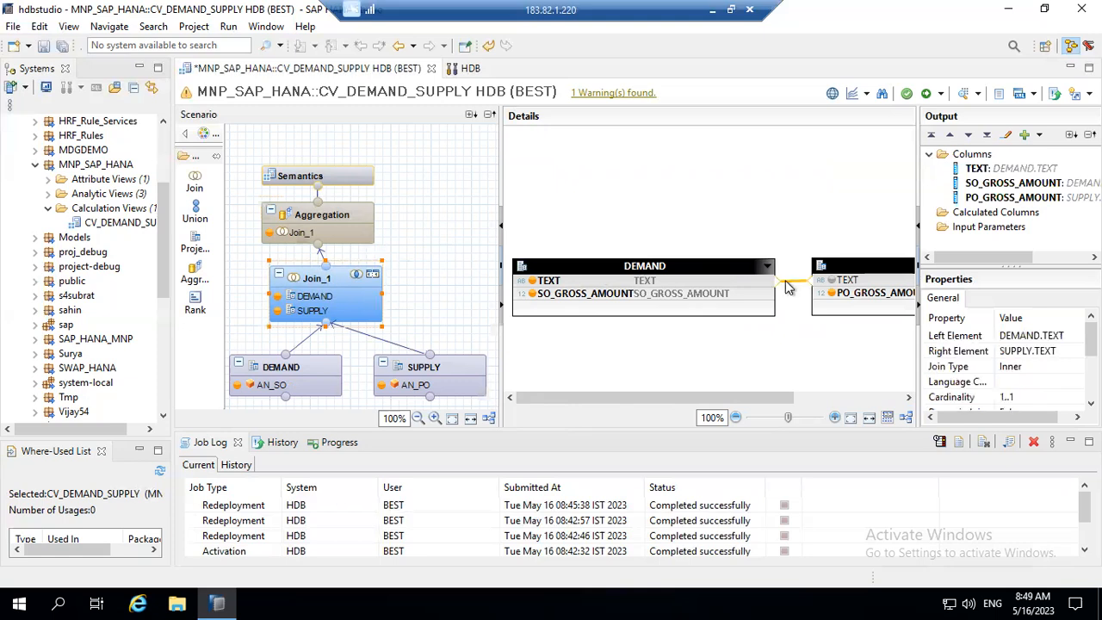
{"action": "left_click", "coordinate": [787, 278]}
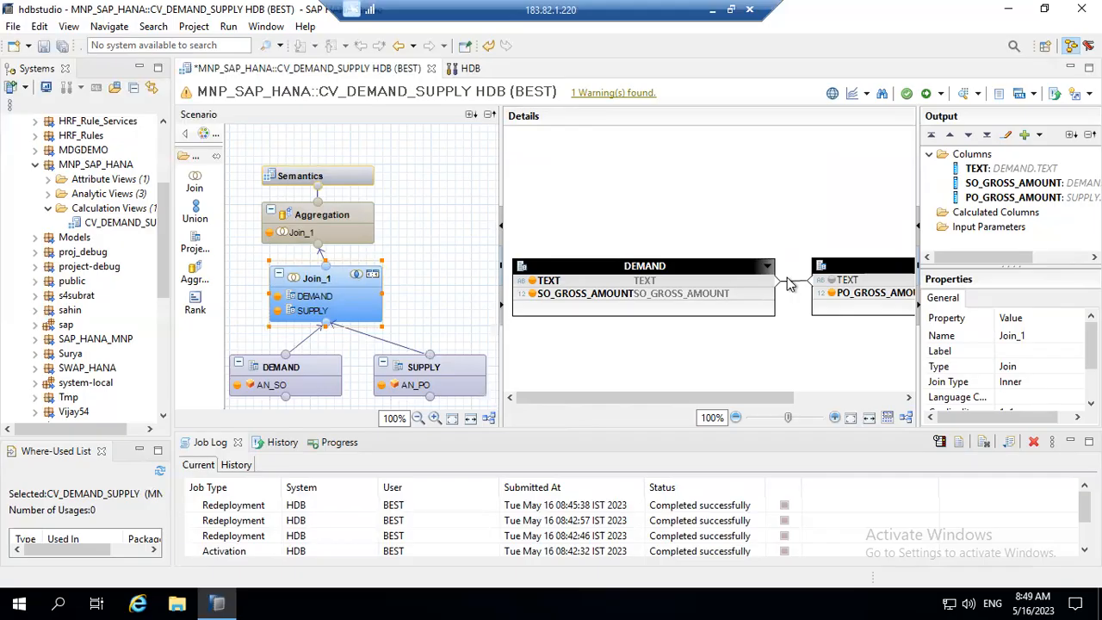
{"action": "double_click", "coordinate": [794, 289]}
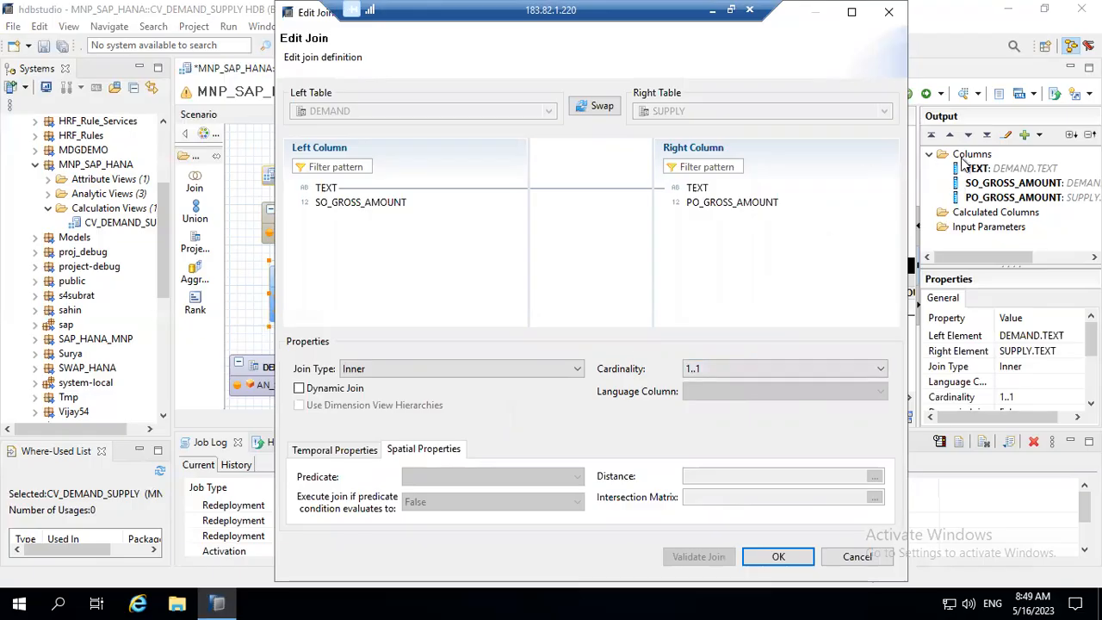
{"action": "left_click", "coordinate": [779, 557]}
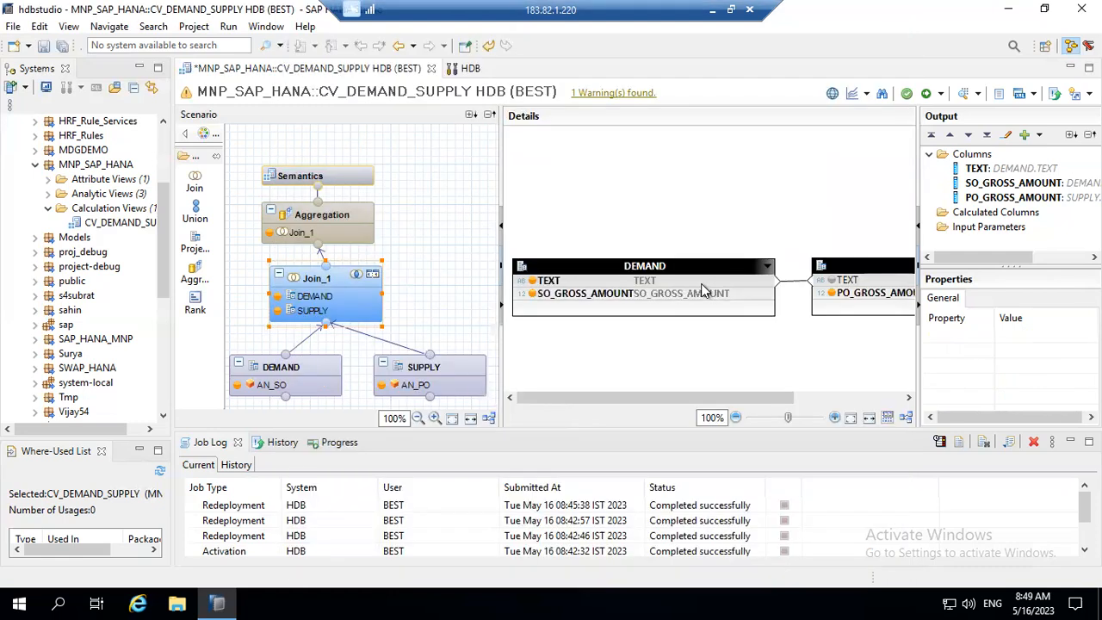
Remove the TEXT column from the Join_1 output together with its references in the other nodes.
{"action": "left_click", "coordinate": [700, 284]}
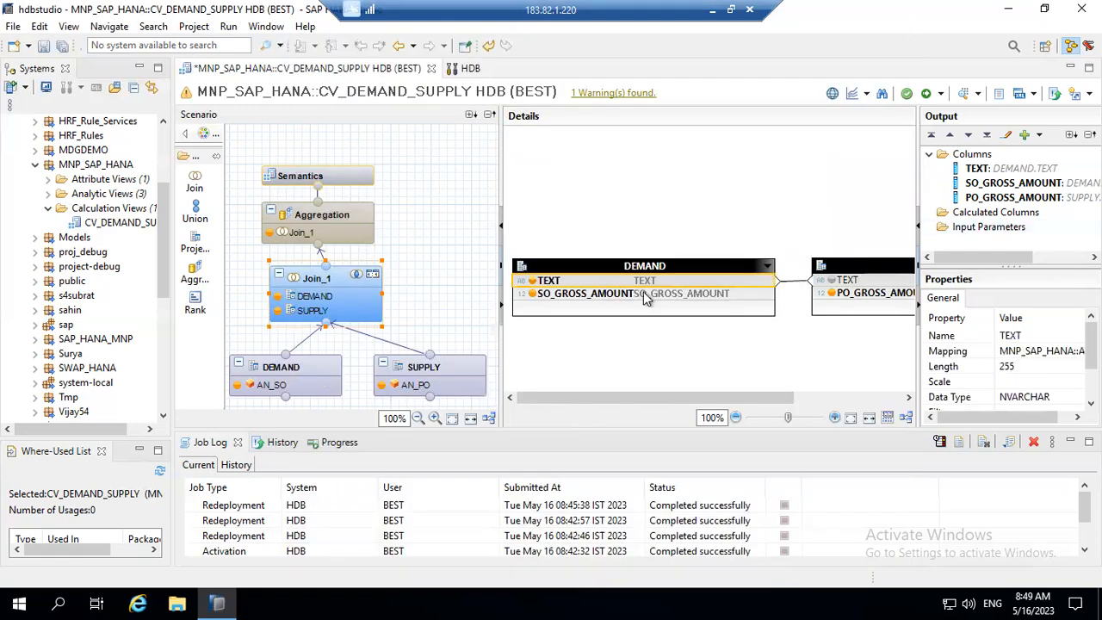
{"action": "right_click", "coordinate": [720, 287]}
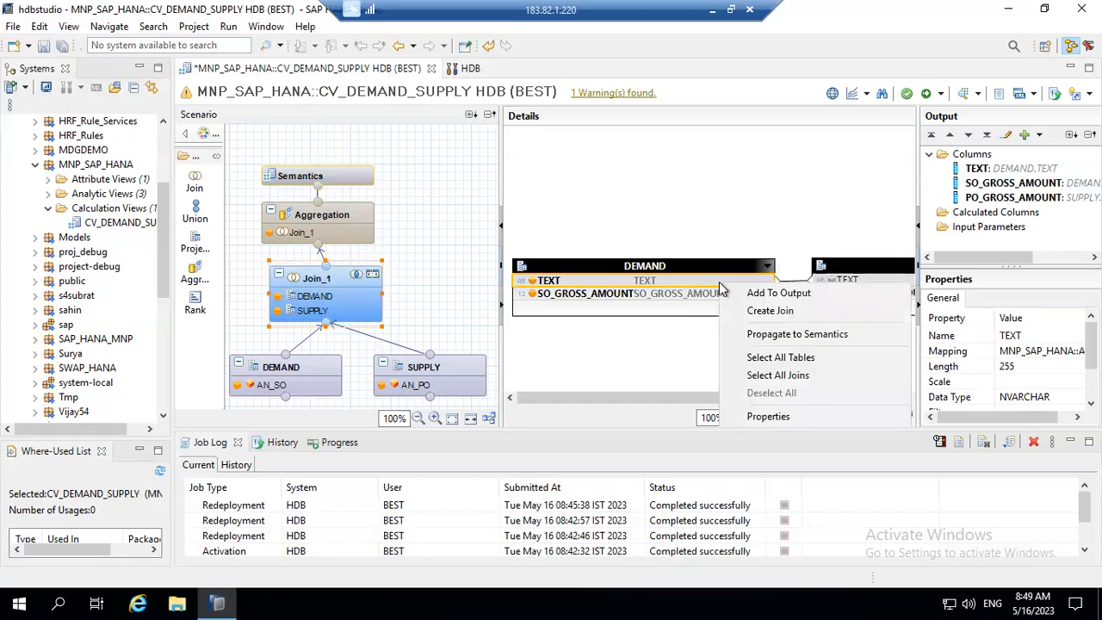
{"action": "left_click", "coordinate": [1014, 172]}
{"action": "right_click", "coordinate": [1012, 170]}
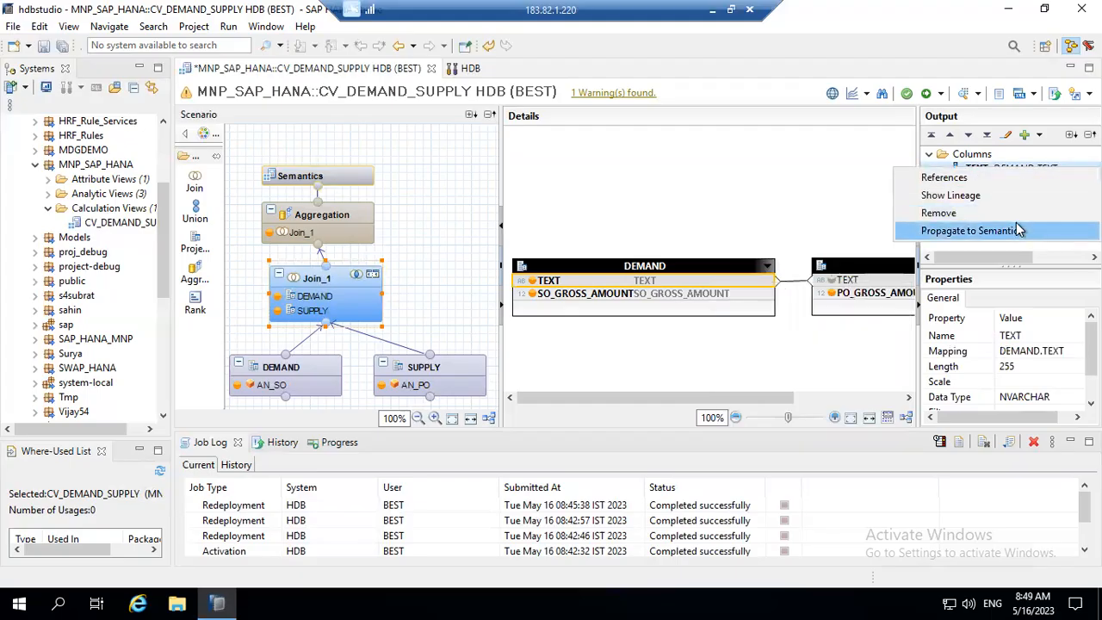
{"action": "left_click", "coordinate": [1012, 214]}
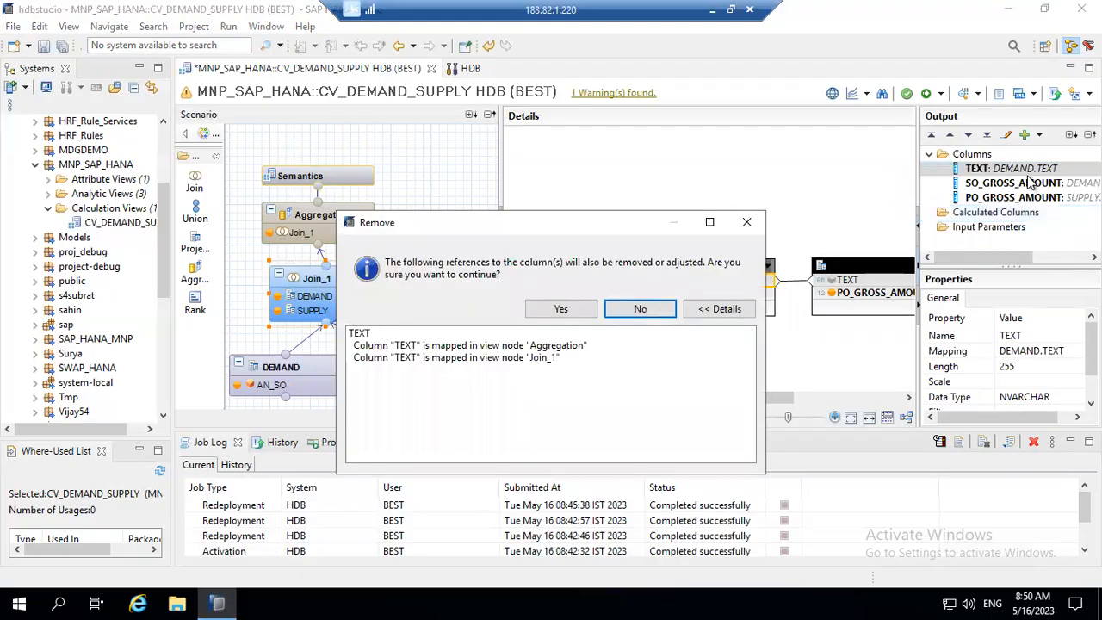
{"action": "left_click", "coordinate": [580, 315]}
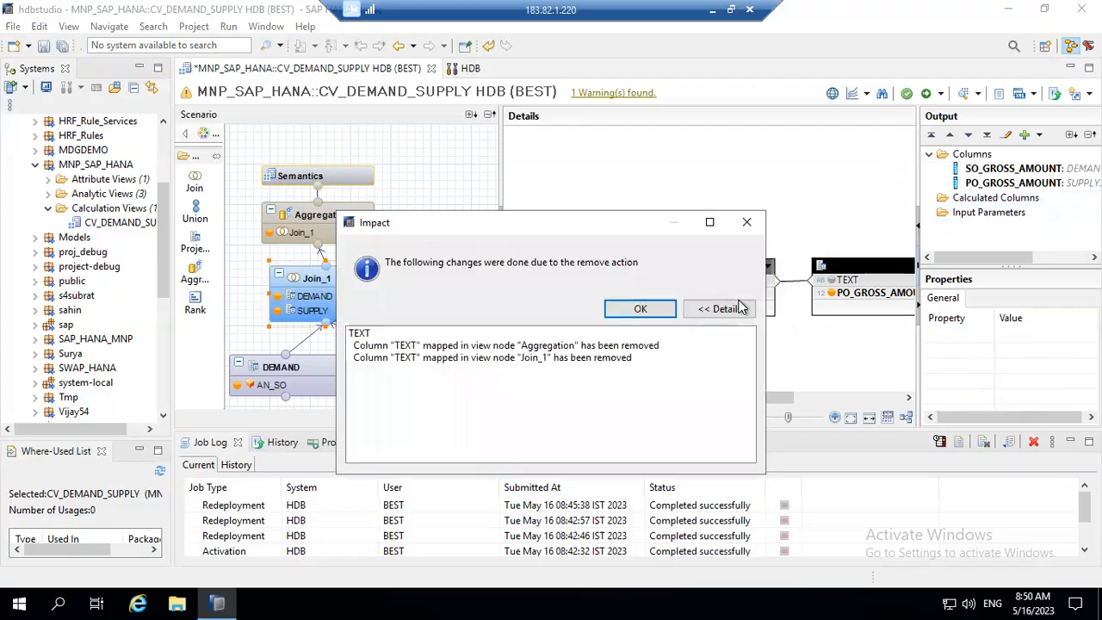
{"action": "left_click", "coordinate": [642, 310]}
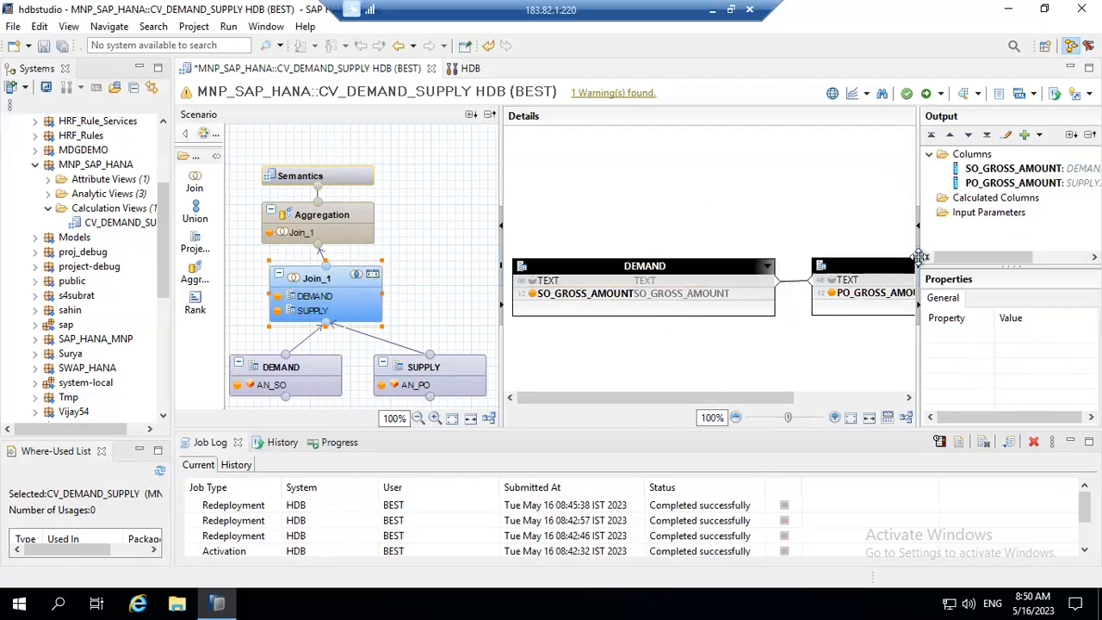
Remove the SO_GROSS_AMOUNT column from the Join_1 output together with its references.
{"action": "left_click", "coordinate": [1003, 171]}
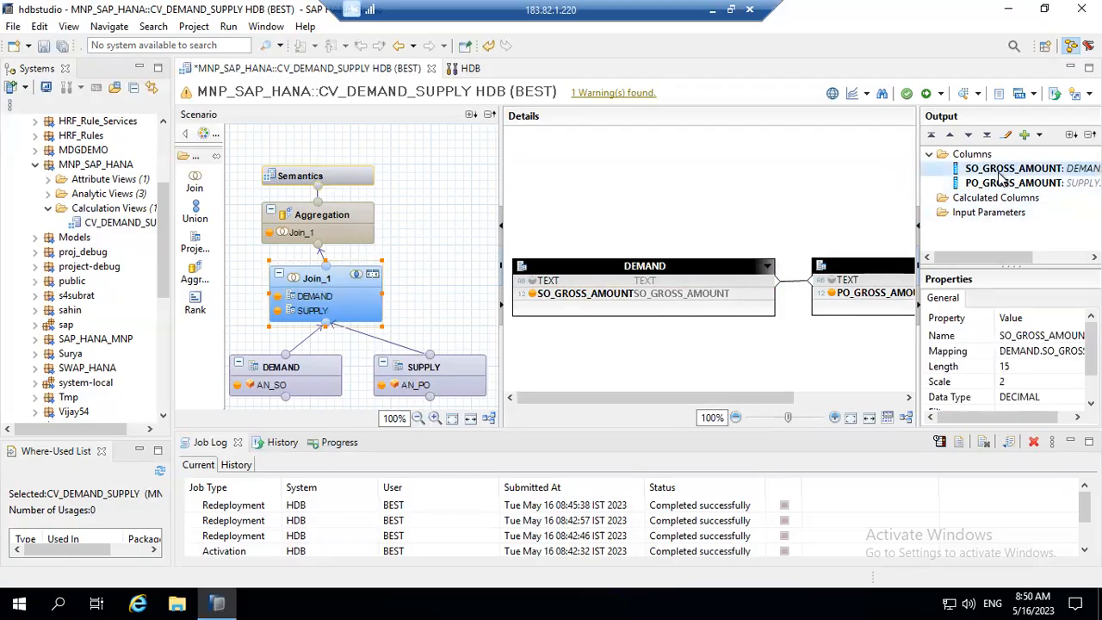
{"action": "right_click", "coordinate": [1003, 172]}
{"action": "left_click", "coordinate": [1005, 219]}
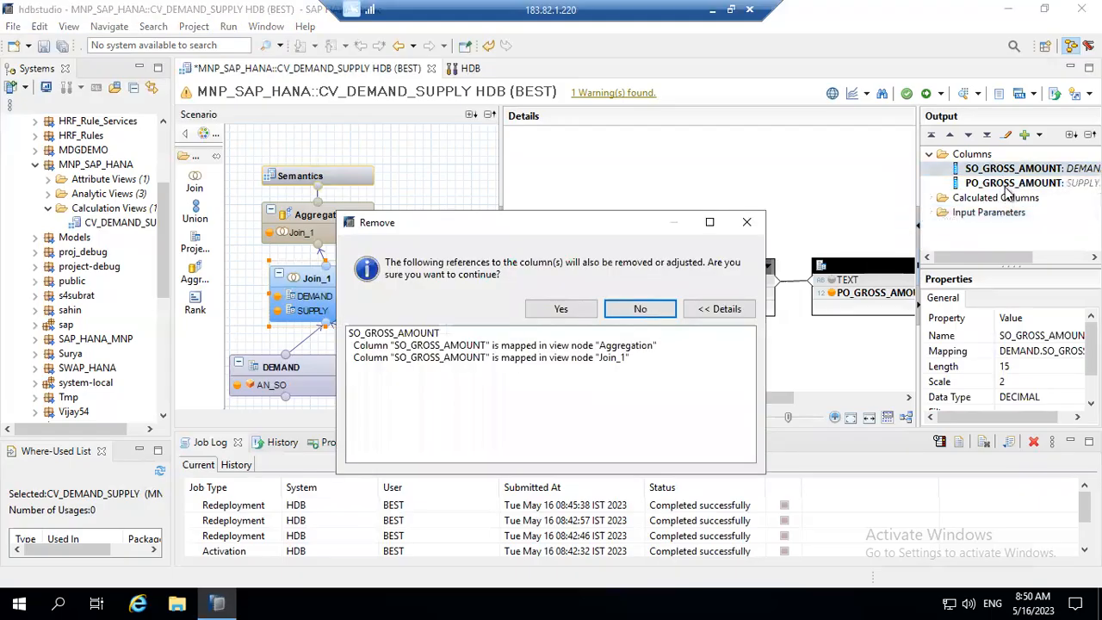
{"action": "left_click", "coordinate": [585, 317]}
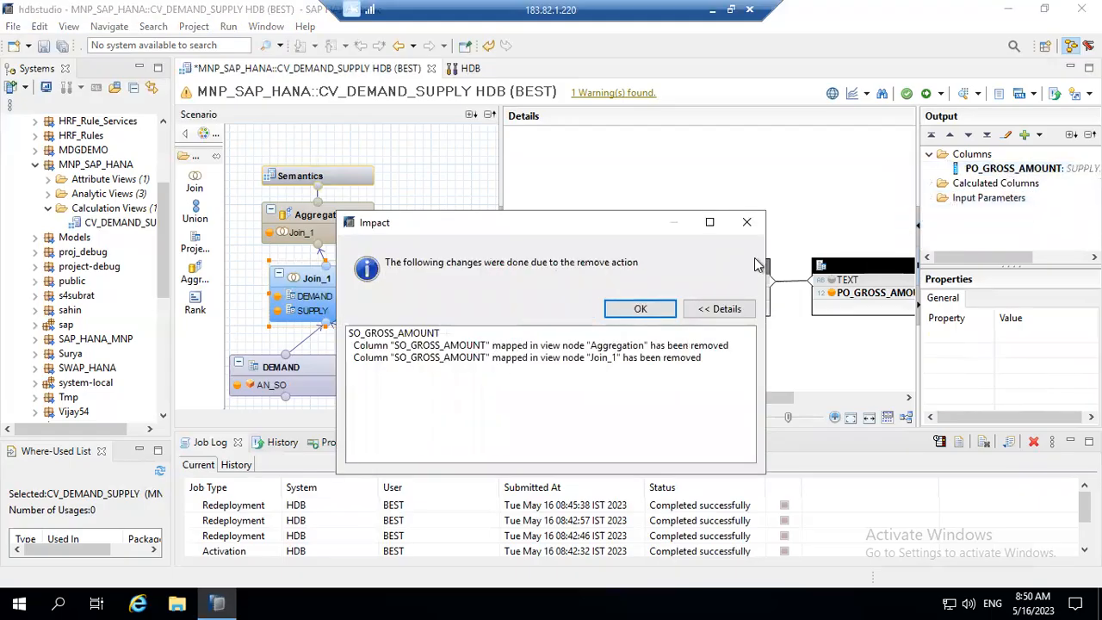
{"action": "left_click", "coordinate": [645, 310]}
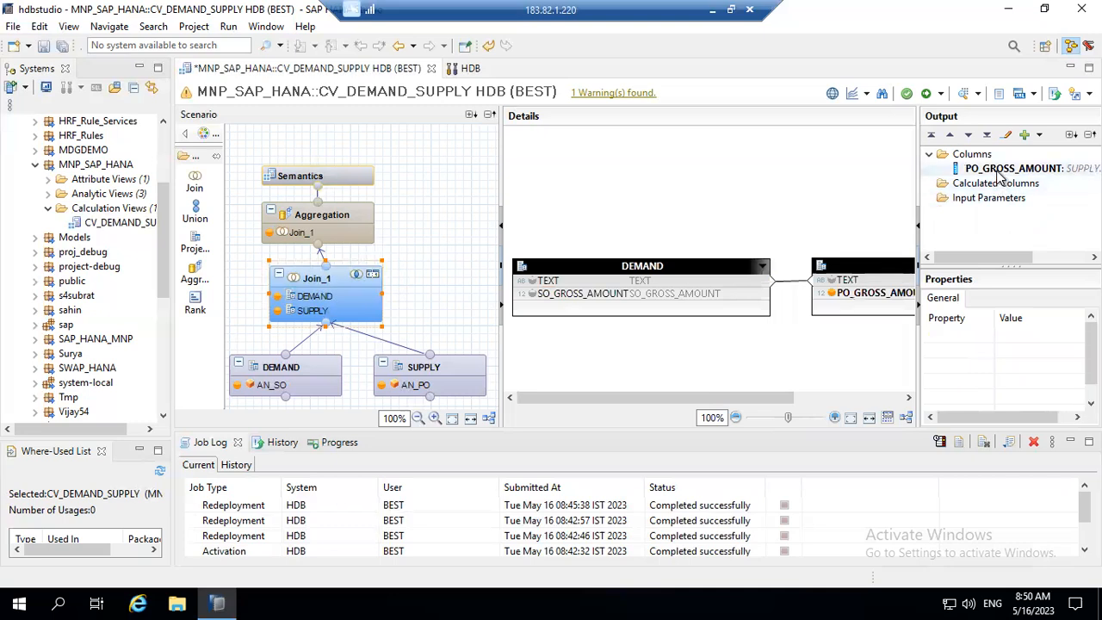
Remove the PO_GROSS_AMOUNT column from the Join_1 output together with its references in the other nodes.
{"action": "left_click", "coordinate": [1003, 170]}
{"action": "right_click", "coordinate": [1003, 170]}
{"action": "left_click", "coordinate": [962, 217]}
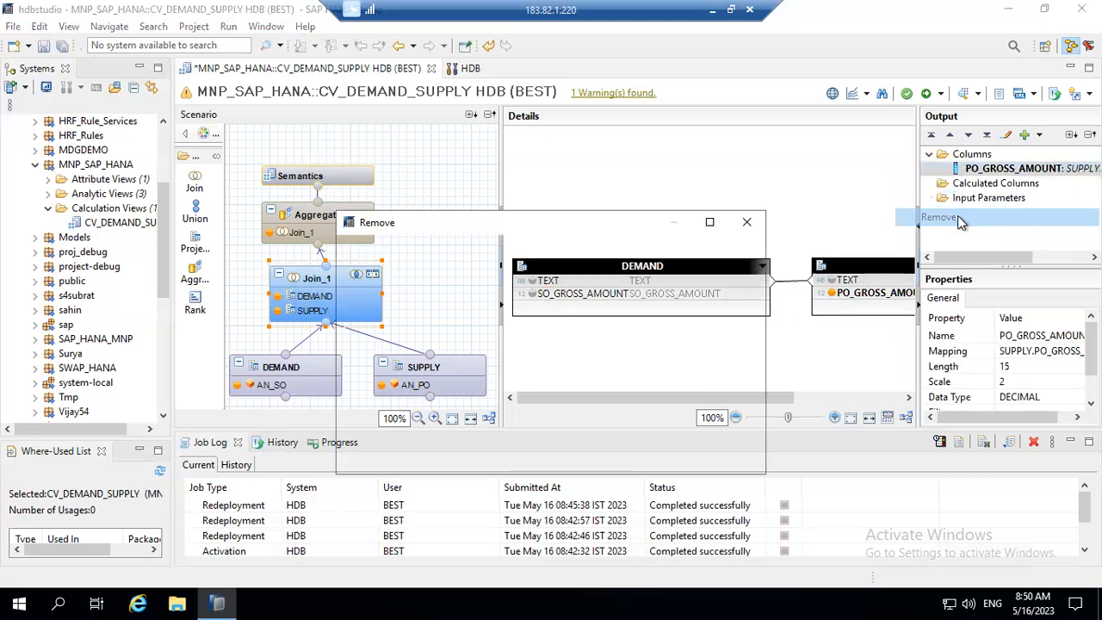
{"action": "left_click", "coordinate": [577, 317]}
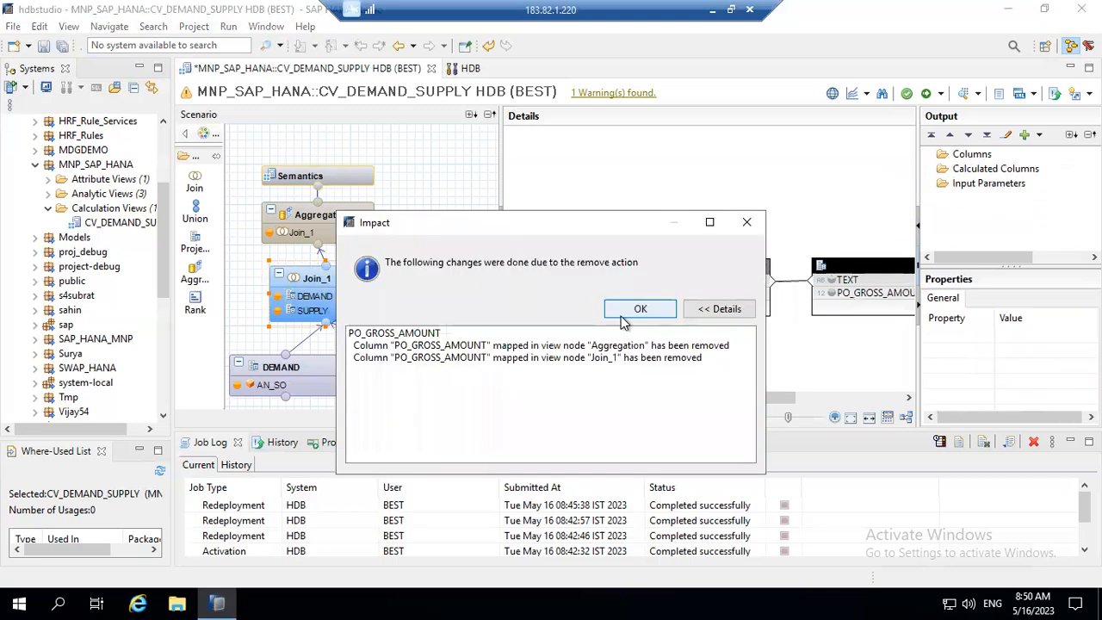
{"action": "left_click", "coordinate": [644, 310]}
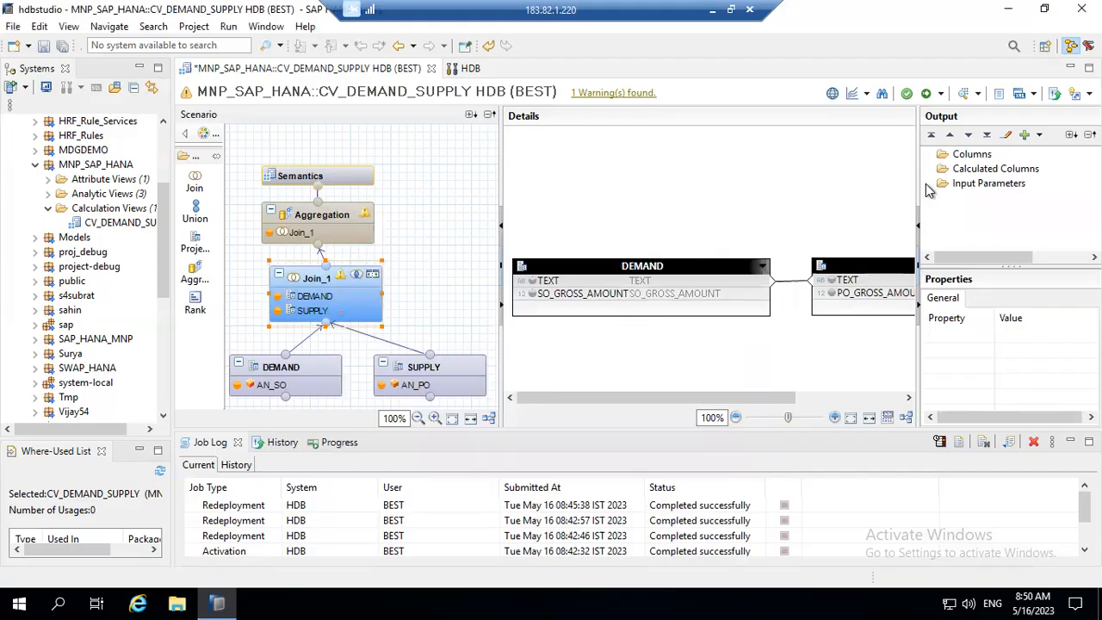
Review the definition of the join on TEXT between DEMAND and SUPPLY, and check the Join_1 and Aggregation nodes.
{"action": "left_click", "coordinate": [795, 284]}
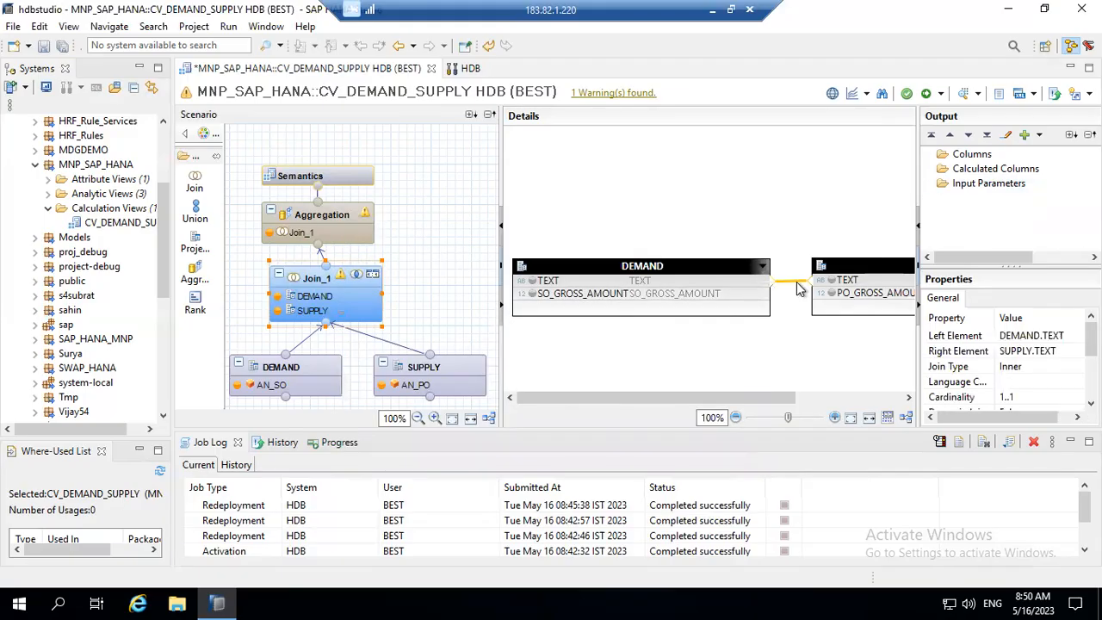
{"action": "double_click", "coordinate": [797, 284]}
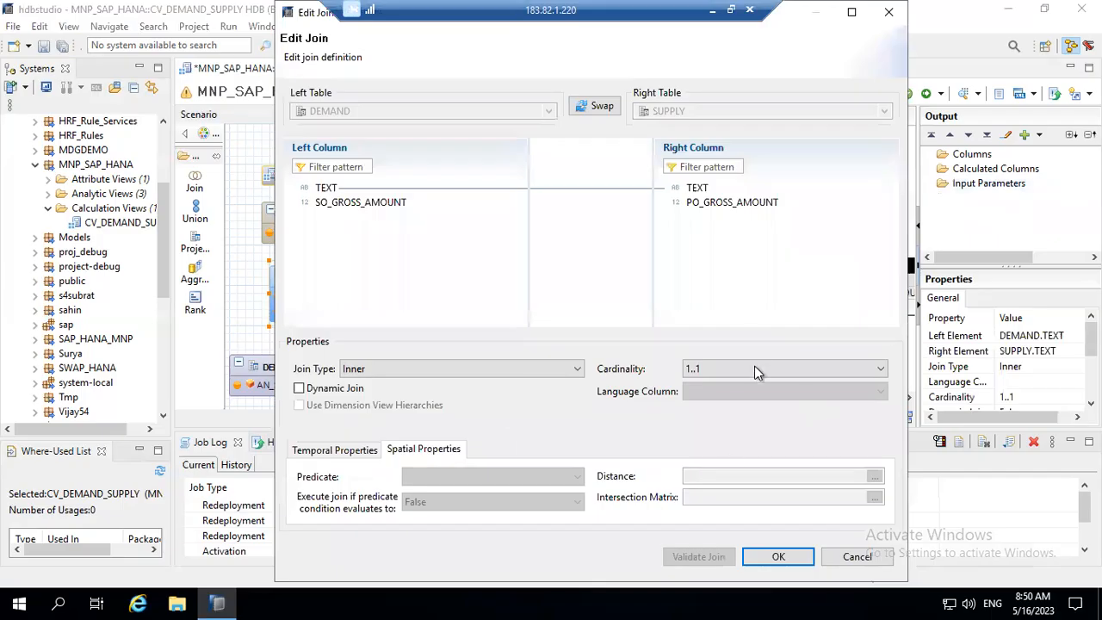
{"action": "left_click", "coordinate": [779, 557]}
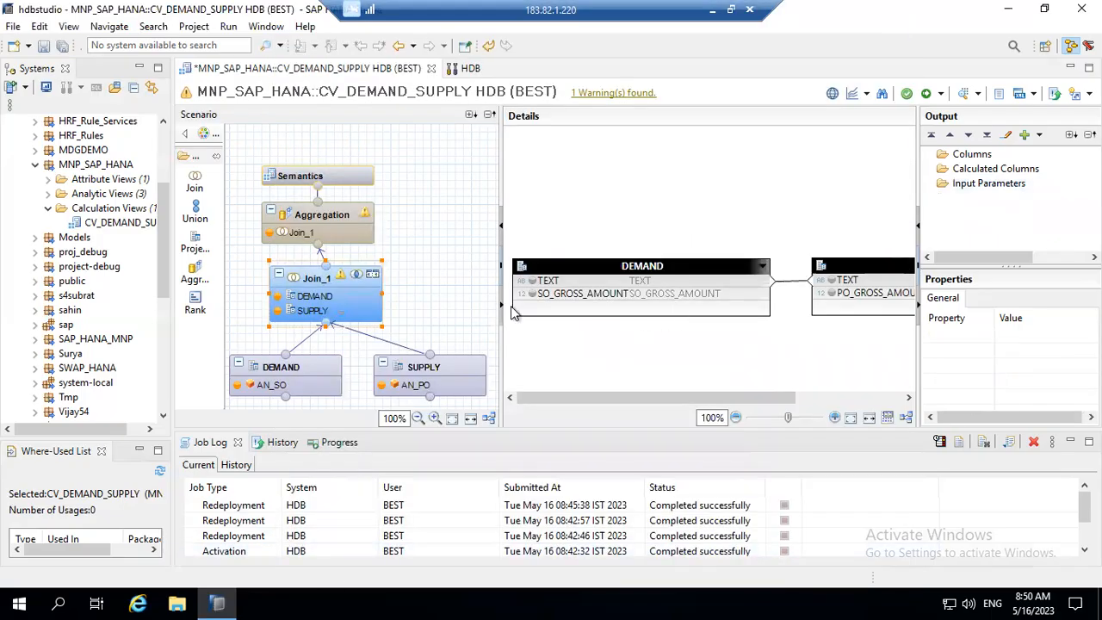
{"action": "left_click", "coordinate": [307, 280]}
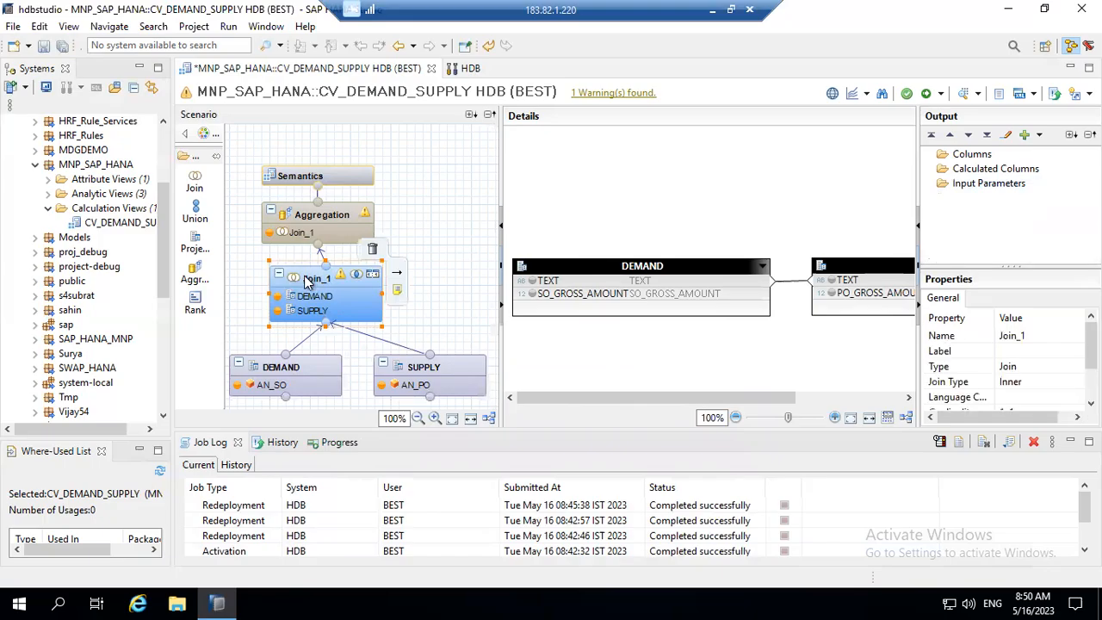
{"action": "left_click", "coordinate": [301, 222]}
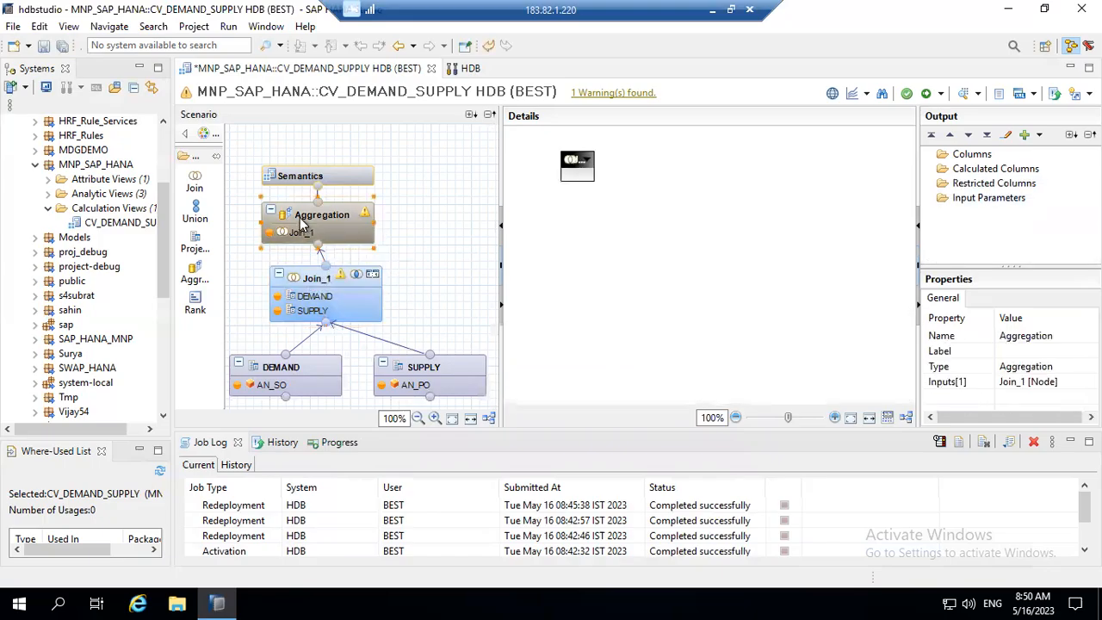
Add TEXT and SO_GROSS_AMOUNT from DEMAND and PO_GROSS_AMOUNT from SUPPLY to the Join_1 output.
{"action": "left_click", "coordinate": [306, 287]}
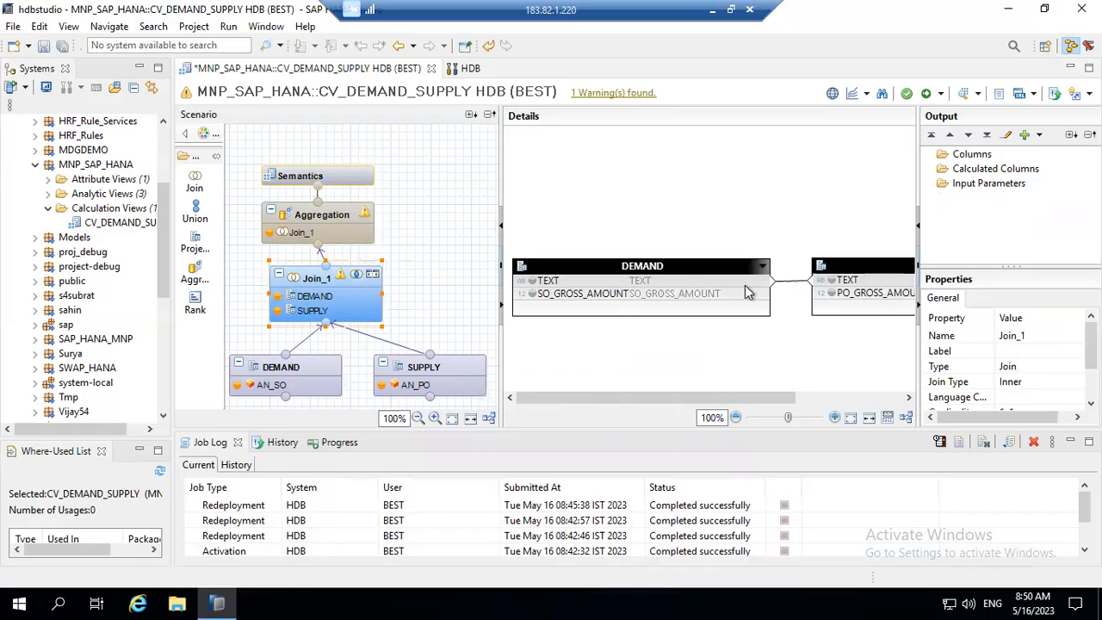
{"action": "left_click", "coordinate": [714, 285]}
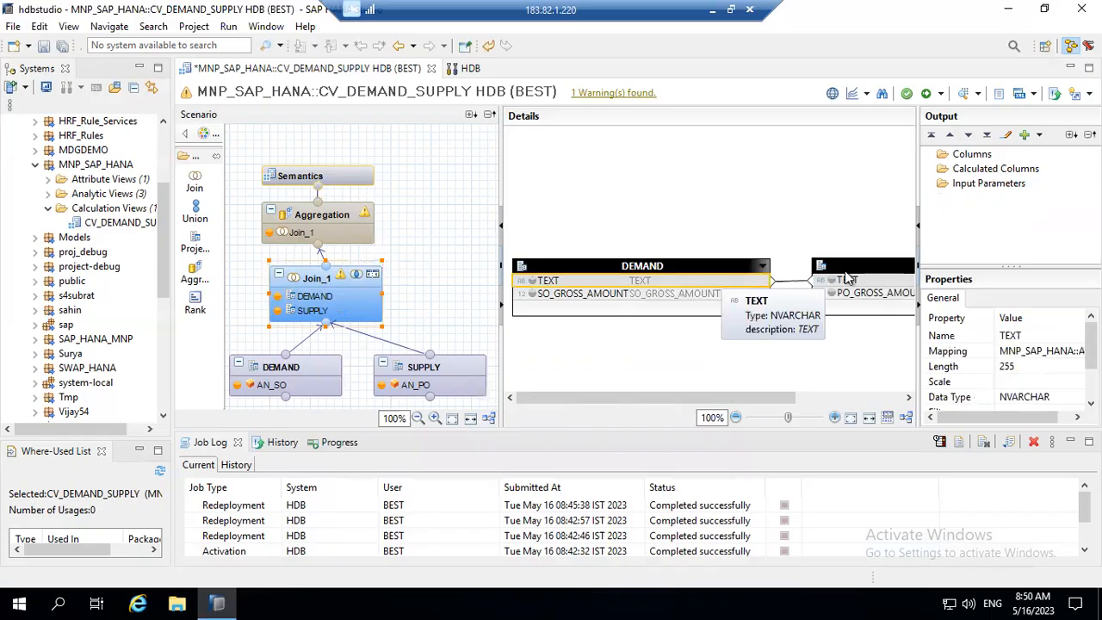
{"action": "right_click", "coordinate": [714, 279]}
{"action": "left_click", "coordinate": [749, 292]}
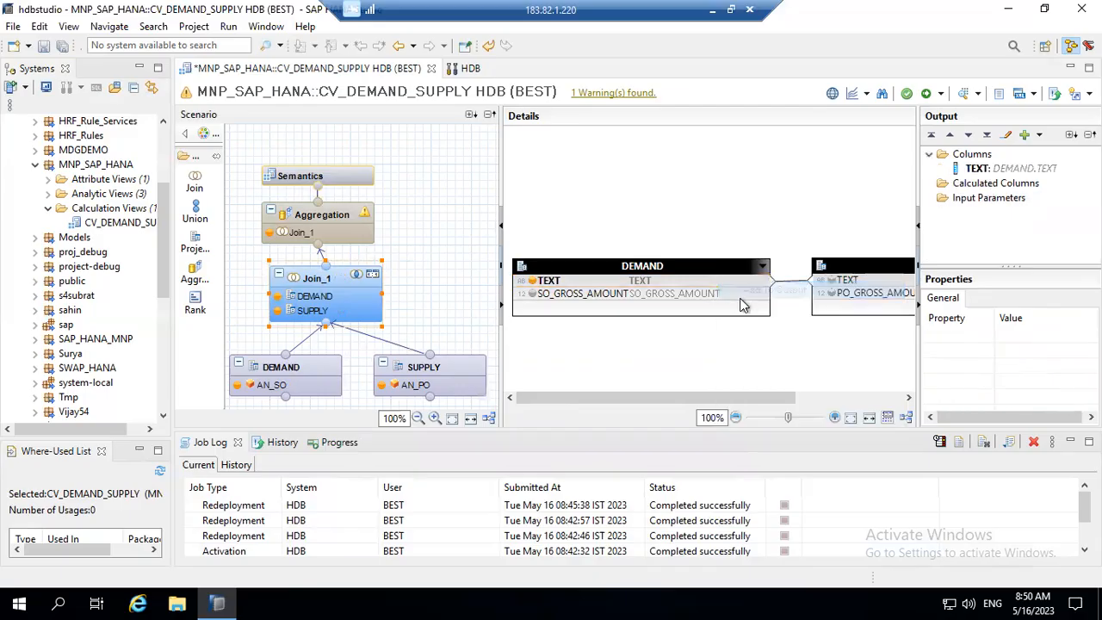
{"action": "right_click", "coordinate": [696, 298]}
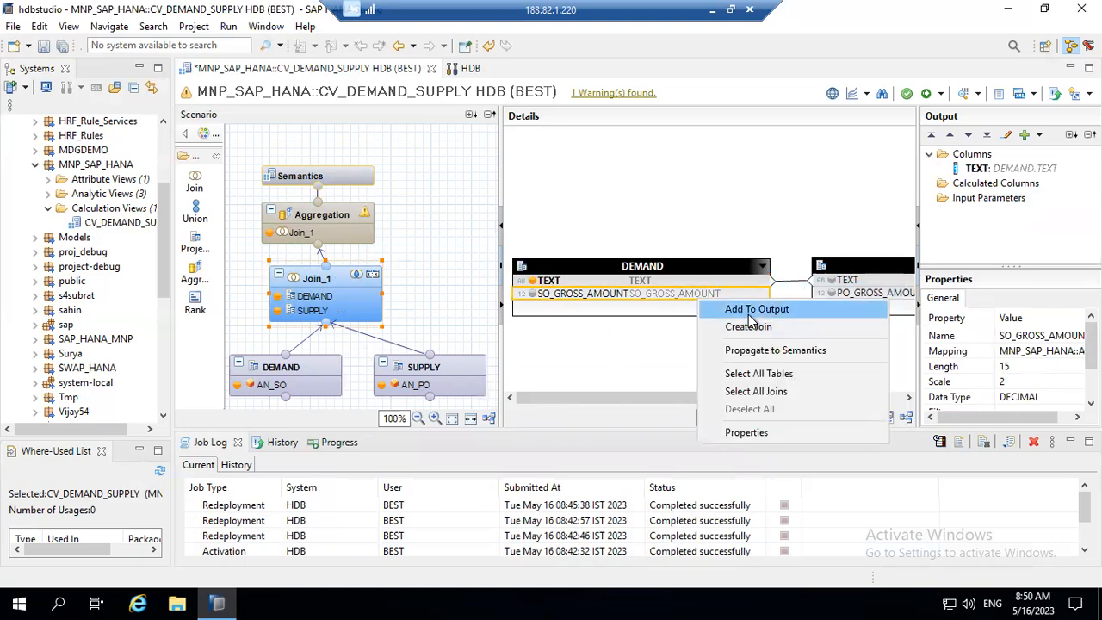
{"action": "left_click", "coordinate": [749, 312]}
{"action": "right_click", "coordinate": [875, 297]}
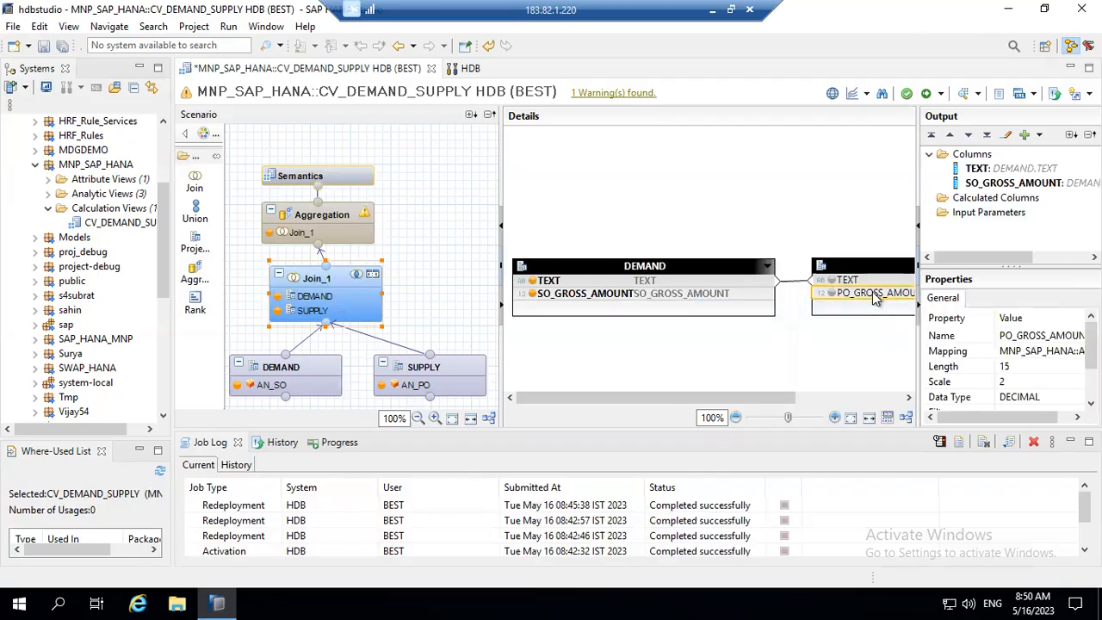
{"action": "left_click", "coordinate": [910, 312]}
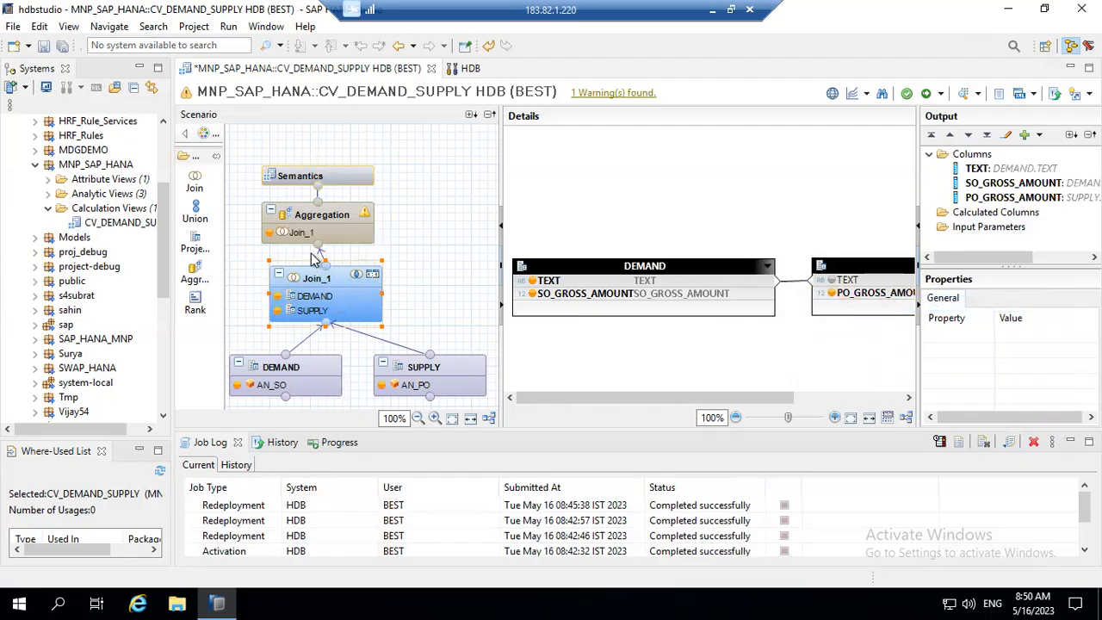
Examine the properties of the TEXT and SO_GROSS_AMOUNT output columns in the DEMAND projection.
{"action": "left_click", "coordinate": [324, 225]}
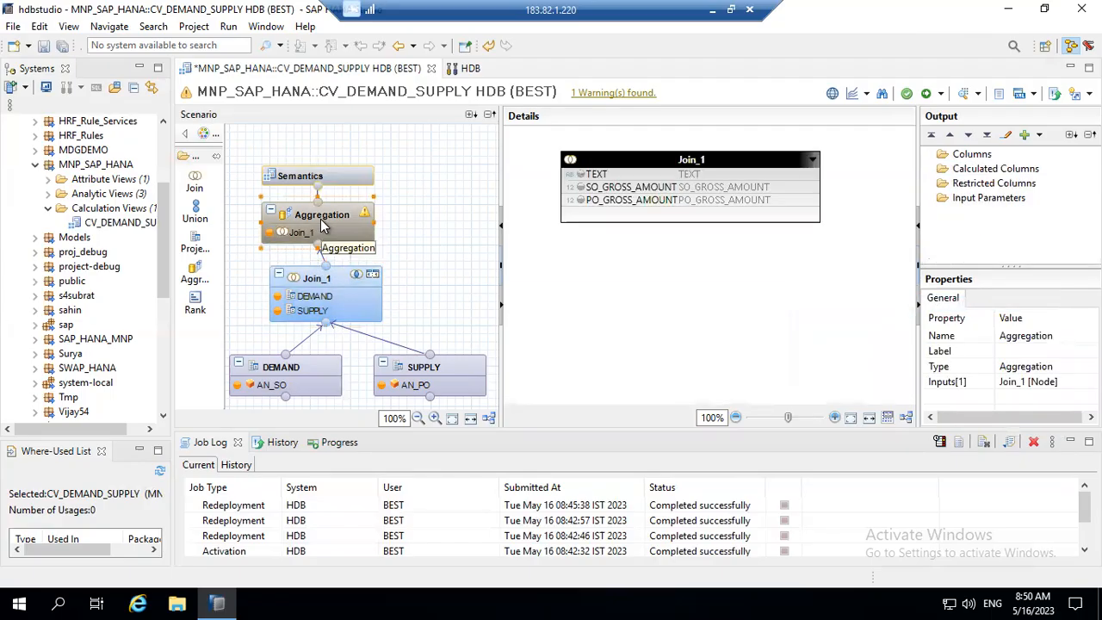
{"action": "left_click", "coordinate": [305, 368]}
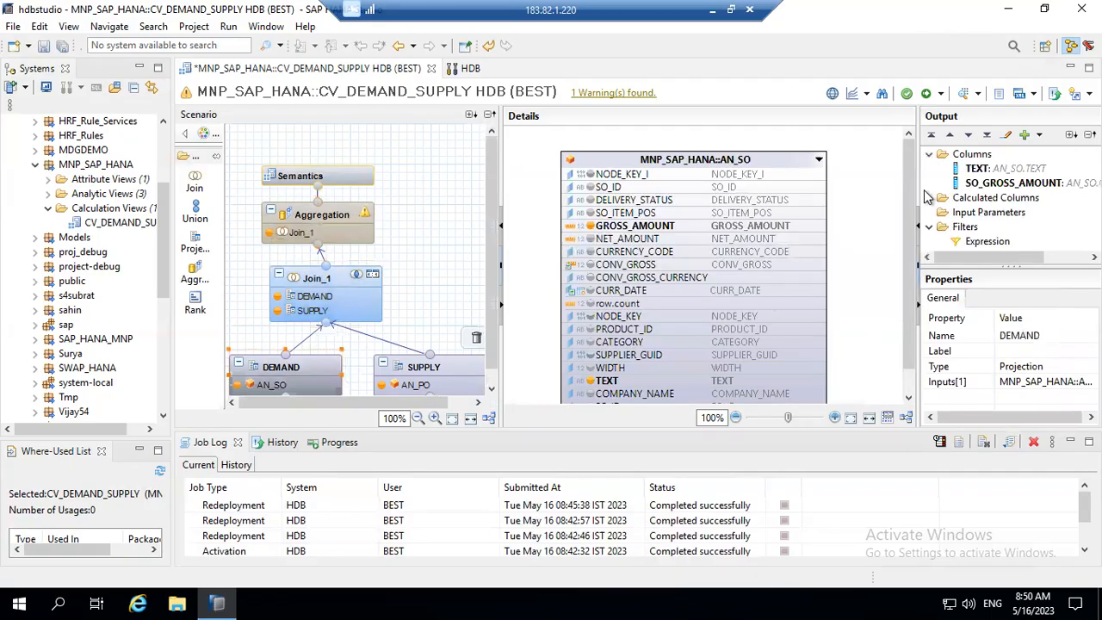
{"action": "left_click", "coordinate": [1039, 168]}
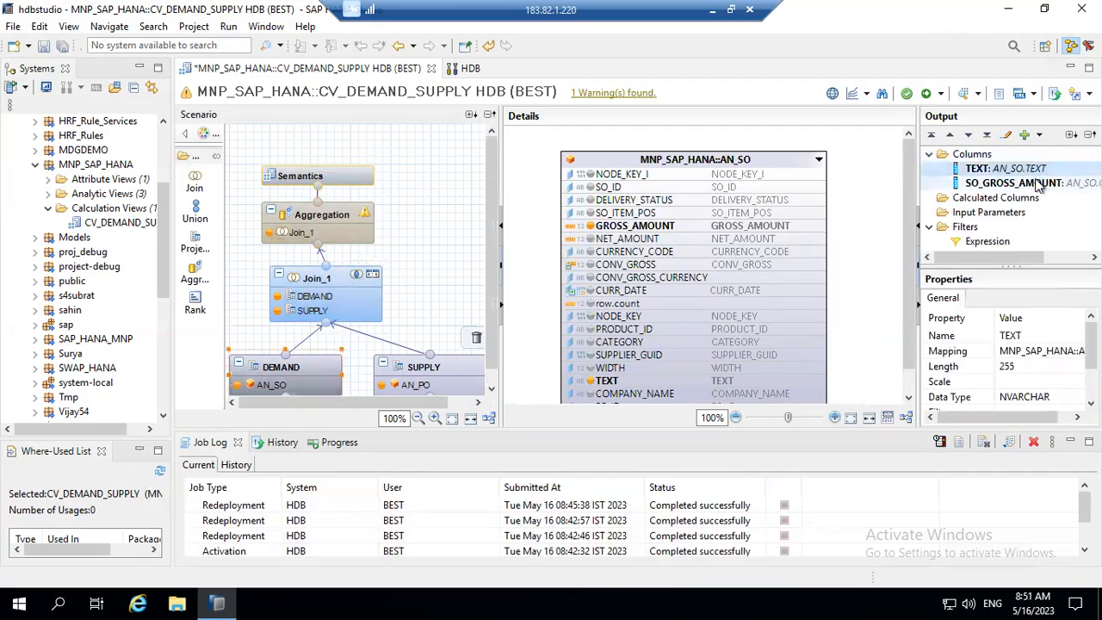
{"action": "scroll", "coordinate": [1091, 353], "scroll_direction": "down", "scroll_amount": 1}
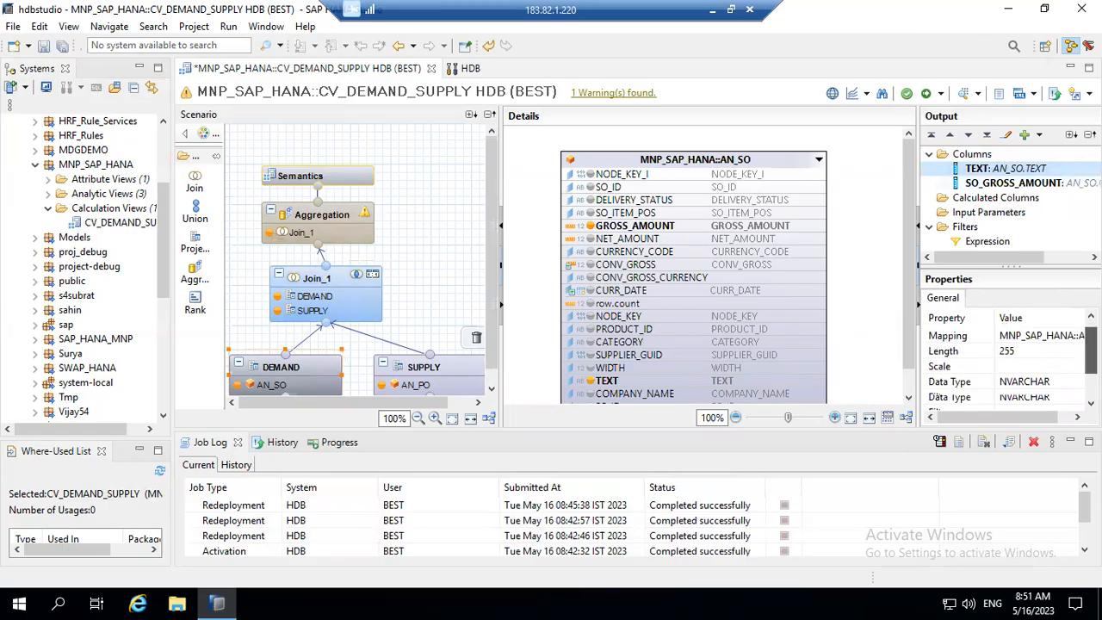
{"action": "scroll", "coordinate": [1007, 362], "scroll_direction": "down", "scroll_amount": 1}
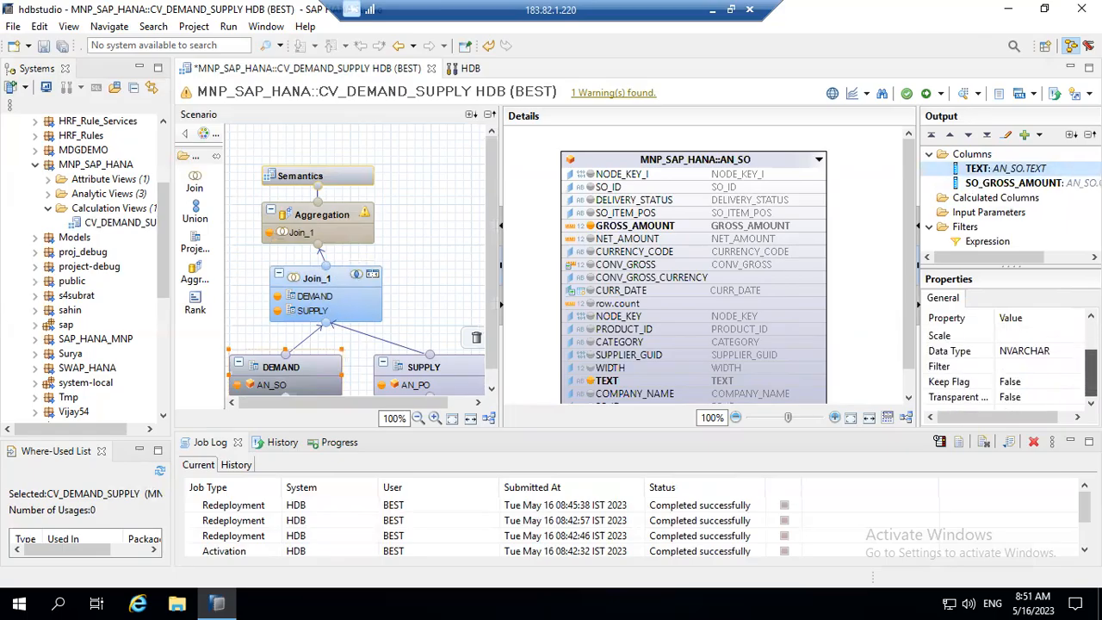
{"action": "scroll", "coordinate": [1033, 362], "scroll_direction": "up", "scroll_amount": 2}
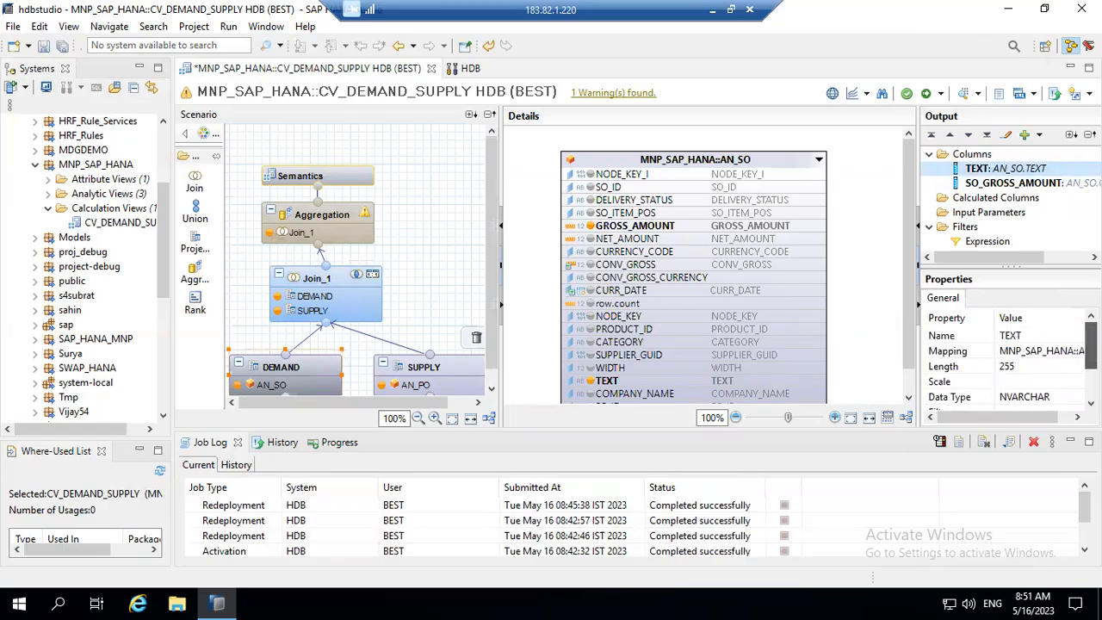
{"action": "left_click", "coordinate": [1024, 183]}
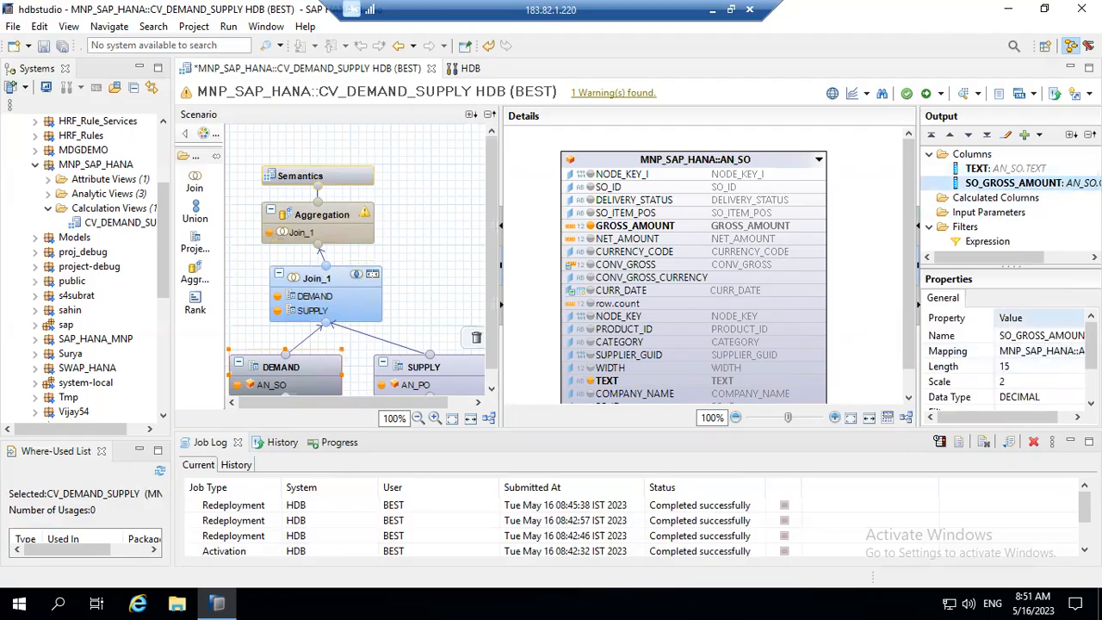
{"action": "scroll", "coordinate": [1007, 366], "scroll_direction": "down", "scroll_amount": 1}
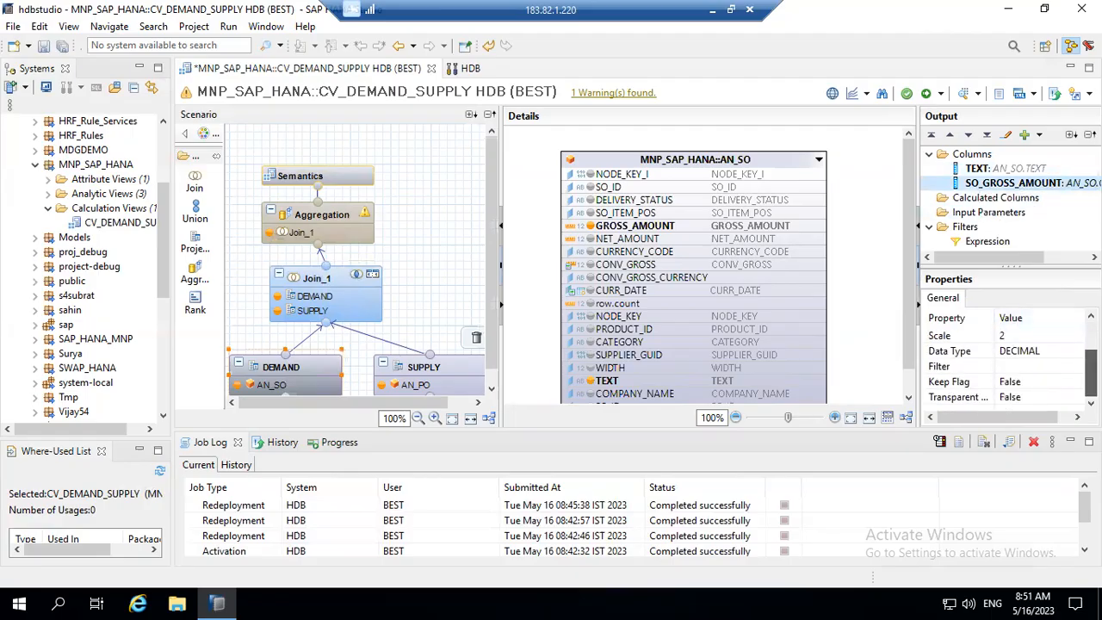
{"action": "scroll", "coordinate": [1008, 361], "scroll_direction": "up", "scroll_amount": 1}
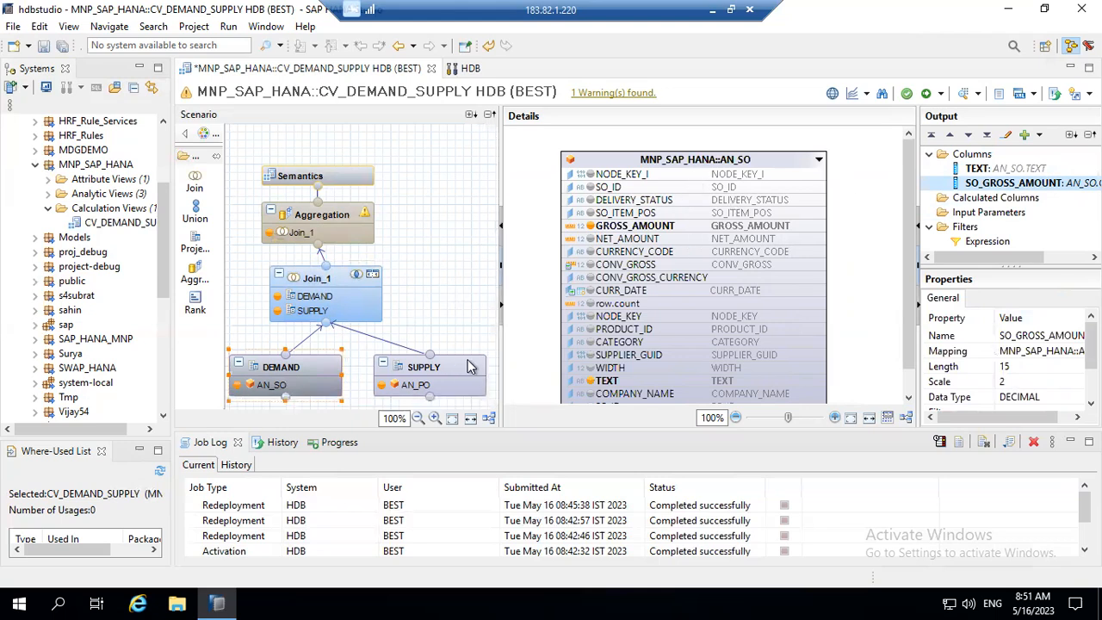
Check the properties of the TEXT and PO_GROSS_AMOUNT output columns in the SUPPLY projection, and return to Join_1.
{"action": "left_click", "coordinate": [433, 388]}
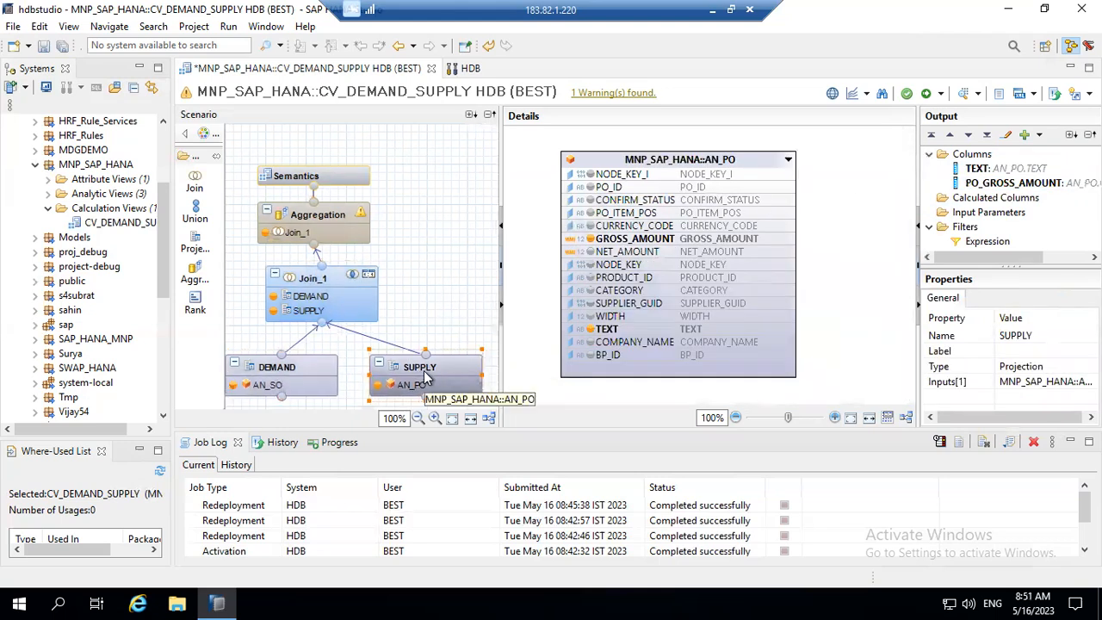
{"action": "left_click", "coordinate": [998, 169]}
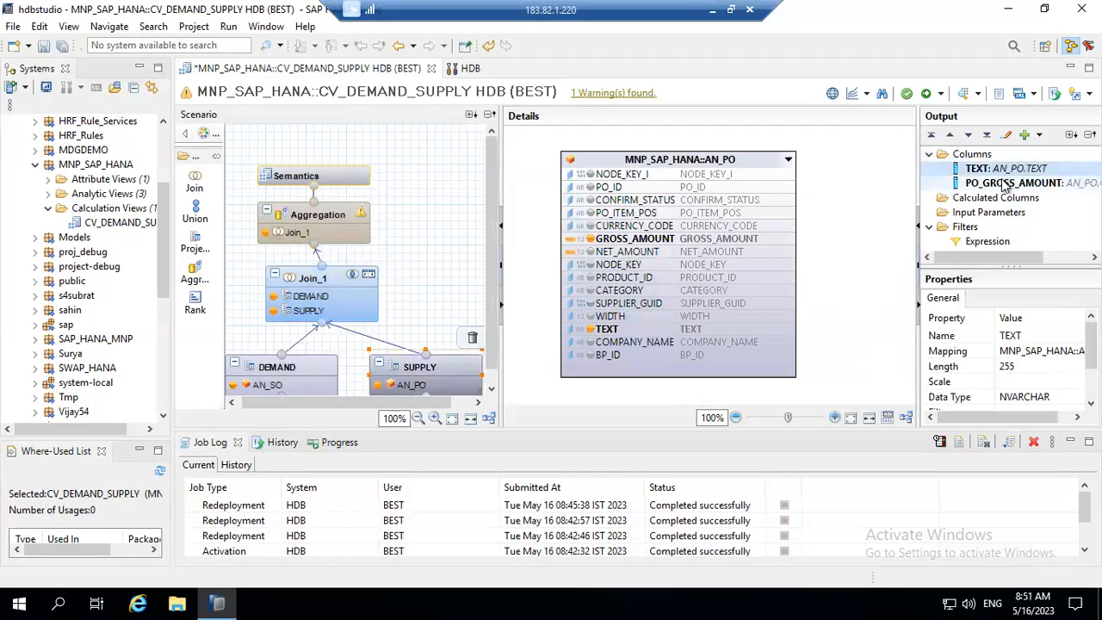
{"action": "left_click", "coordinate": [1003, 183]}
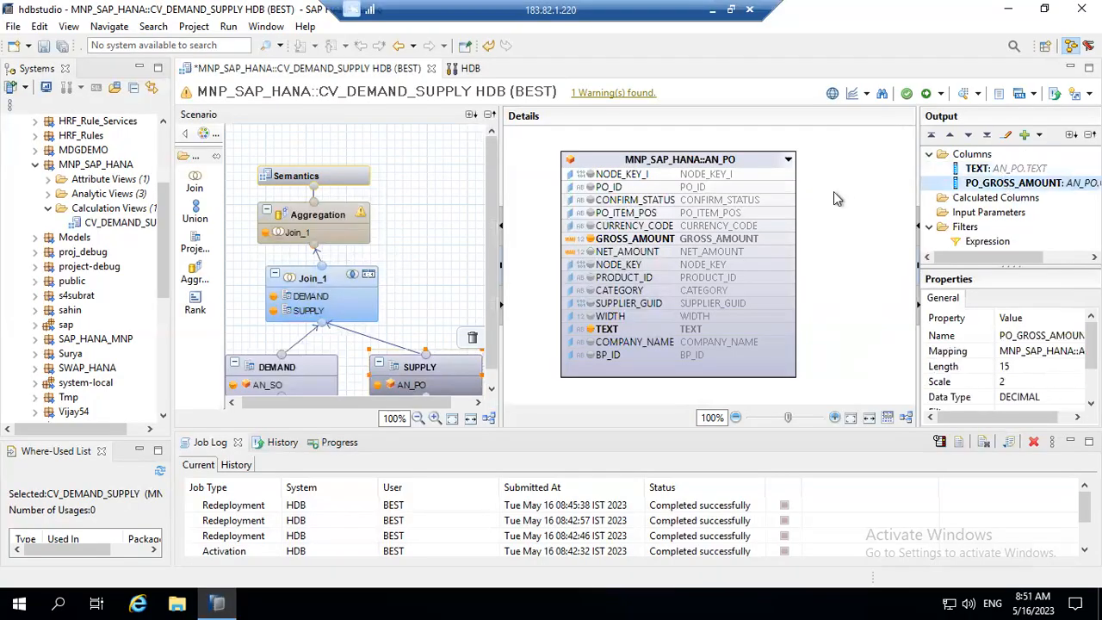
{"action": "left_click", "coordinate": [323, 289]}
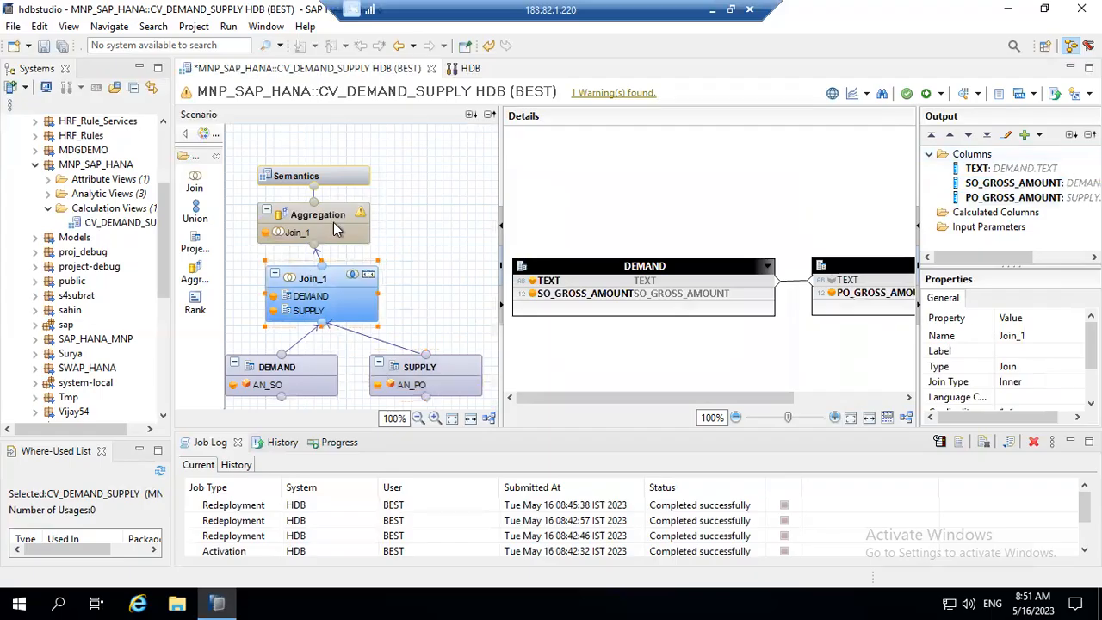
In the Aggregation node, add TEXT to the output and SO_GROSS_AMOUNT and PO_GROSS_AMOUNT as aggregated columns.
{"action": "left_click", "coordinate": [741, 176]}
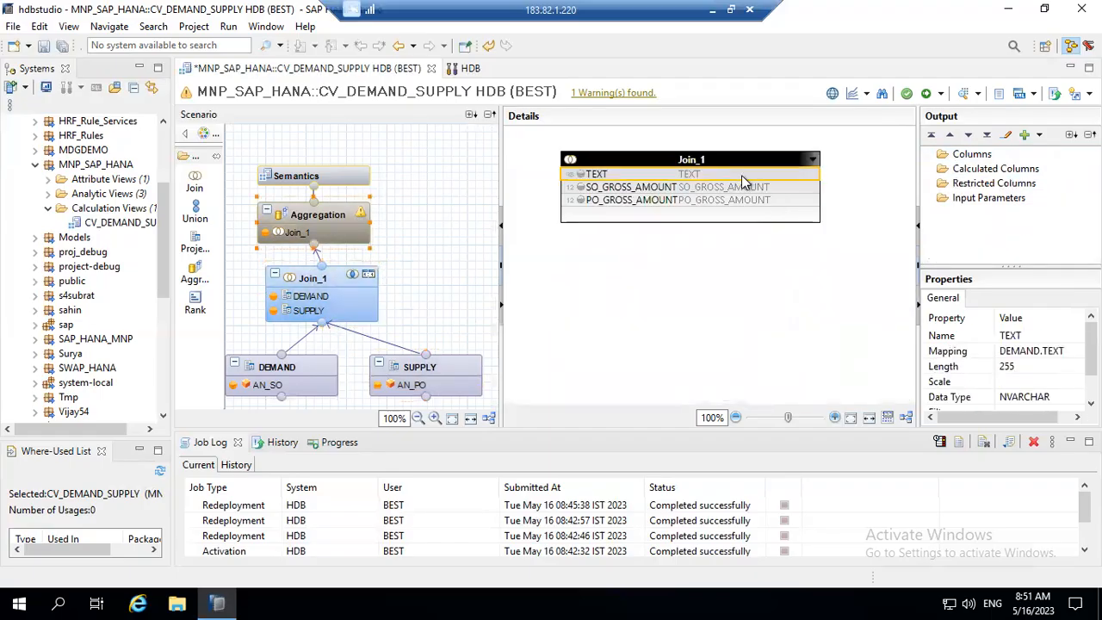
{"action": "right_click", "coordinate": [741, 177]}
{"action": "left_click", "coordinate": [773, 203]}
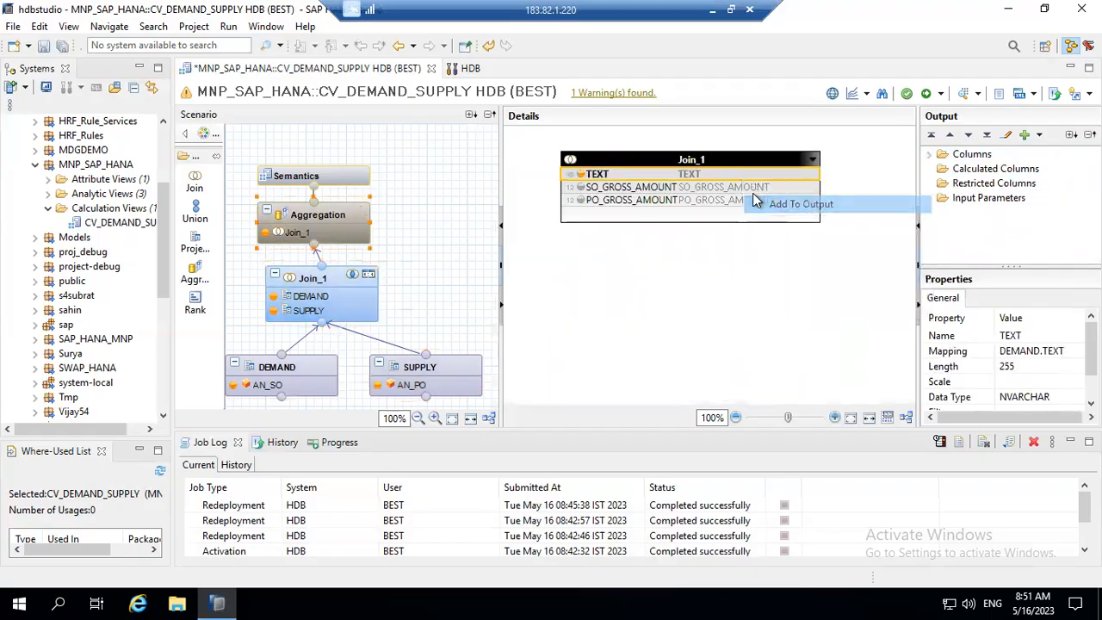
{"action": "left_click", "coordinate": [728, 188]}
{"action": "right_click", "coordinate": [729, 189]}
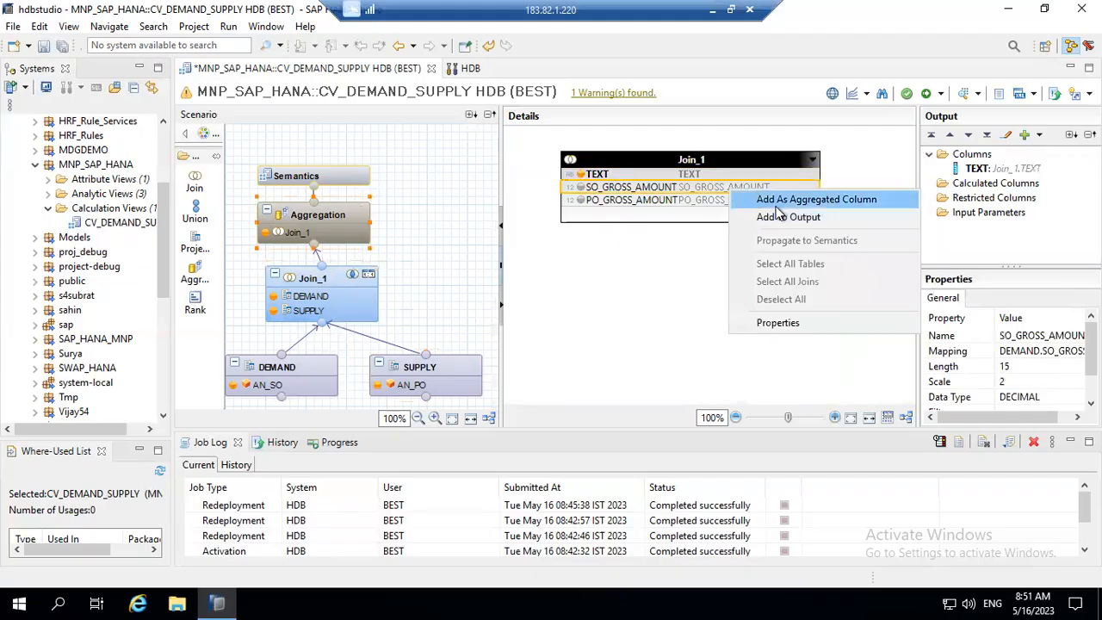
{"action": "left_click", "coordinate": [747, 216]}
{"action": "left_click", "coordinate": [744, 200]}
{"action": "right_click", "coordinate": [743, 199]}
{"action": "left_click", "coordinate": [774, 211]}
In the Semantics node, set TEXT as an attribute and keep SO_GROSS_AMOUNT as a measure.
{"action": "left_click", "coordinate": [323, 180]}
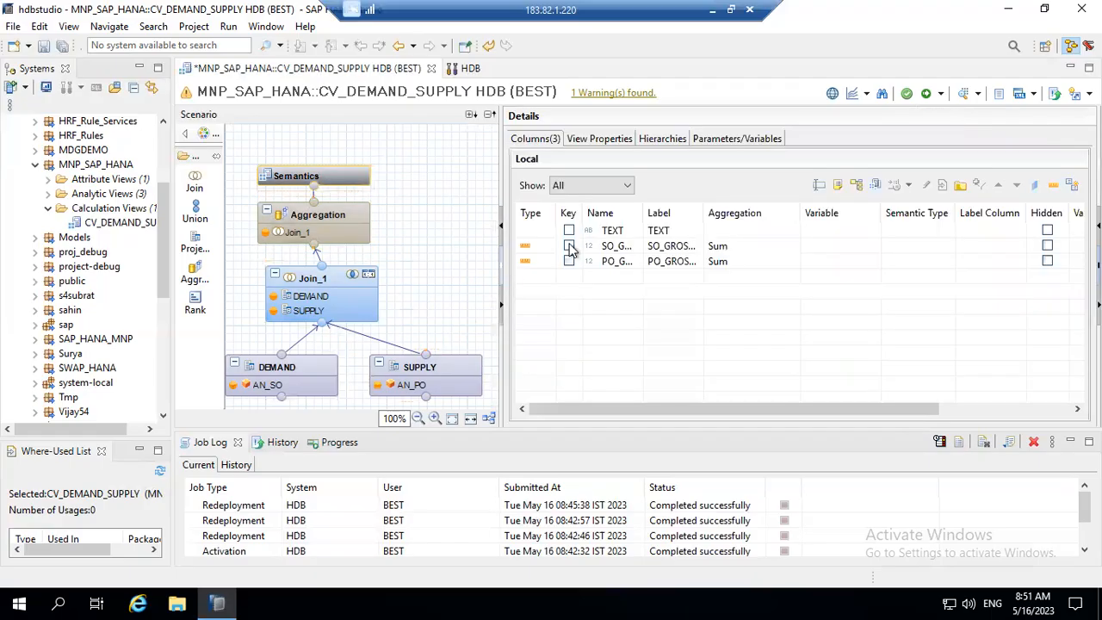
{"action": "left_click", "coordinate": [546, 232]}
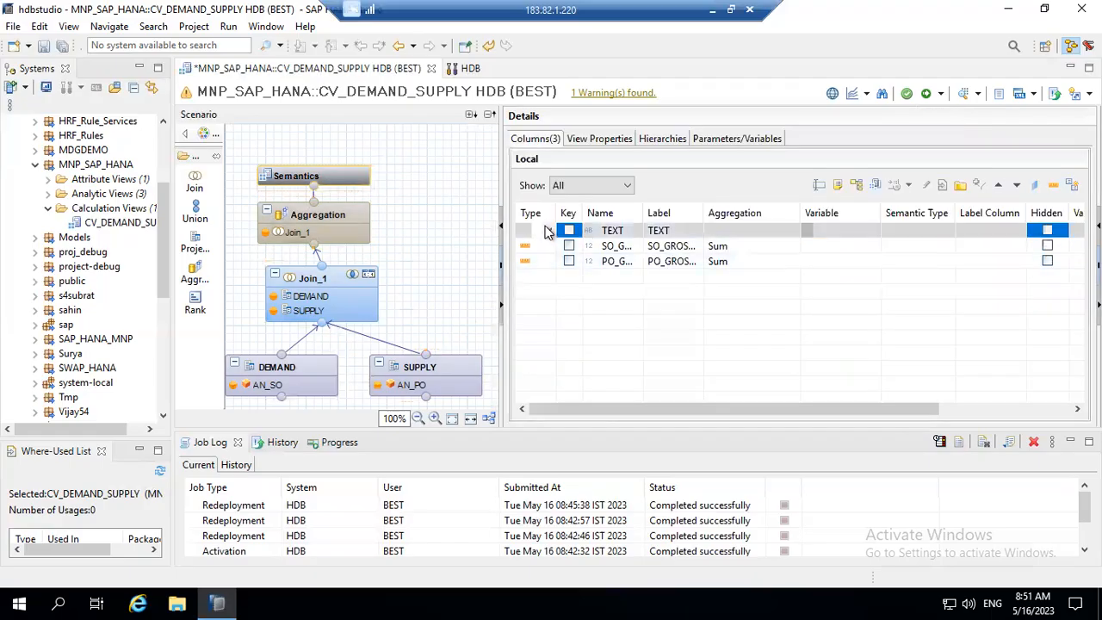
{"action": "left_click", "coordinate": [548, 233]}
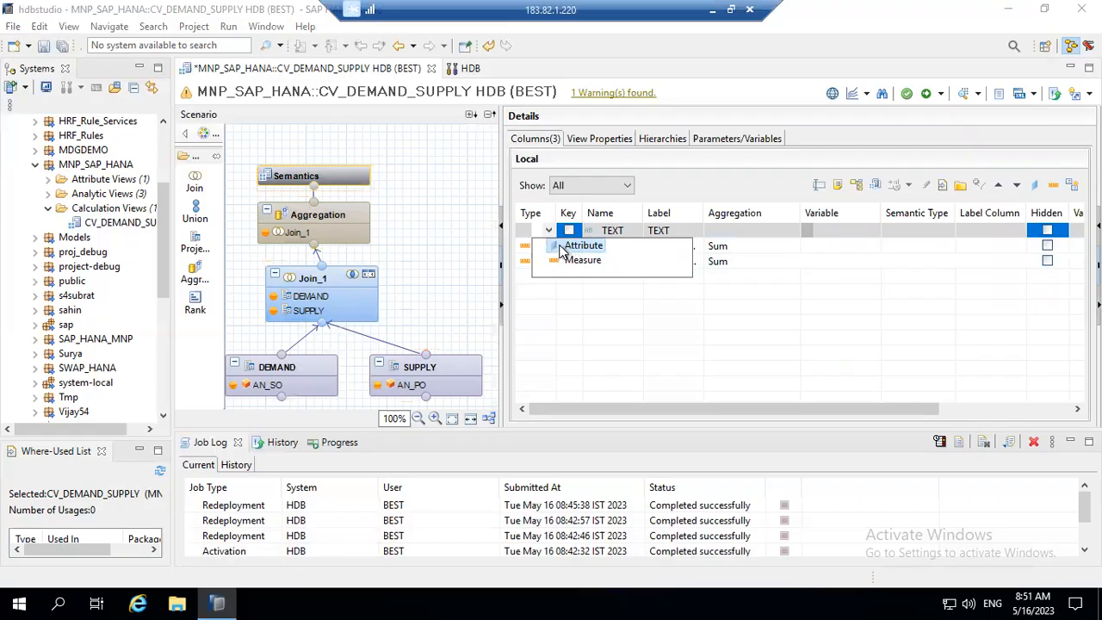
{"action": "left_click", "coordinate": [562, 247]}
{"action": "left_click", "coordinate": [548, 250]}
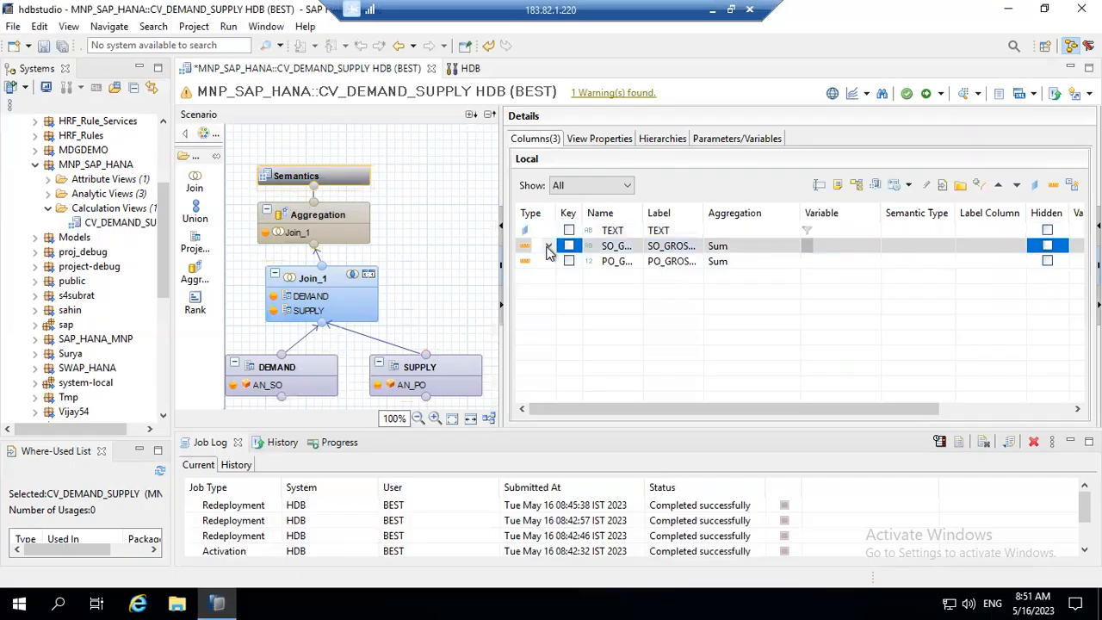
{"action": "left_click", "coordinate": [549, 248]}
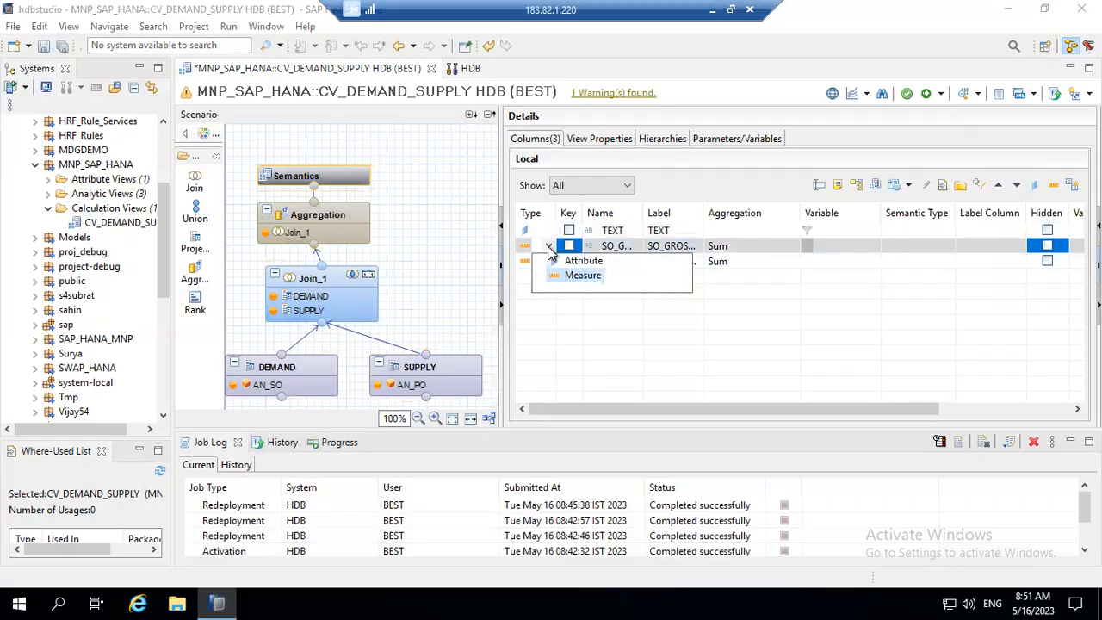
{"action": "left_click", "coordinate": [582, 275]}
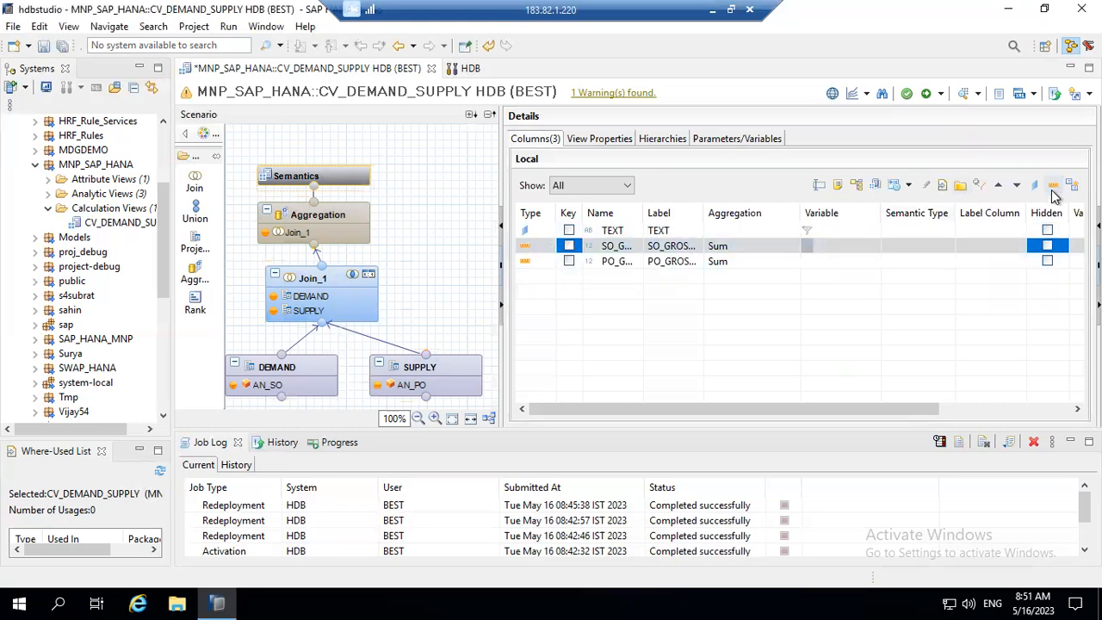
{"action": "left_click", "coordinate": [752, 261]}
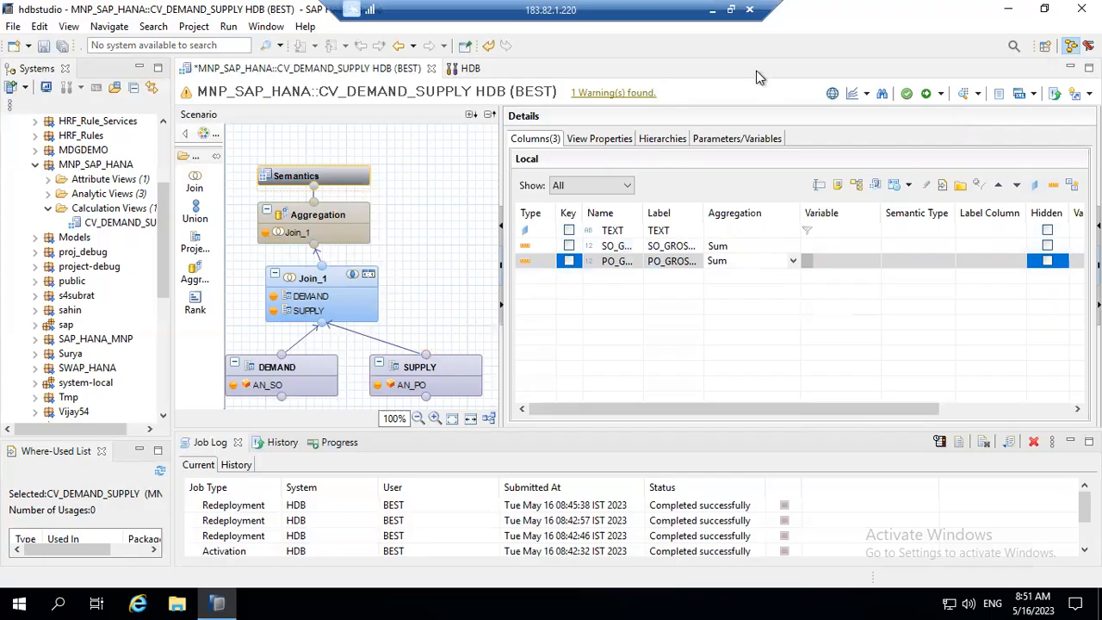
Save and activate the CV_DEMAND_SUPPLY calculation view, and check its validation warning.
{"action": "left_click", "coordinate": [964, 92]}
{"action": "left_click", "coordinate": [947, 114]}
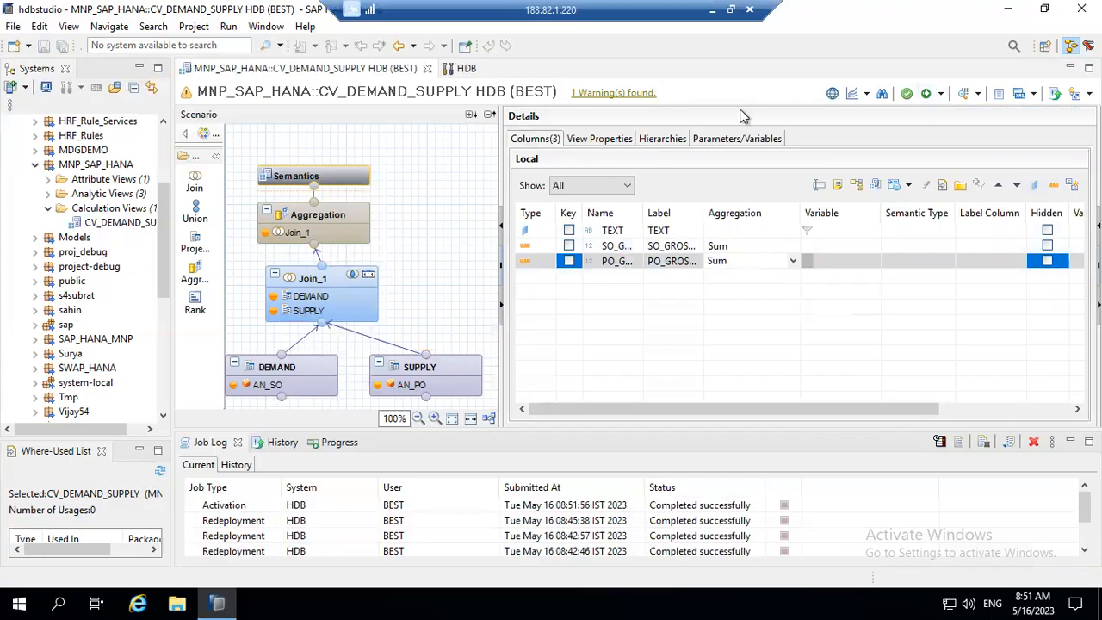
{"action": "left_click", "coordinate": [620, 95]}
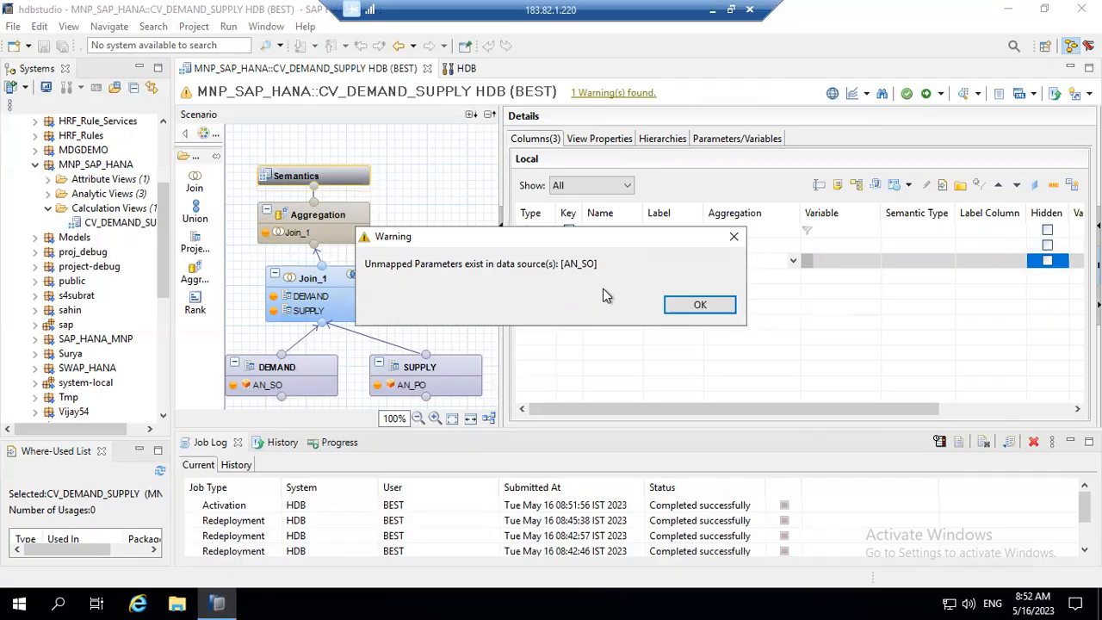
{"action": "left_click", "coordinate": [701, 307]}
Examine the AN_SO source columns in the DEMAND projection and the properties of its TEXT output column.
{"action": "left_click", "coordinate": [300, 369]}
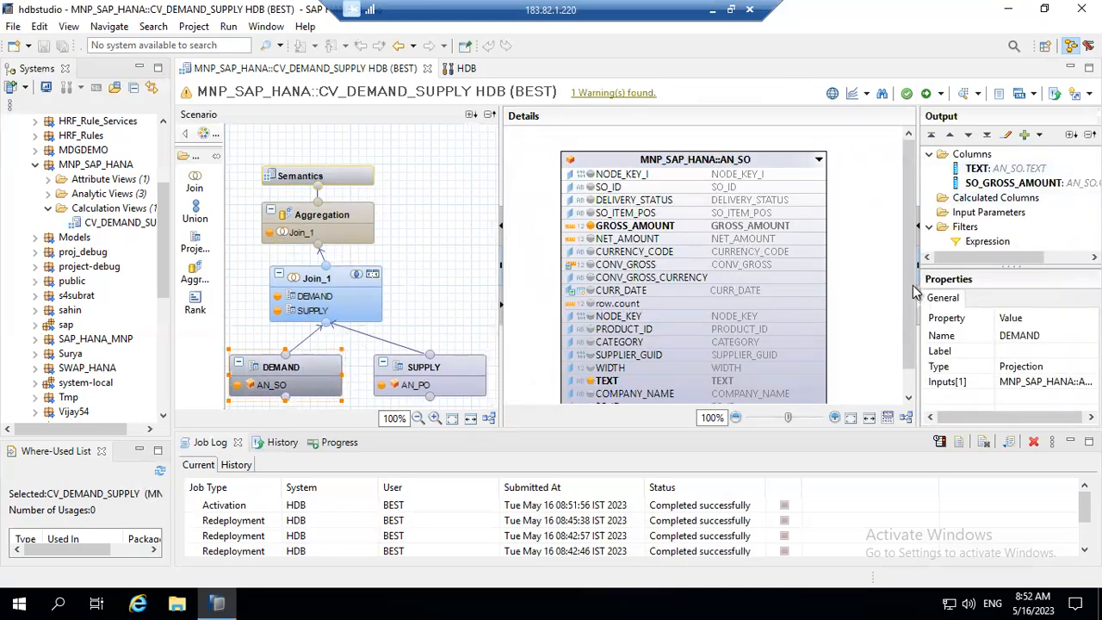
{"action": "scroll", "coordinate": [912, 338], "scroll_direction": "down", "scroll_amount": 1}
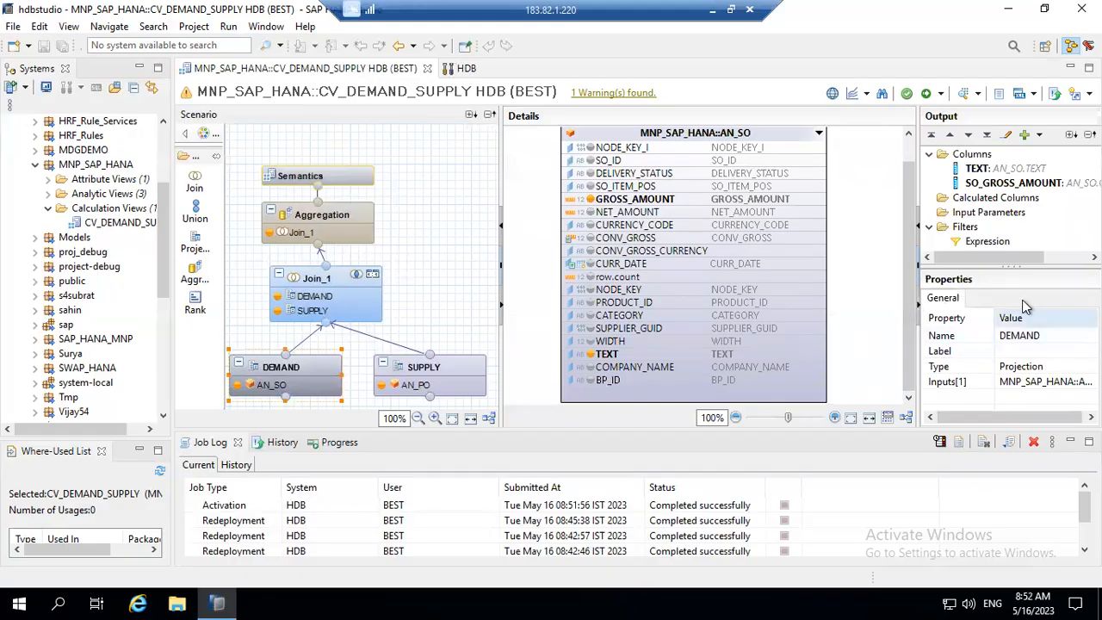
{"action": "left_click_drag", "start_coordinate": [907, 243], "coordinate": [907, 186]}
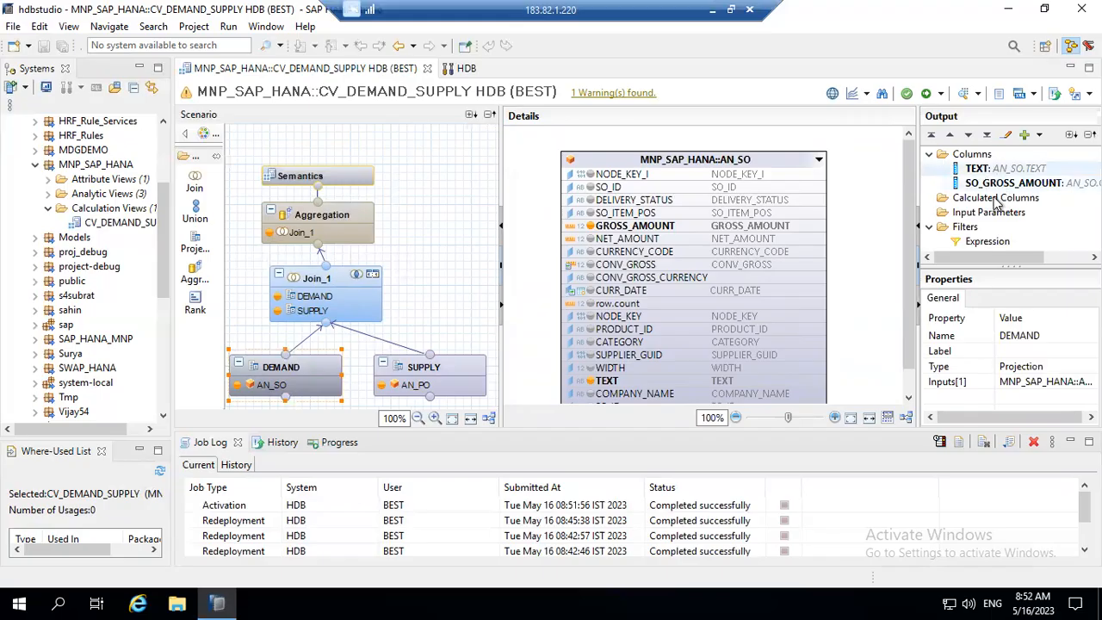
{"action": "left_click", "coordinate": [977, 169]}
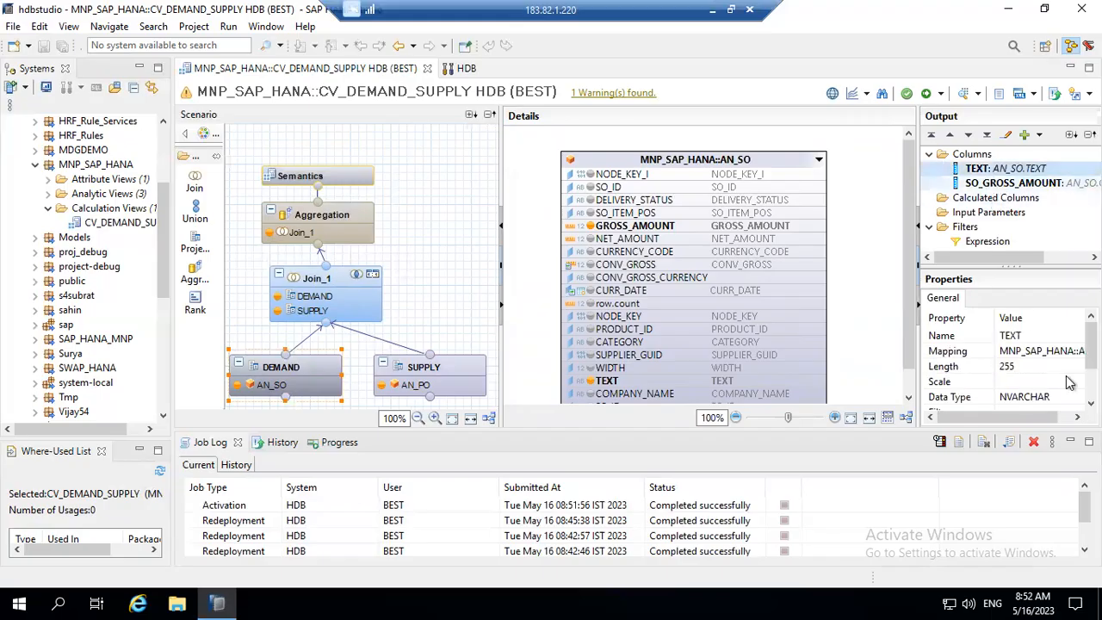
{"action": "scroll", "coordinate": [1007, 362], "scroll_direction": "down", "scroll_amount": 1}
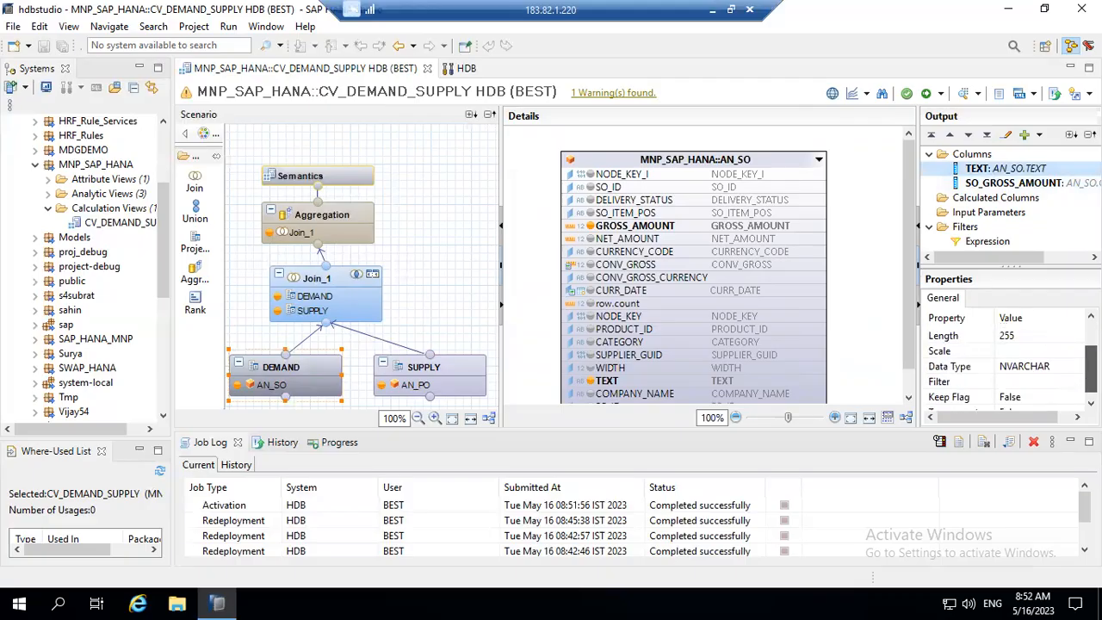
{"action": "scroll", "coordinate": [1008, 362], "scroll_direction": "up", "scroll_amount": 1}
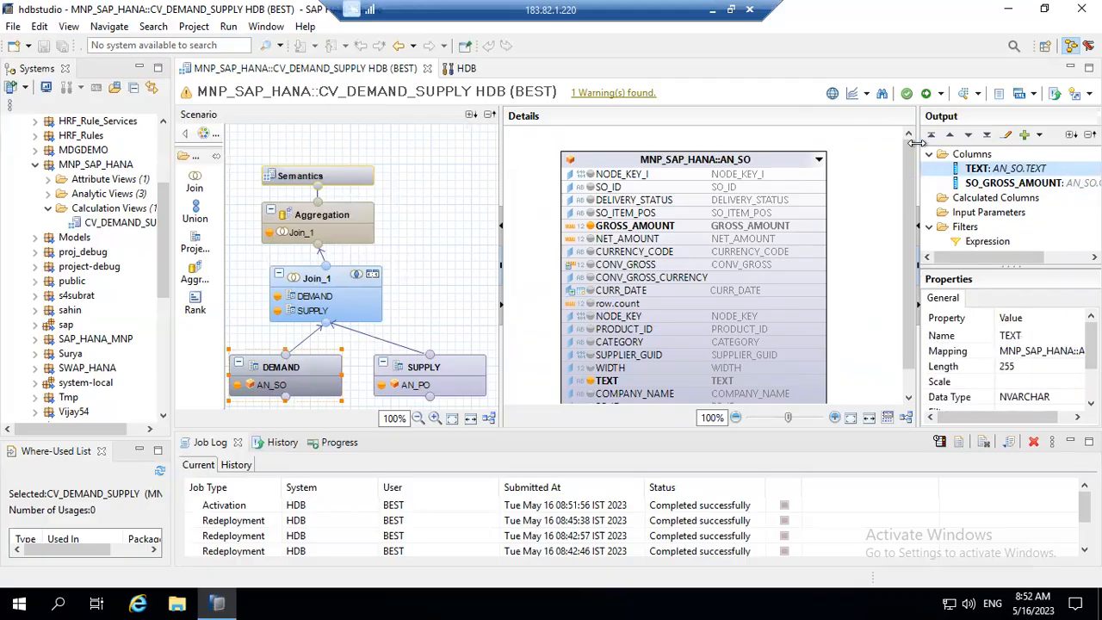
Open the data preview of CV_DEMAND_SUPPLY, show its raw data, and read and dismiss the query error details.
{"action": "left_click", "coordinate": [980, 97]}
{"action": "left_click", "coordinate": [986, 112]}
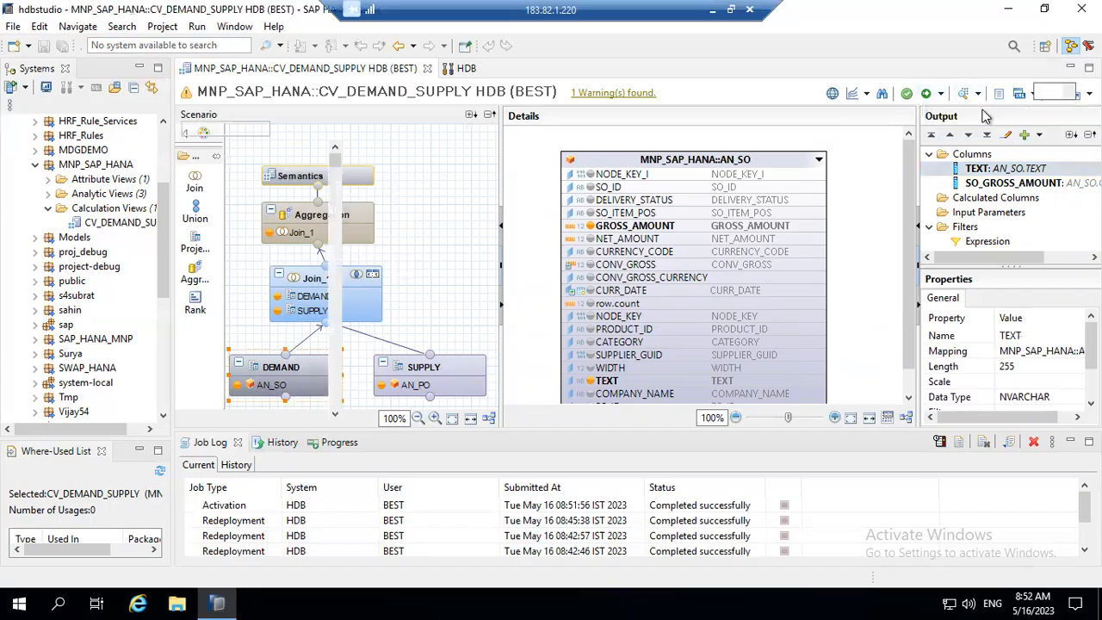
{"action": "left_click", "coordinate": [363, 93]}
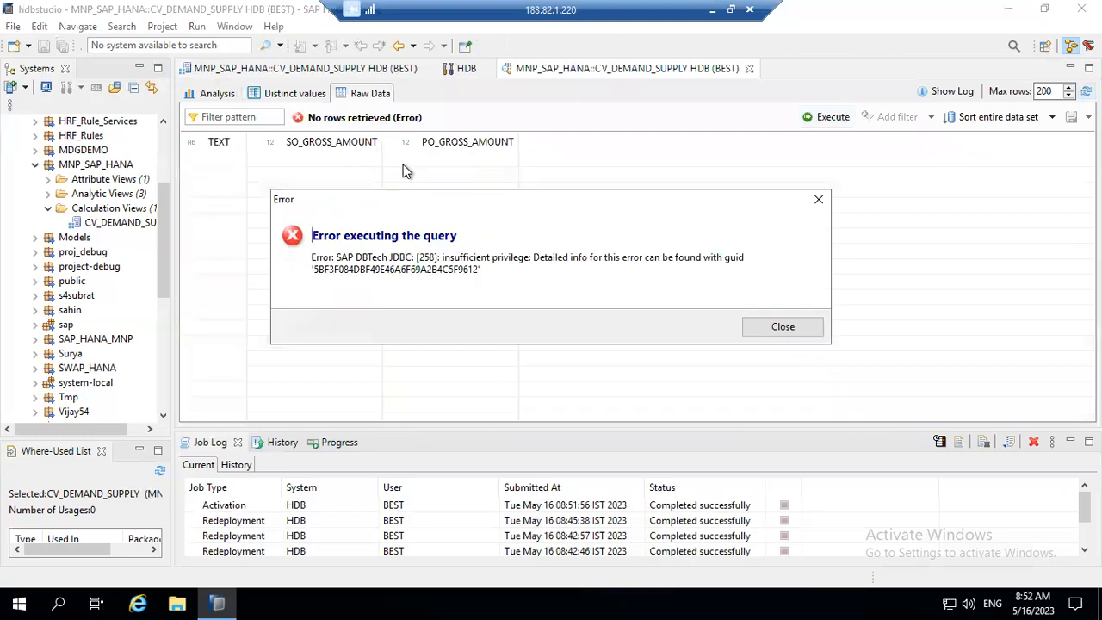
{"action": "left_click_drag", "start_coordinate": [444, 257], "coordinate": [589, 268]}
{"action": "left_click_drag", "start_coordinate": [341, 235], "coordinate": [491, 234]}
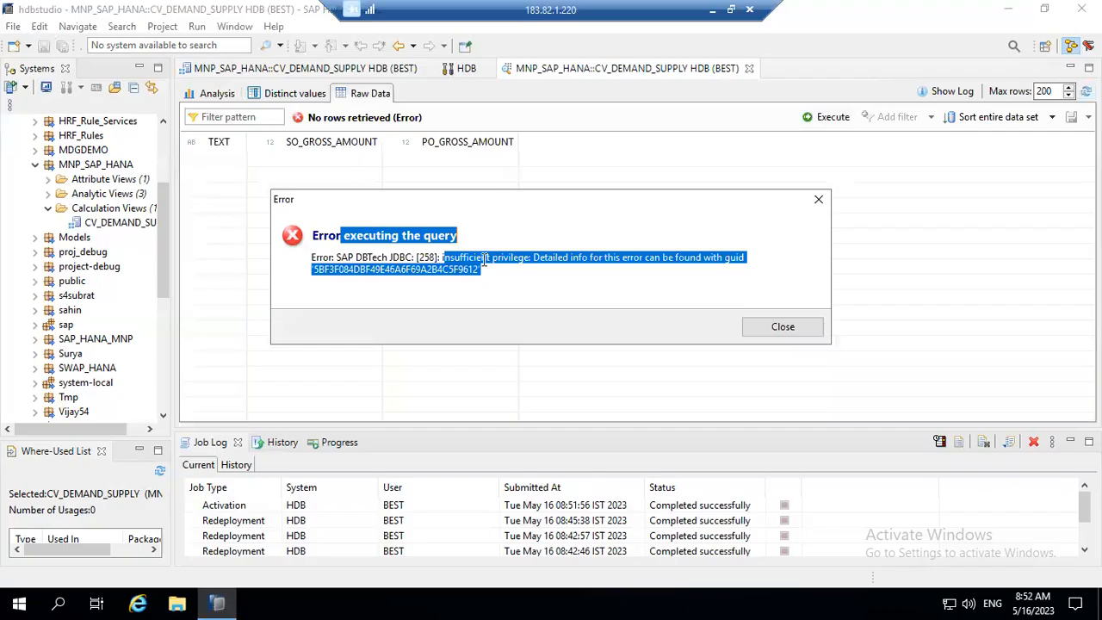
{"action": "left_click", "coordinate": [492, 276]}
{"action": "left_click_drag", "start_coordinate": [442, 256], "coordinate": [545, 258]}
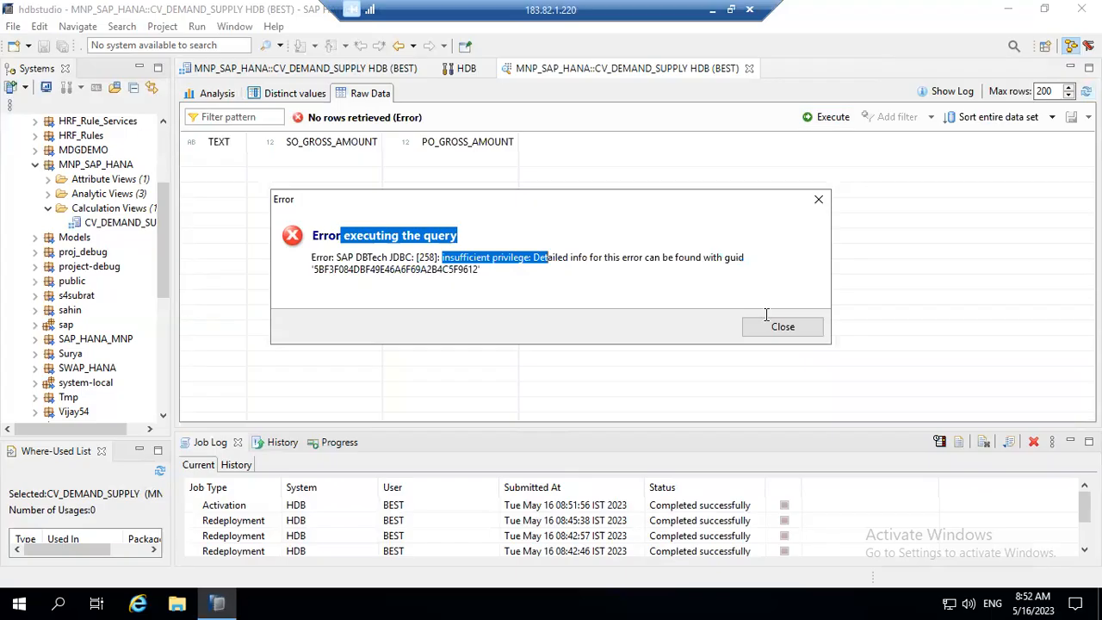
{"action": "left_click", "coordinate": [782, 328]}
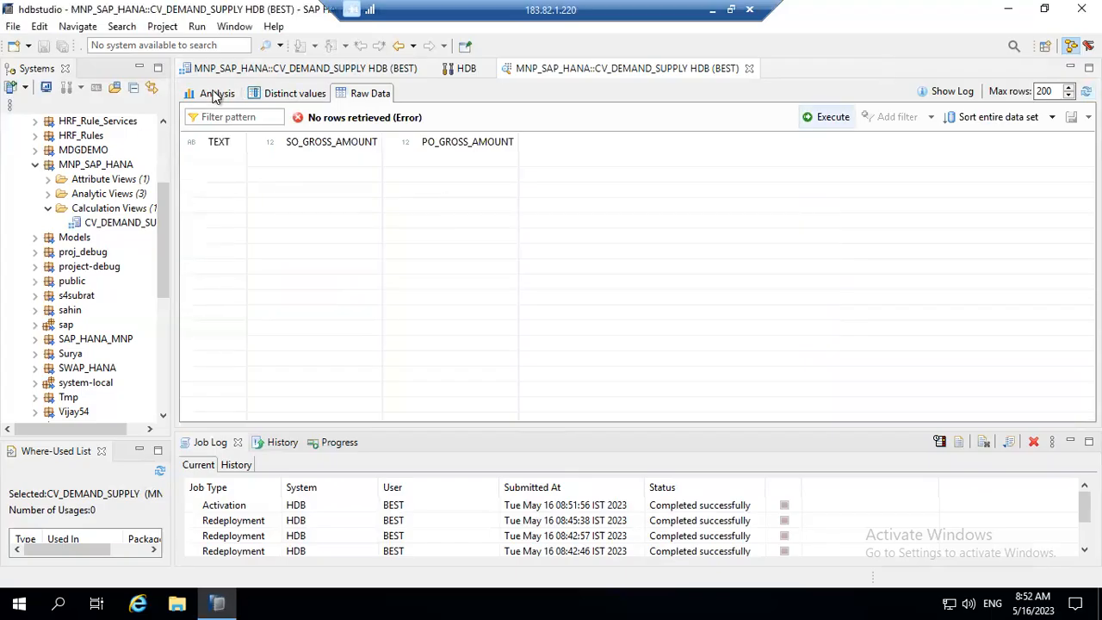
Close the HDB administration editor and the data preview of CV_DEMAND_SUPPLY.
{"action": "left_click", "coordinate": [466, 69]}
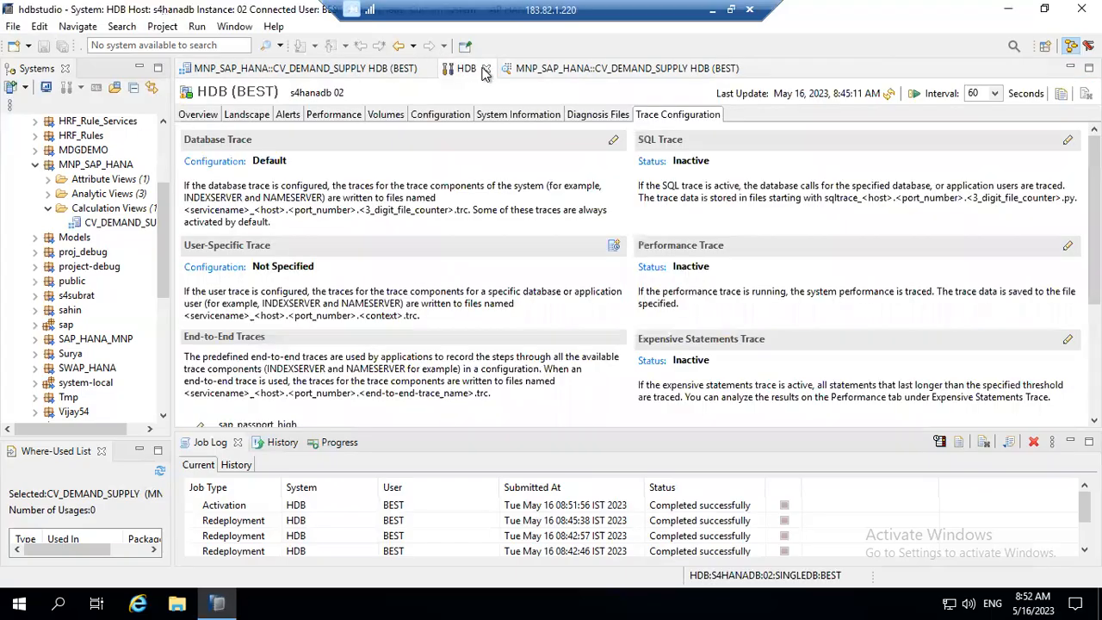
{"action": "left_click", "coordinate": [486, 68]}
{"action": "left_click", "coordinate": [414, 72]}
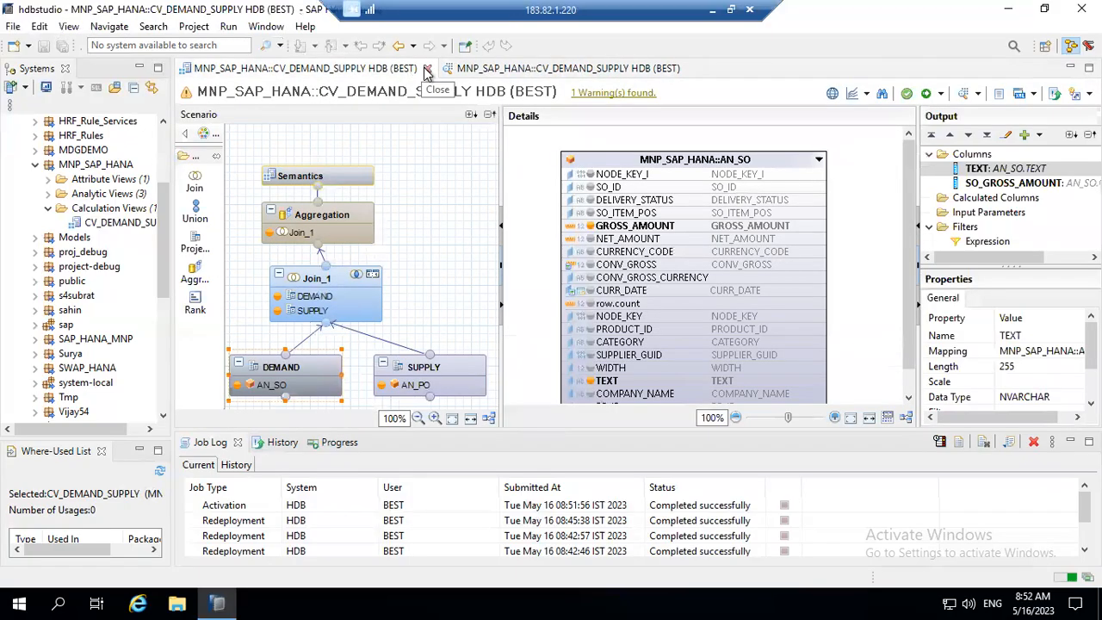
{"action": "left_click", "coordinate": [704, 68]}
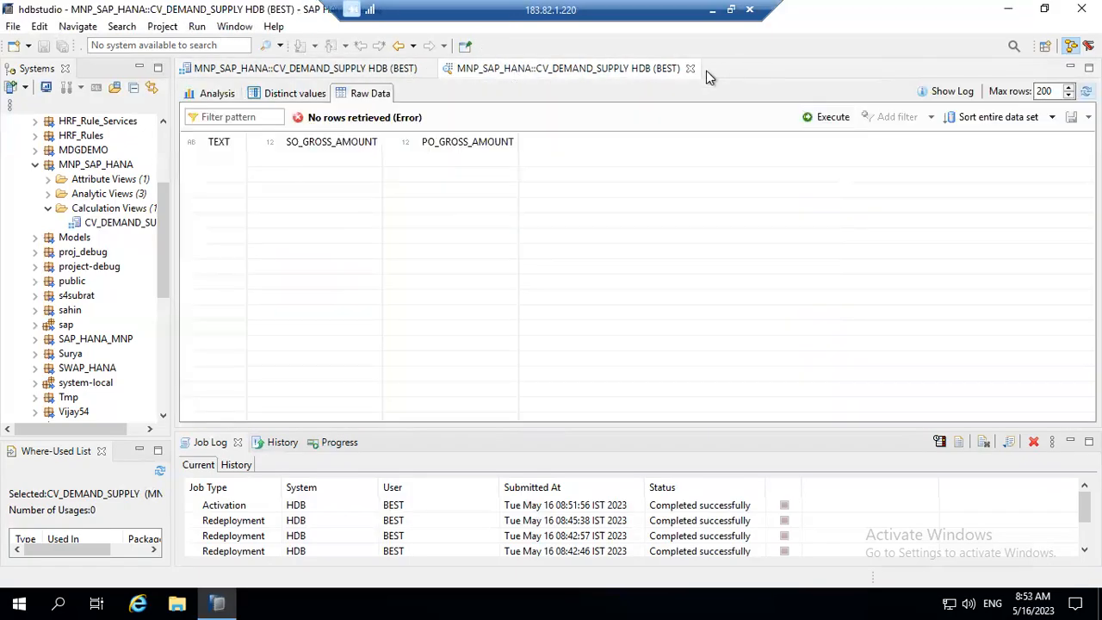
{"action": "left_click", "coordinate": [691, 68]}
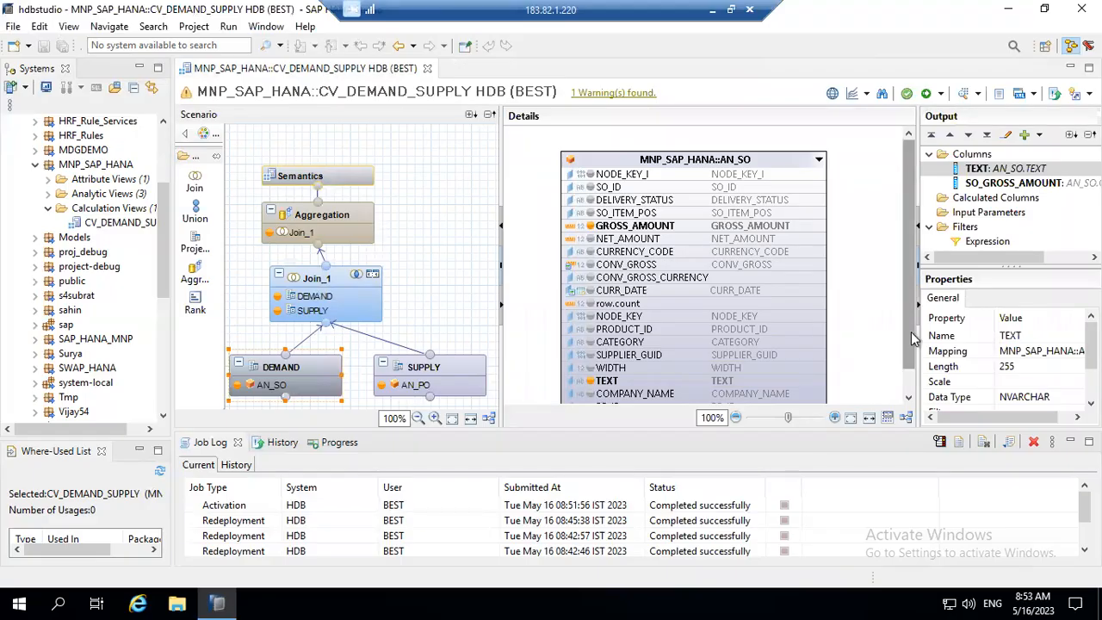
Open analytic view AN_SO from the MNP_SAP_HANA package and preview its raw data with I_CURR equal to EUR.
{"action": "scroll", "coordinate": [914, 383], "scroll_direction": "down", "scroll_amount": 2}
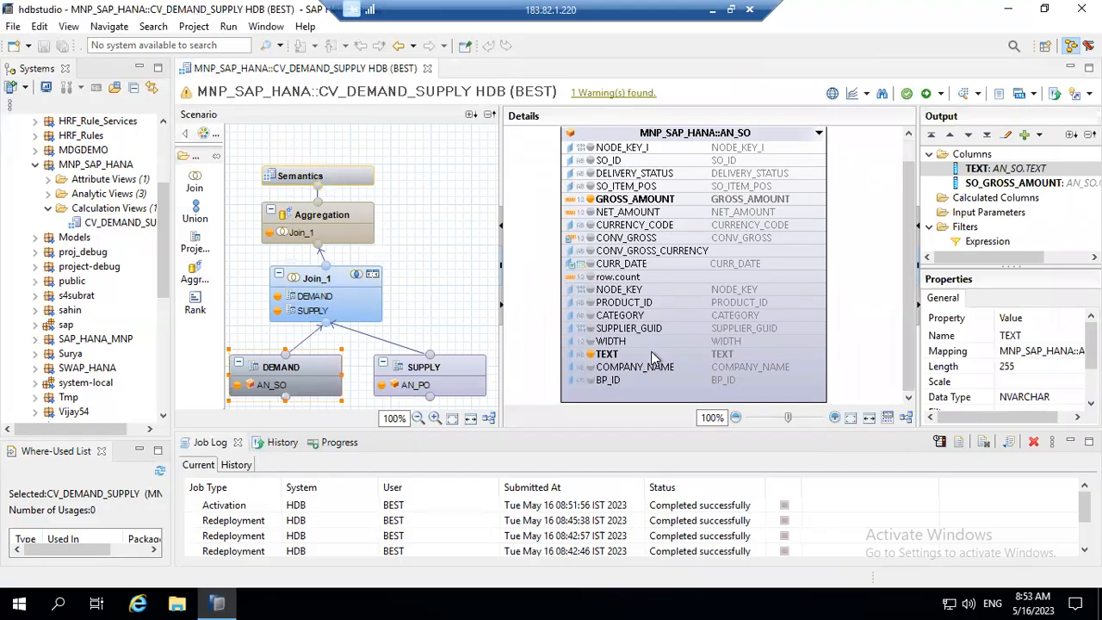
{"action": "mouse_move", "coordinate": [651, 356]}
{"action": "left_click", "coordinate": [48, 193]}
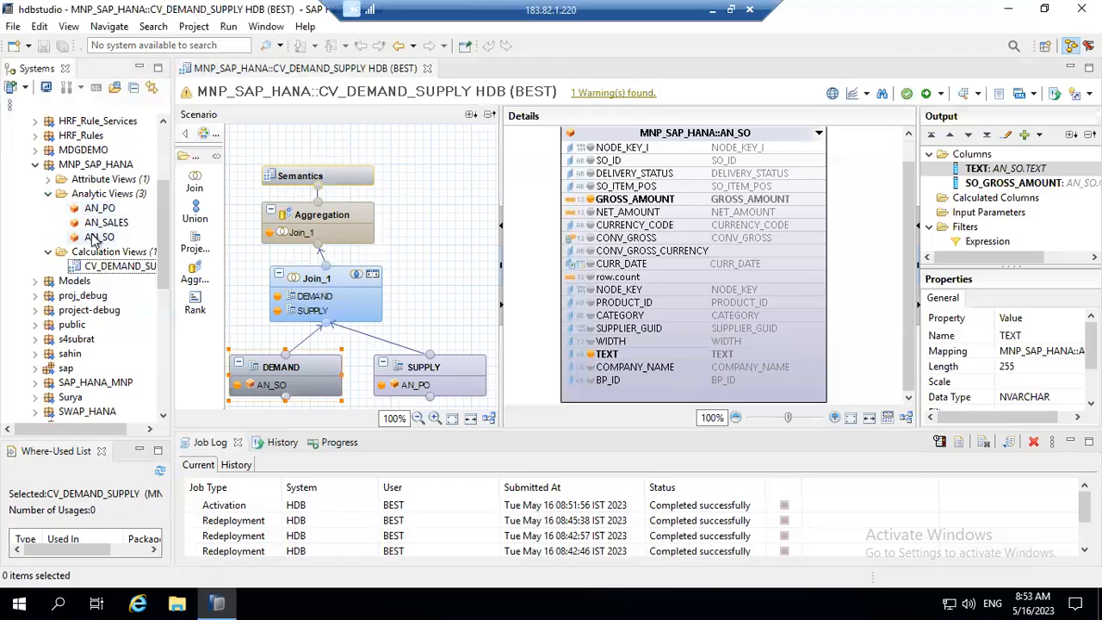
{"action": "double_click", "coordinate": [95, 237]}
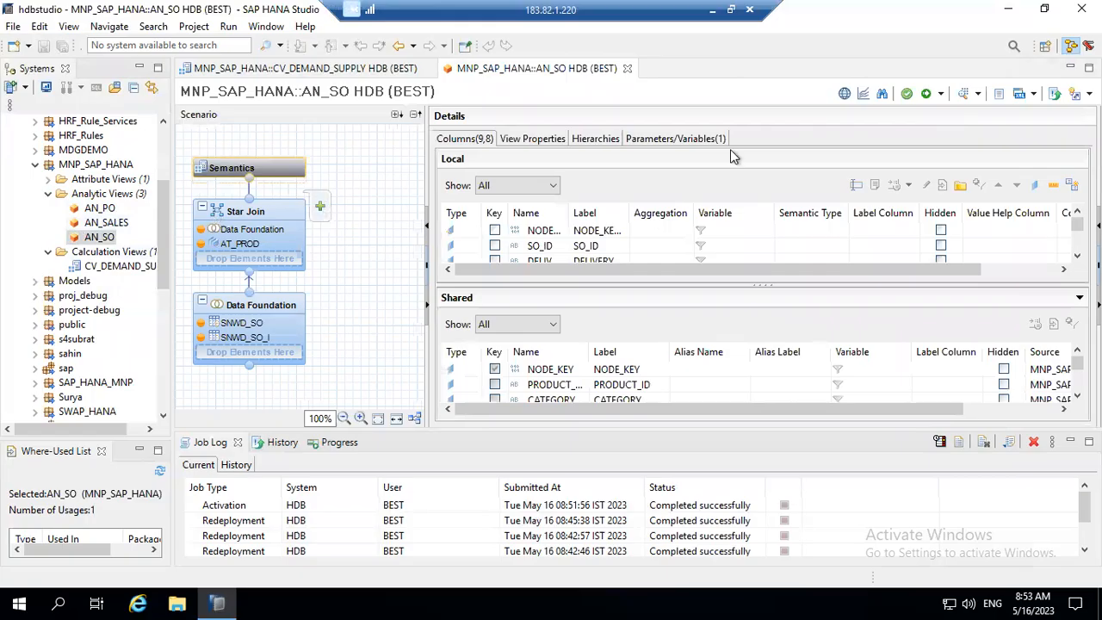
{"action": "left_click", "coordinate": [978, 93]}
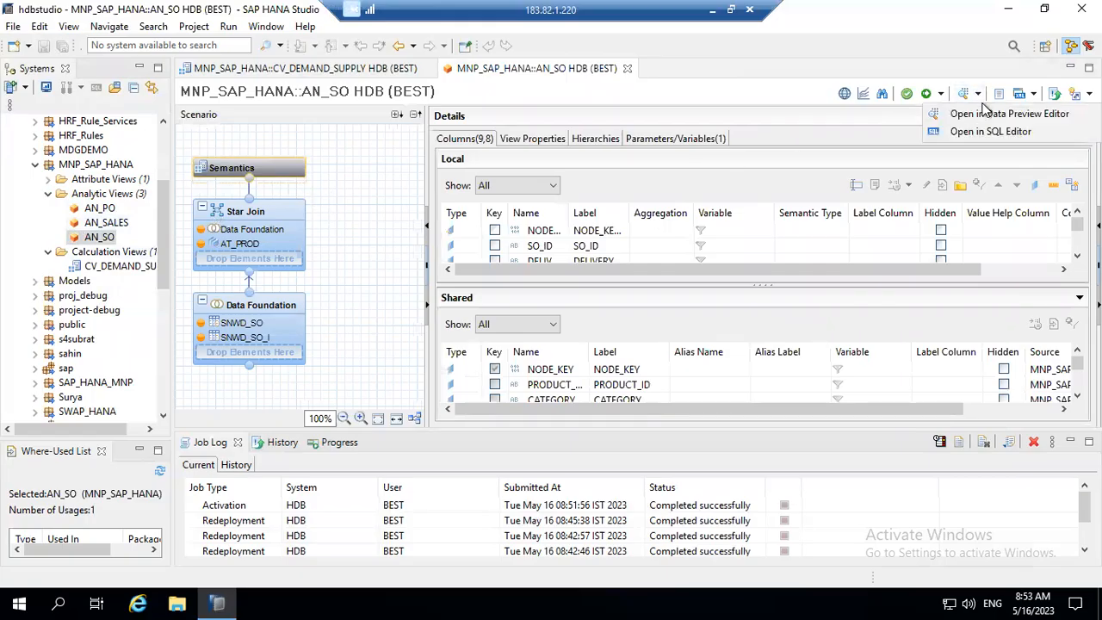
{"action": "left_click", "coordinate": [999, 114]}
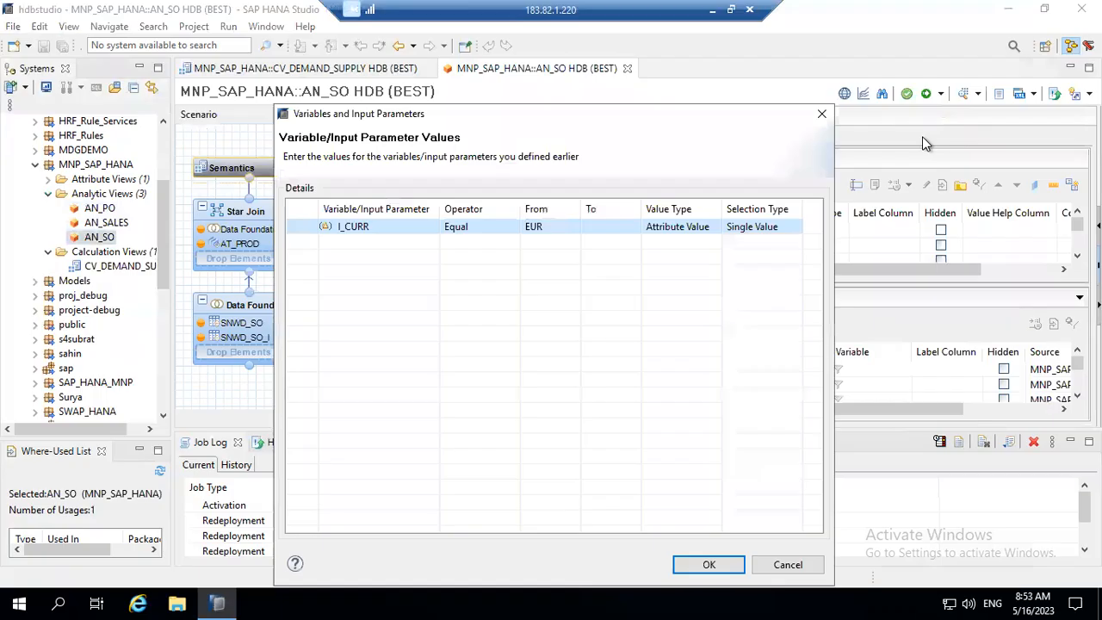
{"action": "left_click", "coordinate": [704, 564]}
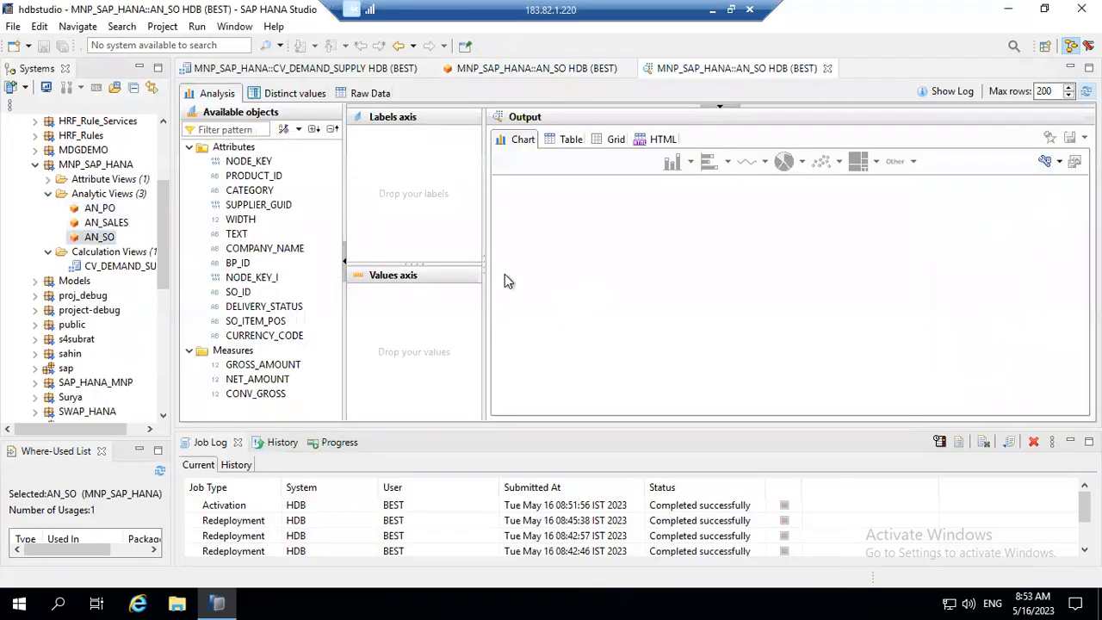
{"action": "left_click", "coordinate": [367, 95]}
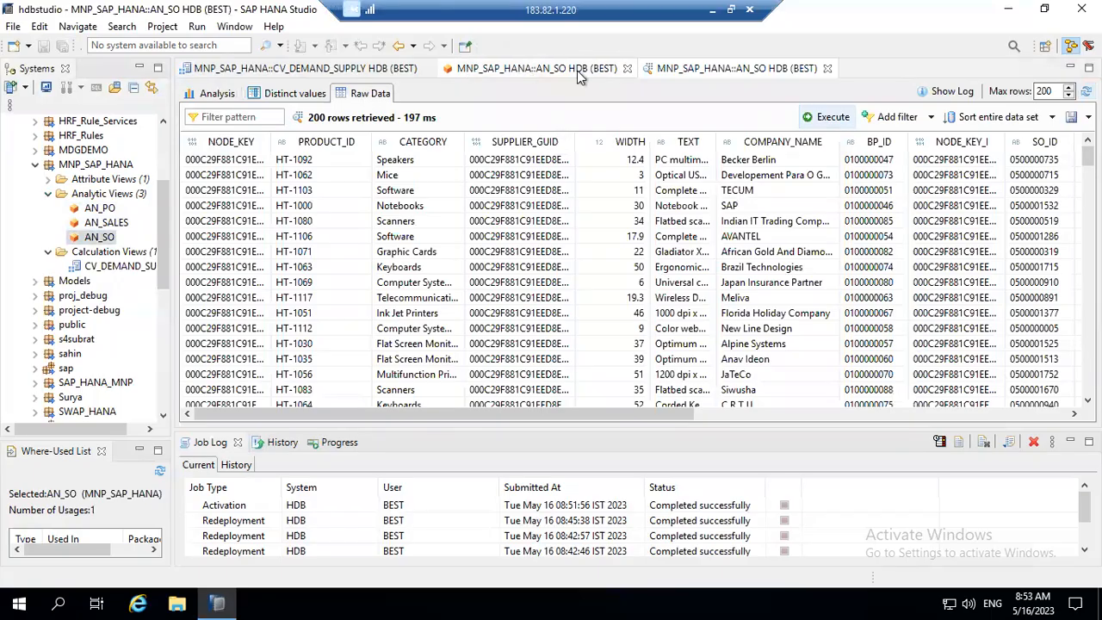
Close the AN_SO data preview and editor, and return to the CV_DEMAND_SUPPLY calculation view.
{"action": "left_click", "coordinate": [828, 71]}
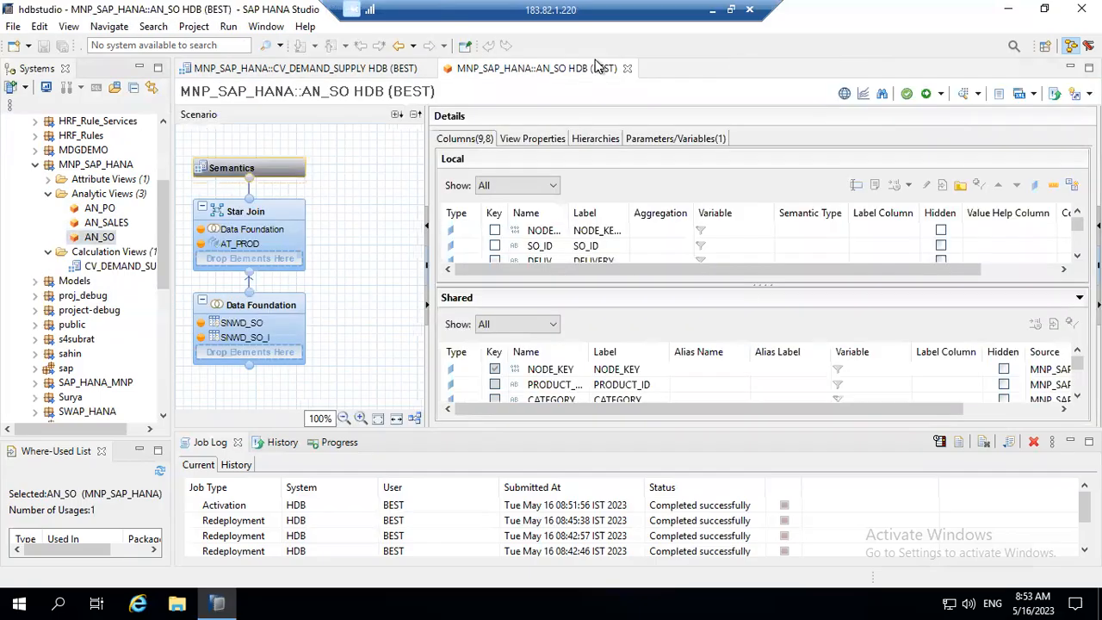
{"action": "left_click", "coordinate": [622, 68]}
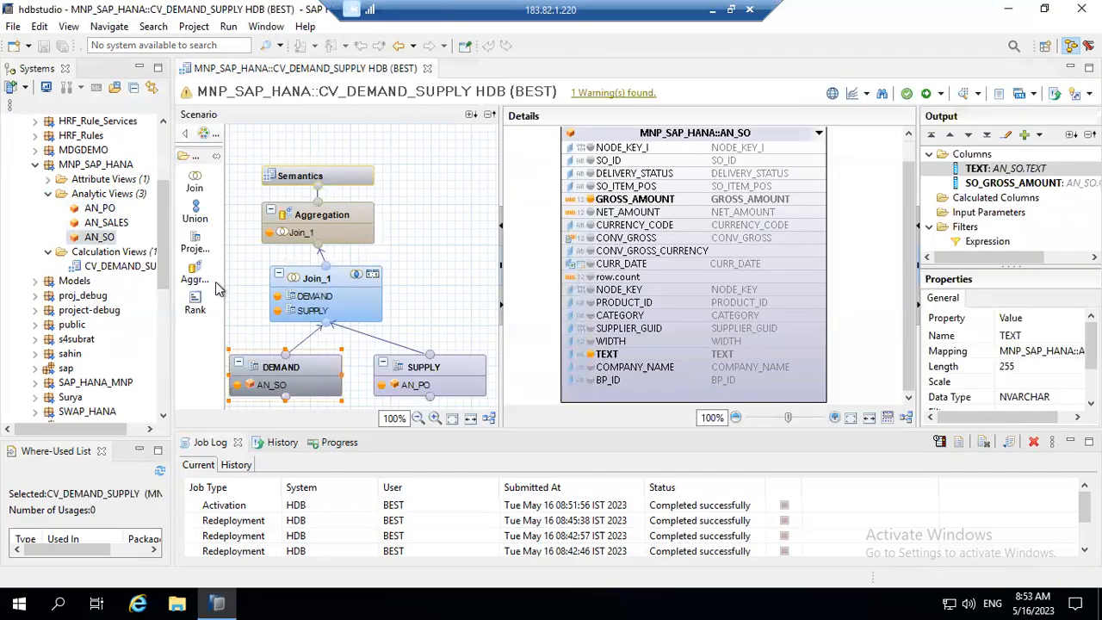
{"action": "left_click", "coordinate": [107, 266]}
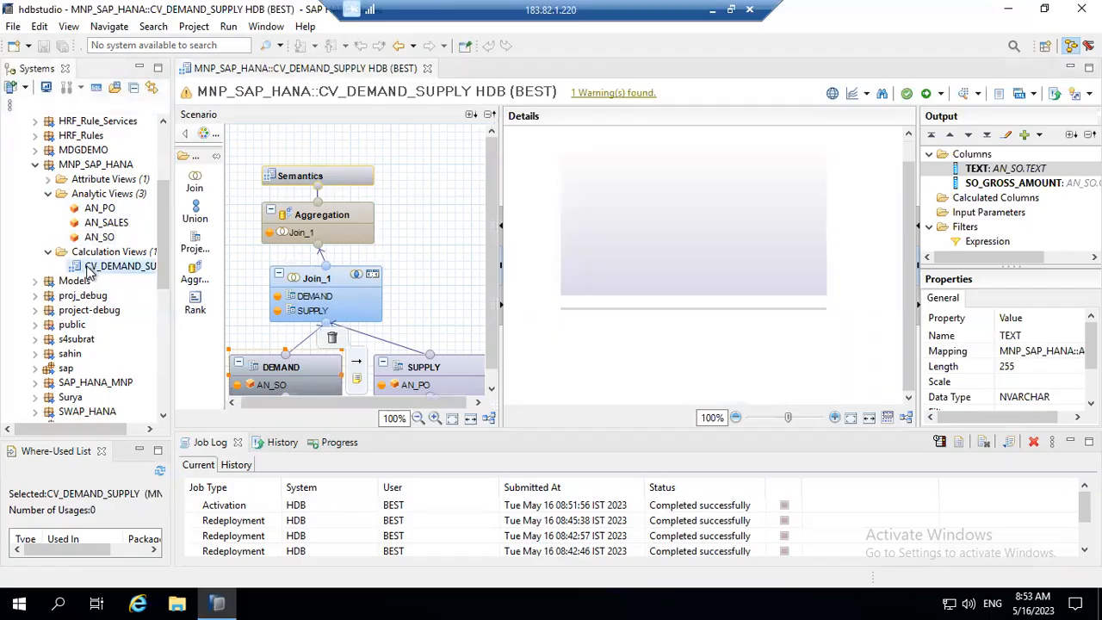
{"action": "double_click", "coordinate": [92, 268]}
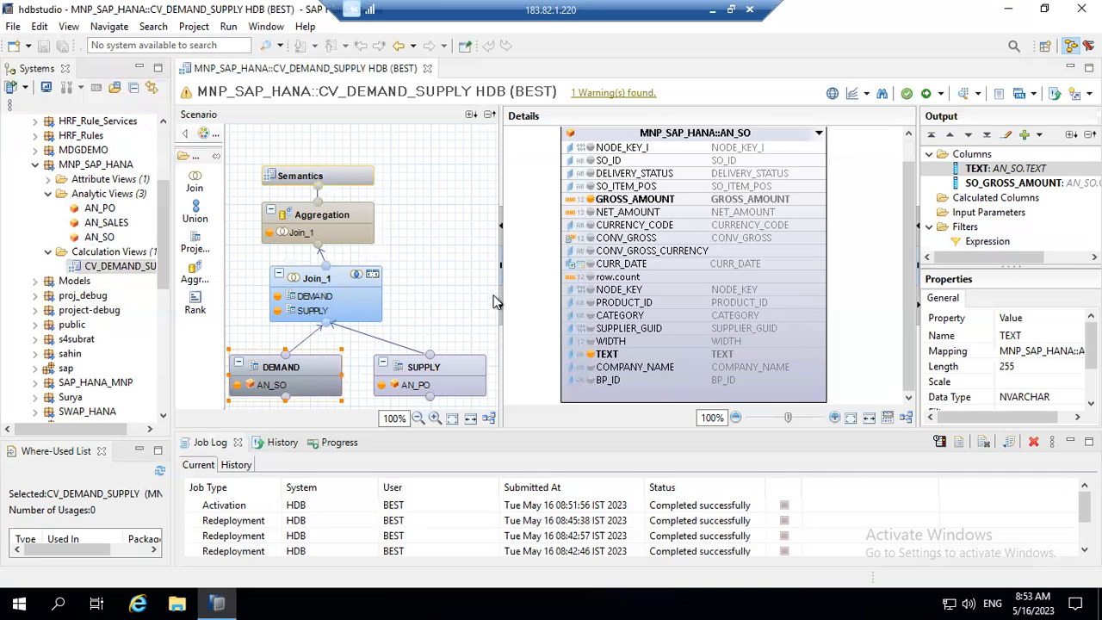
Inspect the DEMAND node's AN_SO source, open AN_SO, preview its raw data with I_CURR equal to EUR, and close the preview.
{"action": "left_click", "coordinate": [311, 372]}
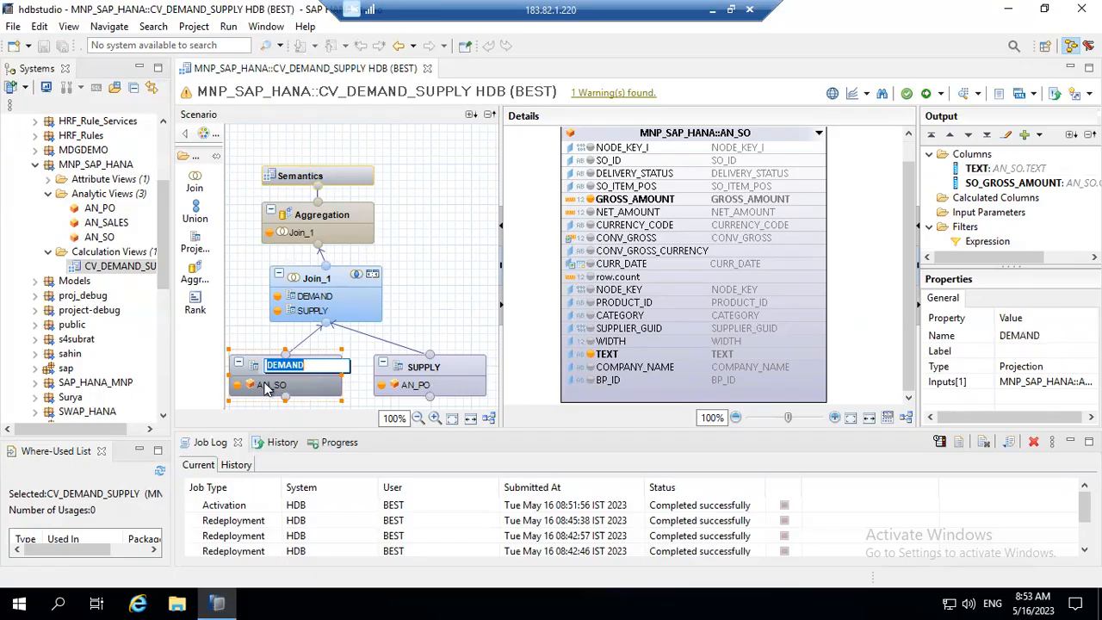
{"action": "key", "text": "Return"}
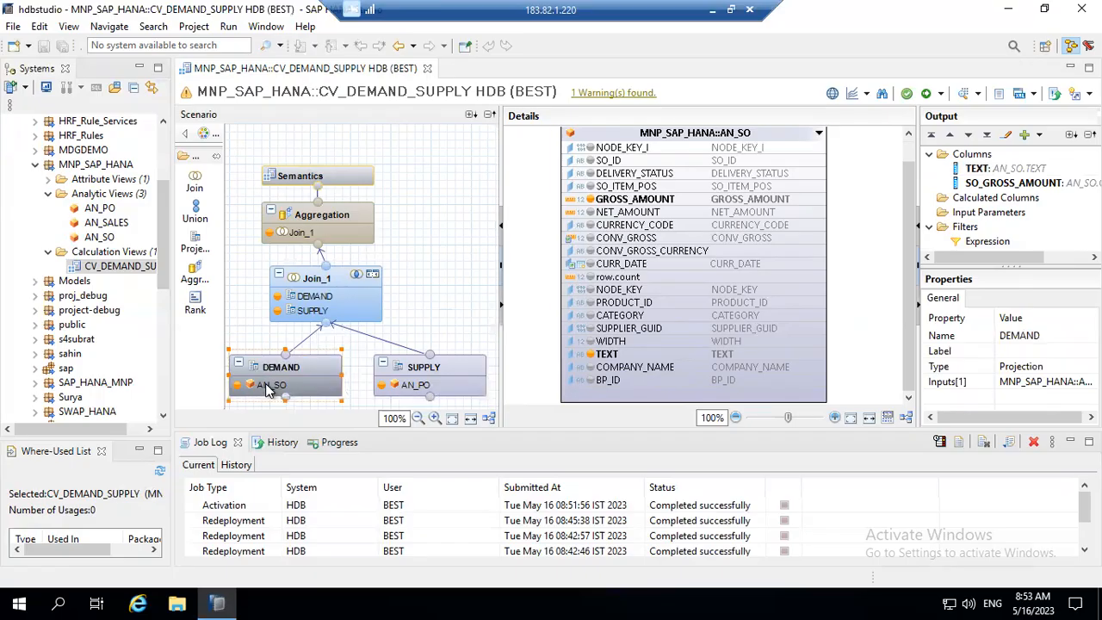
{"action": "left_click", "coordinate": [267, 388]}
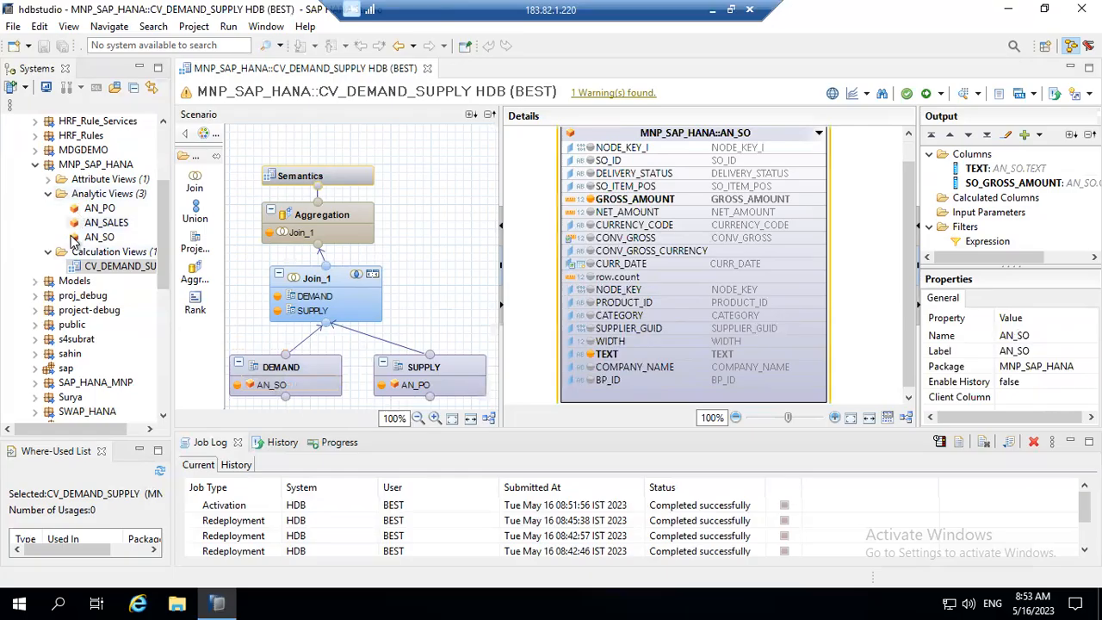
{"action": "double_click", "coordinate": [96, 238]}
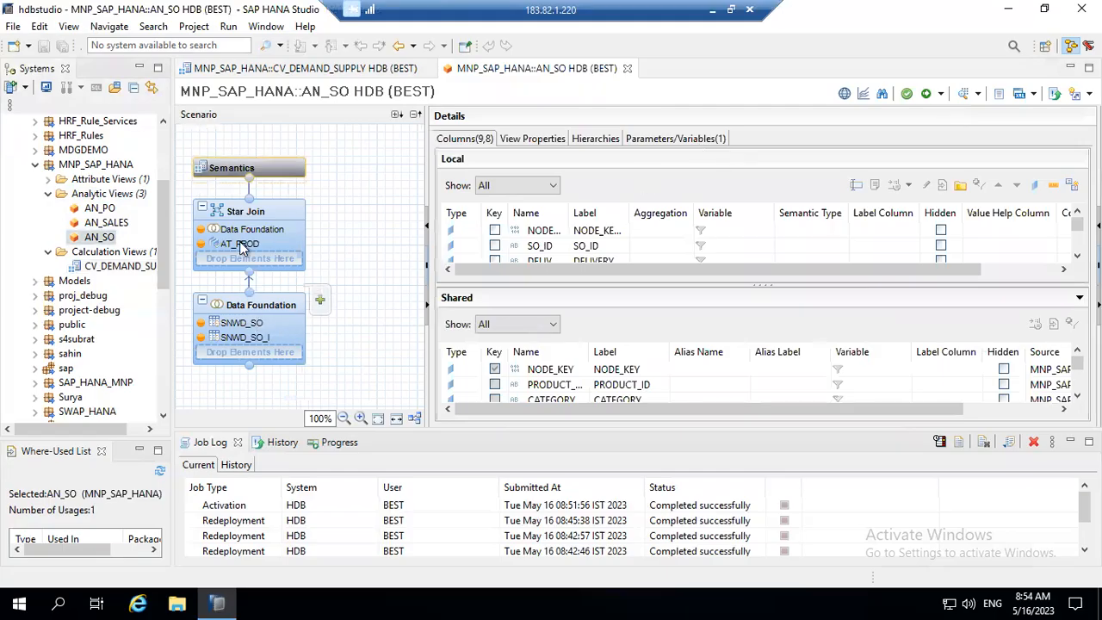
{"action": "left_click", "coordinate": [977, 94]}
{"action": "left_click", "coordinate": [981, 113]}
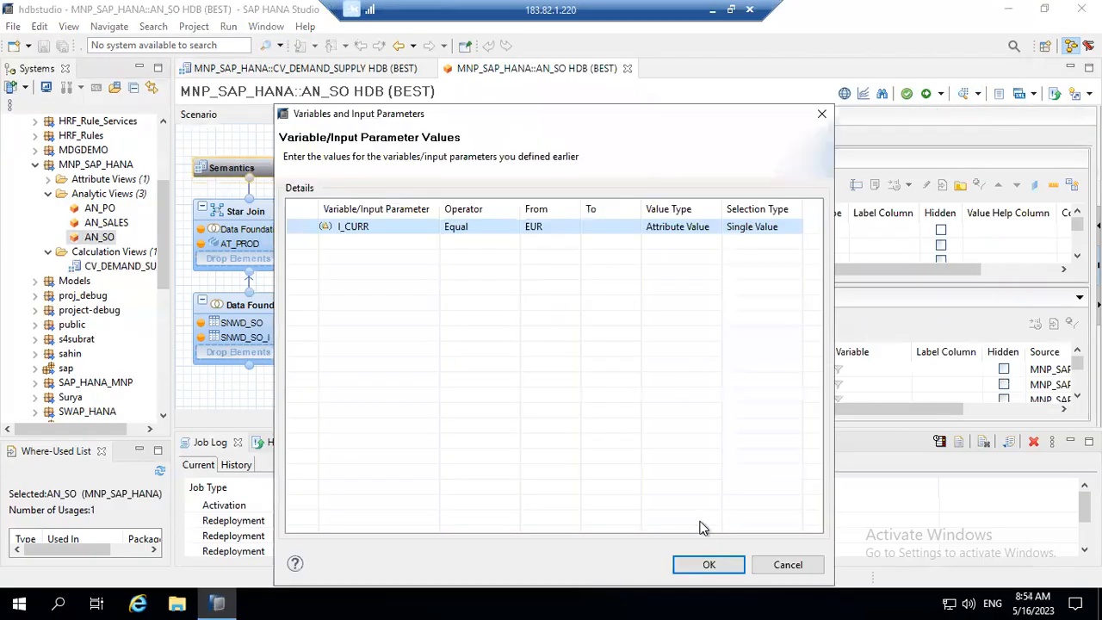
{"action": "left_click", "coordinate": [709, 566]}
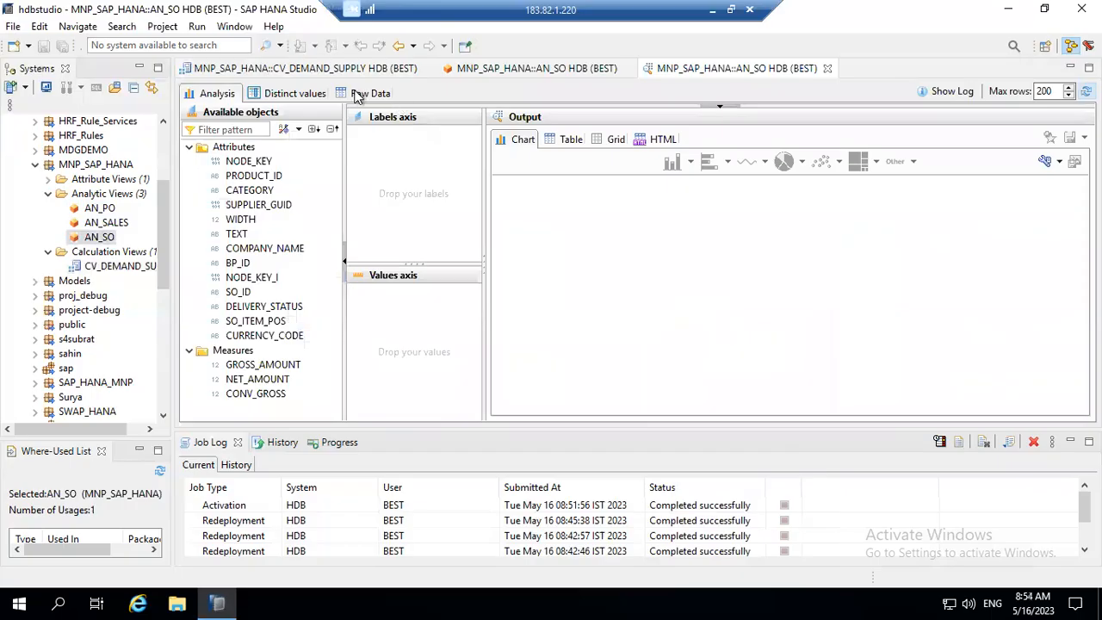
{"action": "left_click", "coordinate": [360, 93]}
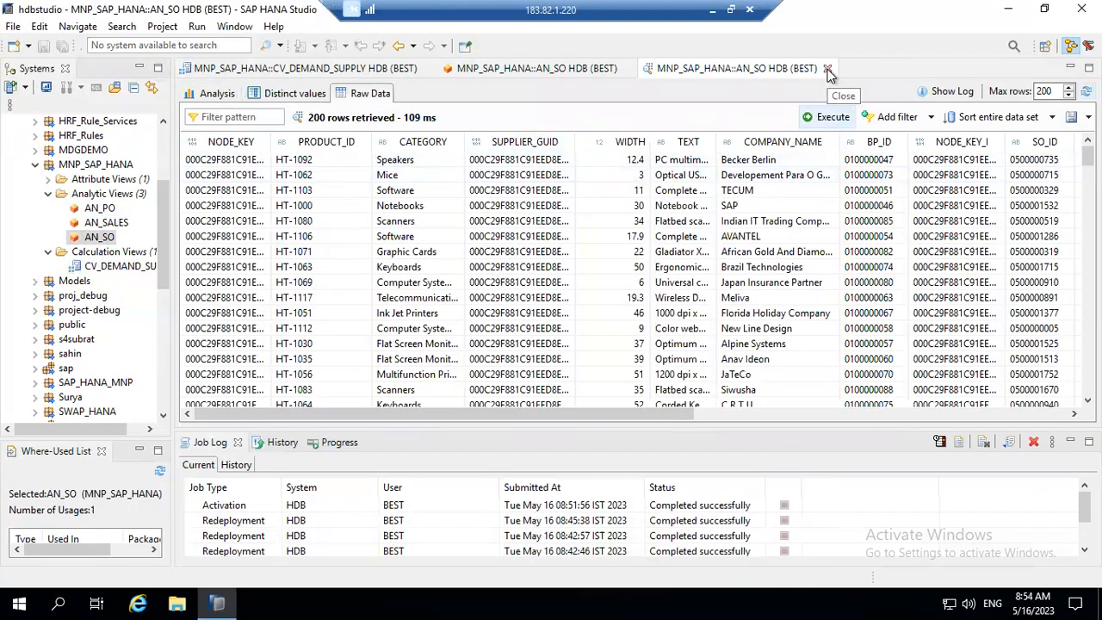
{"action": "left_click", "coordinate": [828, 69]}
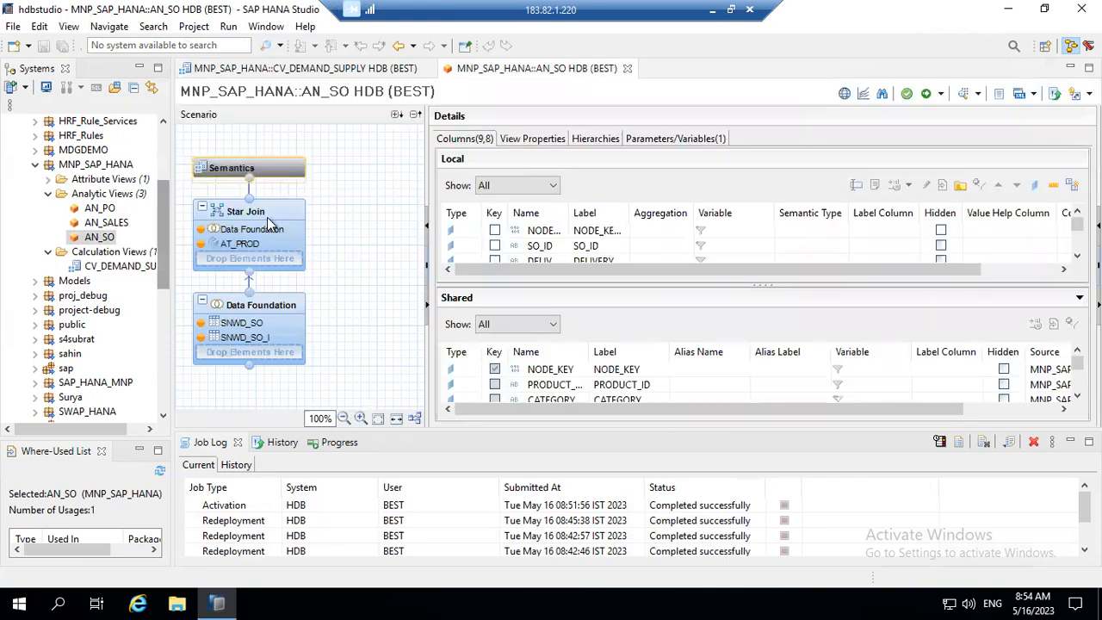
Open analytic view AN_SALES from the MNP_SAP_HANA package and preview its raw data.
{"action": "double_click", "coordinate": [110, 222]}
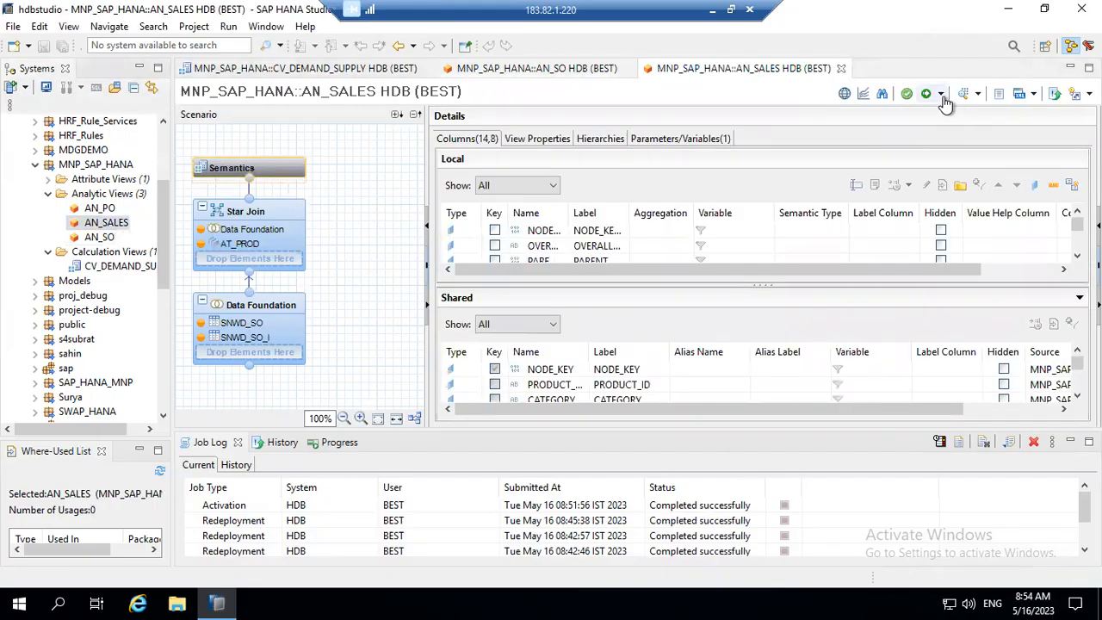
{"action": "left_click", "coordinate": [977, 93]}
{"action": "left_click", "coordinate": [990, 113]}
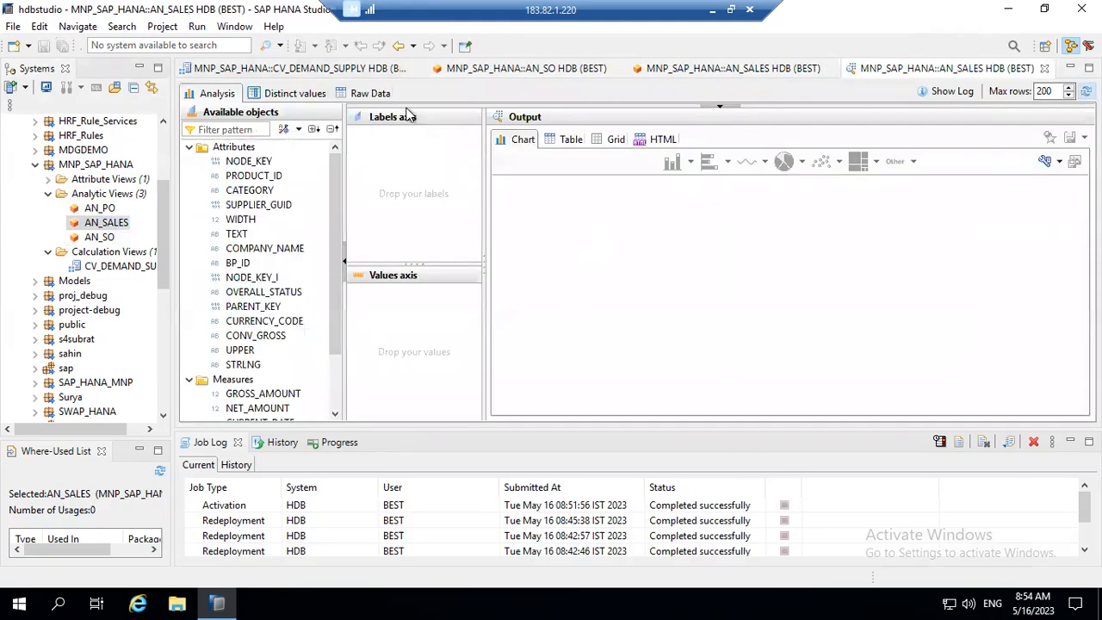
{"action": "left_click", "coordinate": [375, 98]}
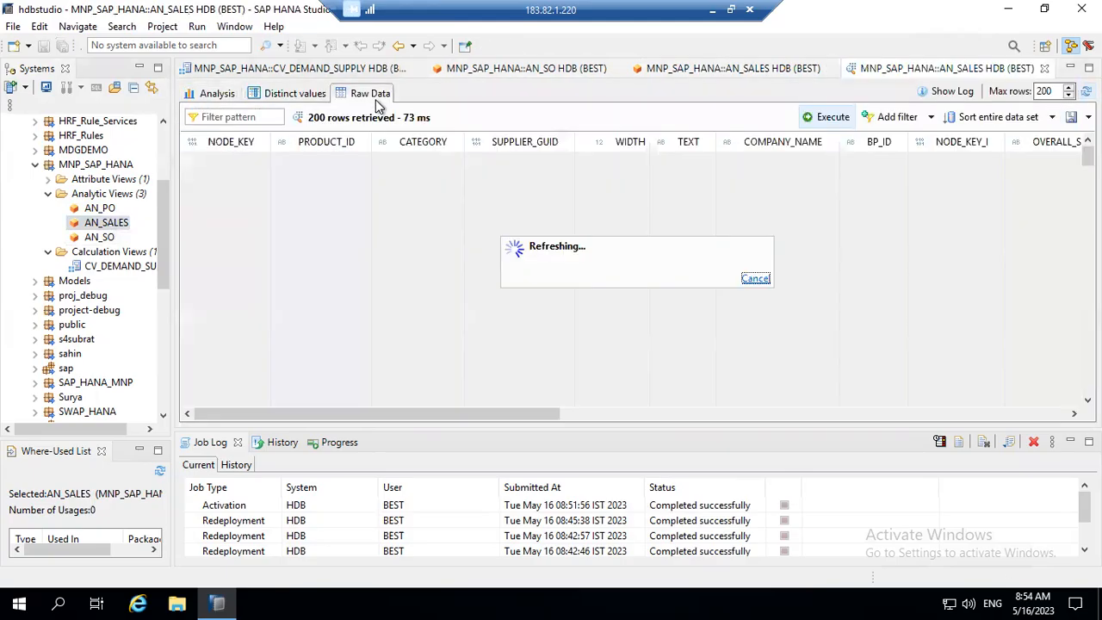
{"action": "left_click", "coordinate": [97, 238]}
{"action": "left_click", "coordinate": [99, 222]}
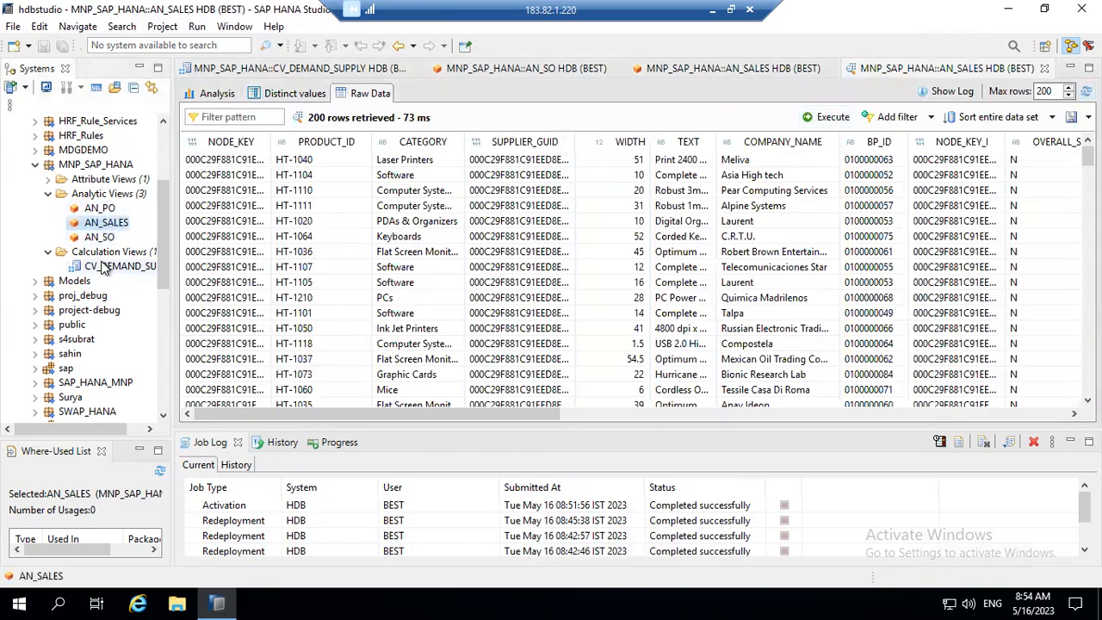
Return to CV_DEMAND_SUPPLY and remove the AN_SO data source from the DEMAND projection, accepting removal of its column references.
{"action": "double_click", "coordinate": [107, 266]}
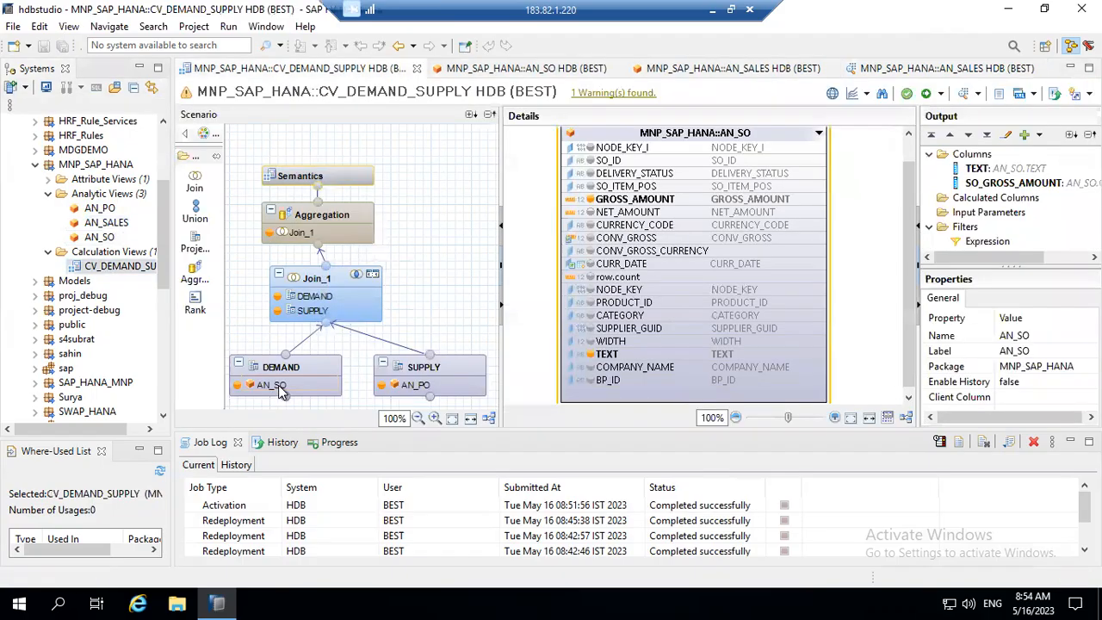
{"action": "left_click", "coordinate": [280, 380]}
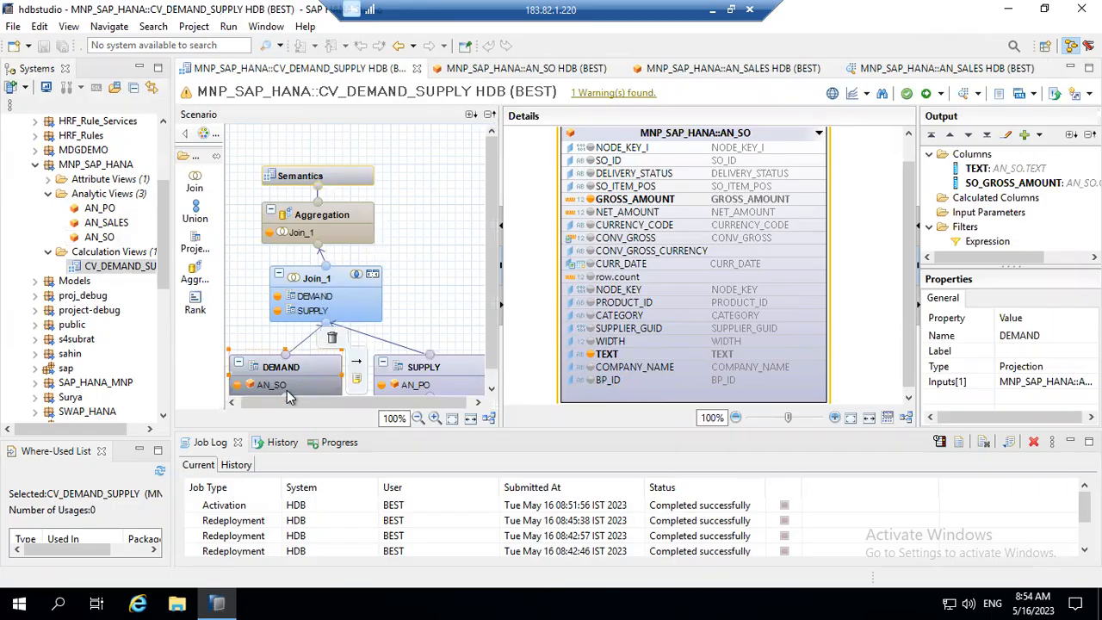
{"action": "left_click", "coordinate": [280, 389]}
{"action": "right_click", "coordinate": [281, 388]}
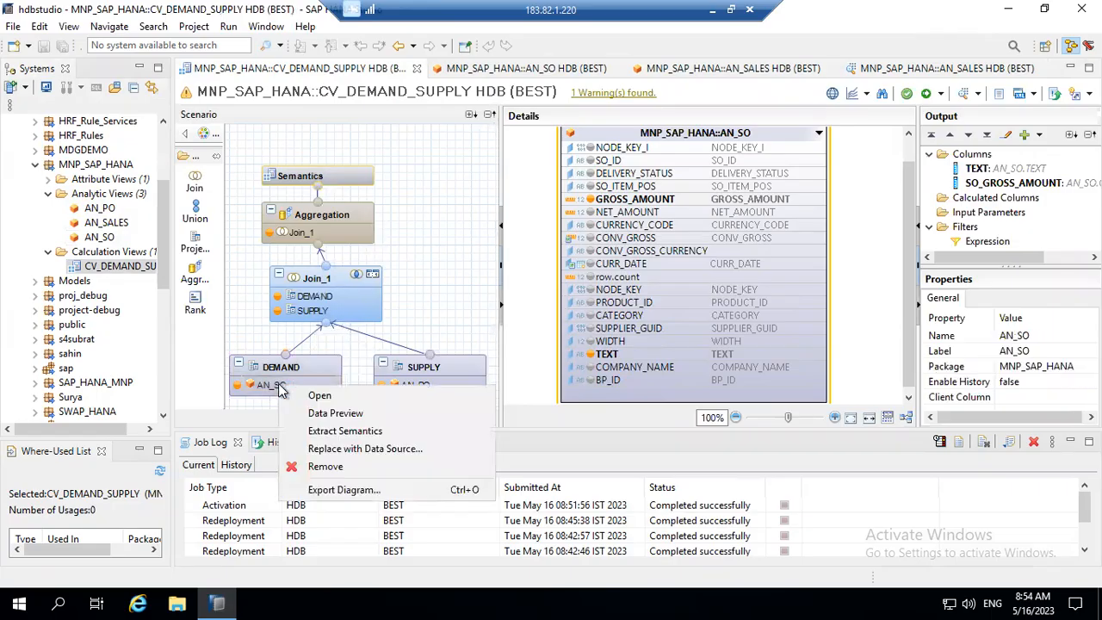
{"action": "left_click", "coordinate": [339, 469]}
{"action": "left_click", "coordinate": [563, 309]}
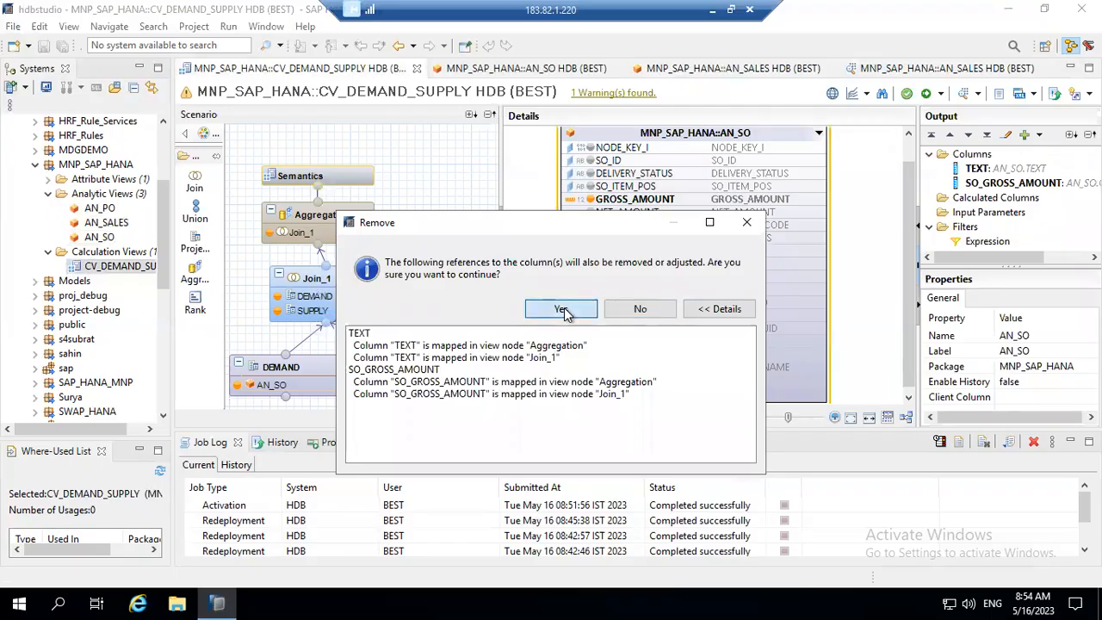
{"action": "left_click", "coordinate": [642, 311]}
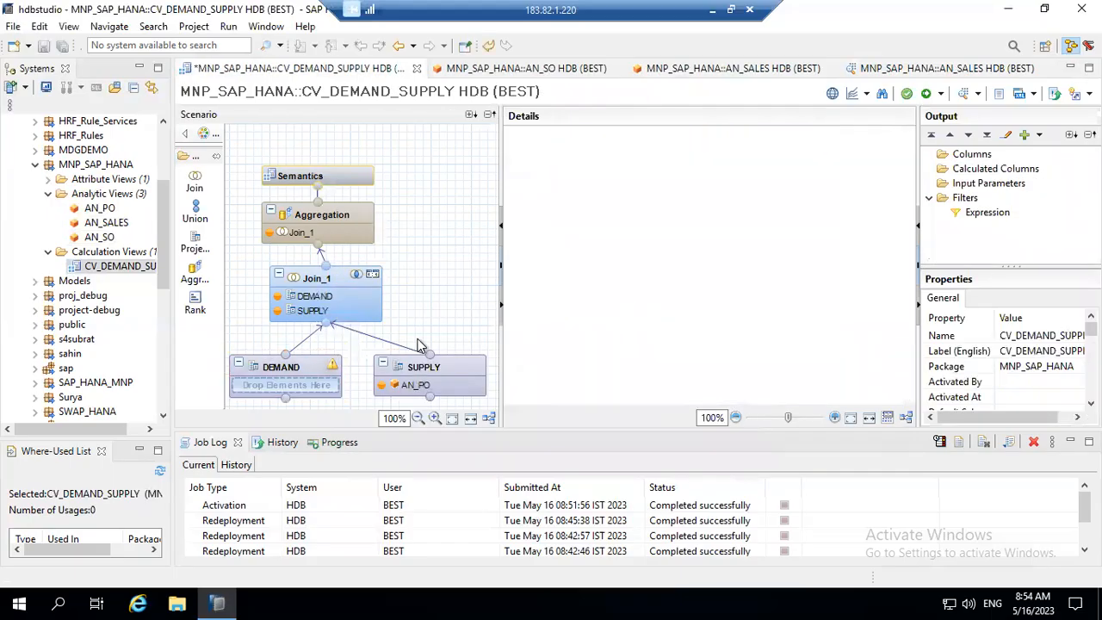
Add AN_SALES as the data source of the DEMAND projection and add its TEXT and GROSS_AMOUNT columns to the output.
{"action": "left_click_drag", "start_coordinate": [104, 225], "coordinate": [277, 390]}
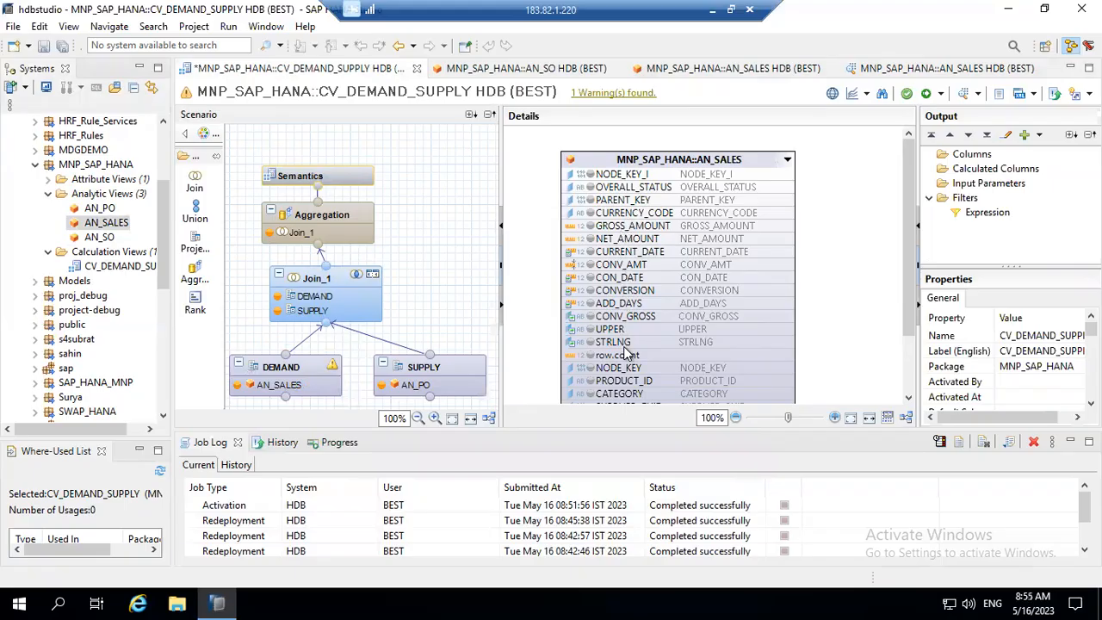
{"action": "left_click", "coordinate": [656, 376]}
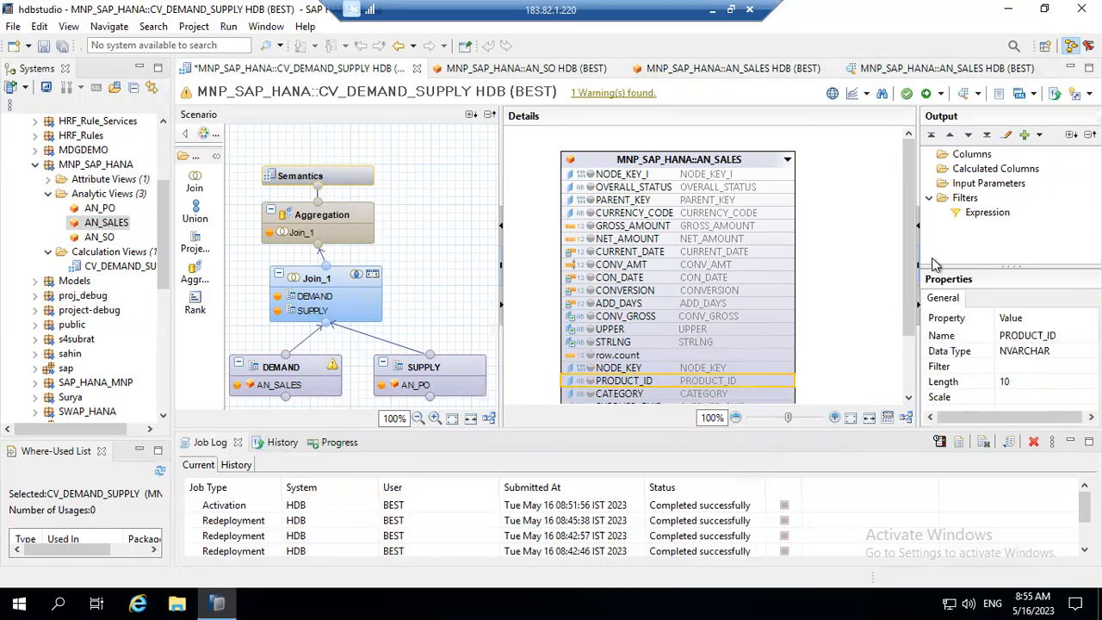
{"action": "left_click_drag", "start_coordinate": [913, 261], "coordinate": [913, 315]}
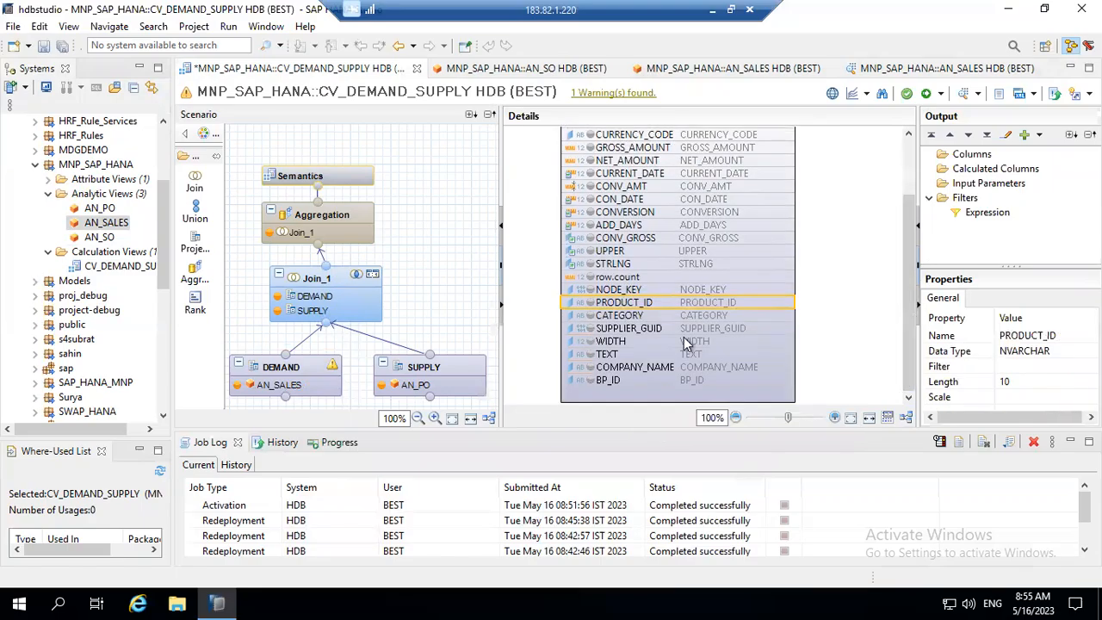
{"action": "left_click", "coordinate": [629, 355]}
{"action": "right_click", "coordinate": [629, 355]}
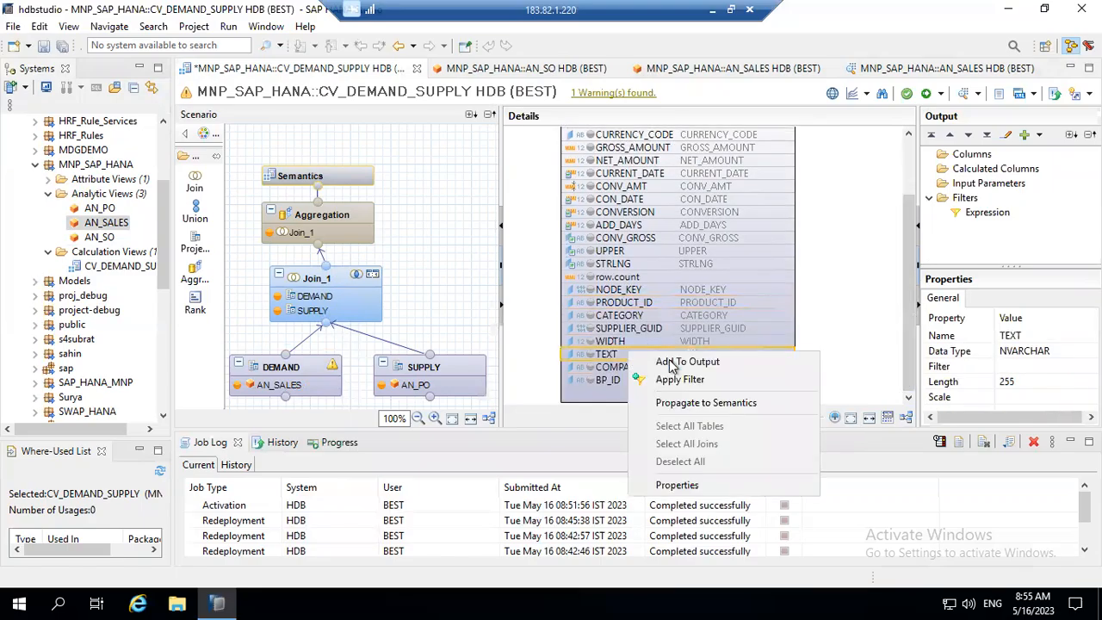
{"action": "left_click", "coordinate": [668, 363]}
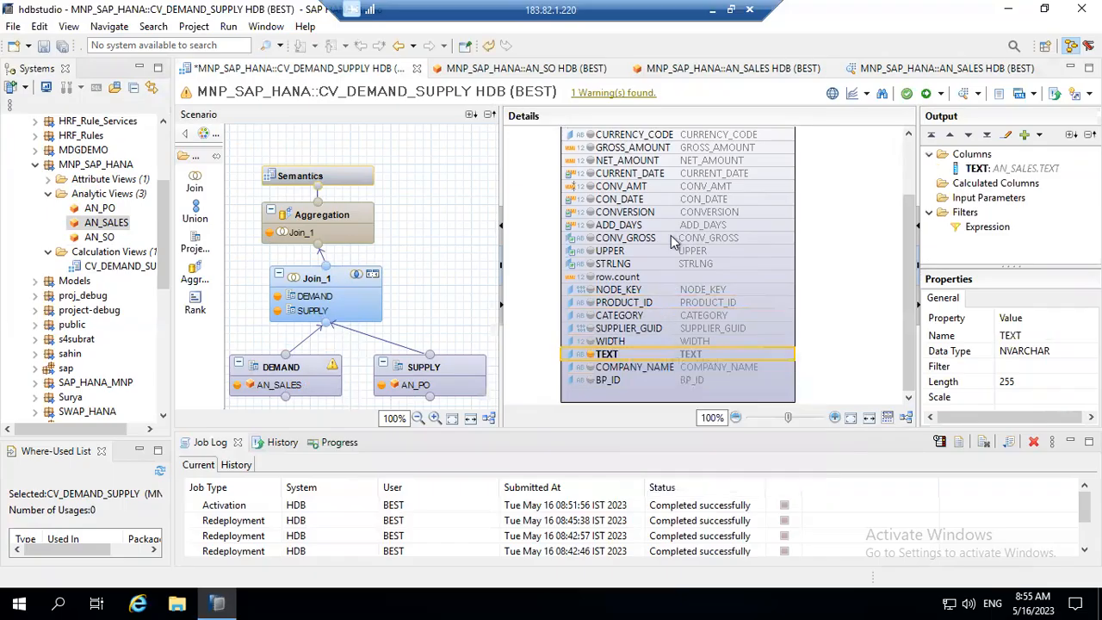
{"action": "right_click", "coordinate": [647, 149]}
{"action": "left_click", "coordinate": [687, 155]}
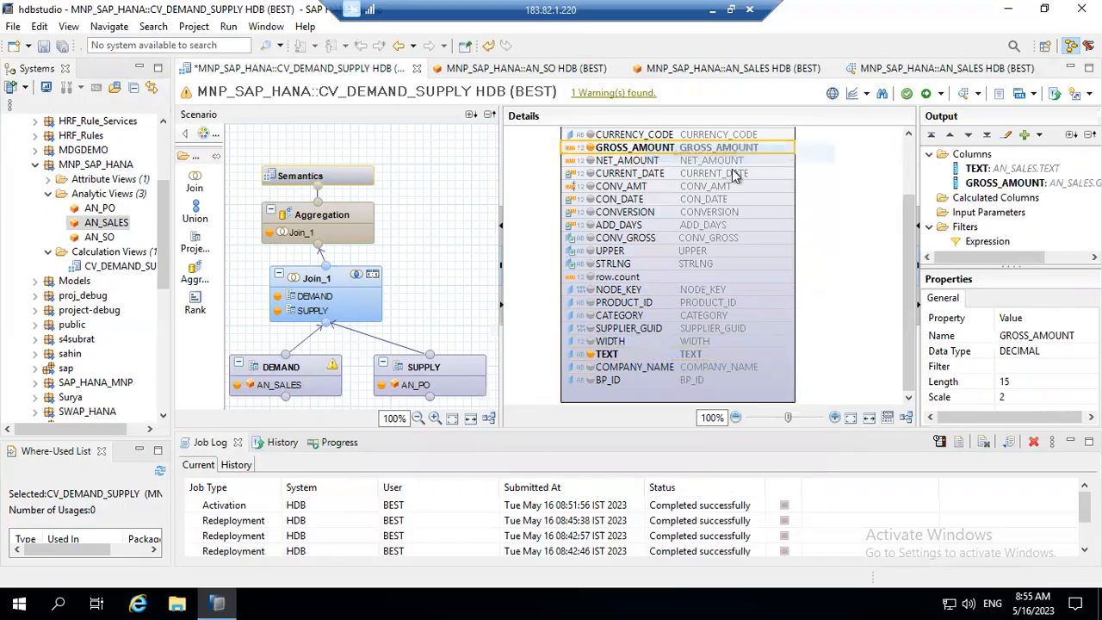
{"action": "scroll", "coordinate": [901, 183], "scroll_direction": "up", "scroll_amount": 3}
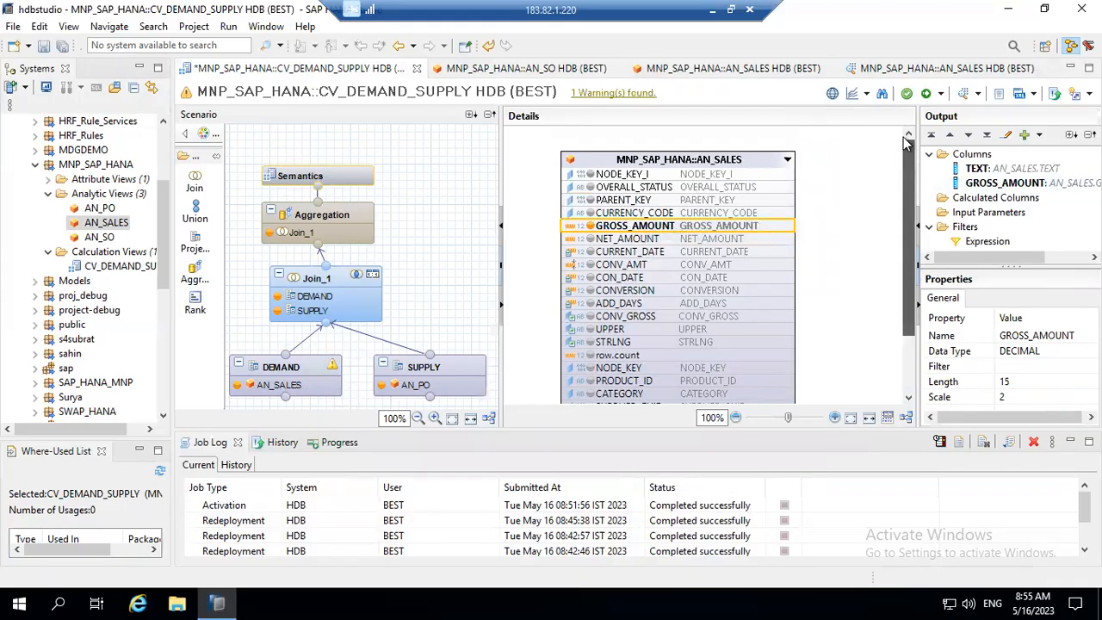
Rename the DEMAND projection's GROSS_AMOUNT output column to SO_GROSS_AMOUNT.
{"action": "left_click", "coordinate": [304, 366]}
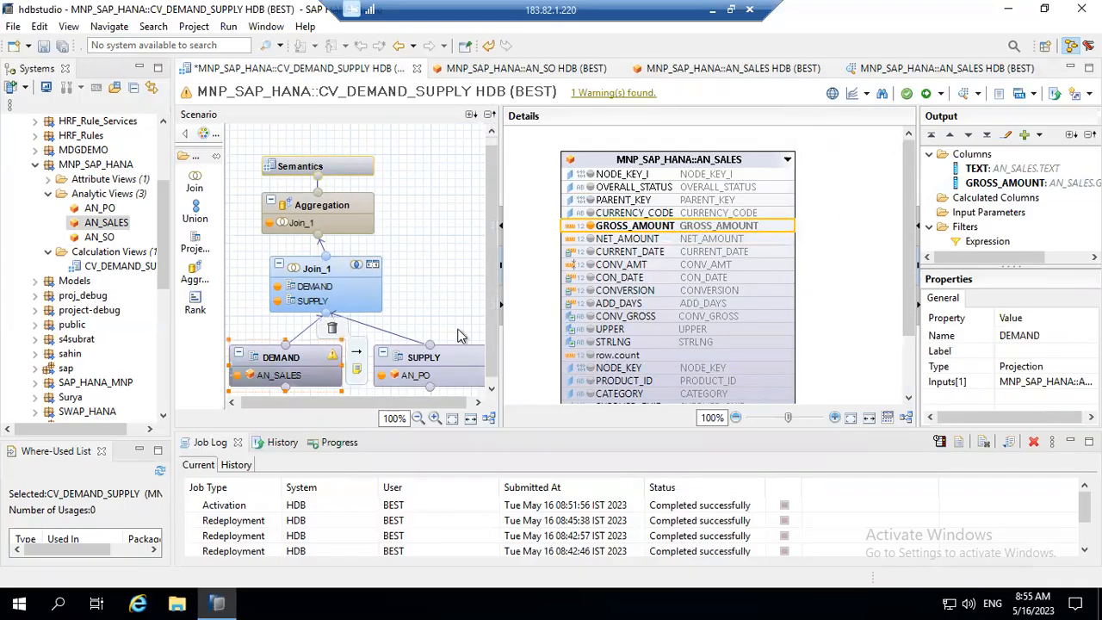
{"action": "mouse_move", "coordinate": [334, 368]}
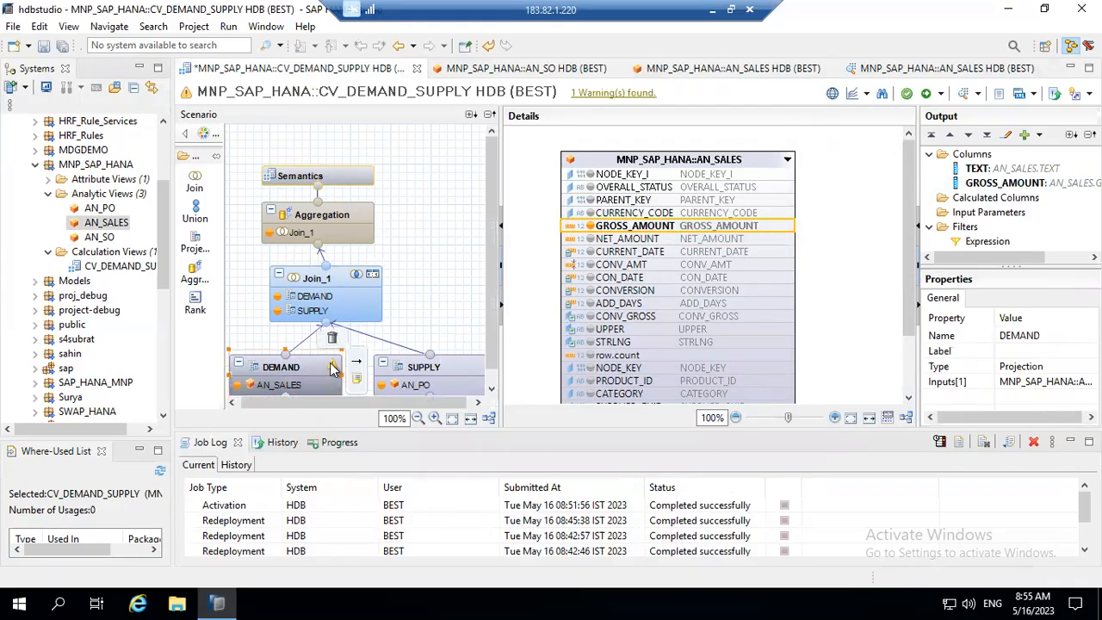
{"action": "left_click", "coordinate": [1051, 170]}
{"action": "left_click", "coordinate": [1049, 181]}
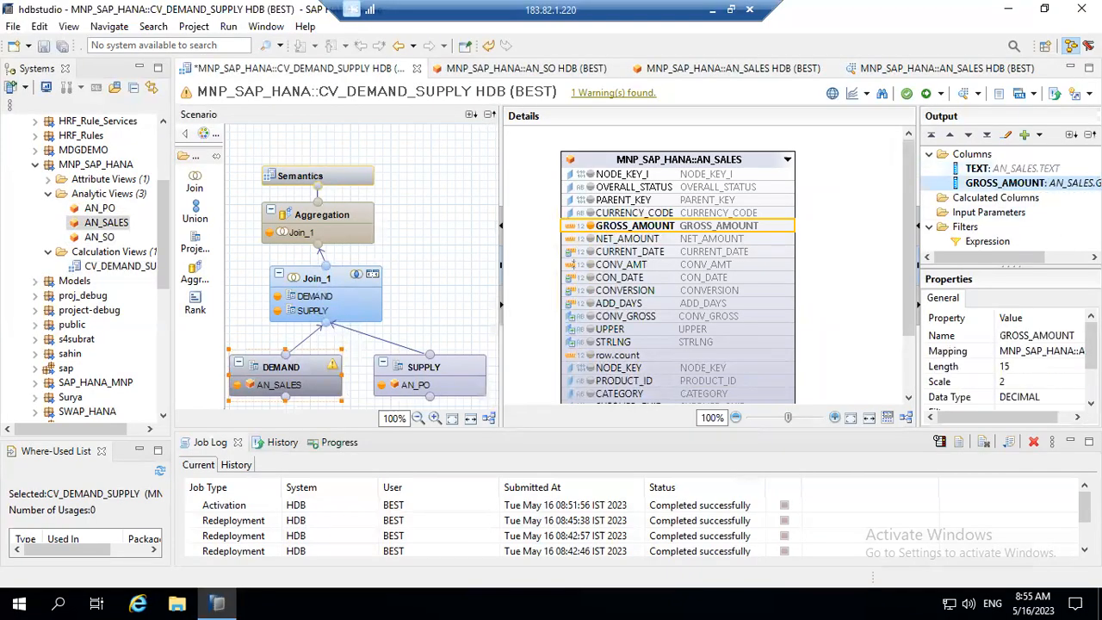
{"action": "left_click", "coordinate": [1004, 335]}
{"action": "left_click", "coordinate": [1000, 336]}
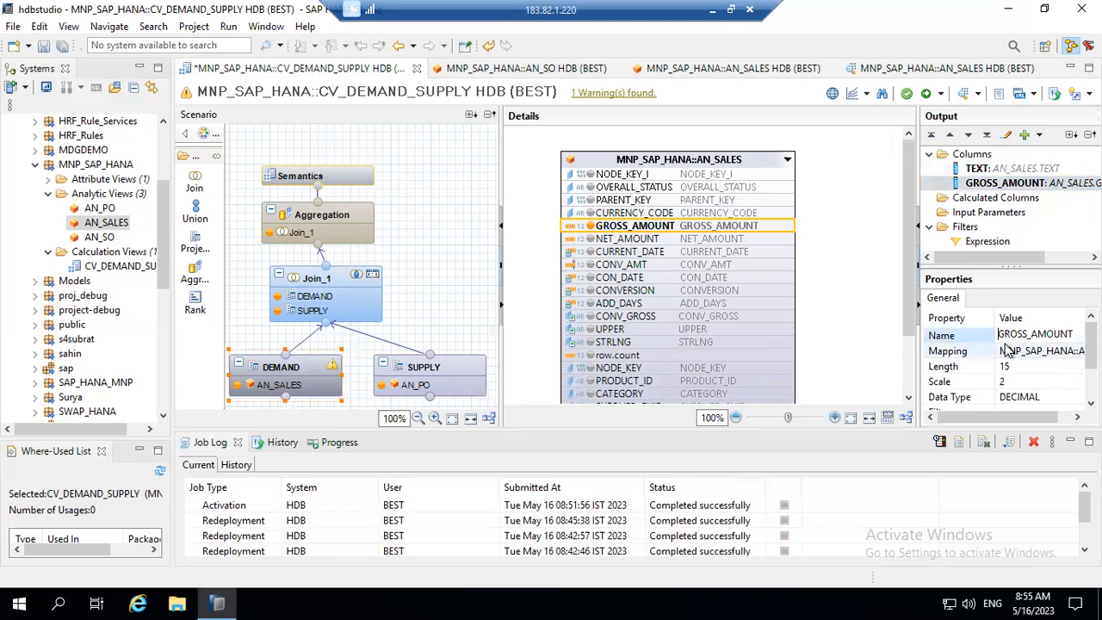
{"action": "type", "text": "SO_"}
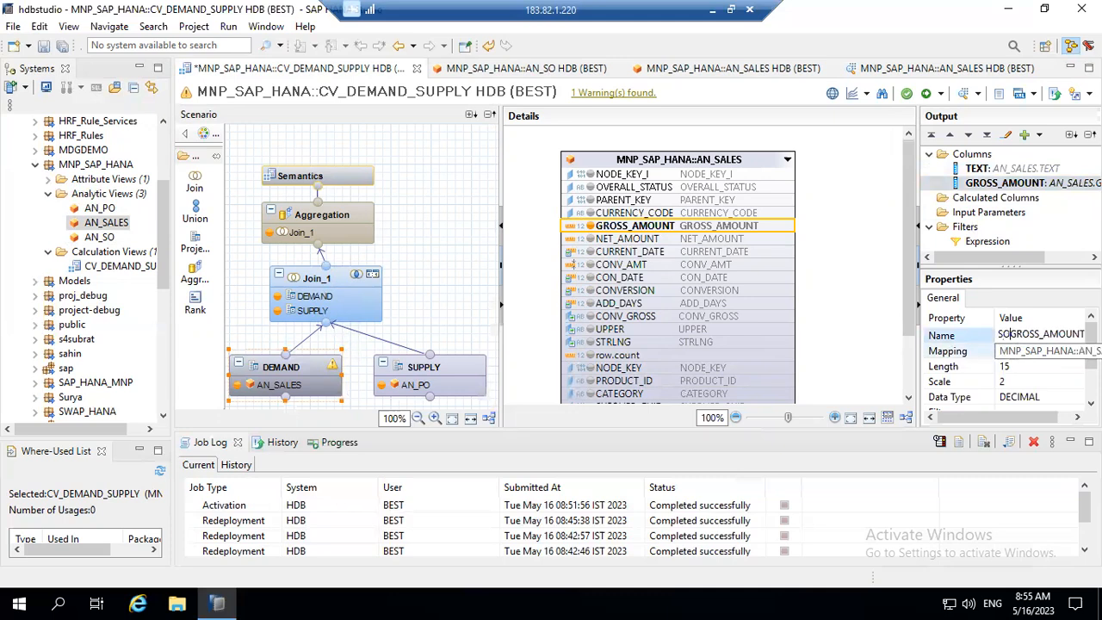
{"action": "key", "text": "Return"}
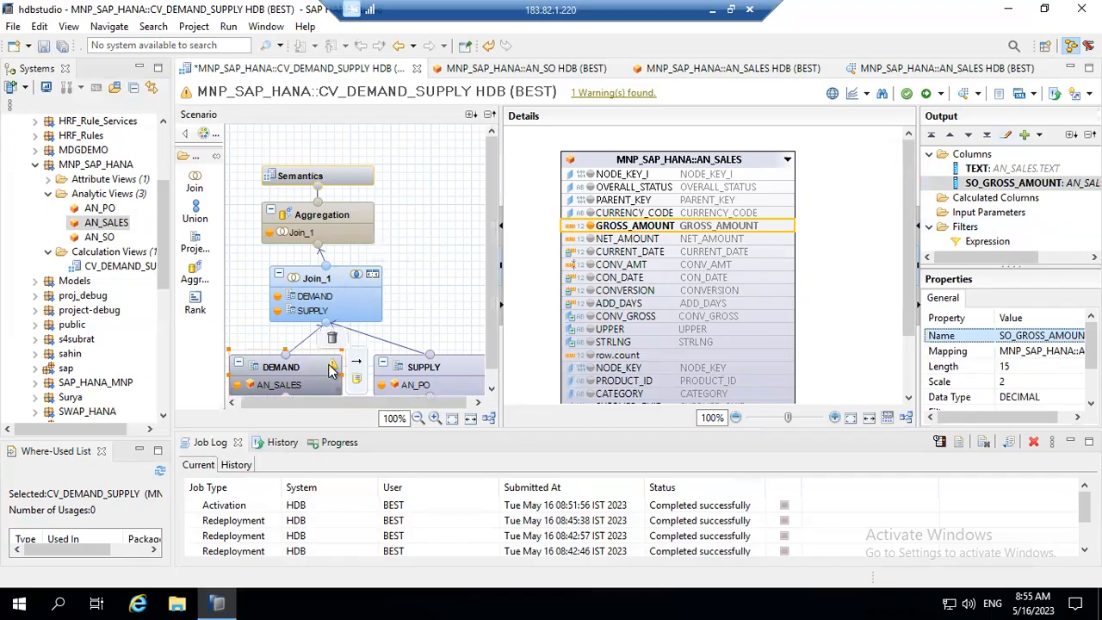
Read and dismiss the DEMAND projection's warning details, and check its TEXT and SO_GROSS_AMOUNT output columns.
{"action": "left_click", "coordinate": [330, 368]}
{"action": "left_click", "coordinate": [617, 98]}
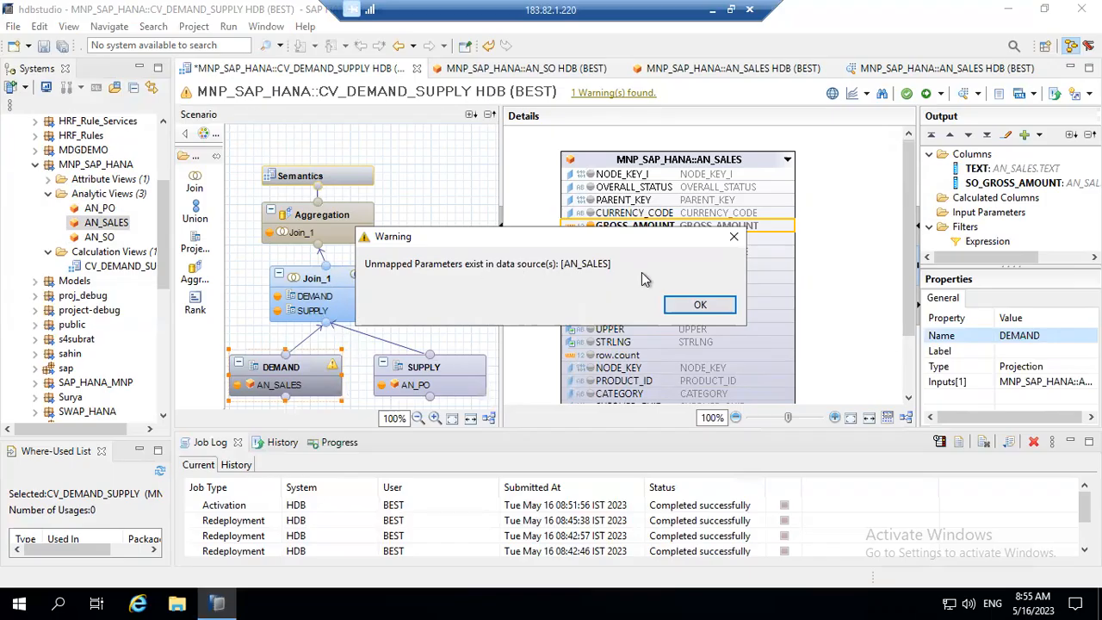
{"action": "left_click", "coordinate": [700, 304]}
{"action": "mouse_move", "coordinate": [318, 372]}
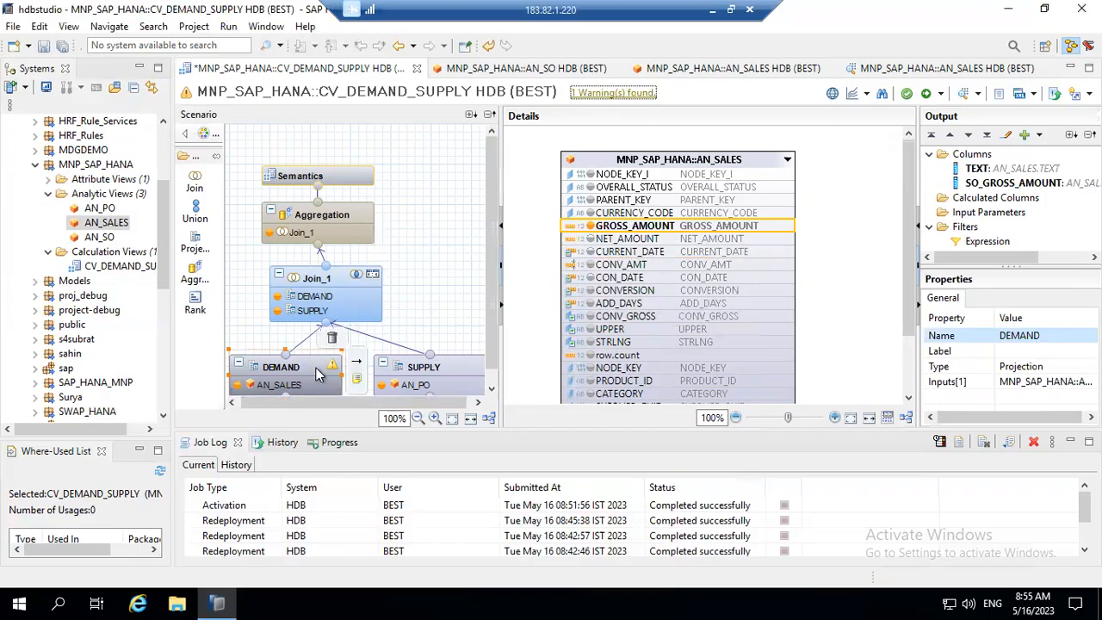
{"action": "left_click", "coordinate": [989, 172]}
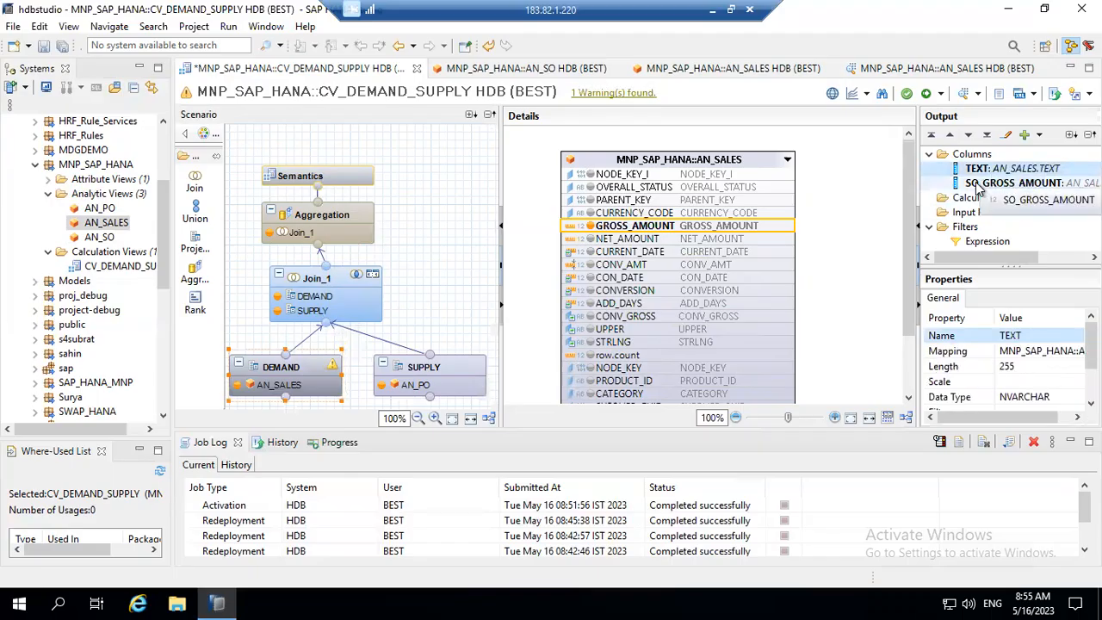
{"action": "left_click", "coordinate": [979, 184]}
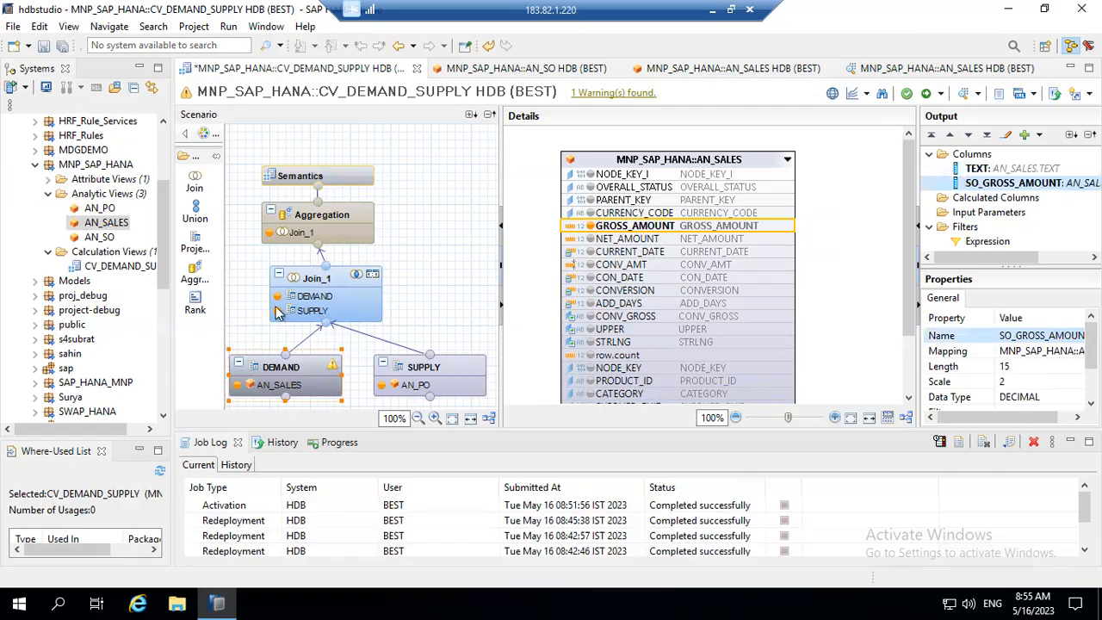
Add SUPPLY's TEXT column and DEMAND's SO_GROSS_AMOUNT column to the output of Join_1.
{"action": "left_click", "coordinate": [316, 288]}
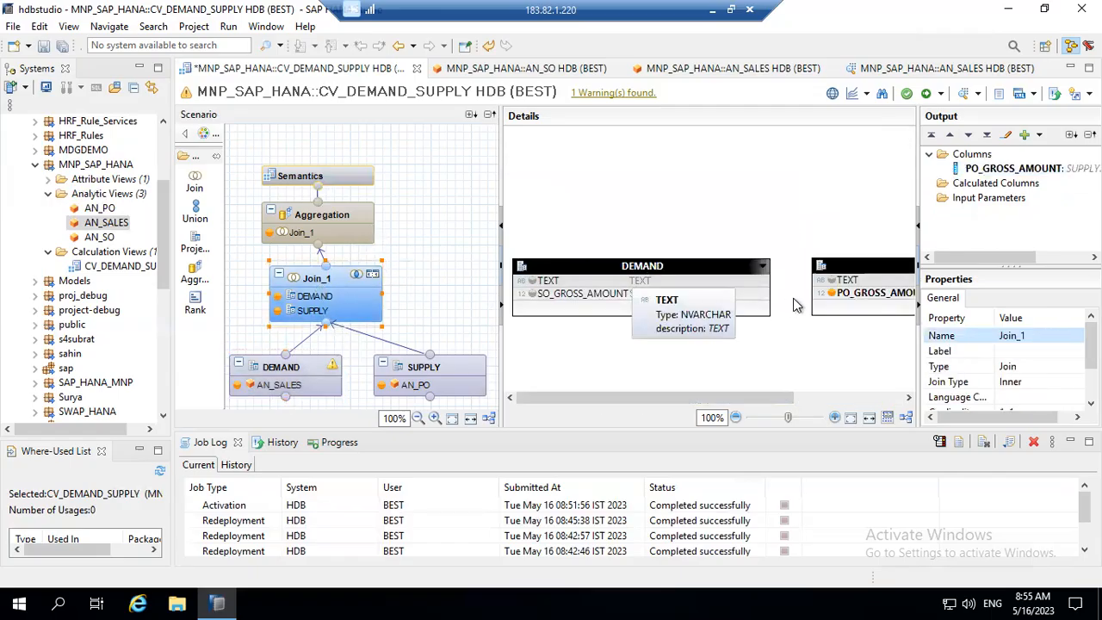
{"action": "left_click", "coordinate": [847, 282]}
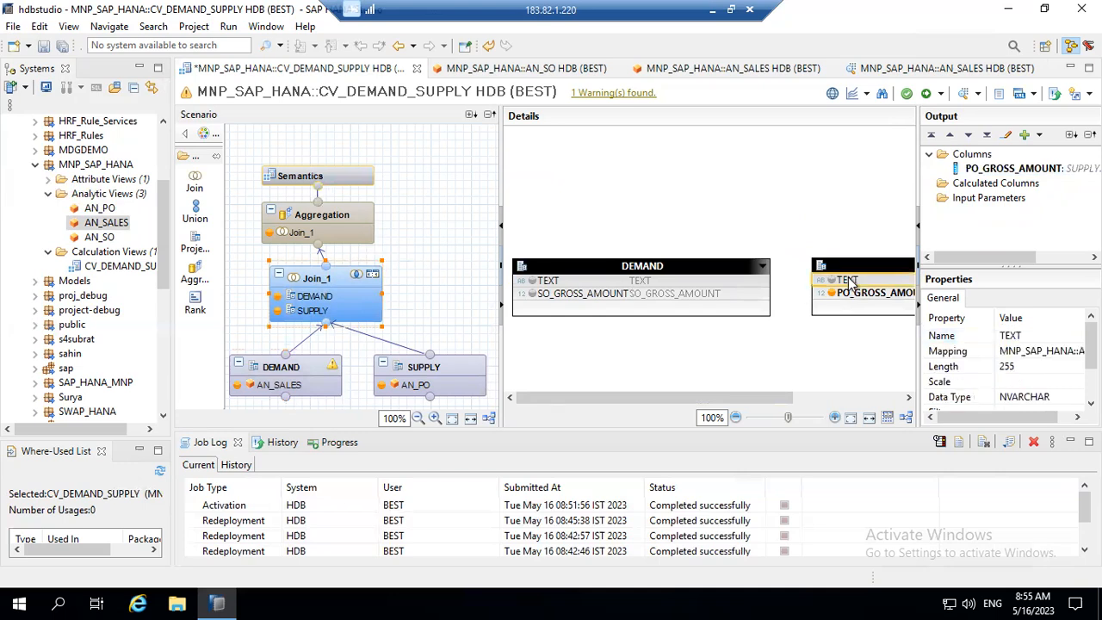
{"action": "right_click", "coordinate": [847, 282]}
{"action": "left_click", "coordinate": [878, 288]}
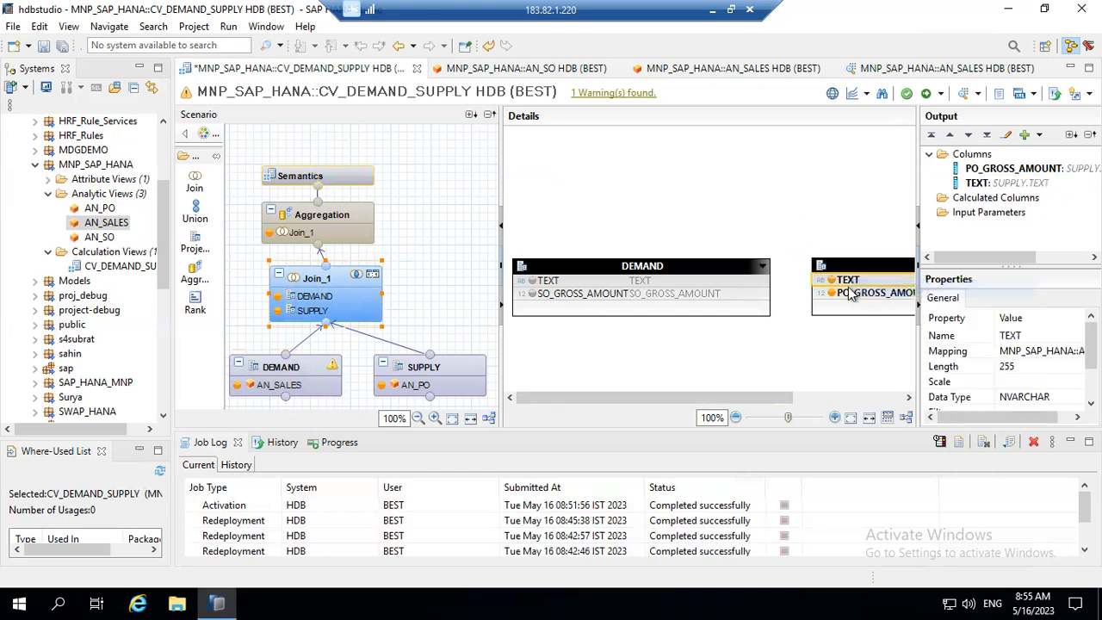
{"action": "left_click", "coordinate": [717, 293]}
{"action": "right_click", "coordinate": [719, 293]}
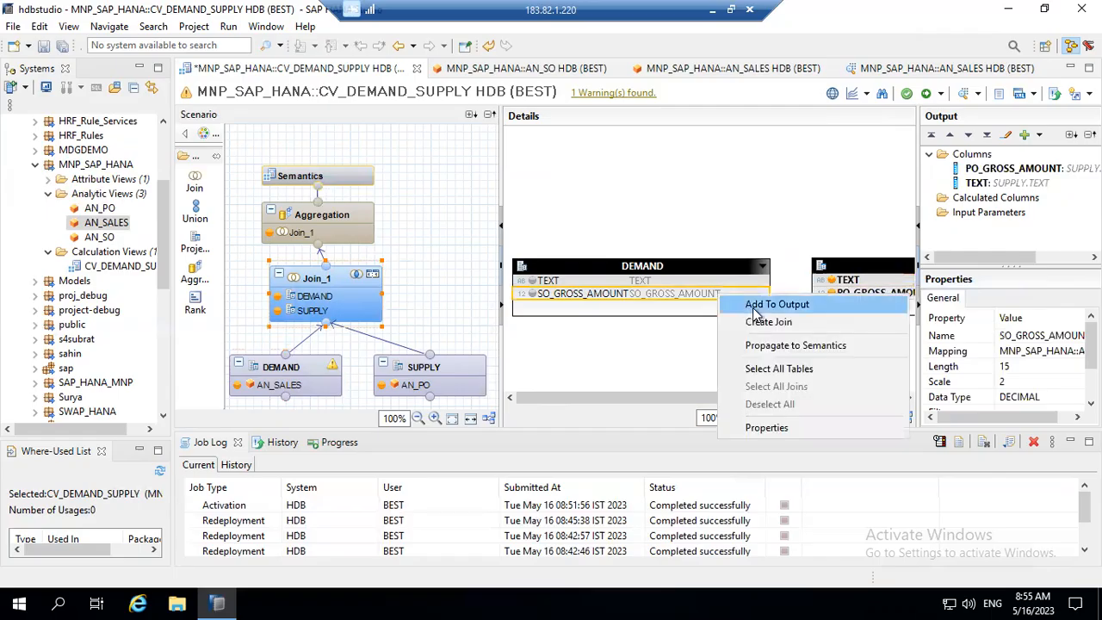
{"action": "left_click", "coordinate": [766, 306]}
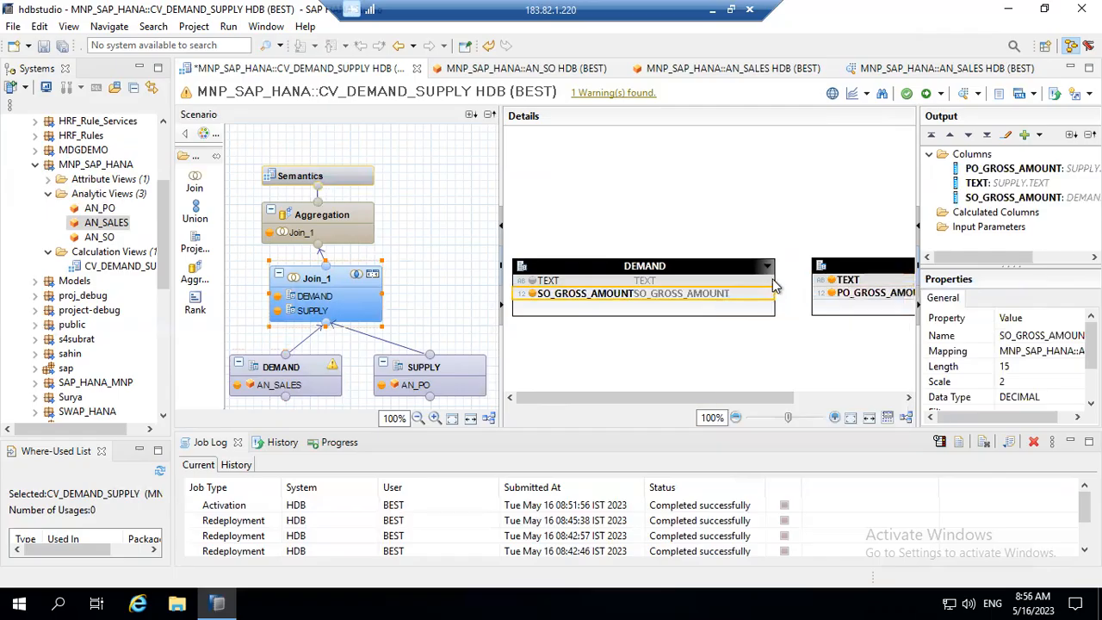
Join DEMAND to SUPPLY on TEXT as an inner join with 1..1 cardinality, and put TEXT first among Join_1's output columns.
{"action": "left_click", "coordinate": [772, 281]}
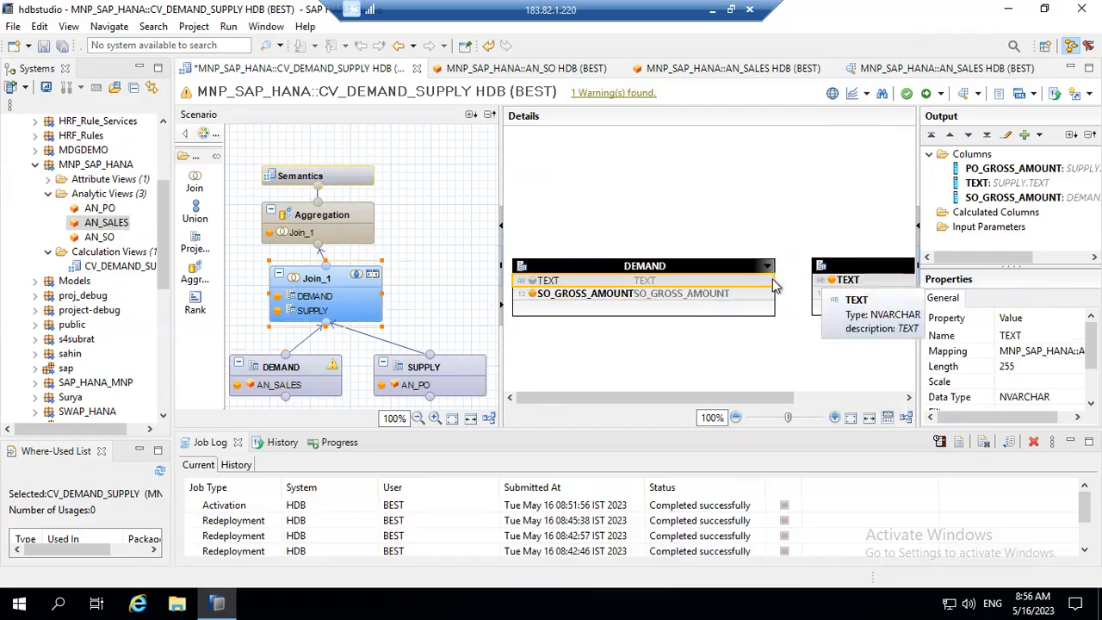
{"action": "left_click_drag", "start_coordinate": [816, 287], "coordinate": [772, 279]}
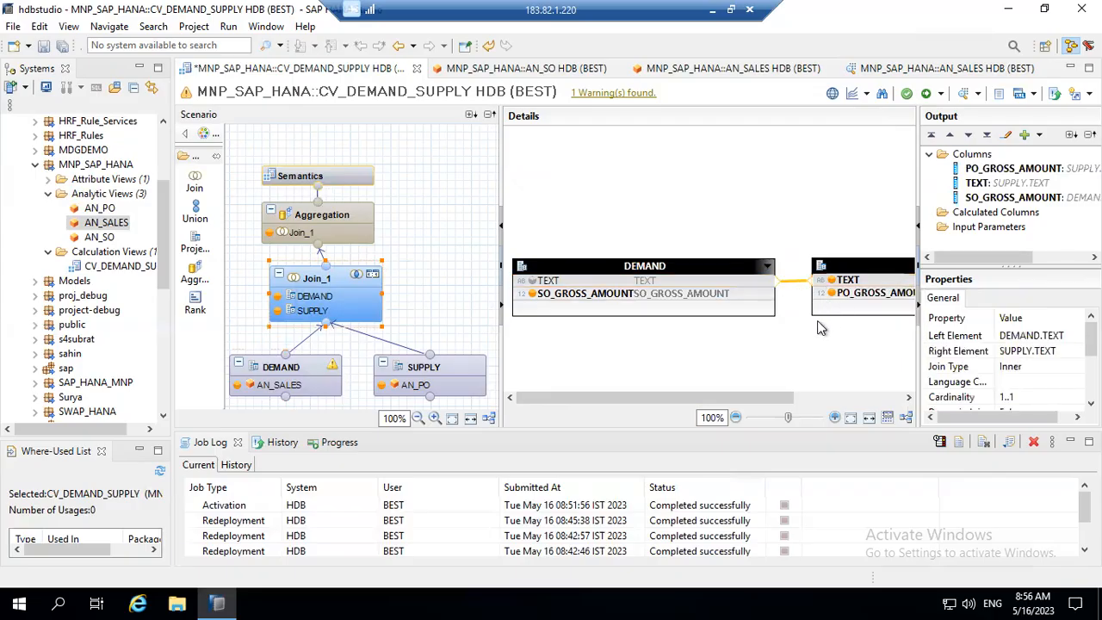
{"action": "double_click", "coordinate": [800, 284]}
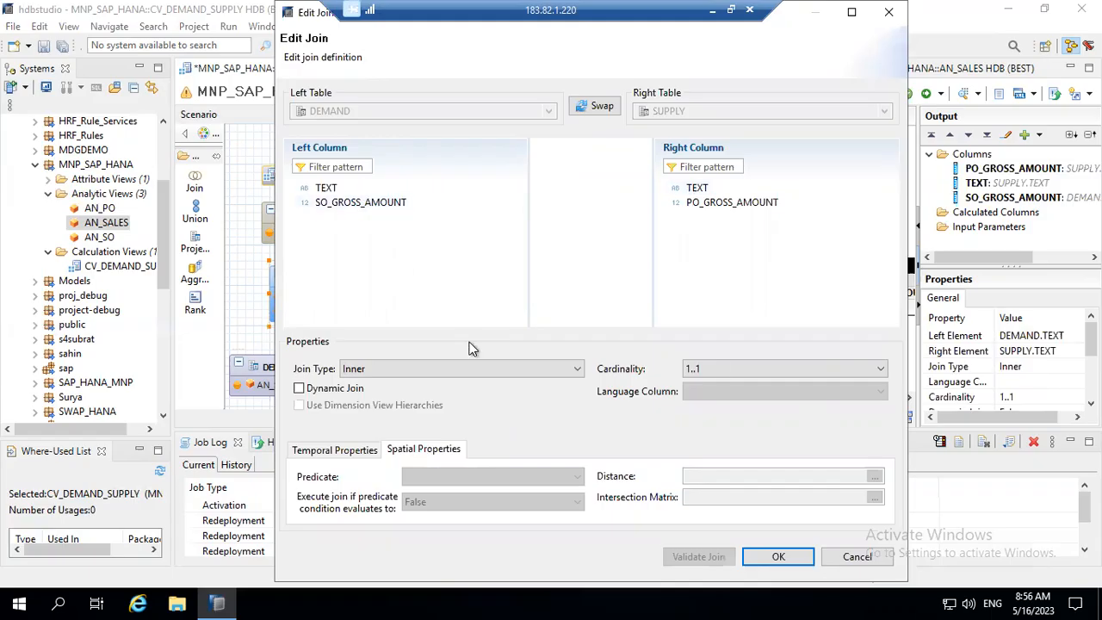
{"action": "left_click", "coordinate": [765, 558]}
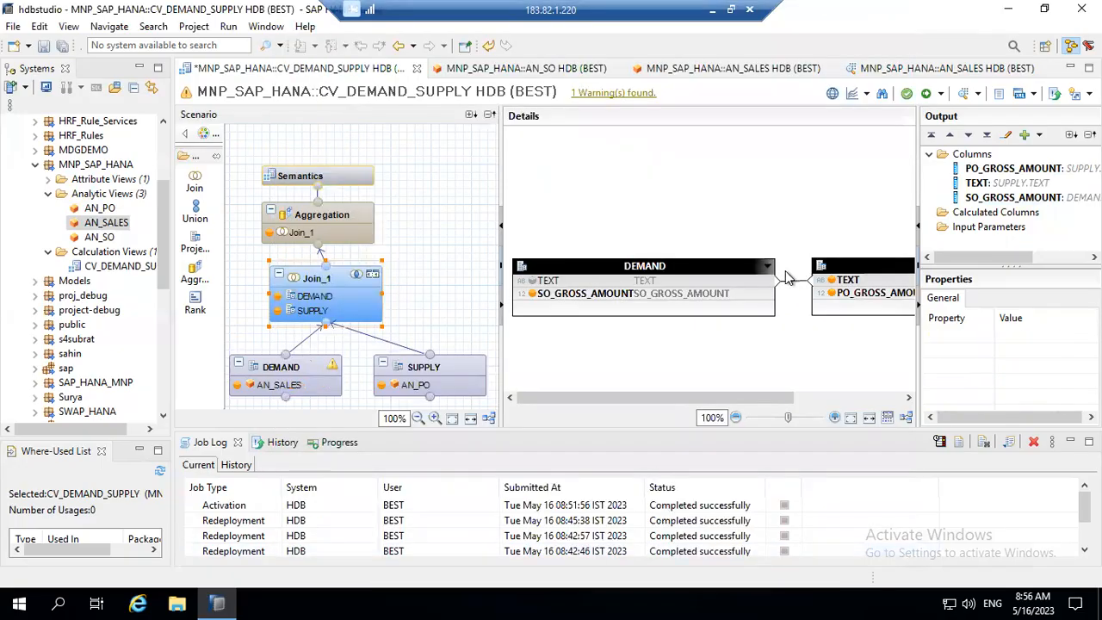
{"action": "left_click", "coordinate": [981, 182]}
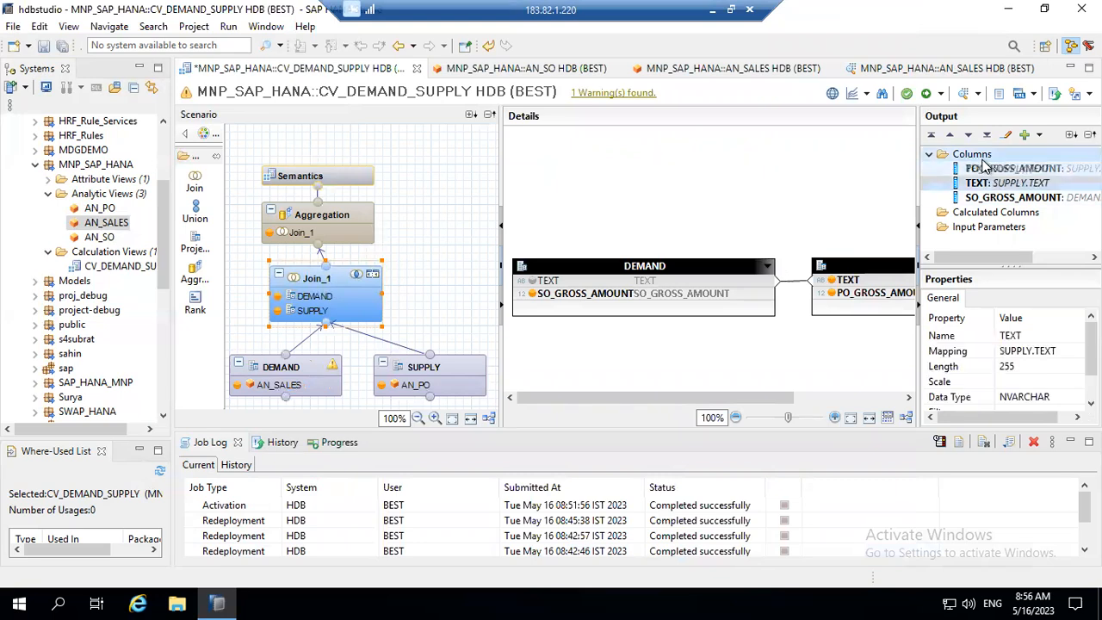
{"action": "left_click_drag", "start_coordinate": [988, 170], "coordinate": [992, 191]}
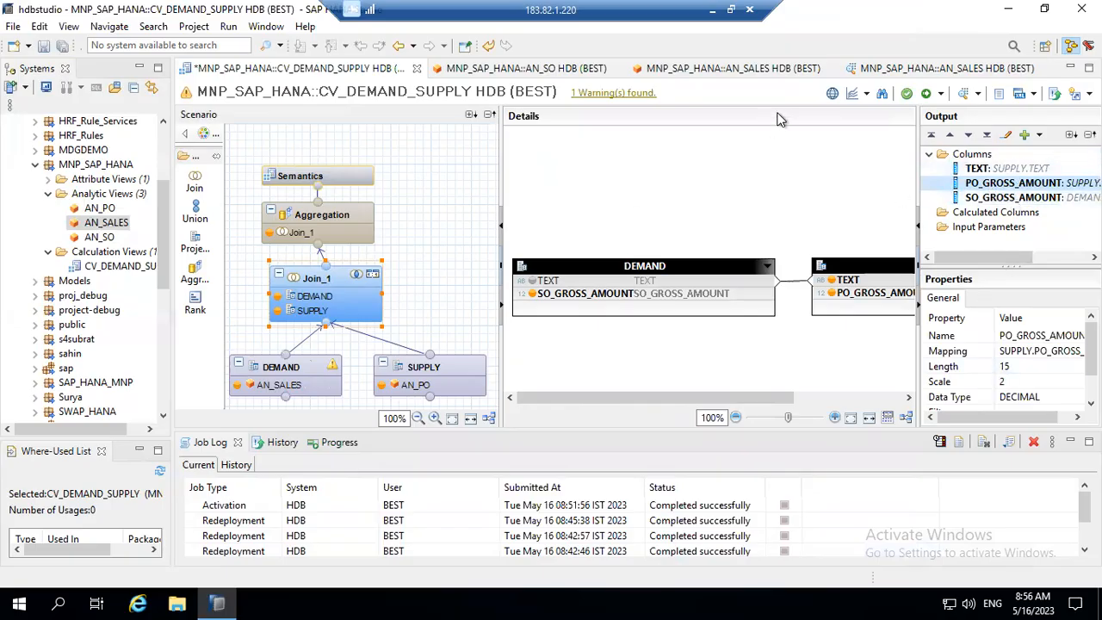
{"action": "left_click", "coordinate": [327, 366]}
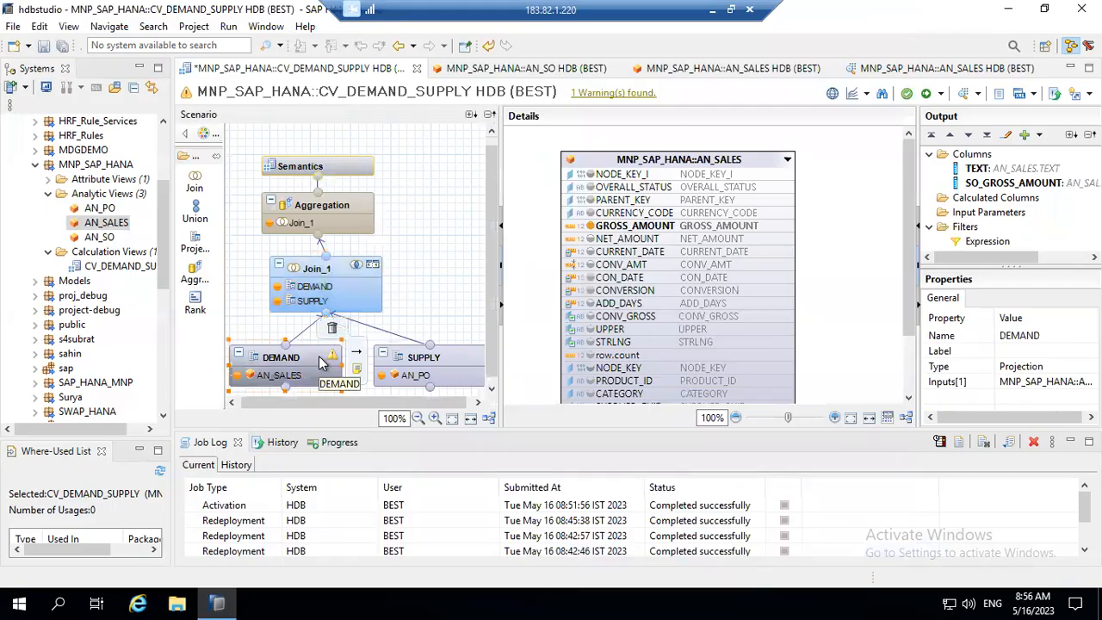
{"action": "left_click", "coordinate": [321, 362]}
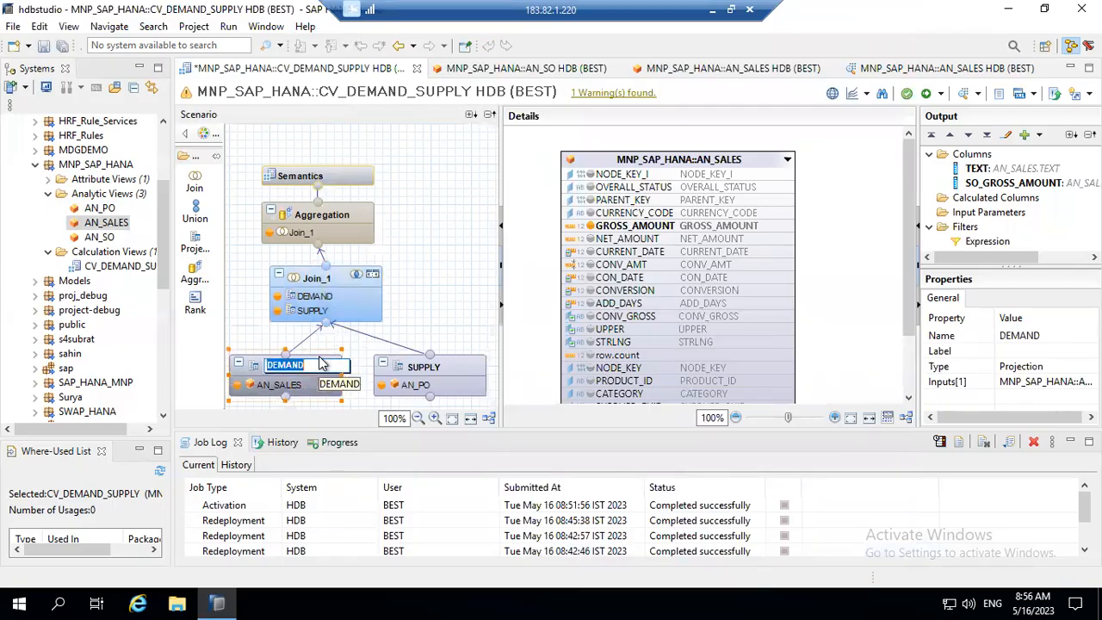
{"action": "left_click", "coordinate": [239, 363]}
{"action": "left_click", "coordinate": [264, 370]}
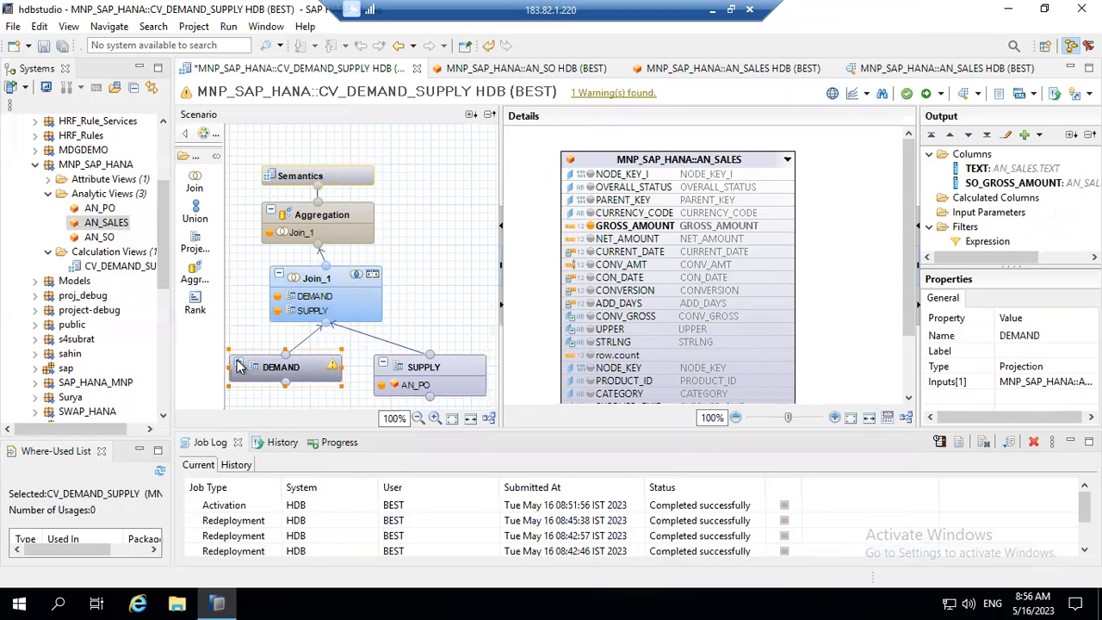
{"action": "left_click", "coordinate": [238, 363]}
{"action": "left_click", "coordinate": [284, 370]}
{"action": "key", "text": "Delete"}
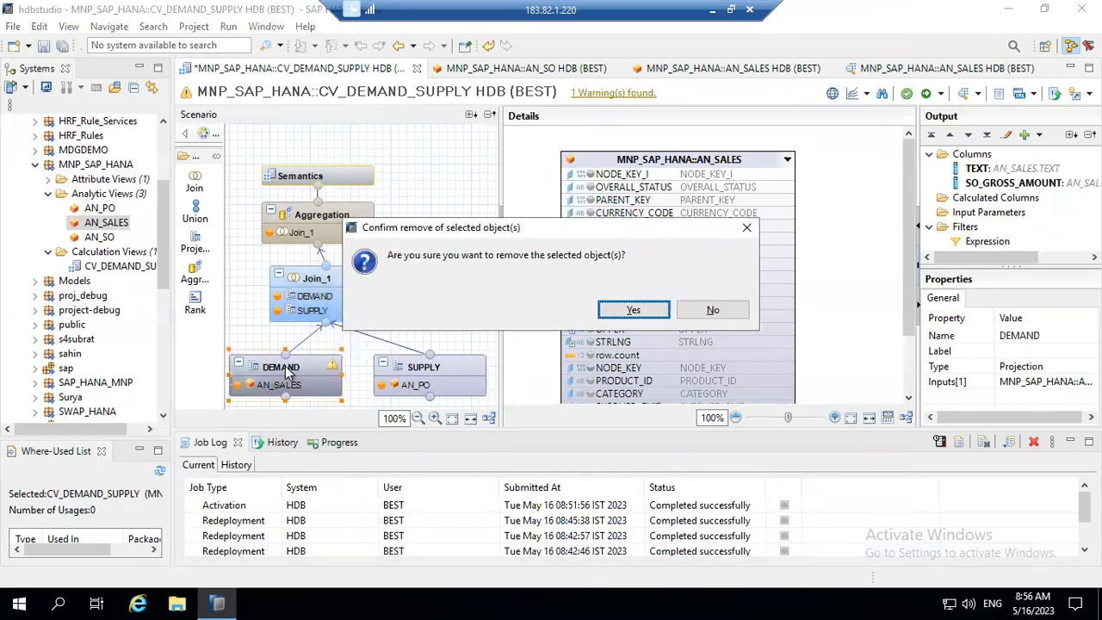
{"action": "left_click", "coordinate": [712, 314]}
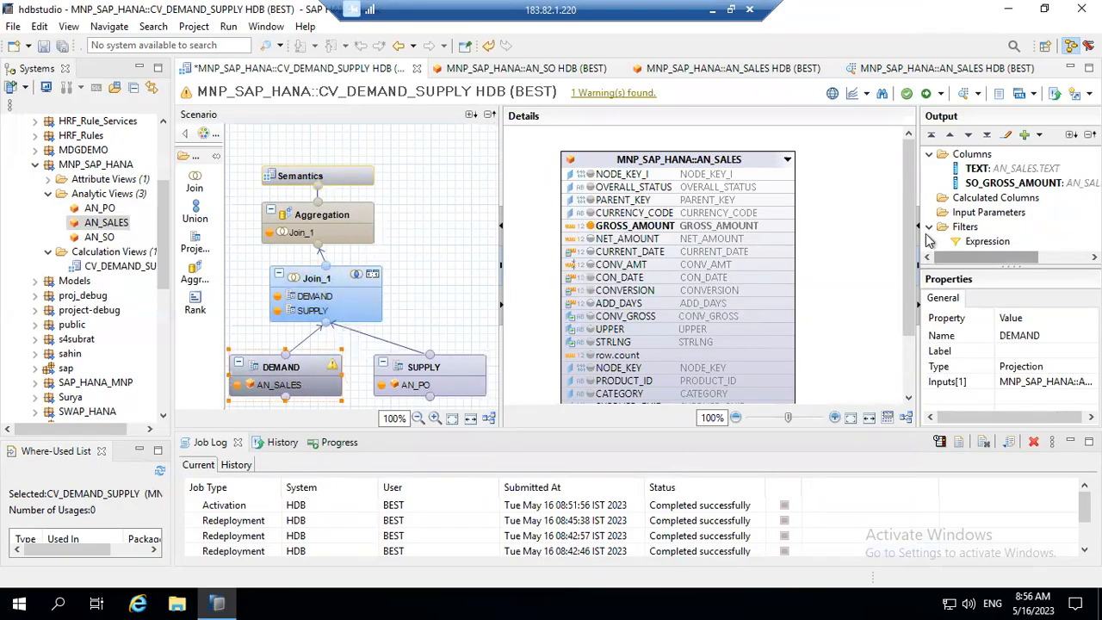
Save and activate the view, and add Join_1's TEXT as output and SO_GROSS_AMOUNT as an aggregated column in the Aggregation node.
{"action": "left_click", "coordinate": [941, 93]}
{"action": "left_click", "coordinate": [949, 112]}
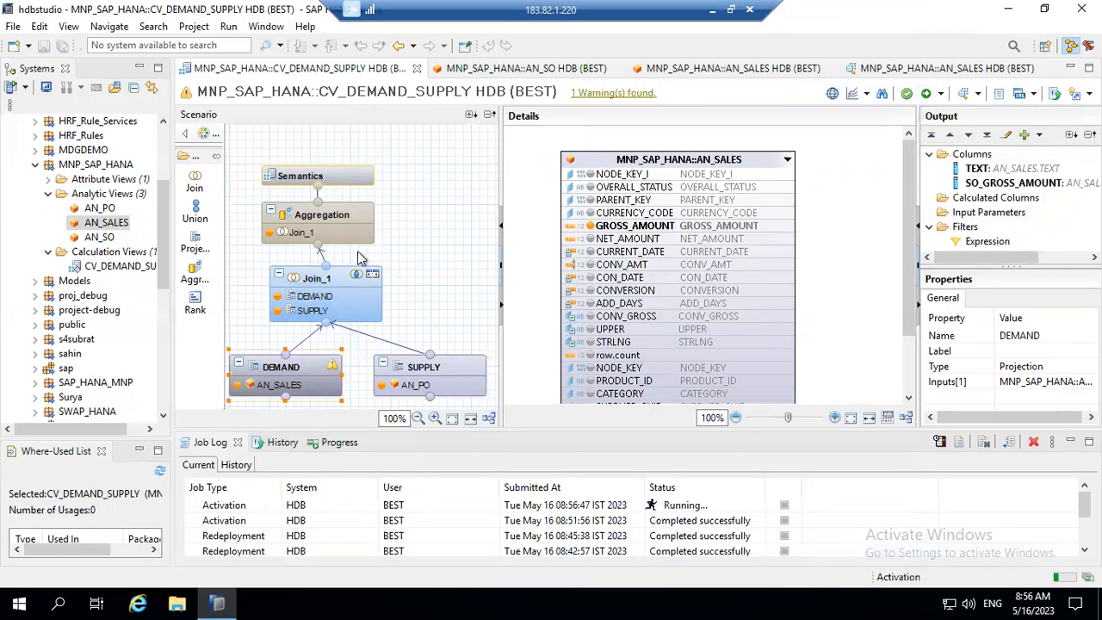
{"action": "left_click", "coordinate": [347, 221]}
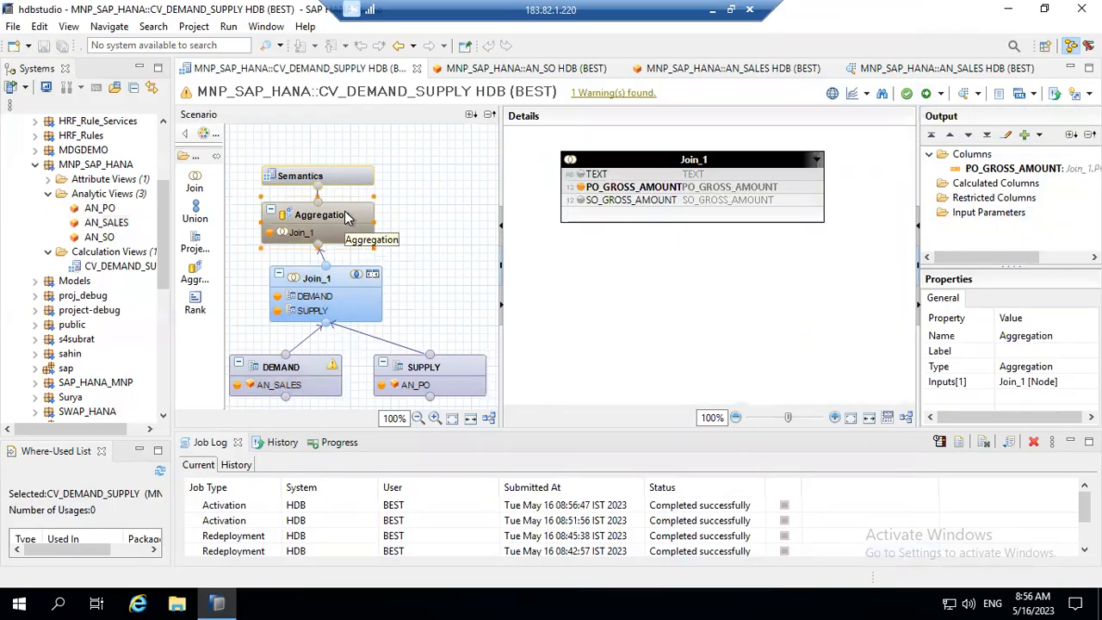
{"action": "left_click", "coordinate": [626, 180]}
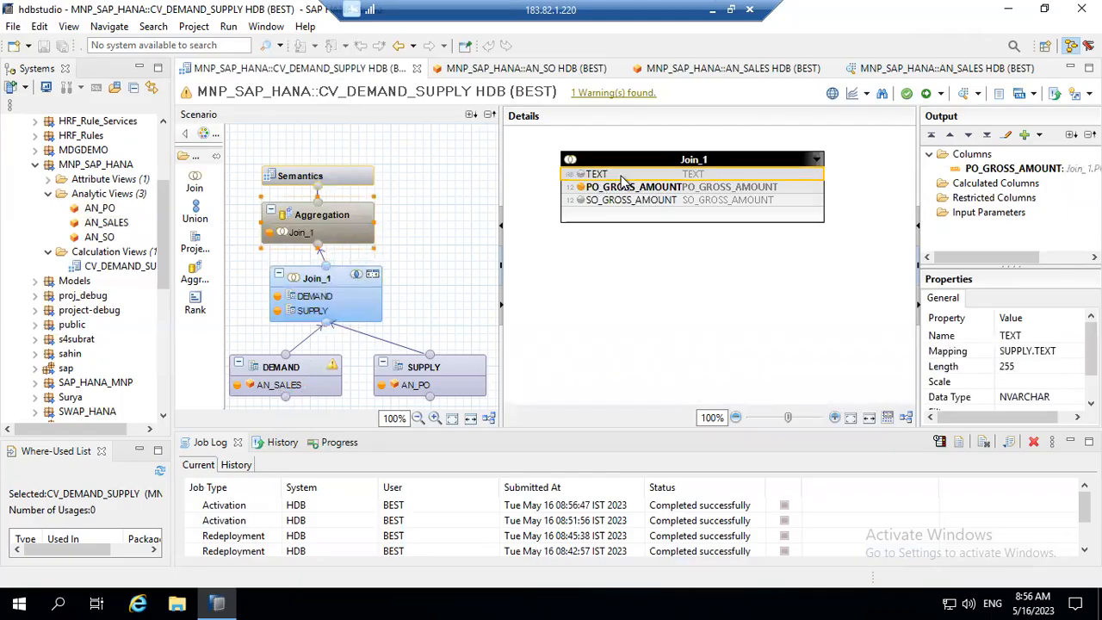
{"action": "right_click", "coordinate": [626, 179]}
{"action": "left_click", "coordinate": [648, 203]}
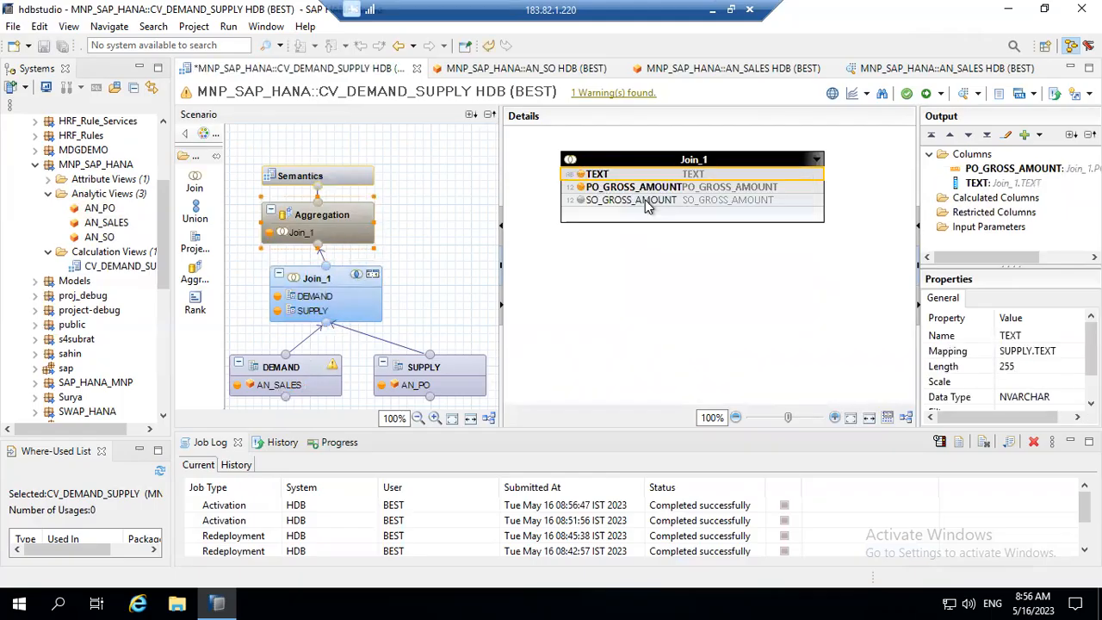
{"action": "right_click", "coordinate": [646, 204]}
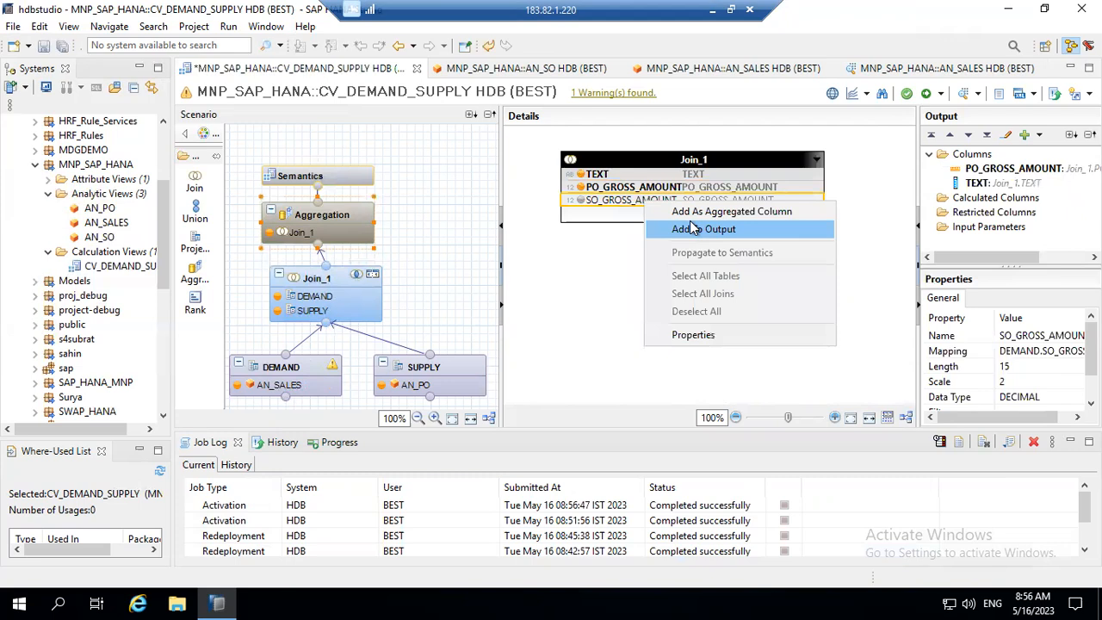
{"action": "left_click", "coordinate": [684, 211]}
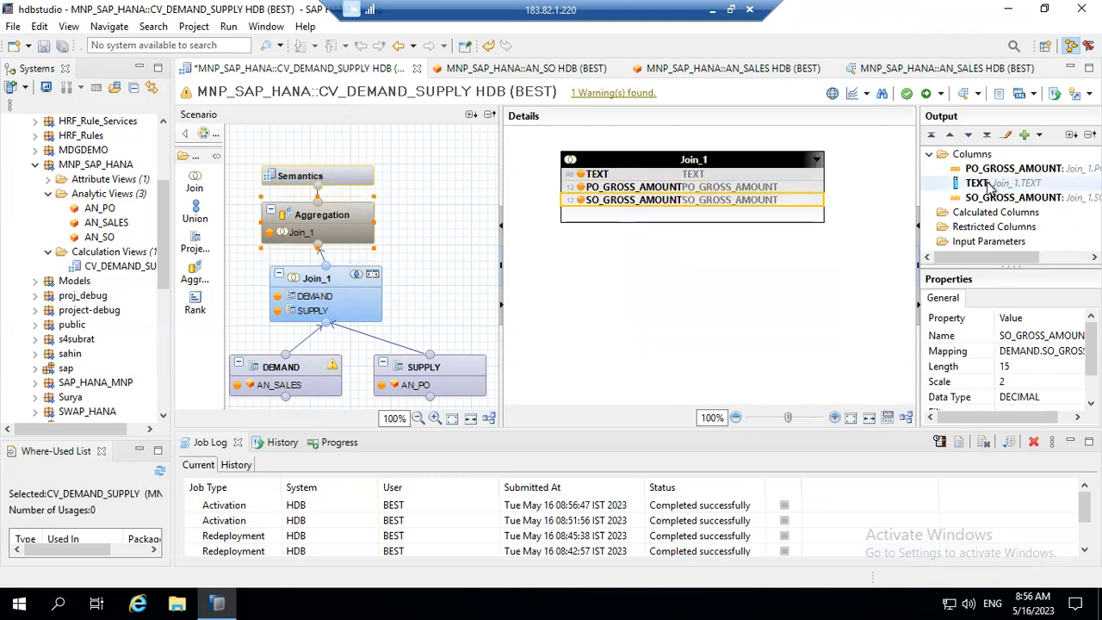
Mark the TEXT column as an attribute in the Semantics node, and save and activate the calculation view.
{"action": "left_click", "coordinate": [323, 177]}
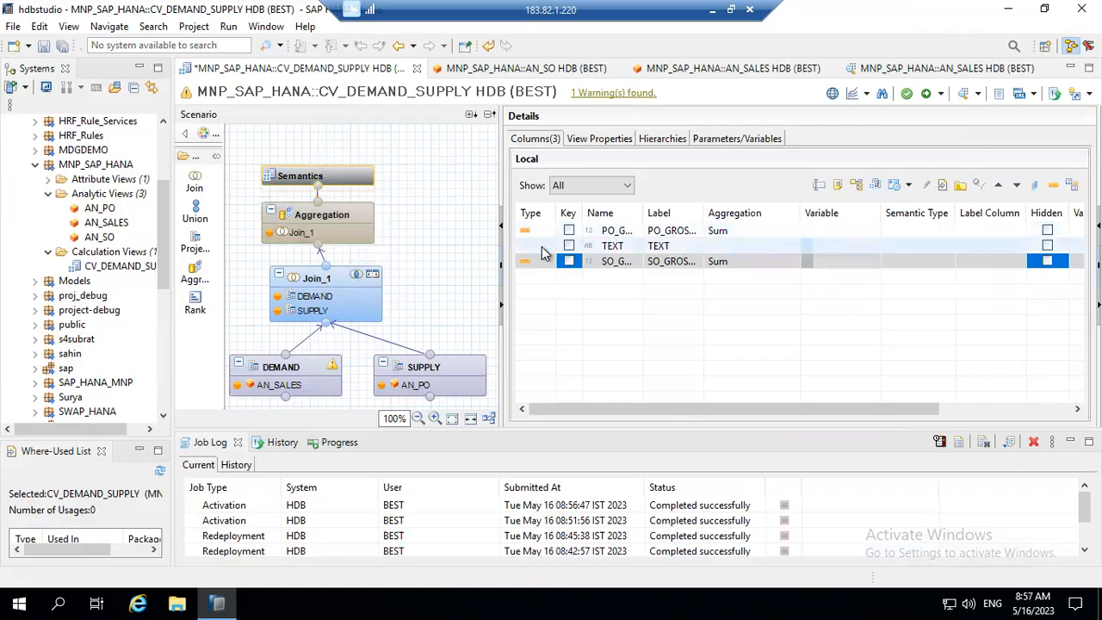
{"action": "left_click", "coordinate": [542, 249]}
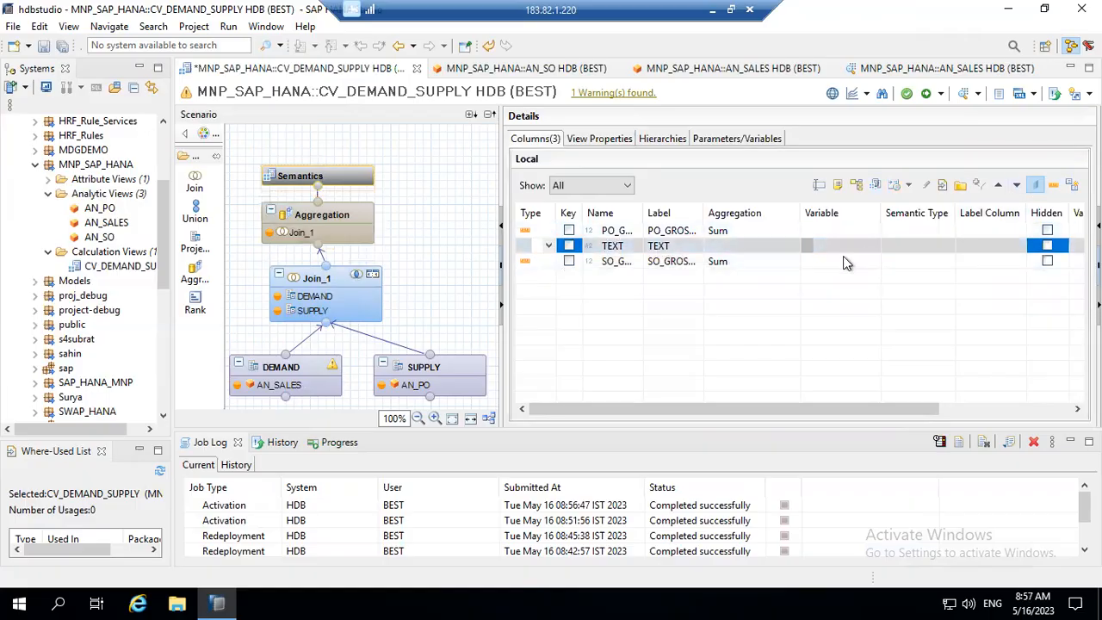
{"action": "left_click", "coordinate": [944, 98]}
{"action": "left_click", "coordinate": [959, 117]}
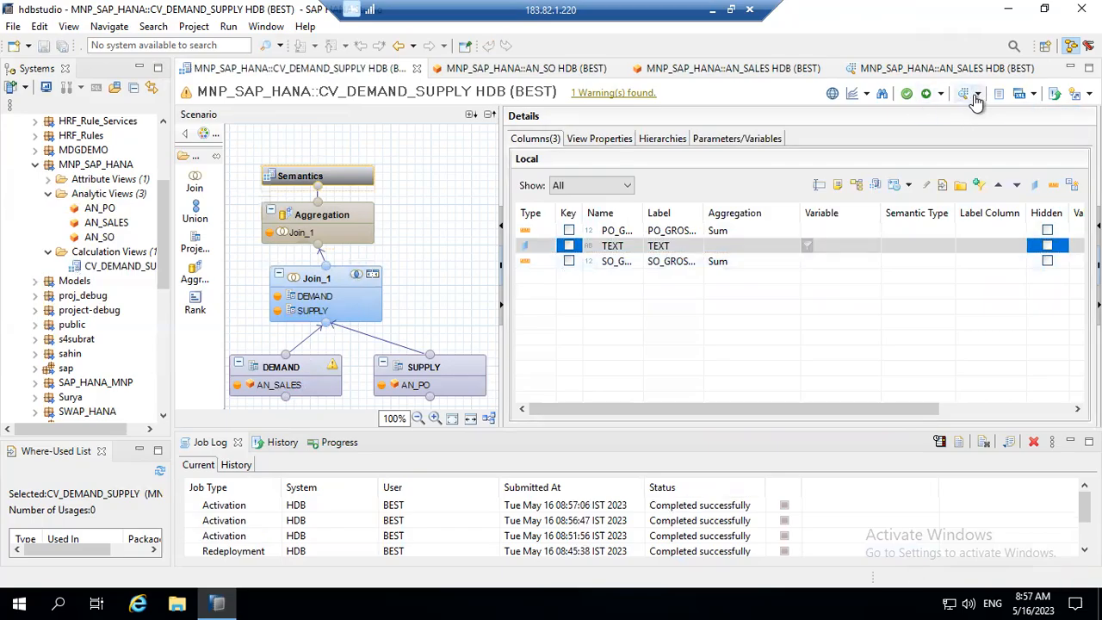
Open the data preview of CV_DEMAND_SUPPLY and show its raw data.
{"action": "left_click", "coordinate": [976, 95]}
{"action": "left_click", "coordinate": [968, 113]}
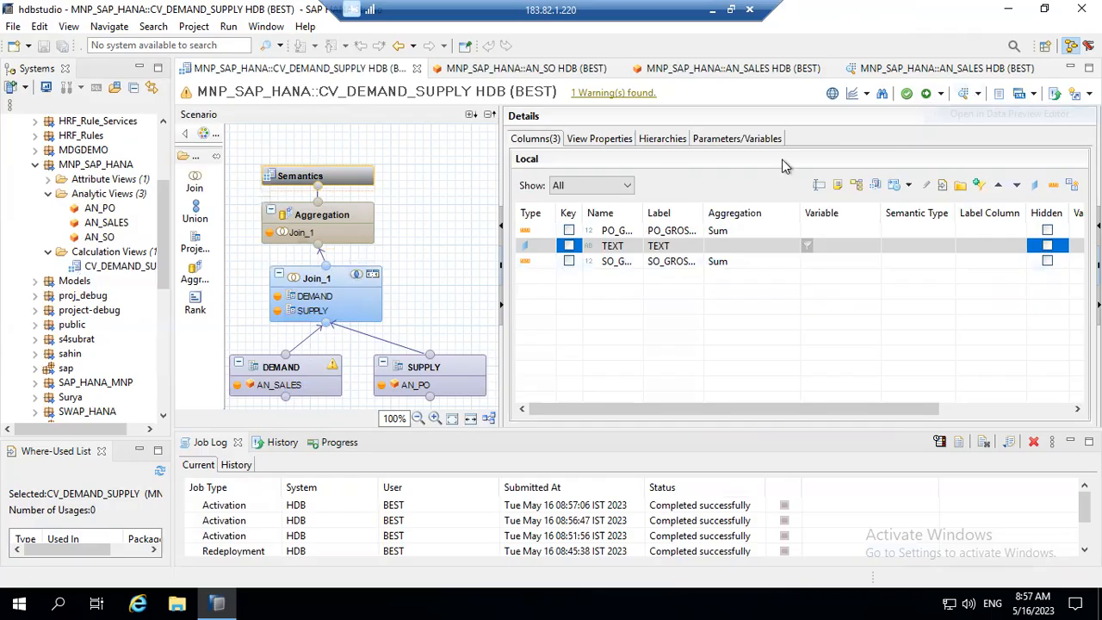
{"action": "left_click", "coordinate": [356, 93]}
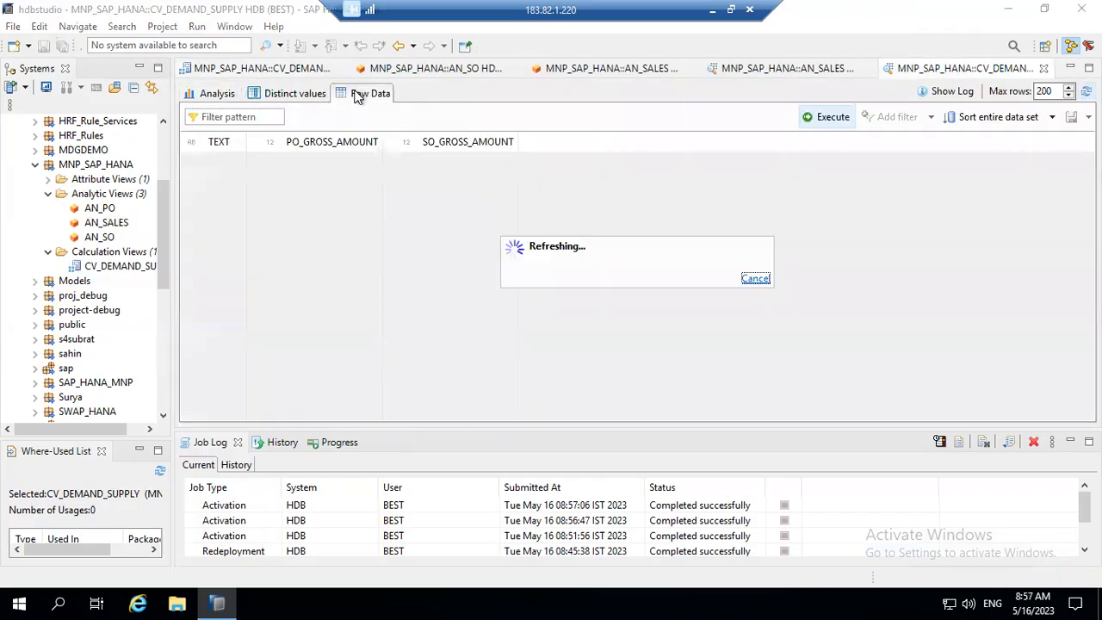
Read the query error's message, examining the privilege text and the GUID for its detailed information.
{"action": "triple_click", "coordinate": [389, 262]}
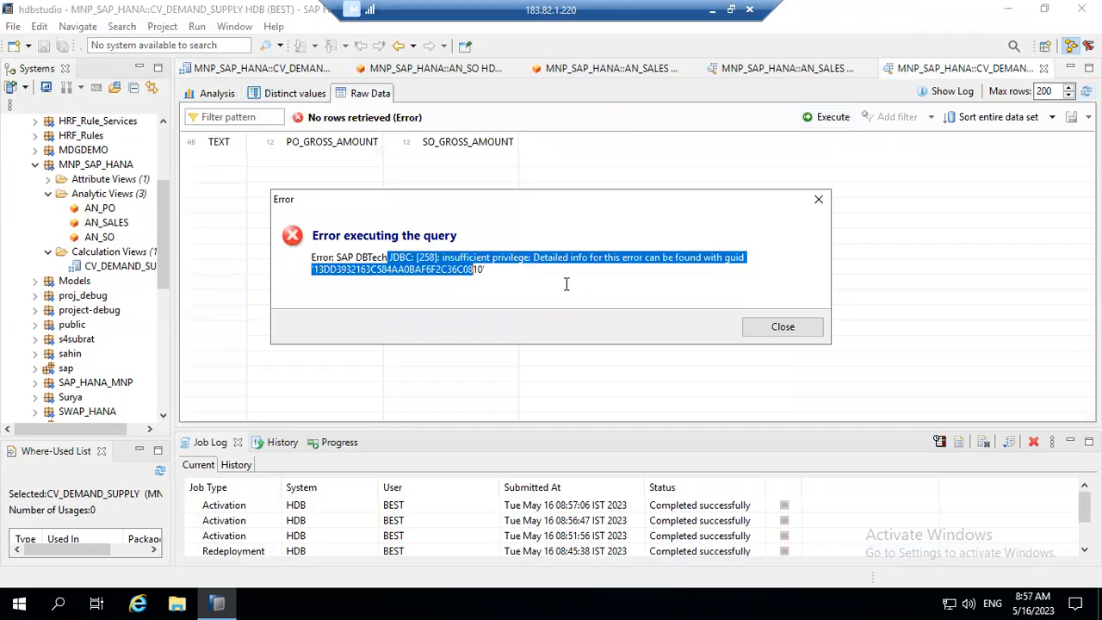
{"action": "left_click", "coordinate": [517, 276]}
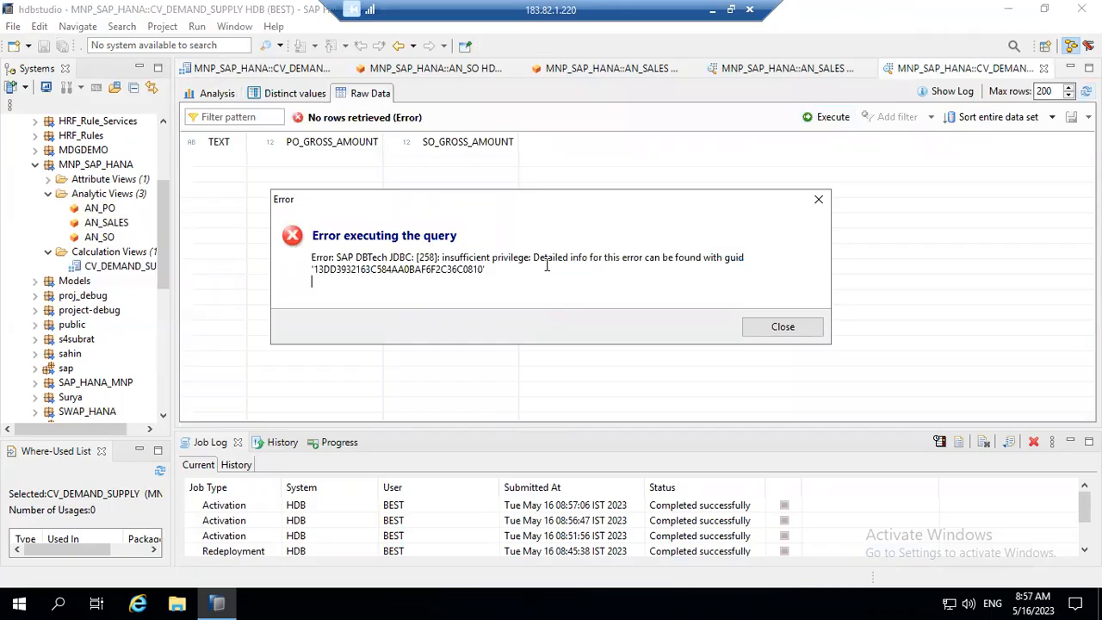
{"action": "left_click_drag", "start_coordinate": [546, 259], "coordinate": [416, 258]}
{"action": "left_click_drag", "start_coordinate": [620, 259], "coordinate": [508, 257]}
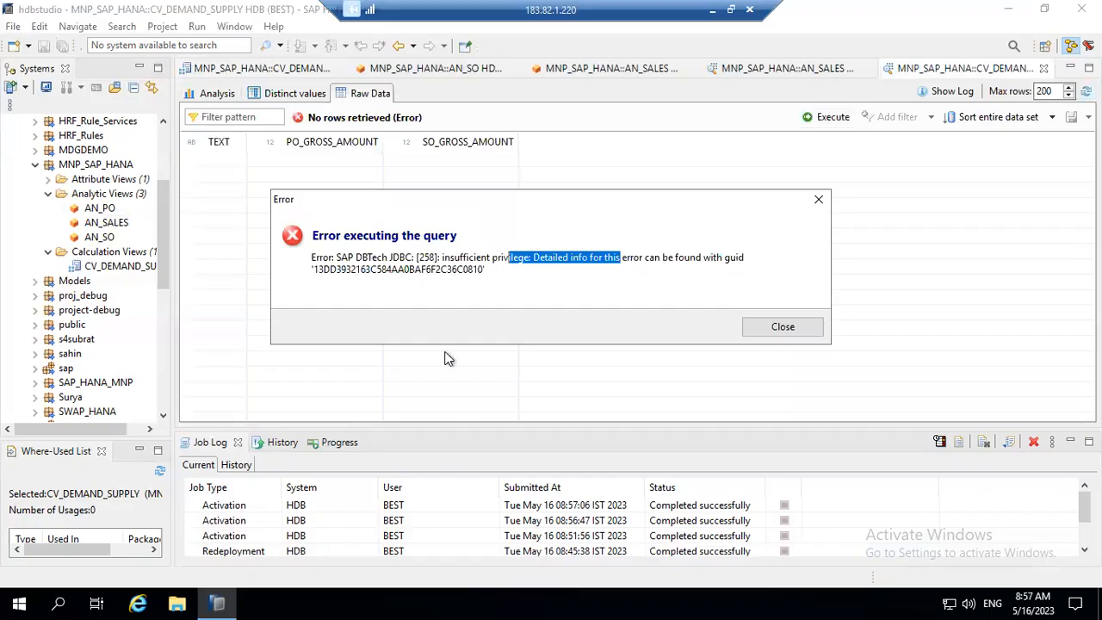
{"action": "left_click", "coordinate": [624, 261]}
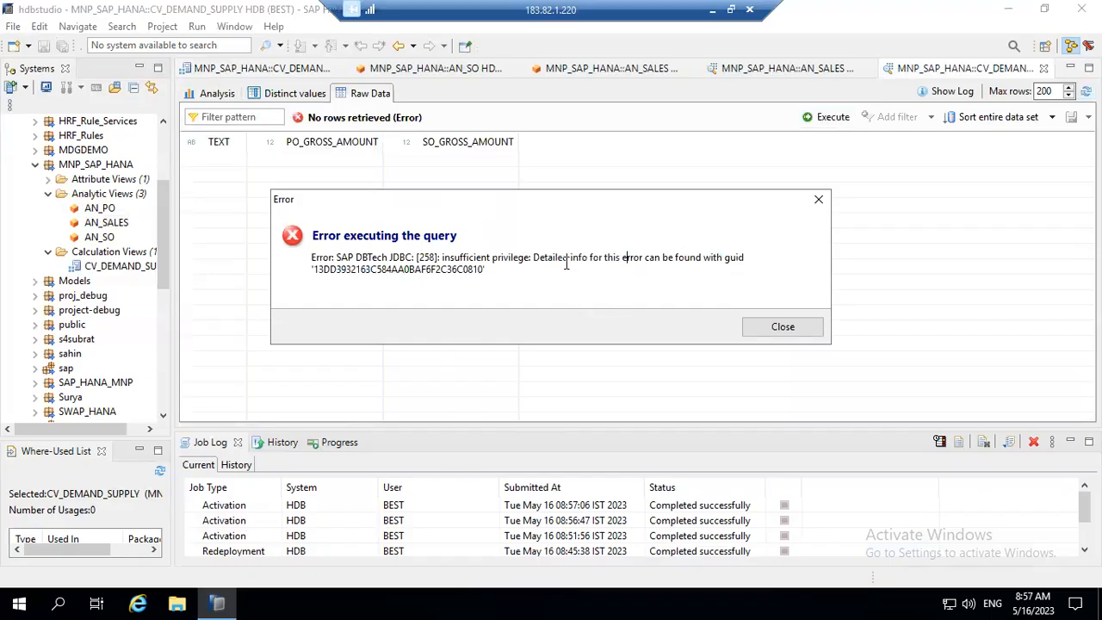
{"action": "left_click_drag", "start_coordinate": [654, 269], "coordinate": [737, 286]}
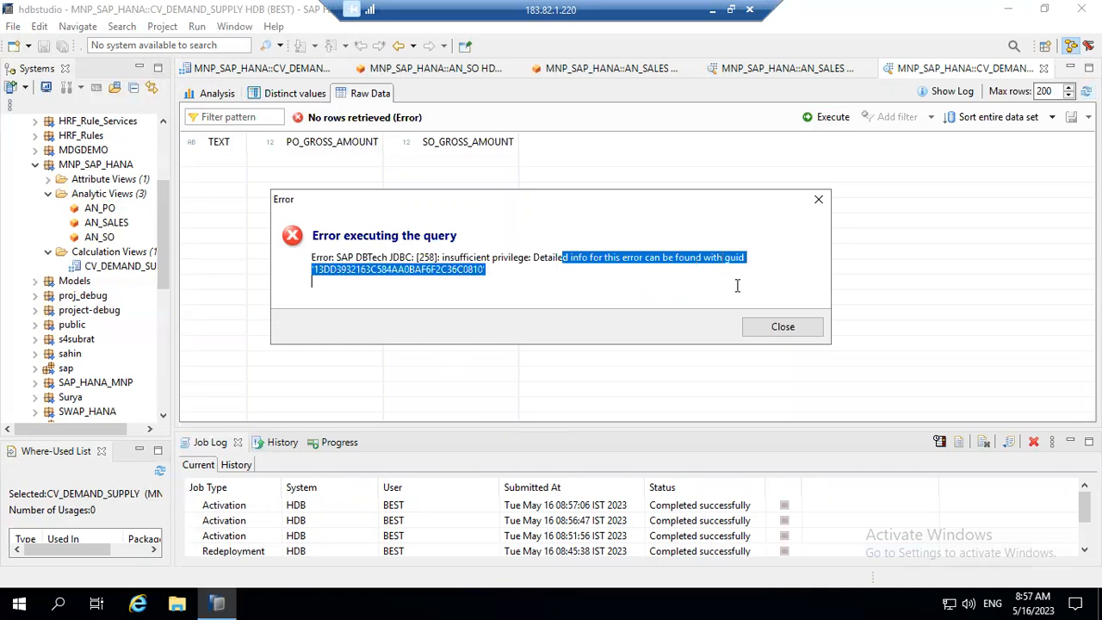
{"action": "left_click", "coordinate": [397, 280]}
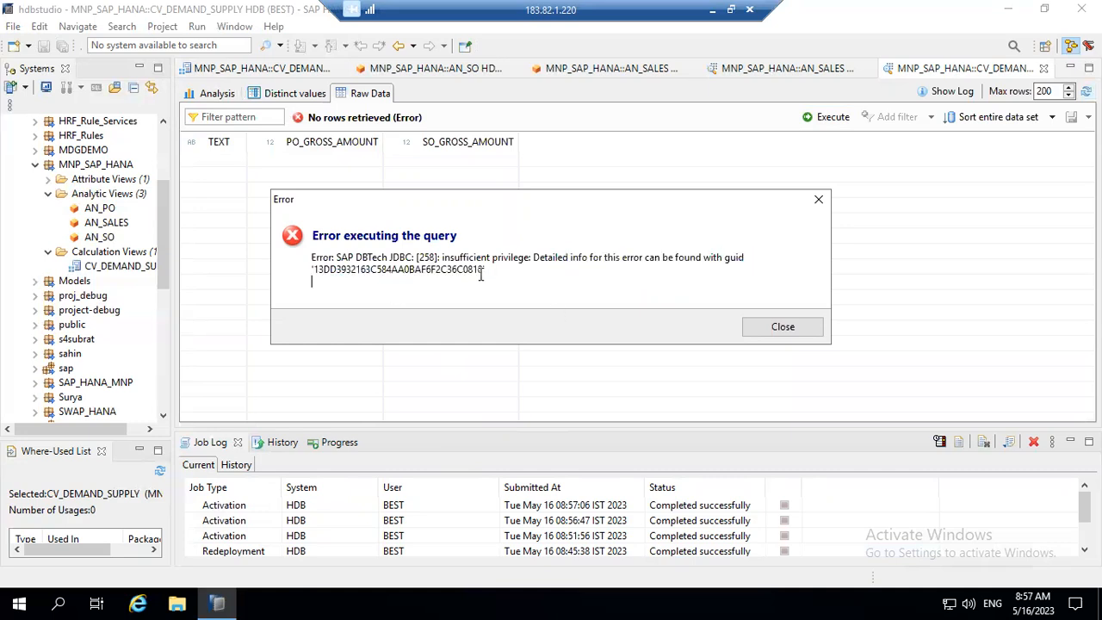
{"action": "triple_click", "coordinate": [316, 271]}
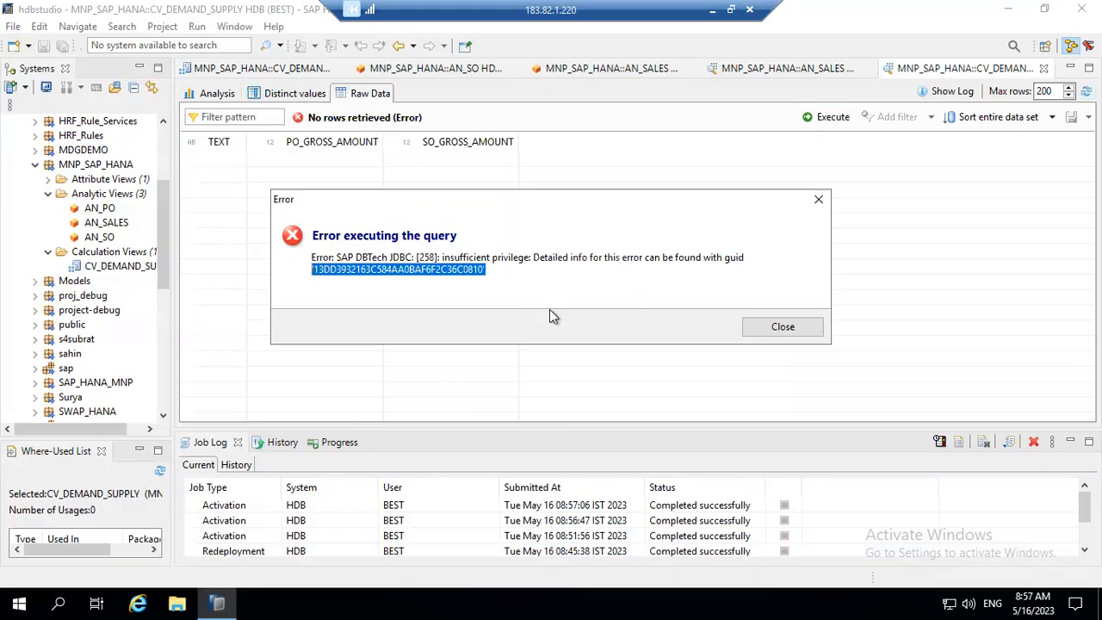
{"action": "left_click", "coordinate": [387, 270]}
{"action": "left_click_drag", "start_coordinate": [487, 270], "coordinate": [307, 270]}
{"action": "left_click", "coordinate": [217, 441]}
{"action": "left_click", "coordinate": [287, 442]}
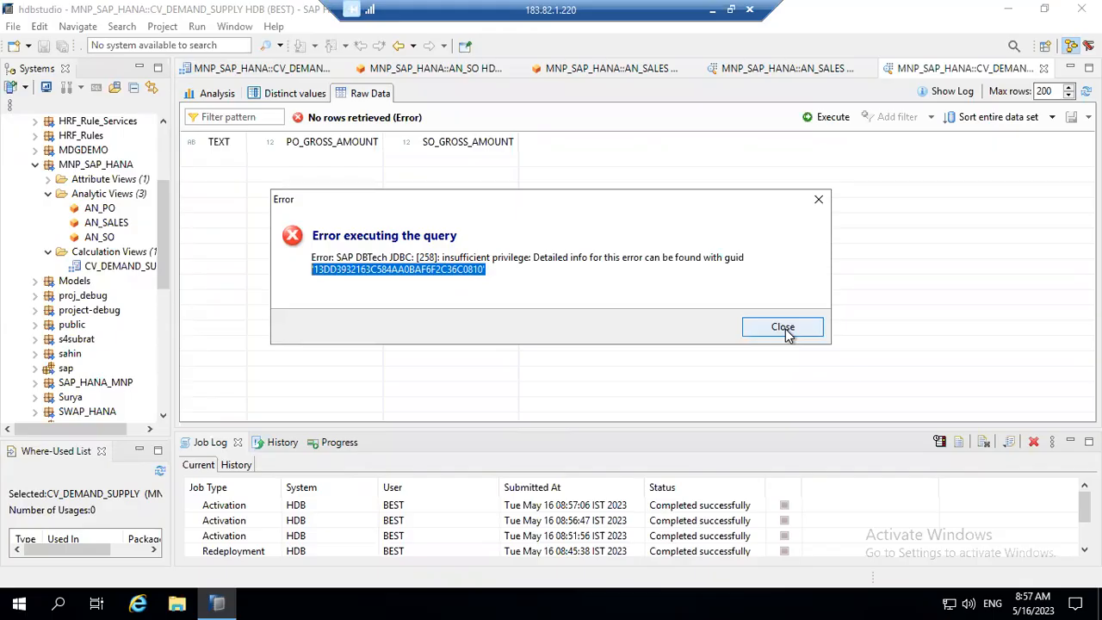
Copy the query error's text from "Error: SAP DBTech JDBC: [258]" through "found with guid", leaving out the GUID itself.
{"action": "left_click", "coordinate": [494, 266]}
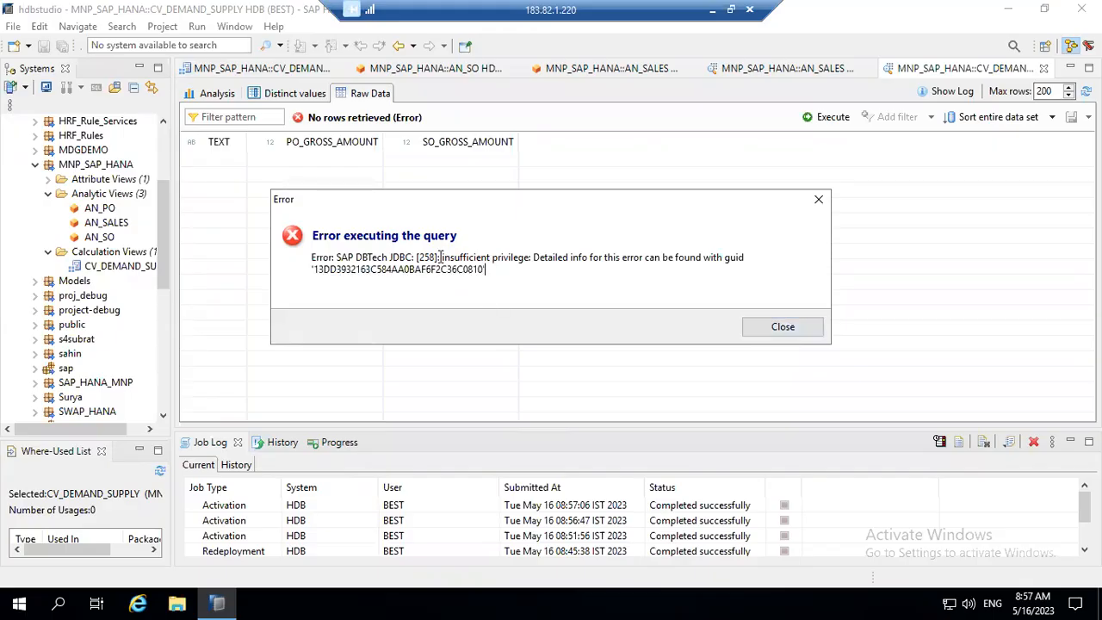
{"action": "left_click_drag", "start_coordinate": [532, 258], "coordinate": [758, 256]}
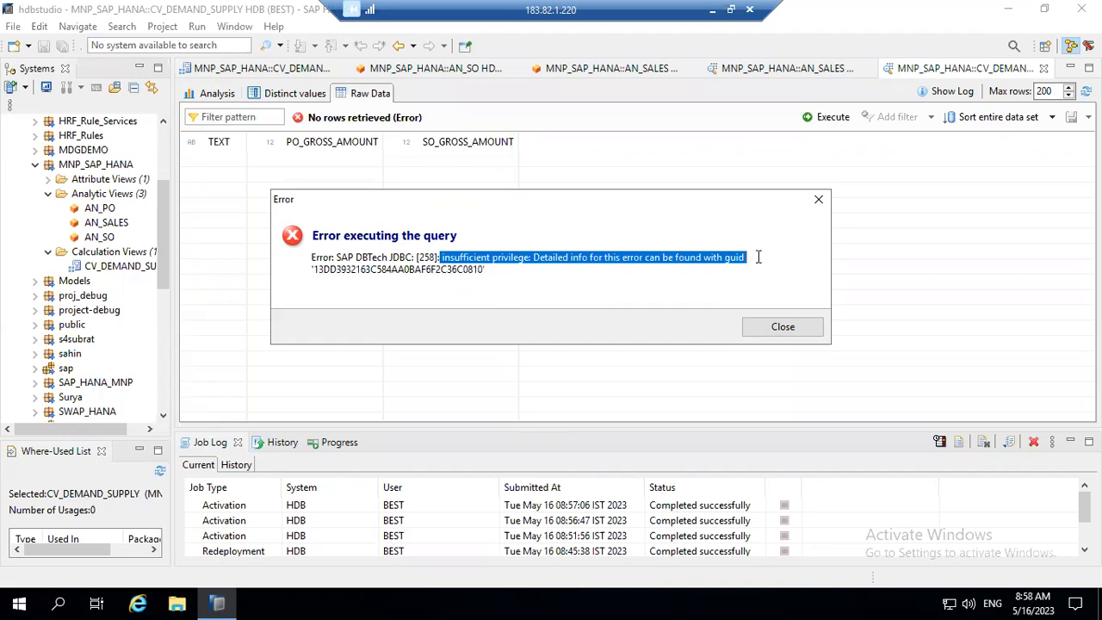
{"action": "left_click_drag", "start_coordinate": [311, 257], "coordinate": [650, 259]}
{"action": "left_click_drag", "start_coordinate": [748, 265], "coordinate": [766, 260]}
{"action": "key", "text": "ctrl+c"}
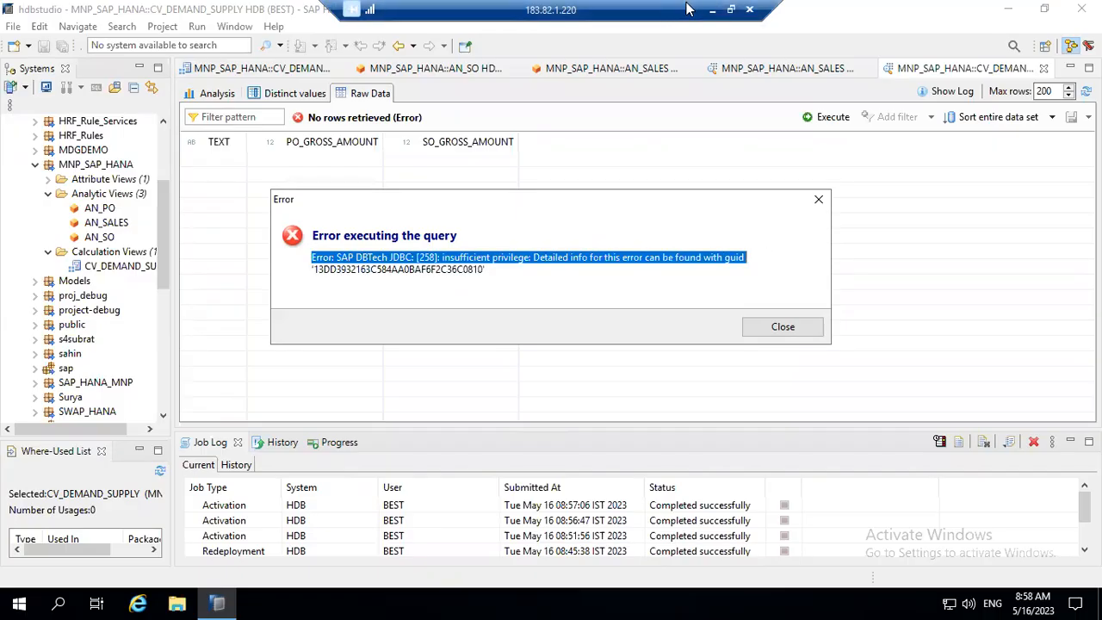
Switch to Firefox, open google.com and search for the copied insufficient privilege error text.
{"action": "left_click", "coordinate": [712, 9]}
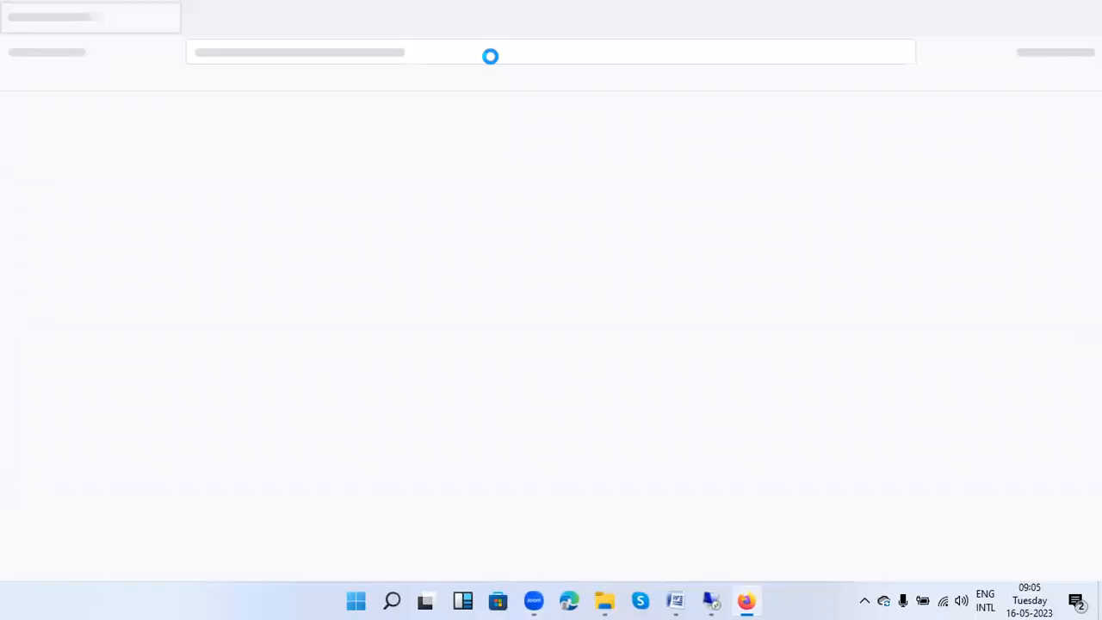
{"action": "type", "text": "google.com/"}
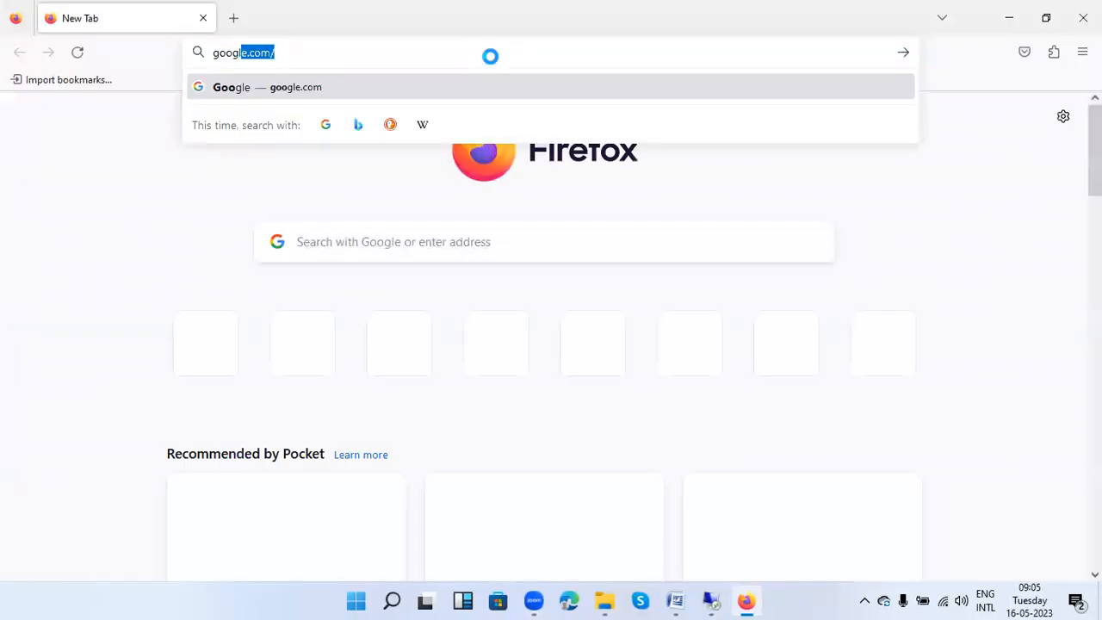
{"action": "key", "text": "Return"}
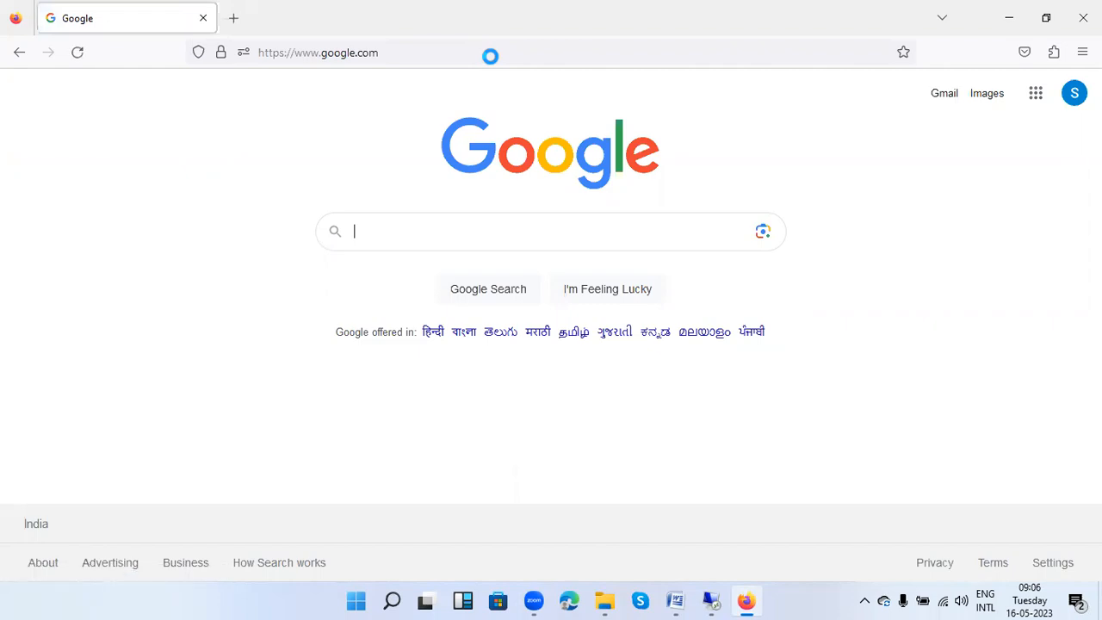
{"action": "key", "text": "ctrl+v"}
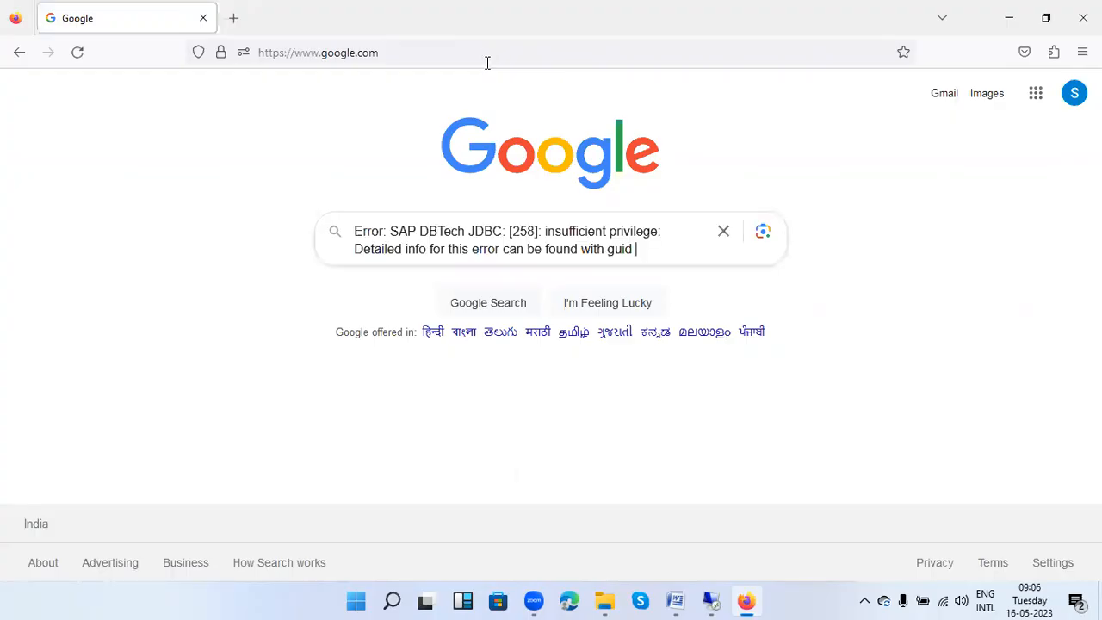
{"action": "key", "text": "Return"}
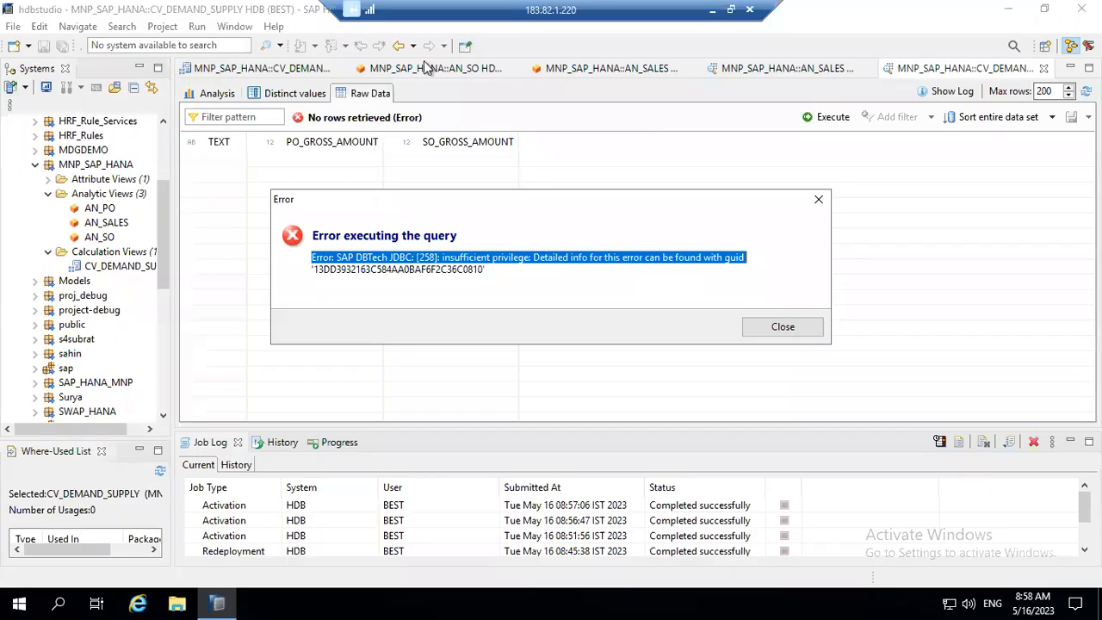
Dismiss the query error back in SAP HANA Studio and check Join_1's DEMAND-to-SUPPLY join definition on TEXT.
{"action": "key", "text": "Escape"}
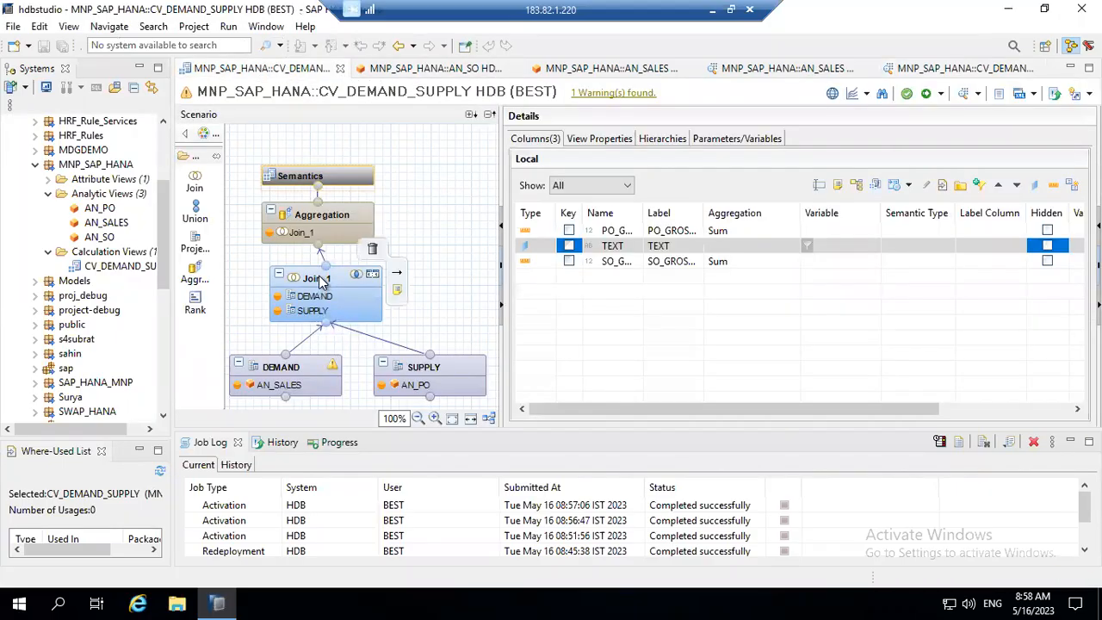
{"action": "left_click", "coordinate": [321, 280]}
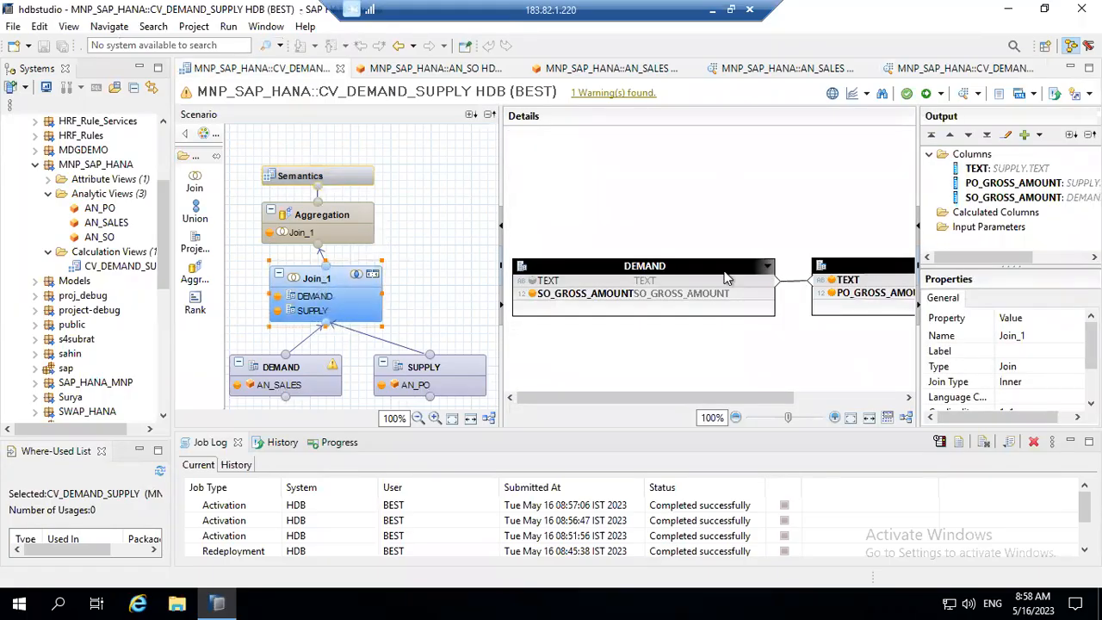
{"action": "double_click", "coordinate": [795, 278]}
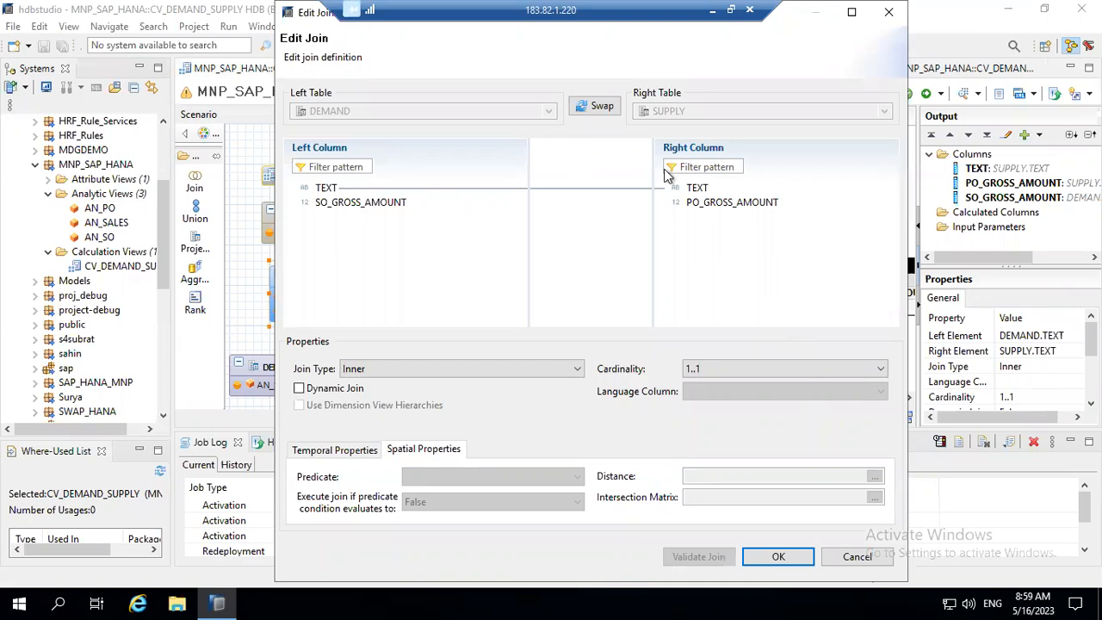
{"action": "left_click", "coordinate": [767, 561]}
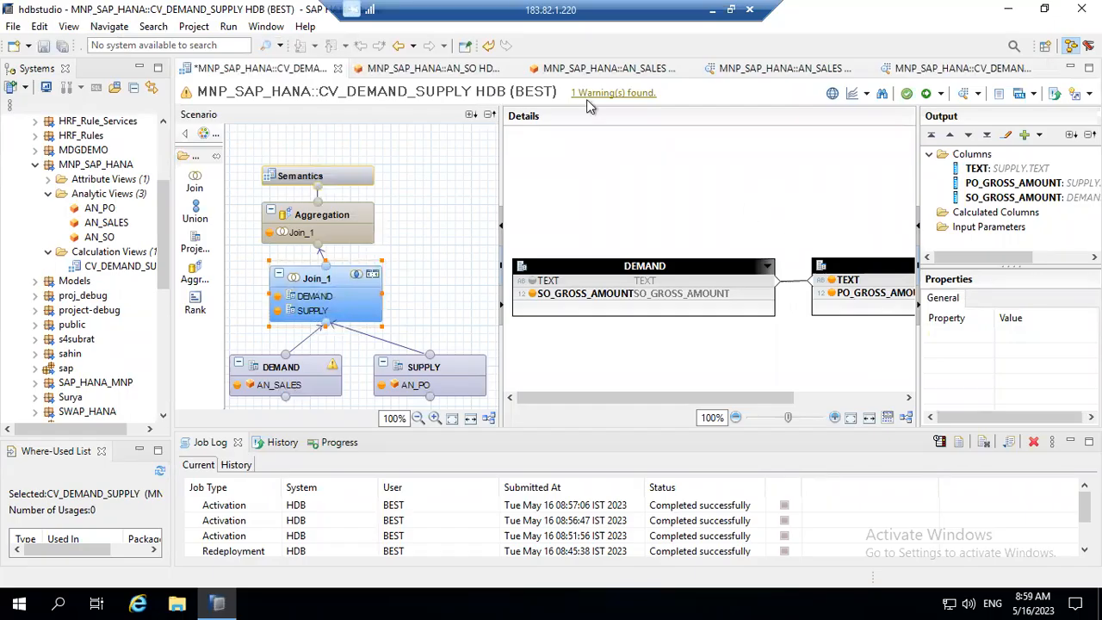
Close the CV_DEMAND_SUPPLY and AN_SALES data previews and the AN_SALES and AN_SO editors, keeping only the calculation view open.
{"action": "left_click", "coordinate": [1023, 74]}
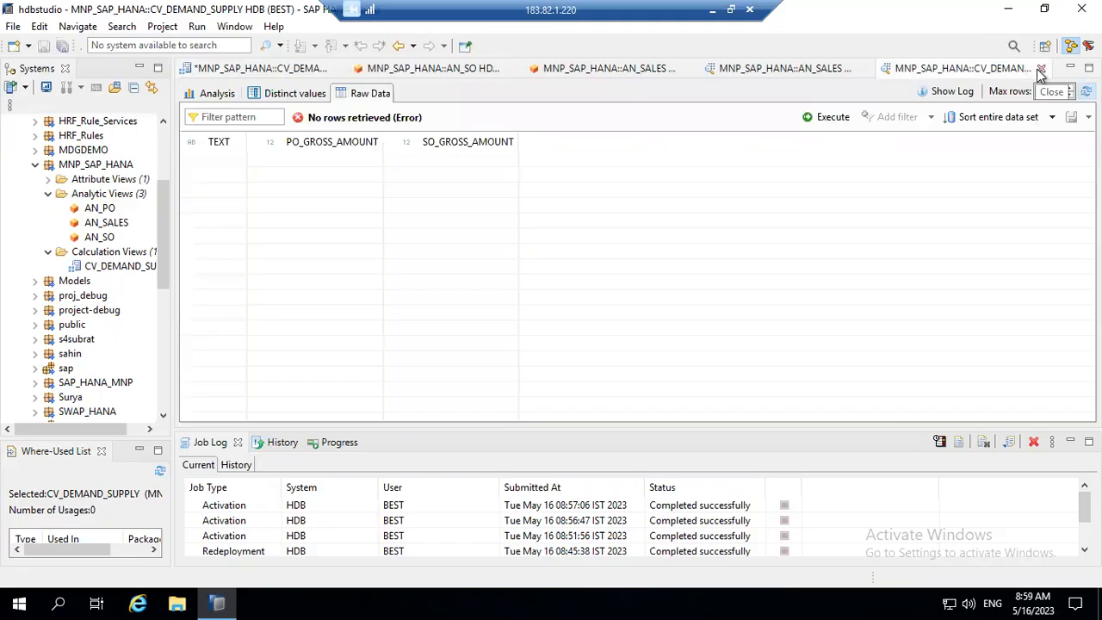
{"action": "left_click", "coordinate": [1041, 68]}
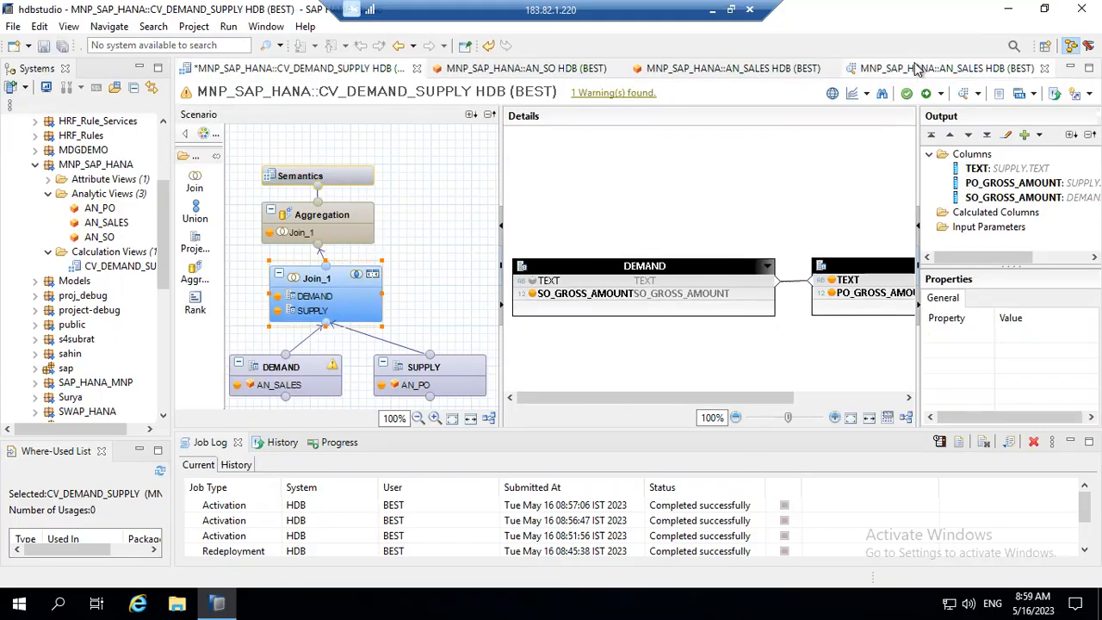
{"action": "left_click", "coordinate": [1044, 68]}
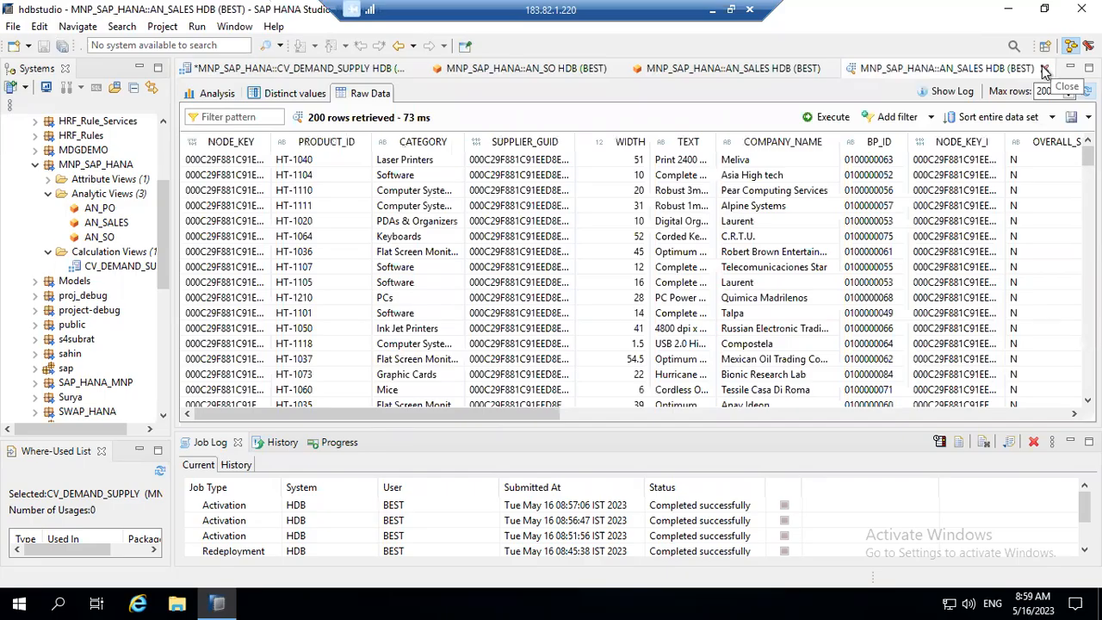
{"action": "left_click", "coordinate": [1044, 69]}
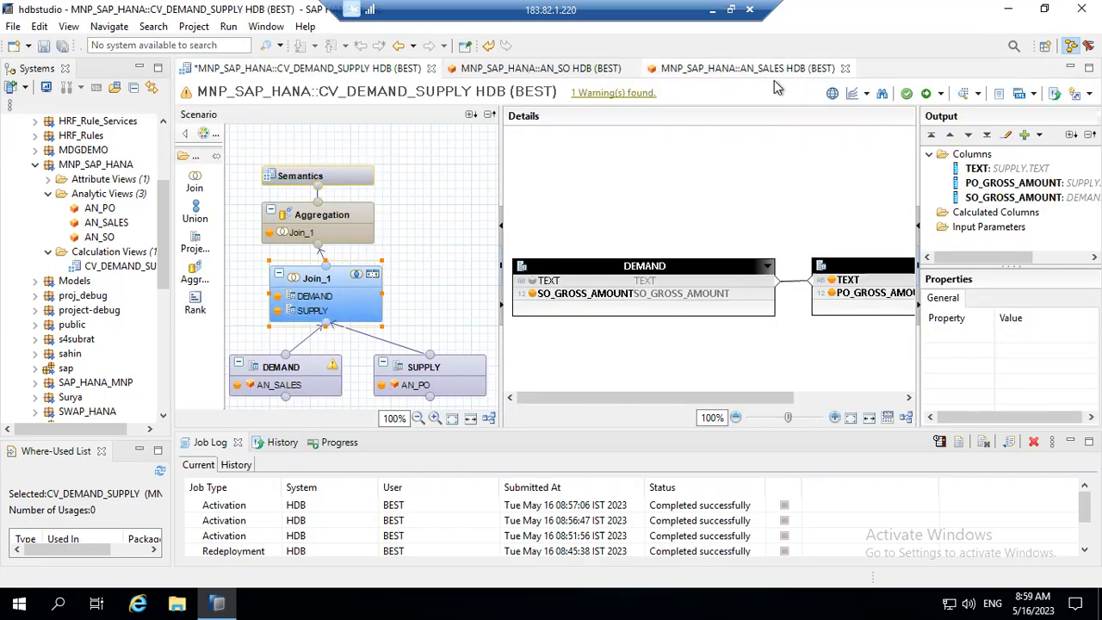
{"action": "left_click", "coordinate": [845, 72]}
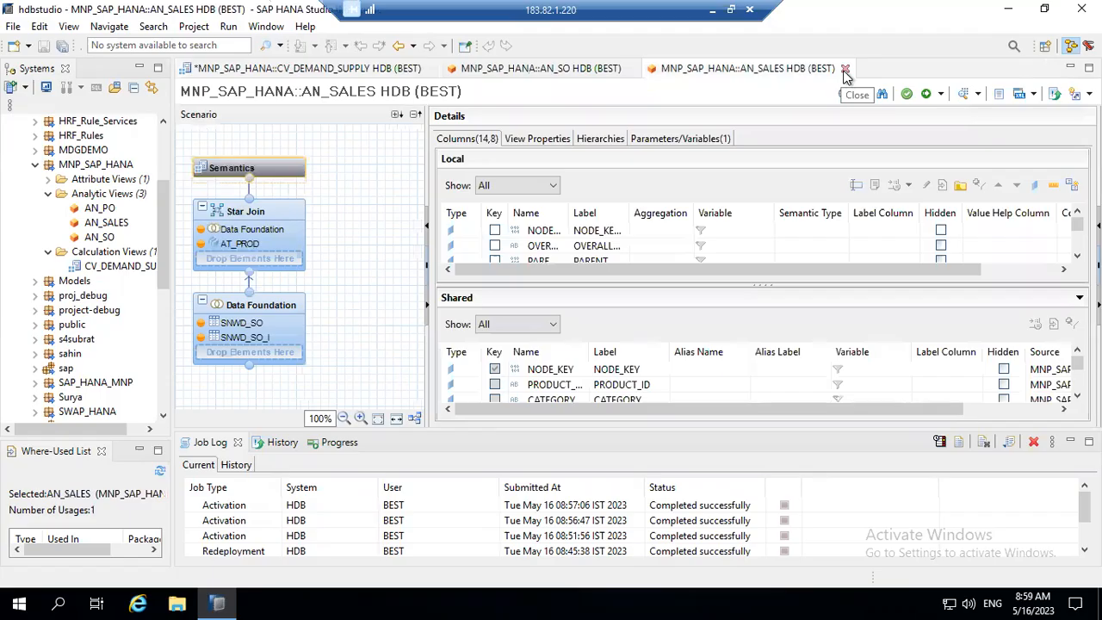
{"action": "left_click", "coordinate": [845, 72]}
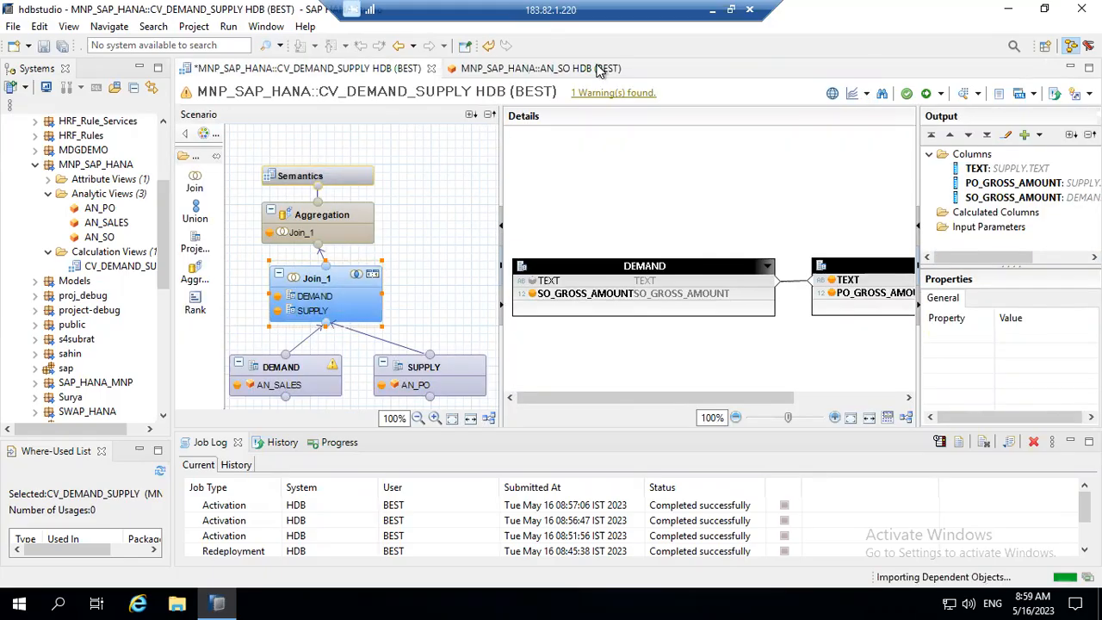
{"action": "left_click", "coordinate": [631, 71]}
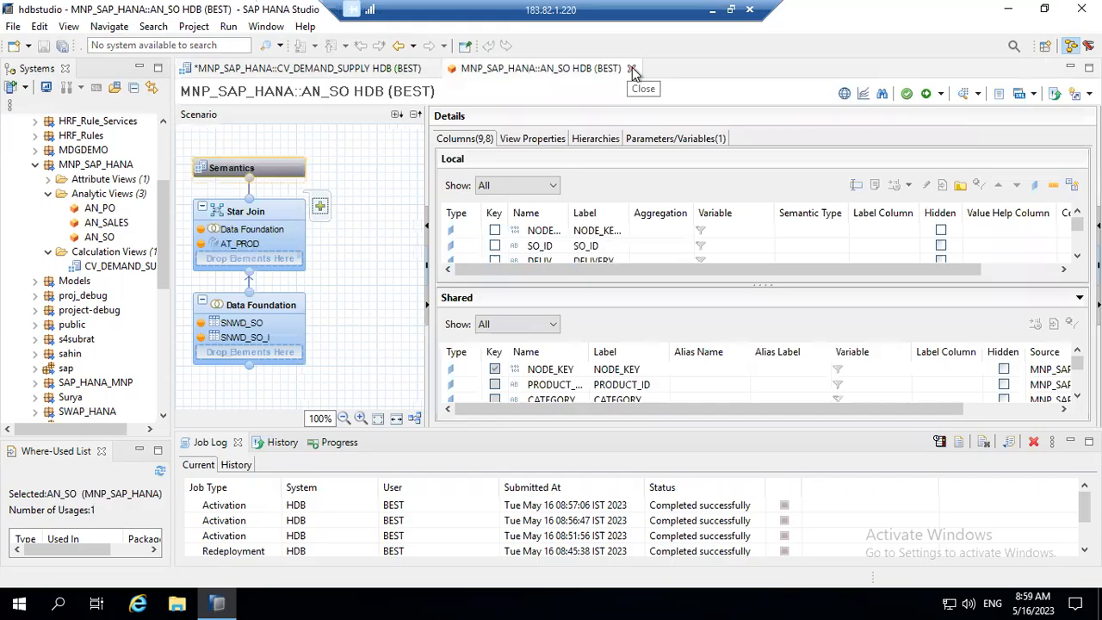
{"action": "left_click", "coordinate": [632, 70]}
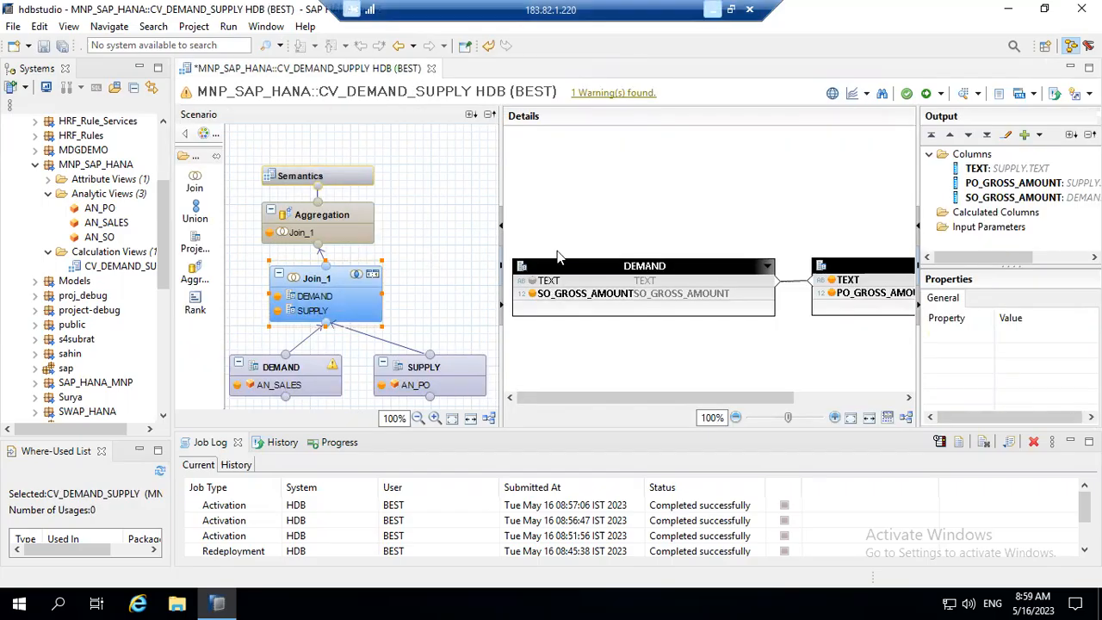
Switch to Firefox and find the best answer in the SAP Community question about the insufficient privilege error.
{"action": "key", "text": "alt+Tab"}
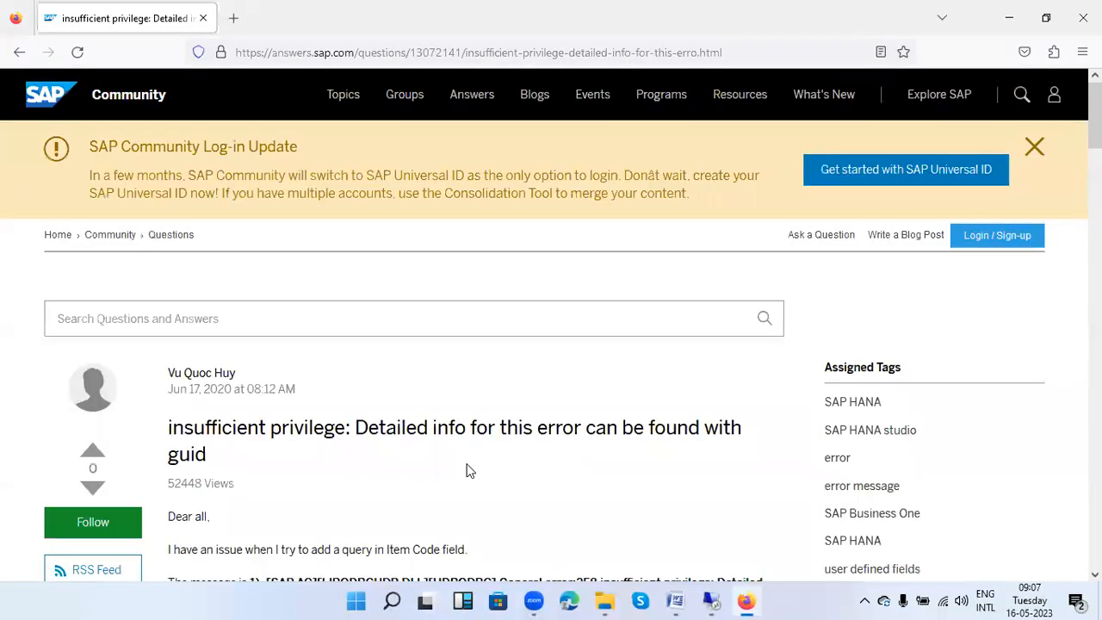
{"action": "scroll", "coordinate": [480, 488], "scroll_direction": "down", "scroll_amount": 3}
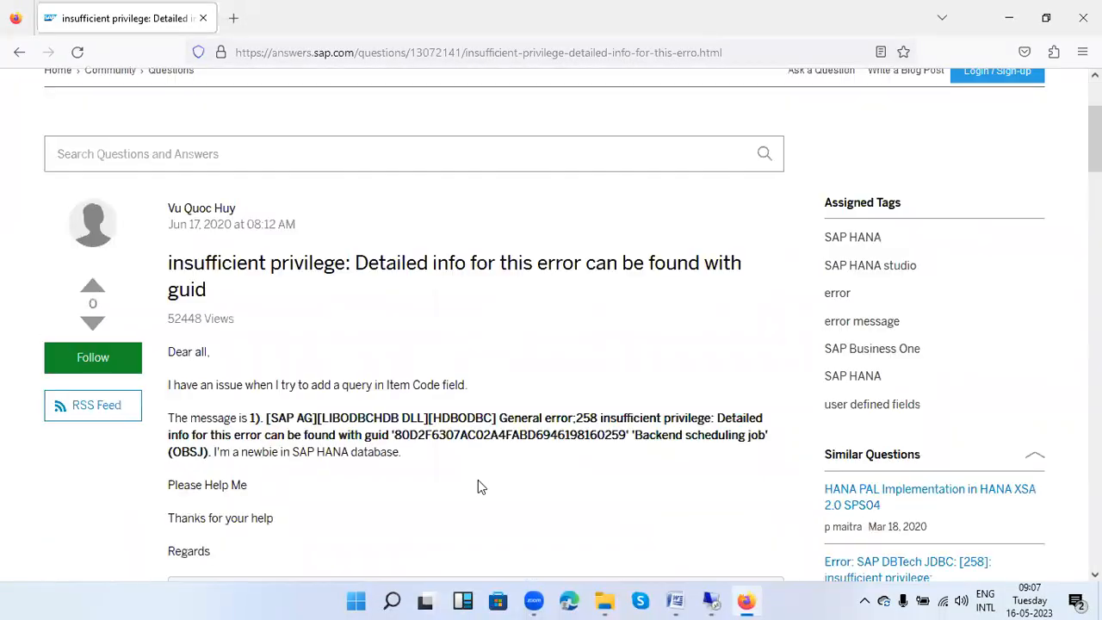
{"action": "scroll", "coordinate": [480, 487], "scroll_direction": "down", "scroll_amount": 4}
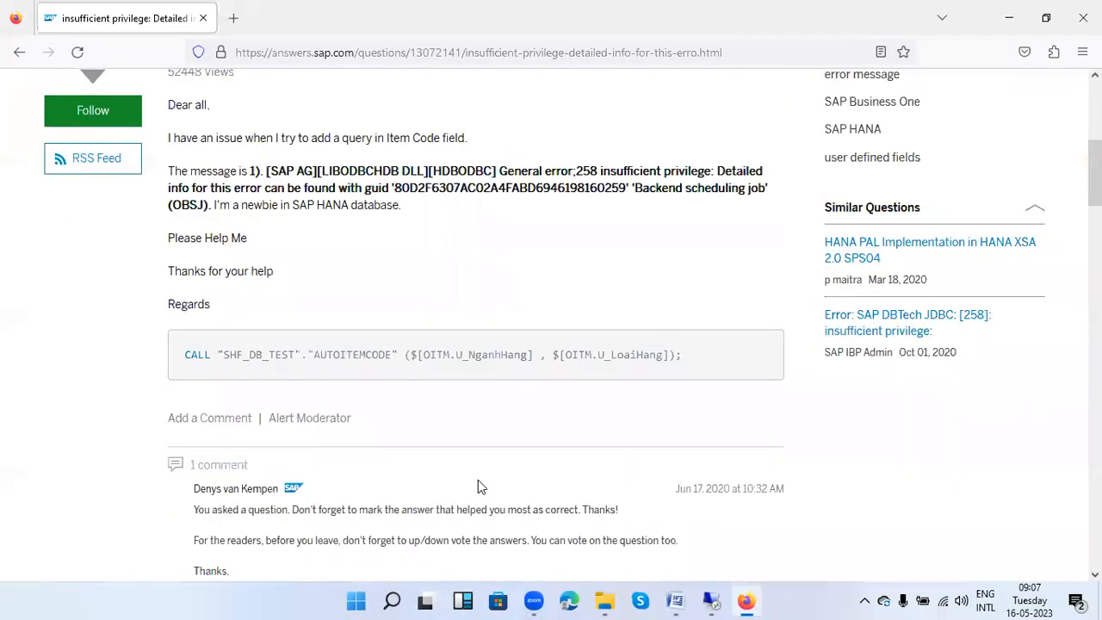
{"action": "scroll", "coordinate": [480, 488], "scroll_direction": "down", "scroll_amount": 1}
{"action": "scroll", "coordinate": [480, 485], "scroll_direction": "down", "scroll_amount": 2}
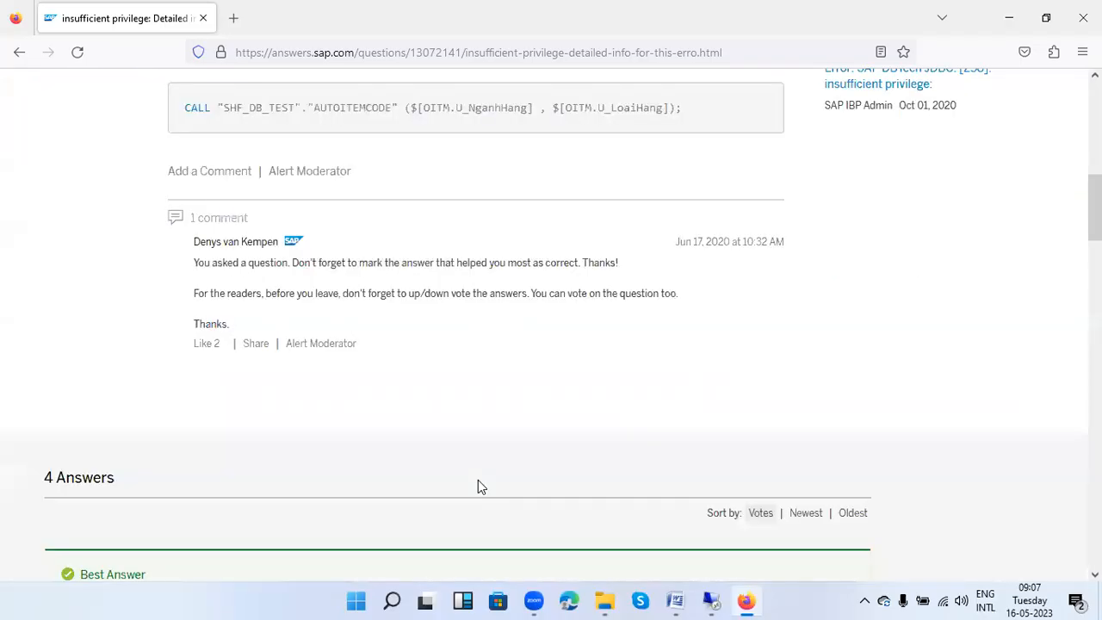
{"action": "scroll", "coordinate": [479, 485], "scroll_direction": "down", "scroll_amount": 2}
{"action": "scroll", "coordinate": [480, 481], "scroll_direction": "down", "scroll_amount": 2}
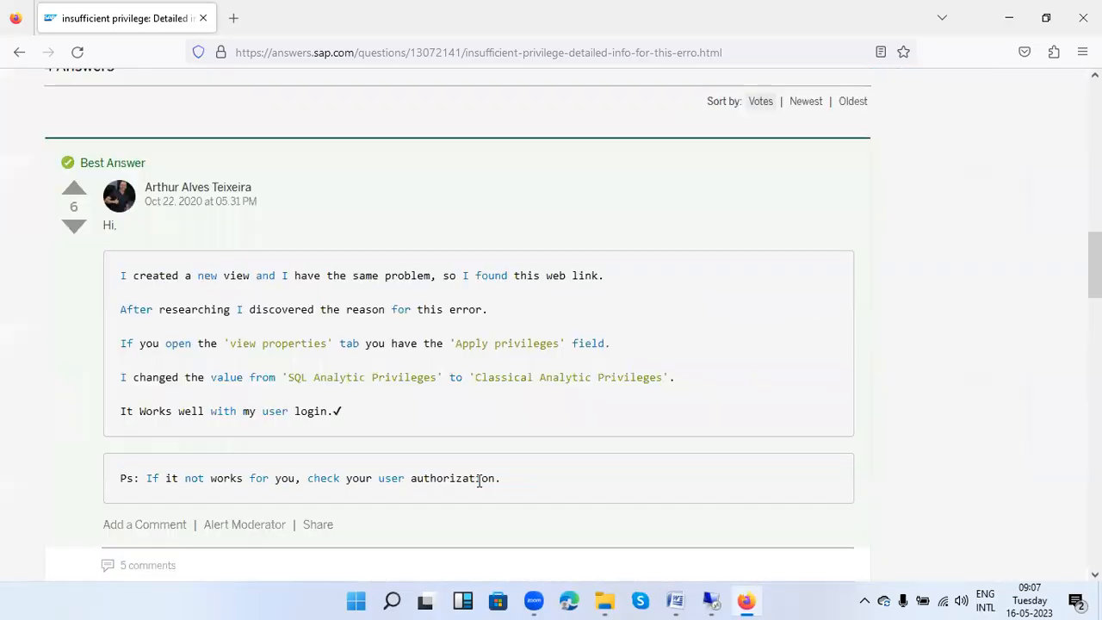
{"action": "scroll", "coordinate": [481, 487], "scroll_direction": "down", "scroll_amount": 1}
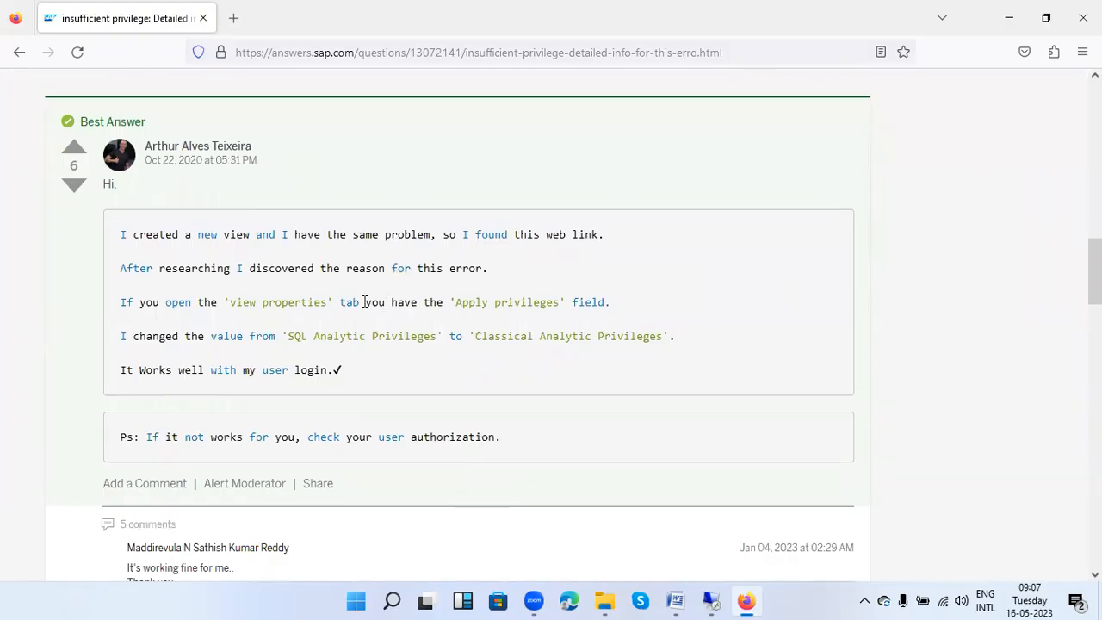
Read the best answer's instructions on the view properties, the Apply privileges field and the analytic privilege types.
{"action": "left_click_drag", "start_coordinate": [358, 302], "coordinate": [474, 302]}
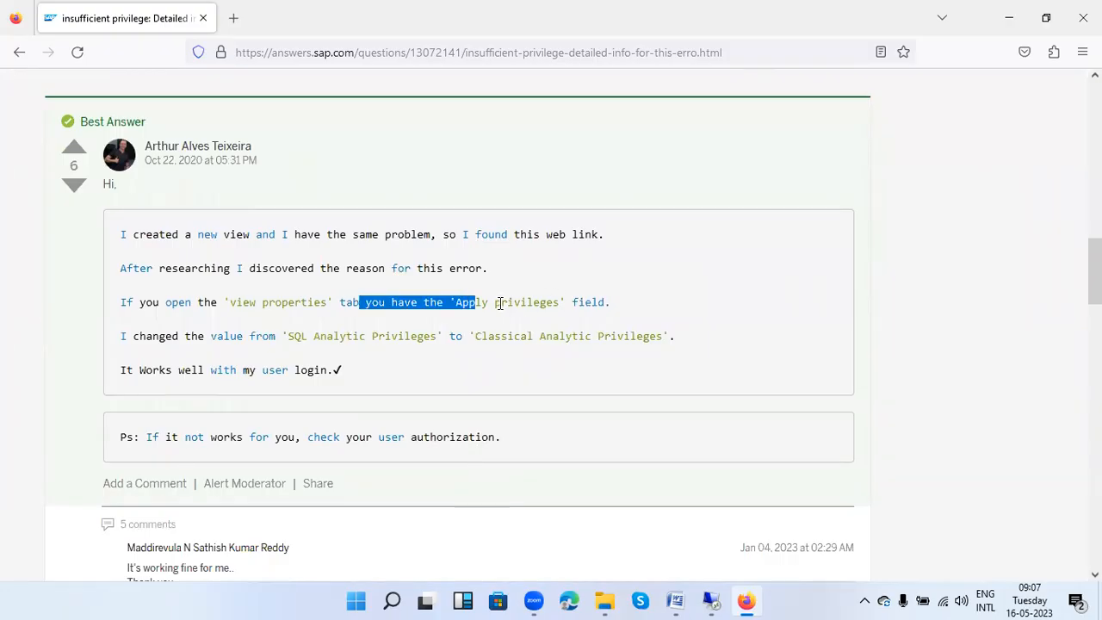
{"action": "left_click_drag", "start_coordinate": [560, 302], "coordinate": [455, 302]}
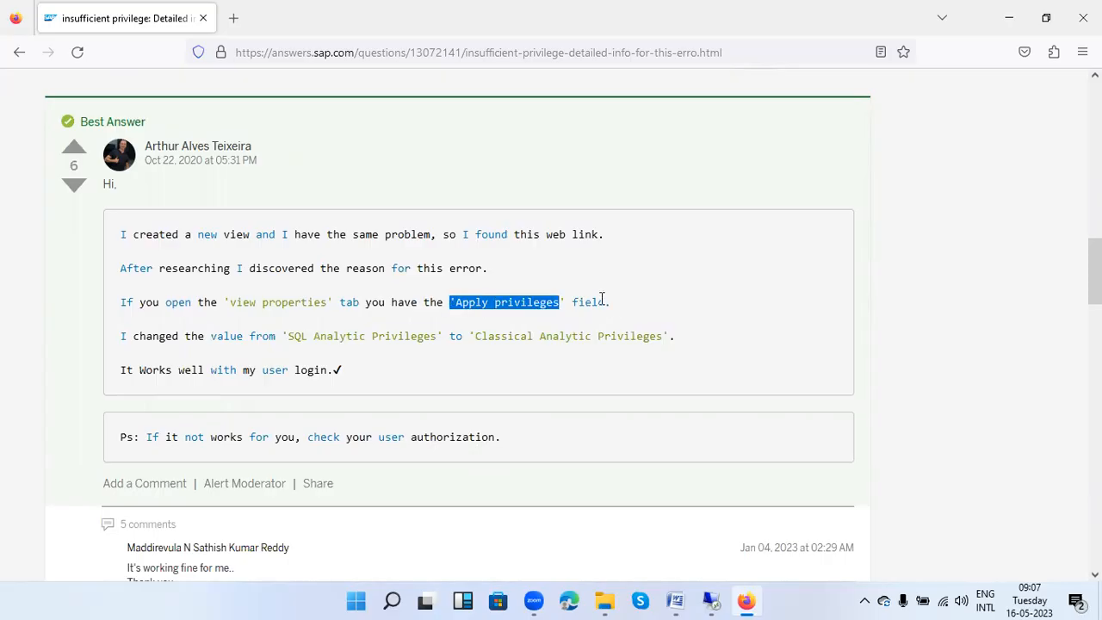
{"action": "left_click_drag", "start_coordinate": [610, 302], "coordinate": [574, 299]}
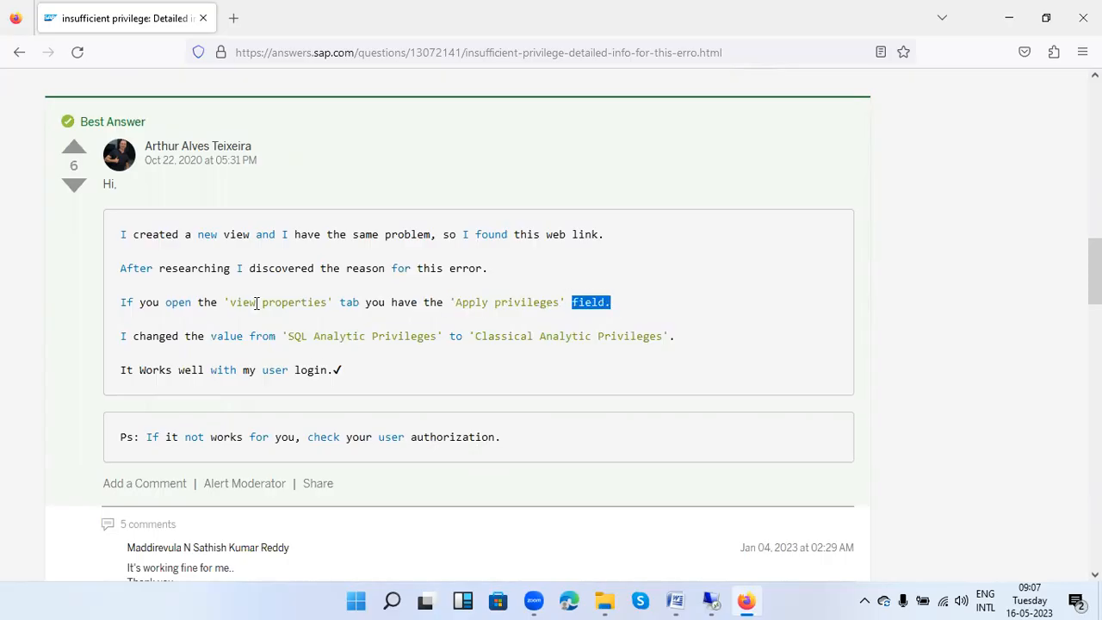
{"action": "left_click_drag", "start_coordinate": [226, 301], "coordinate": [328, 302]}
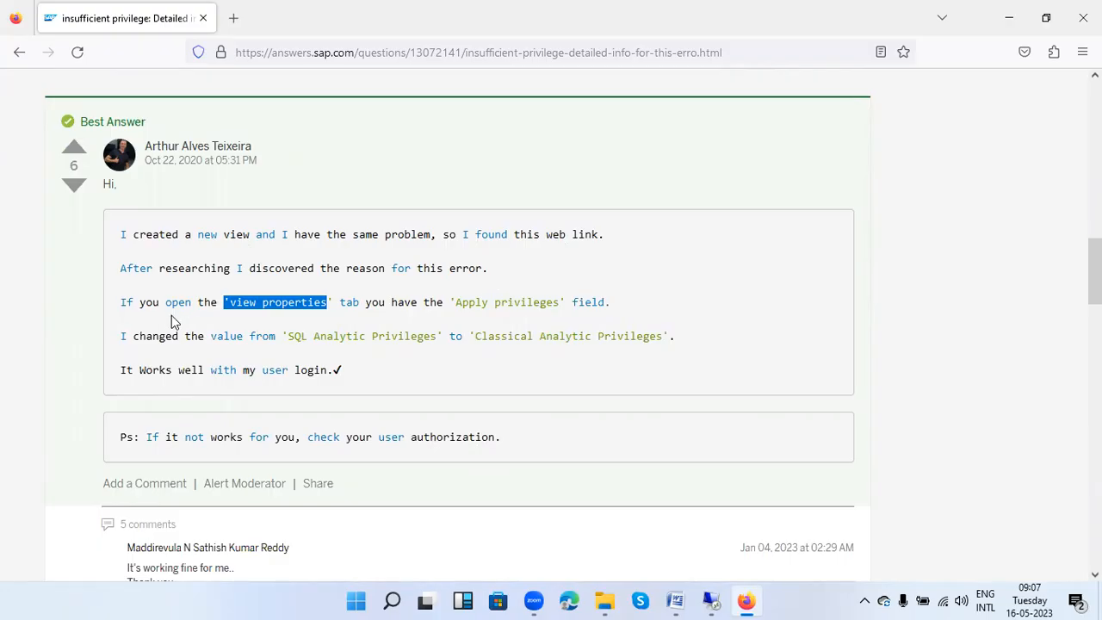
{"action": "left_click", "coordinate": [338, 305]}
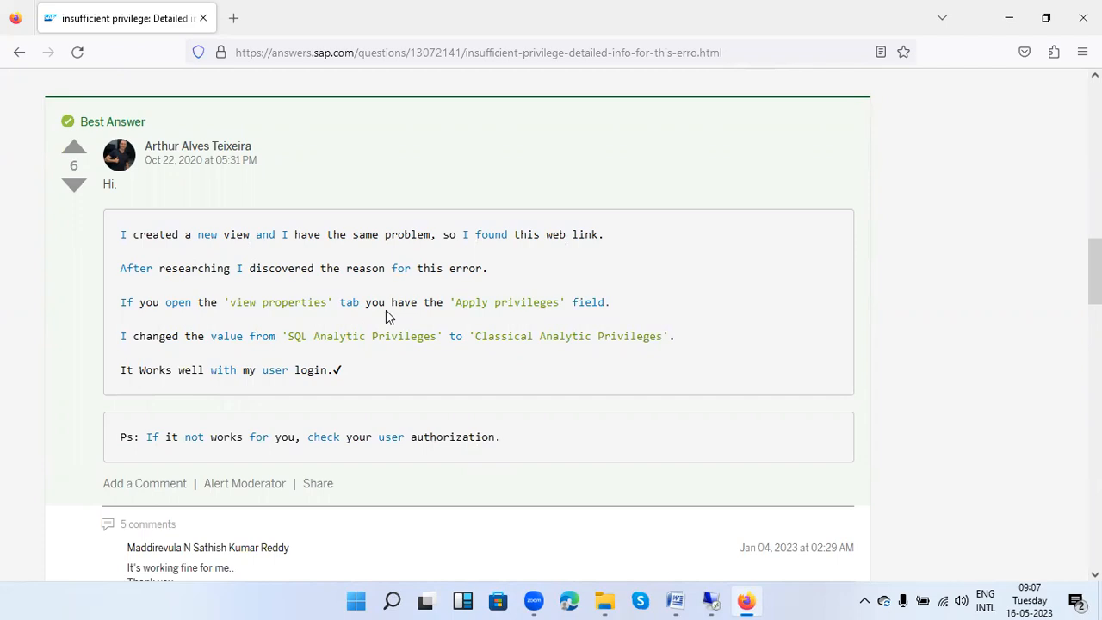
{"action": "left_click_drag", "start_coordinate": [365, 302], "coordinate": [628, 319]}
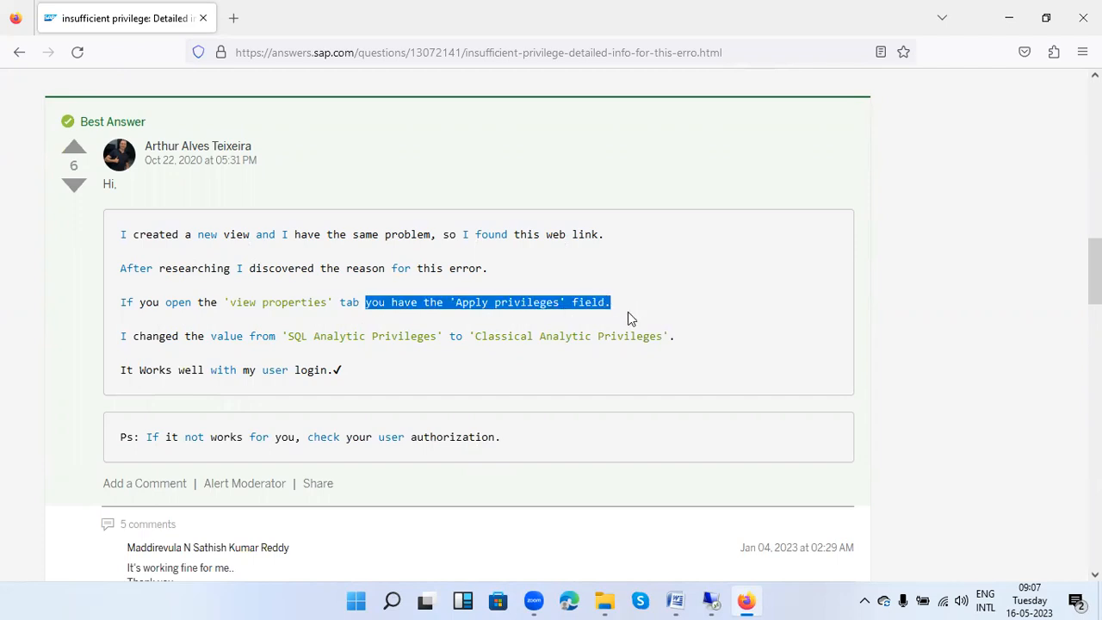
{"action": "left_click_drag", "start_coordinate": [281, 337], "coordinate": [676, 336]}
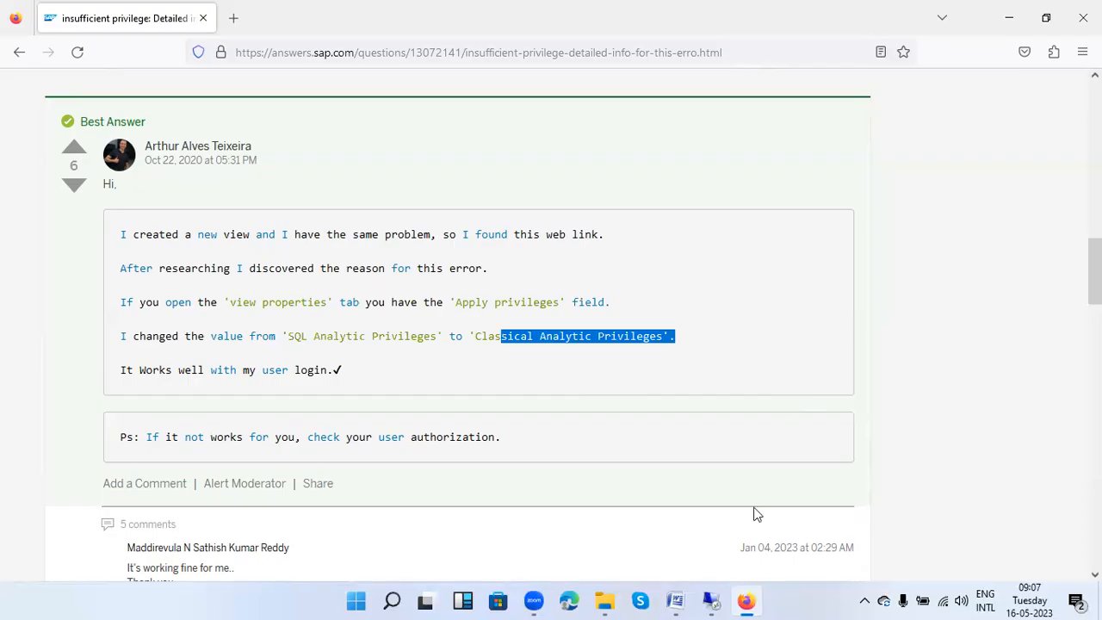
Switch to SAP HANA Studio, set CV_DEMAND_SUPPLY's Apply Privileges to Classical Analytic Privileges, and save and activate the view.
{"action": "left_click", "coordinate": [712, 600]}
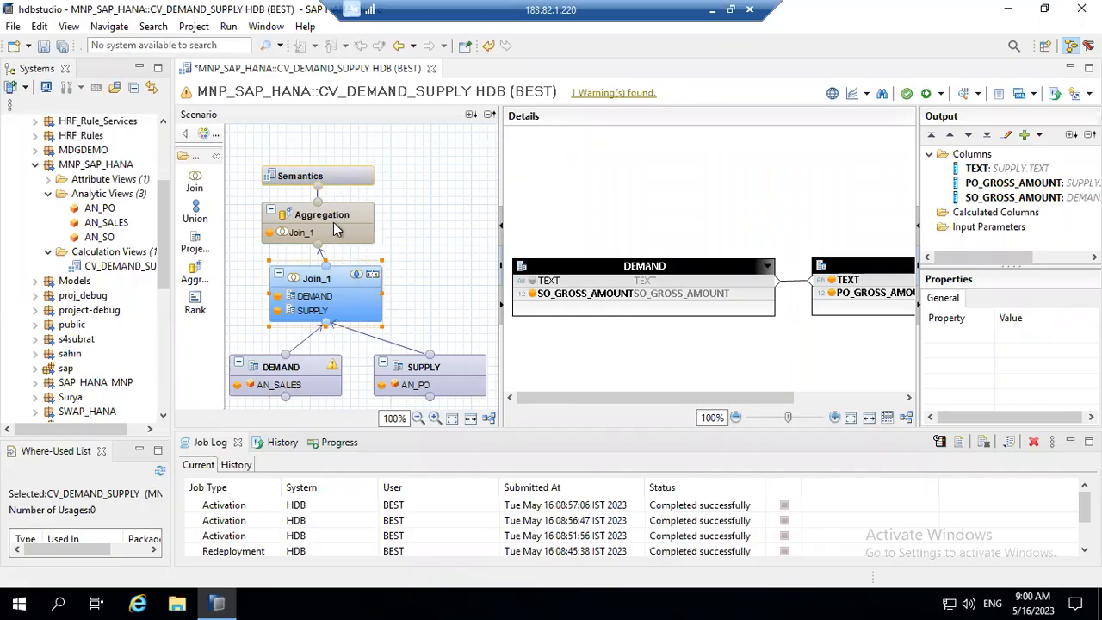
{"action": "left_click", "coordinate": [333, 215]}
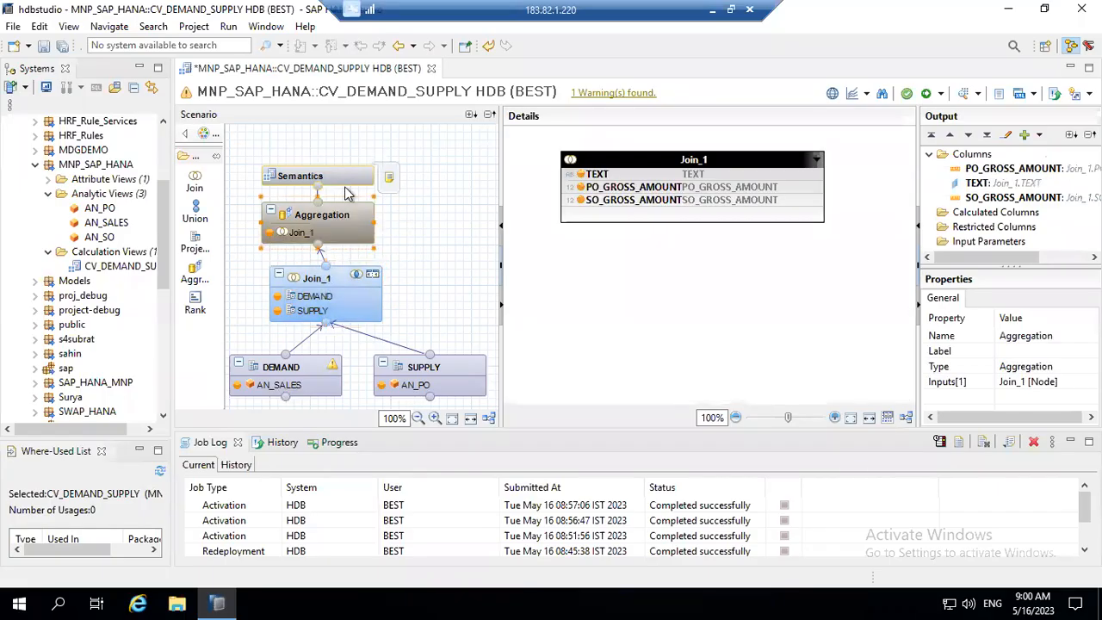
{"action": "left_click", "coordinate": [327, 181]}
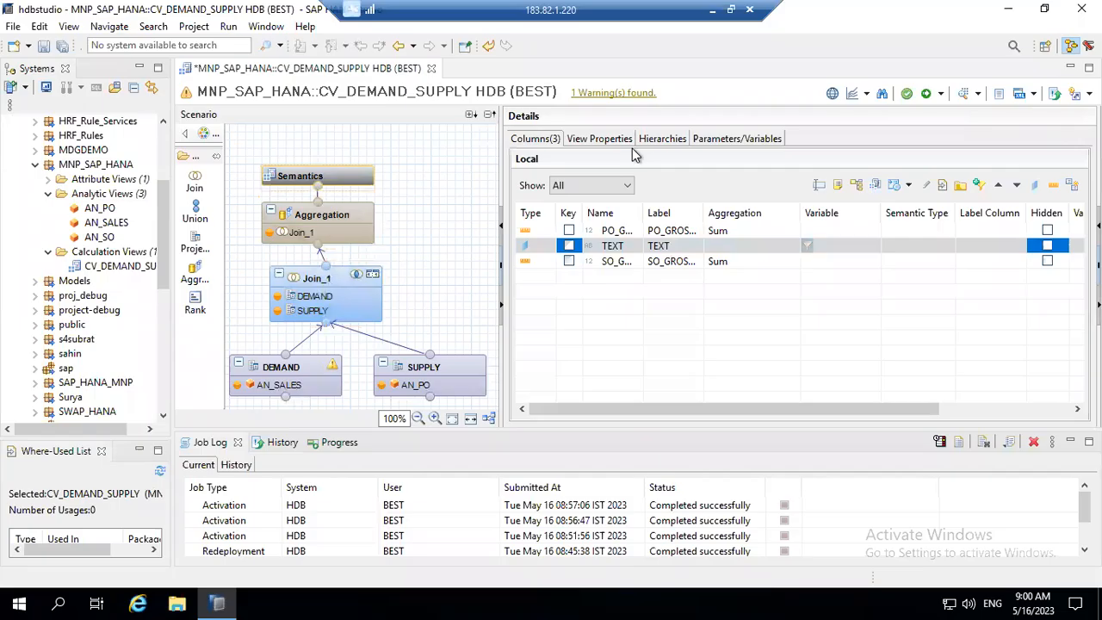
{"action": "left_click", "coordinate": [607, 138]}
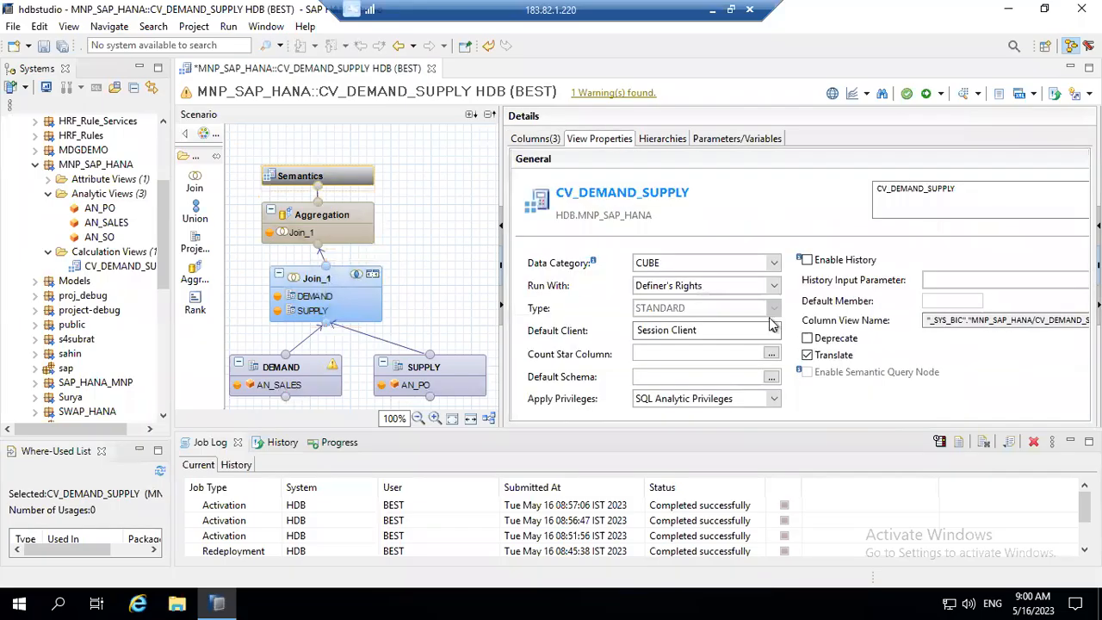
{"action": "left_click", "coordinate": [774, 399]}
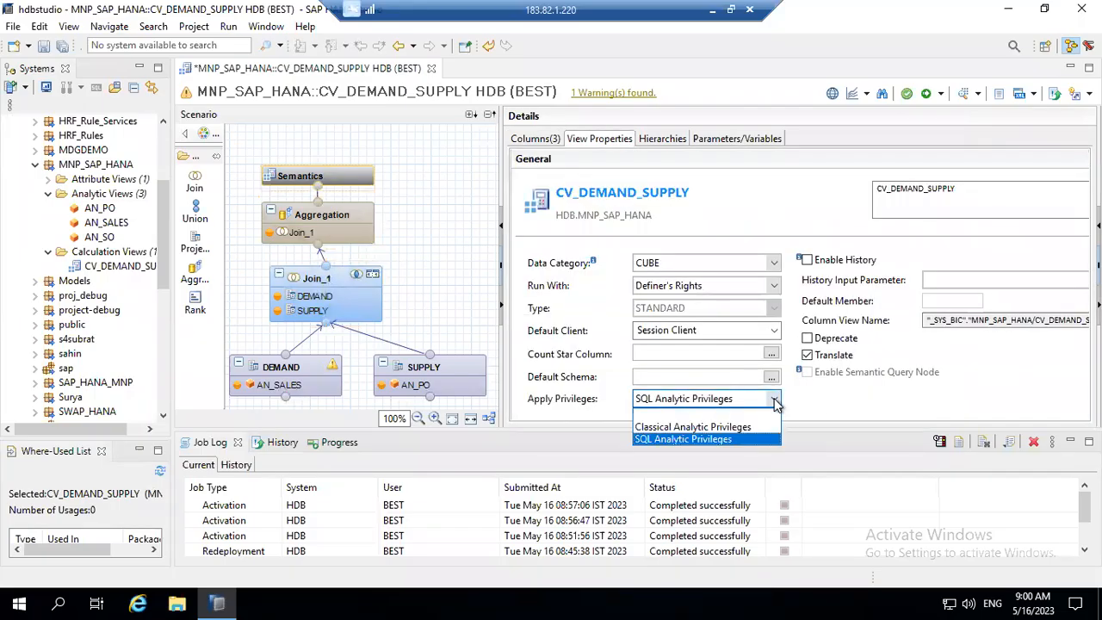
{"action": "left_click", "coordinate": [736, 428]}
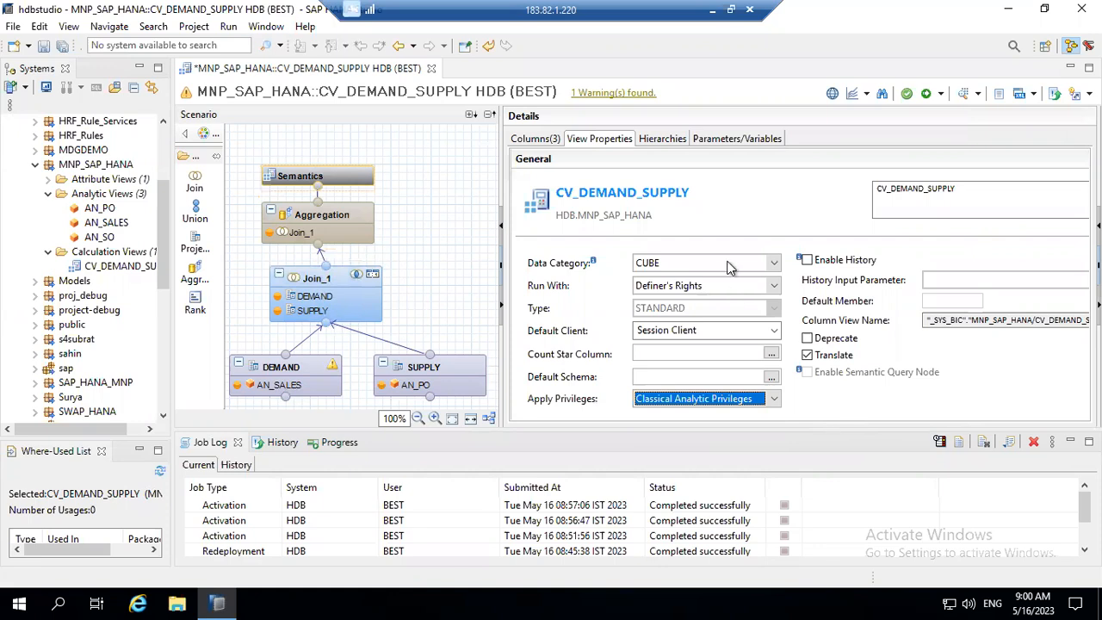
{"action": "left_click", "coordinate": [940, 94]}
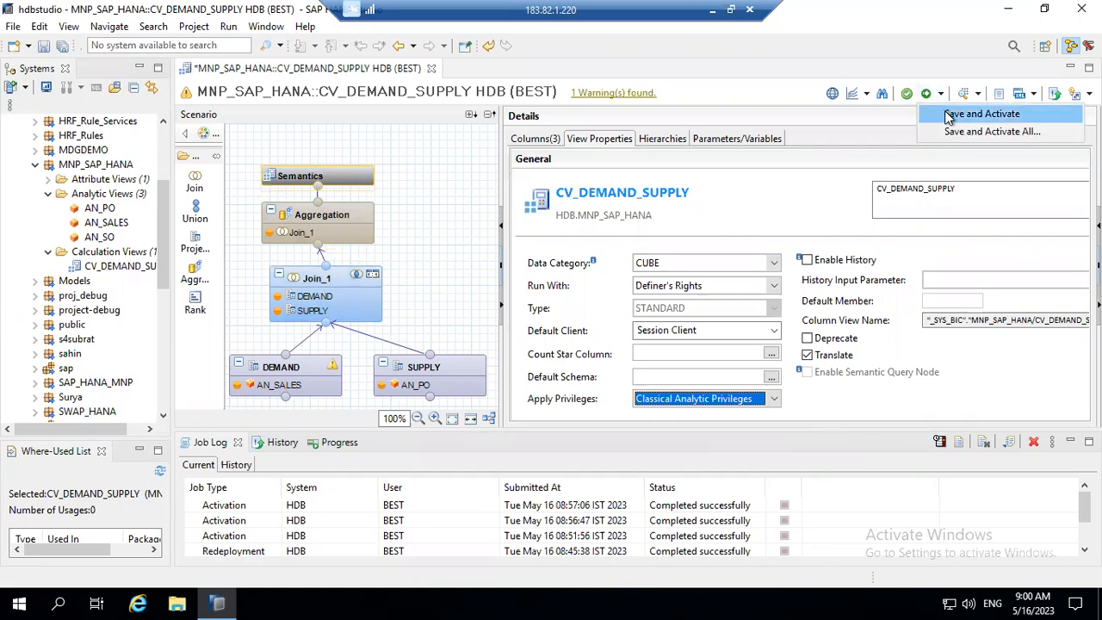
{"action": "left_click", "coordinate": [946, 112]}
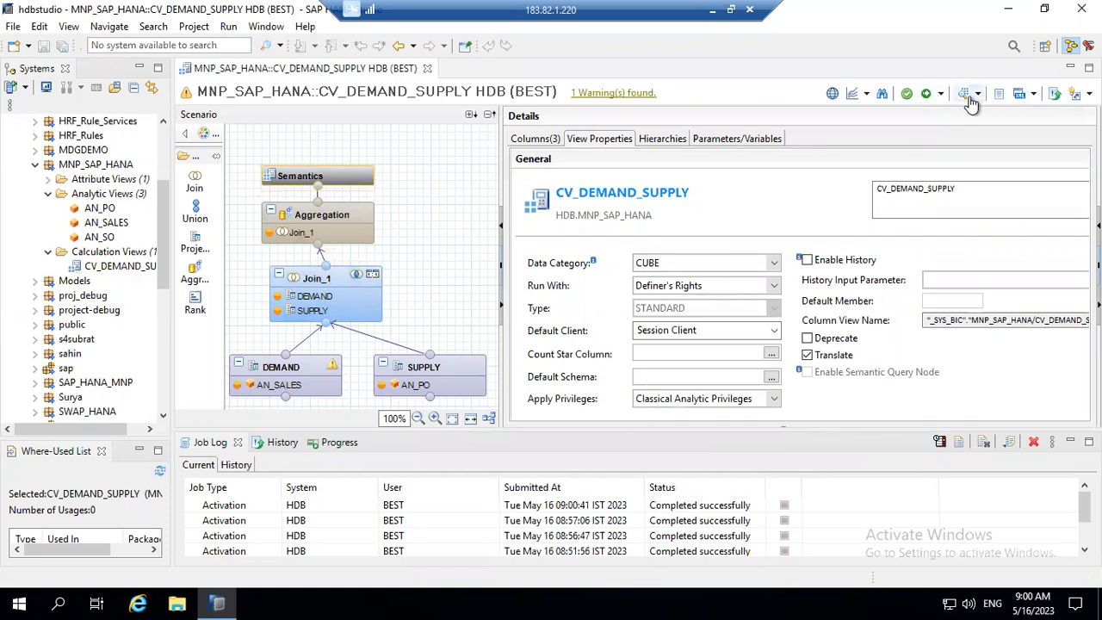
Preview CV_DEMAND_SUPPLY's raw data and widen the TEXT column so the product descriptions are readable.
{"action": "left_click", "coordinate": [976, 94]}
{"action": "left_click", "coordinate": [990, 114]}
{"action": "left_click", "coordinate": [372, 93]}
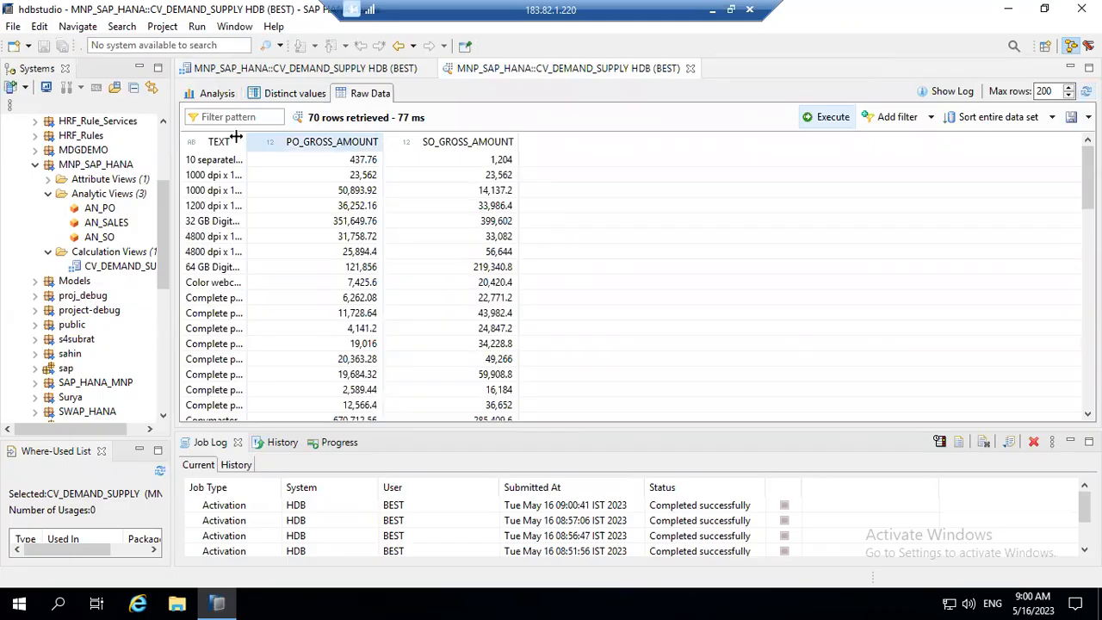
{"action": "left_click_drag", "start_coordinate": [245, 141], "coordinate": [633, 172]}
Compare PO_GROSS_AMOUNT with SO_GROSS_AMOUNT for individual products, including the screen wipes and the 32 GB Digital Assistant.
{"action": "left_click", "coordinate": [421, 161]}
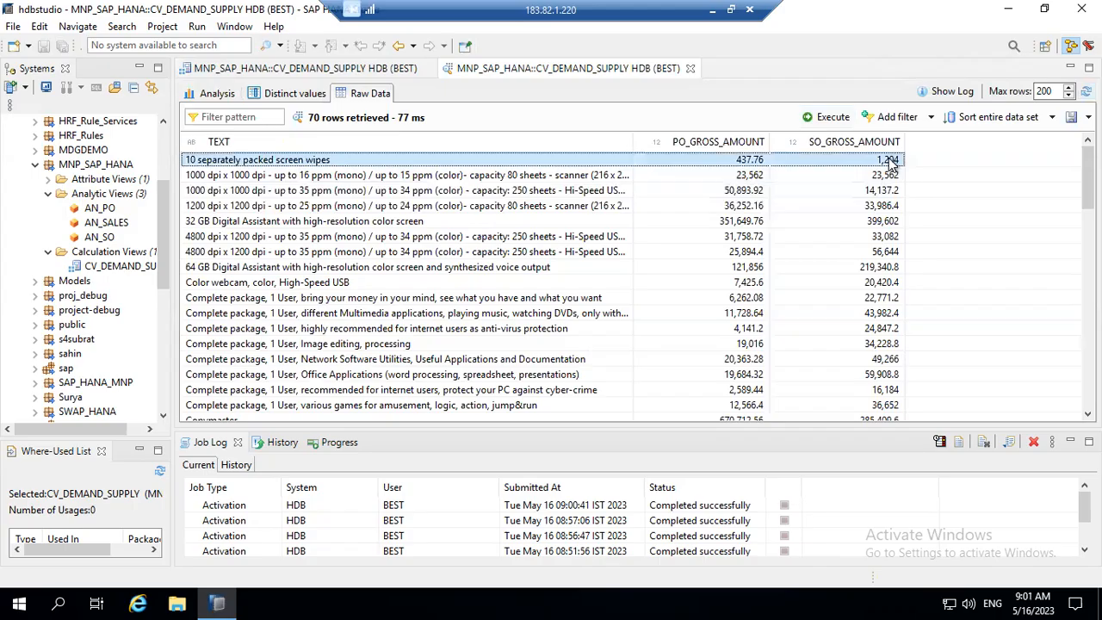
{"action": "left_click", "coordinate": [739, 177]}
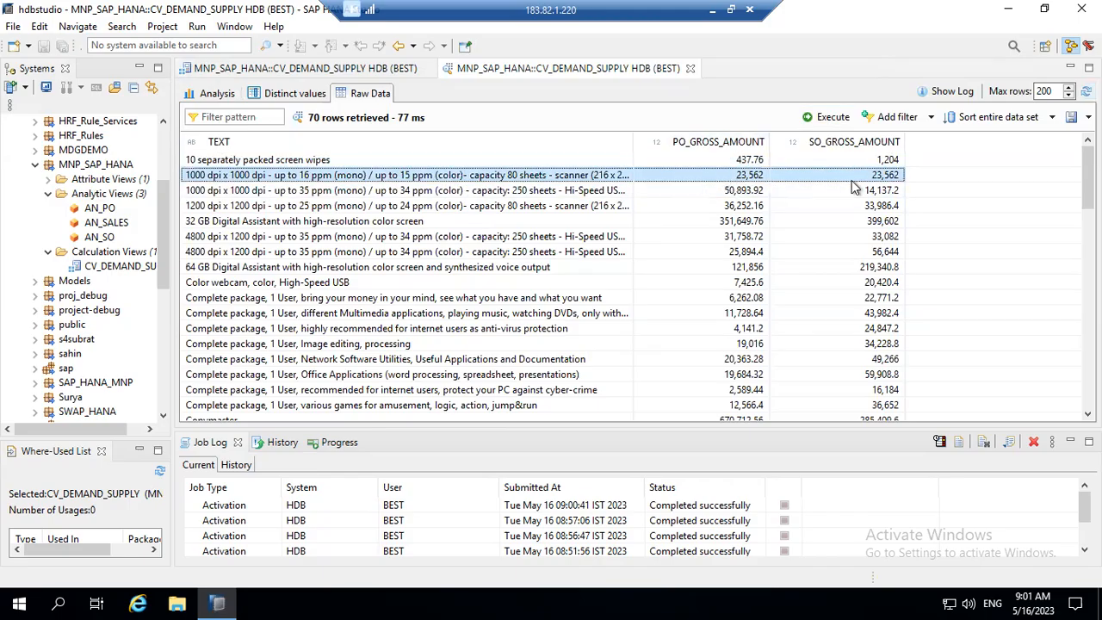
{"action": "left_click", "coordinate": [796, 193]}
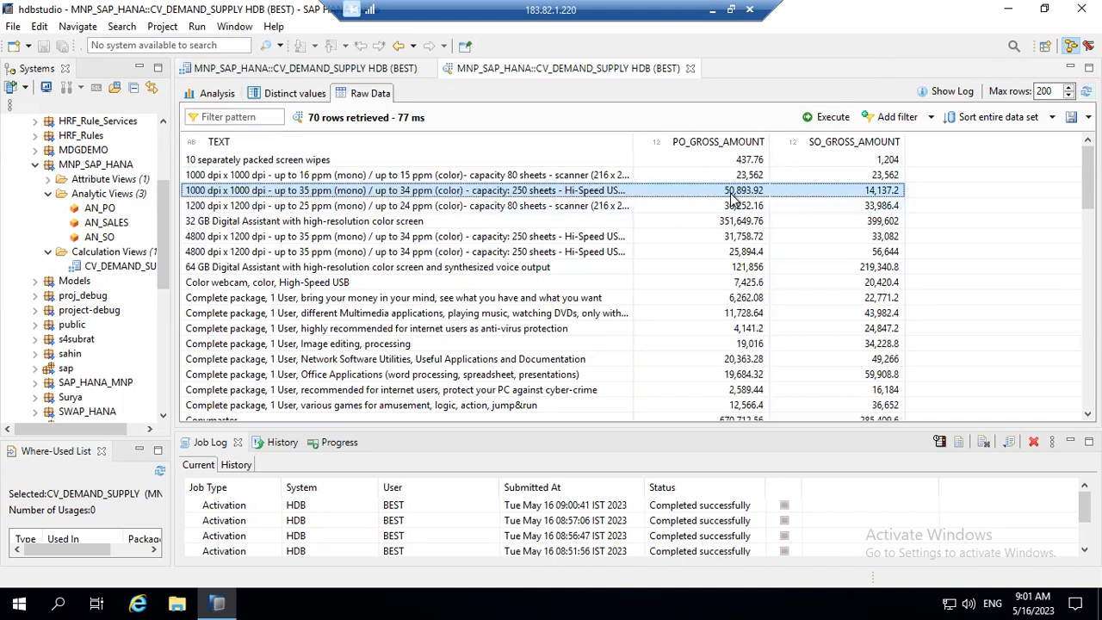
{"action": "left_click", "coordinate": [712, 9]}
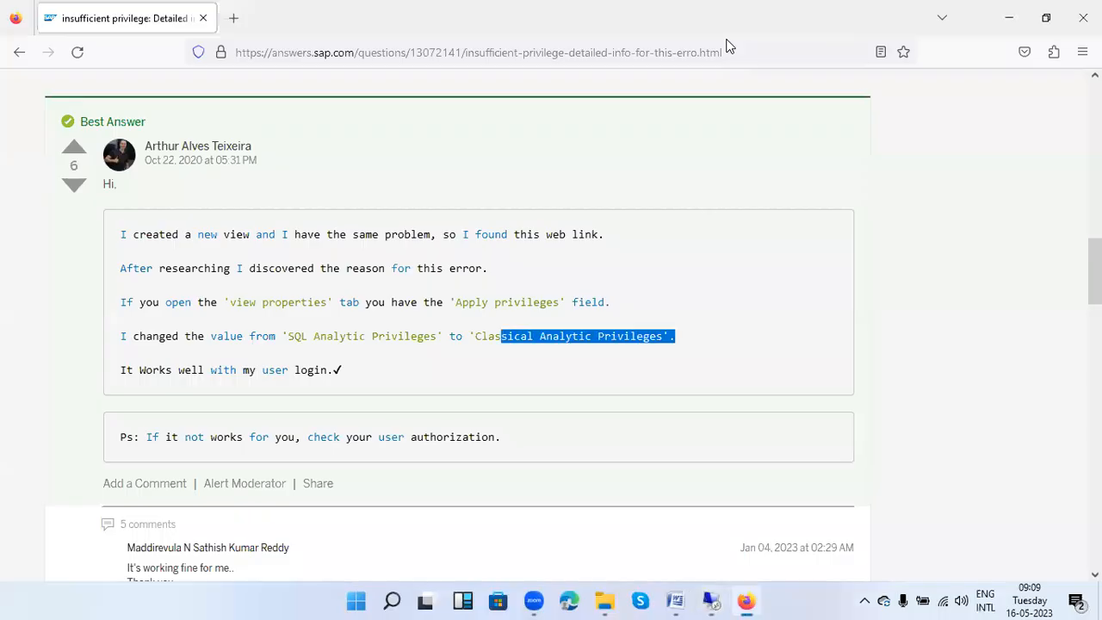
{"action": "mouse_move", "coordinate": [711, 601]}
{"action": "left_click", "coordinate": [718, 473]}
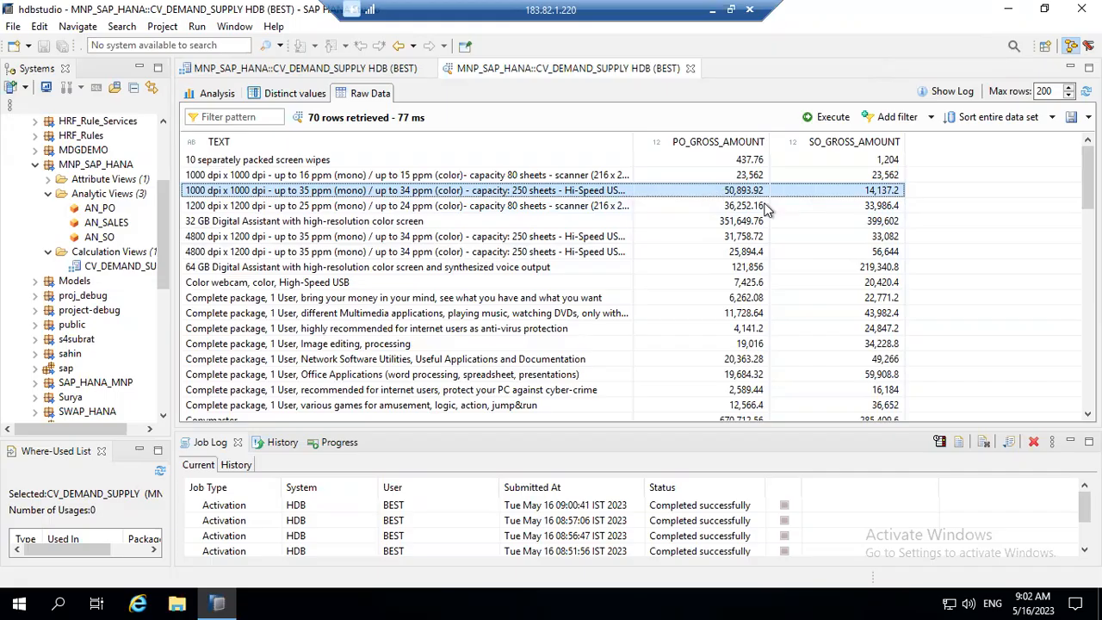
{"action": "left_click", "coordinate": [752, 223]}
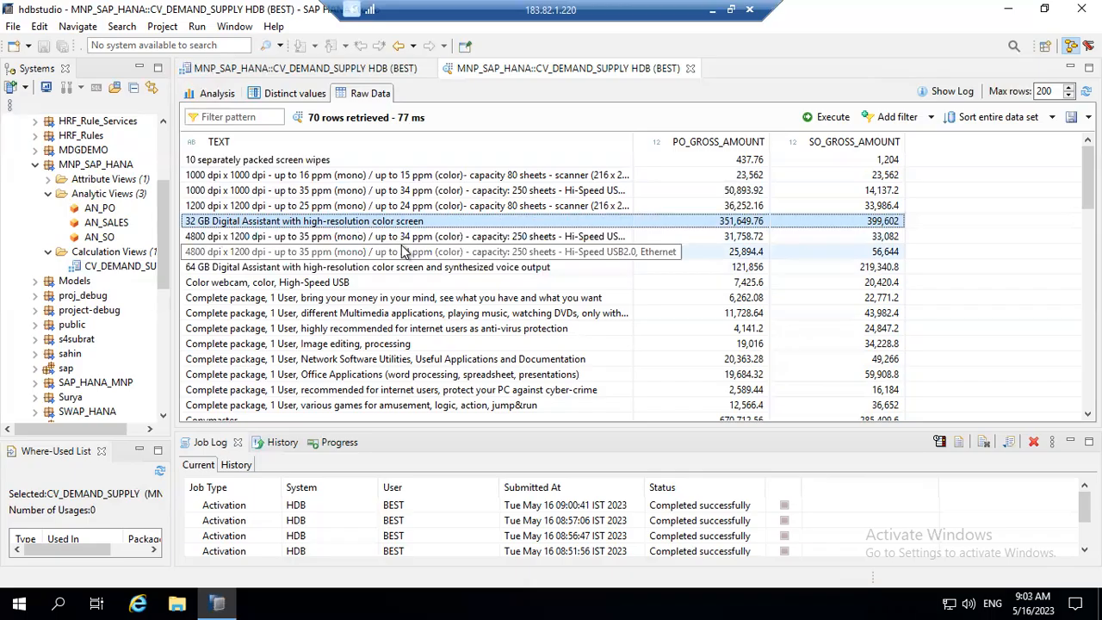
Open the Analysis view of the CV_DEMAND_SUPPLY data preview.
{"action": "left_click", "coordinate": [213, 93]}
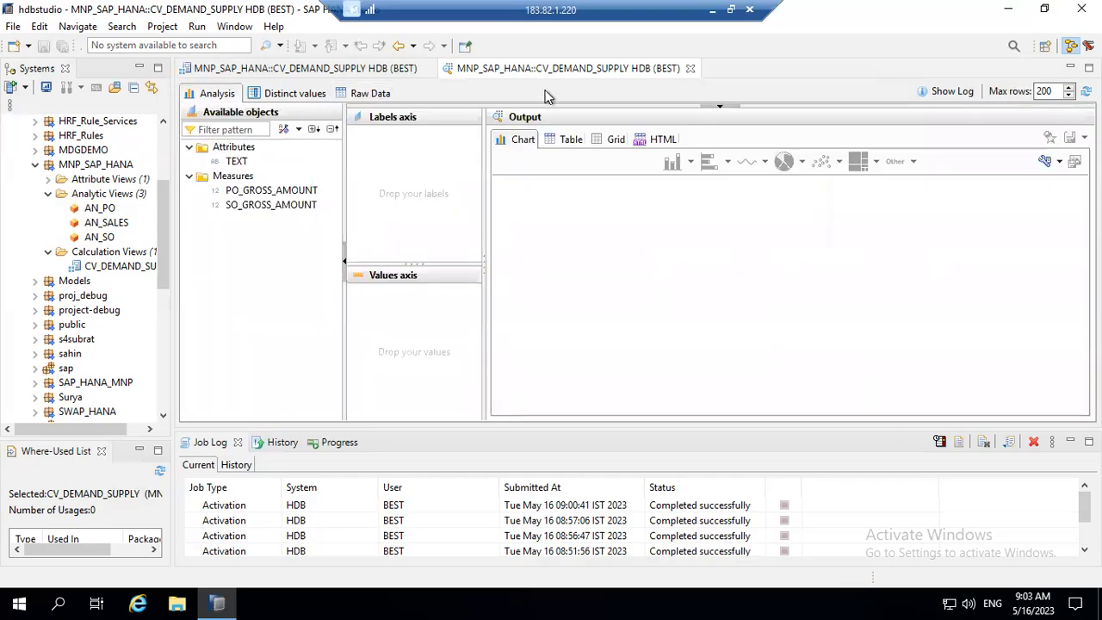